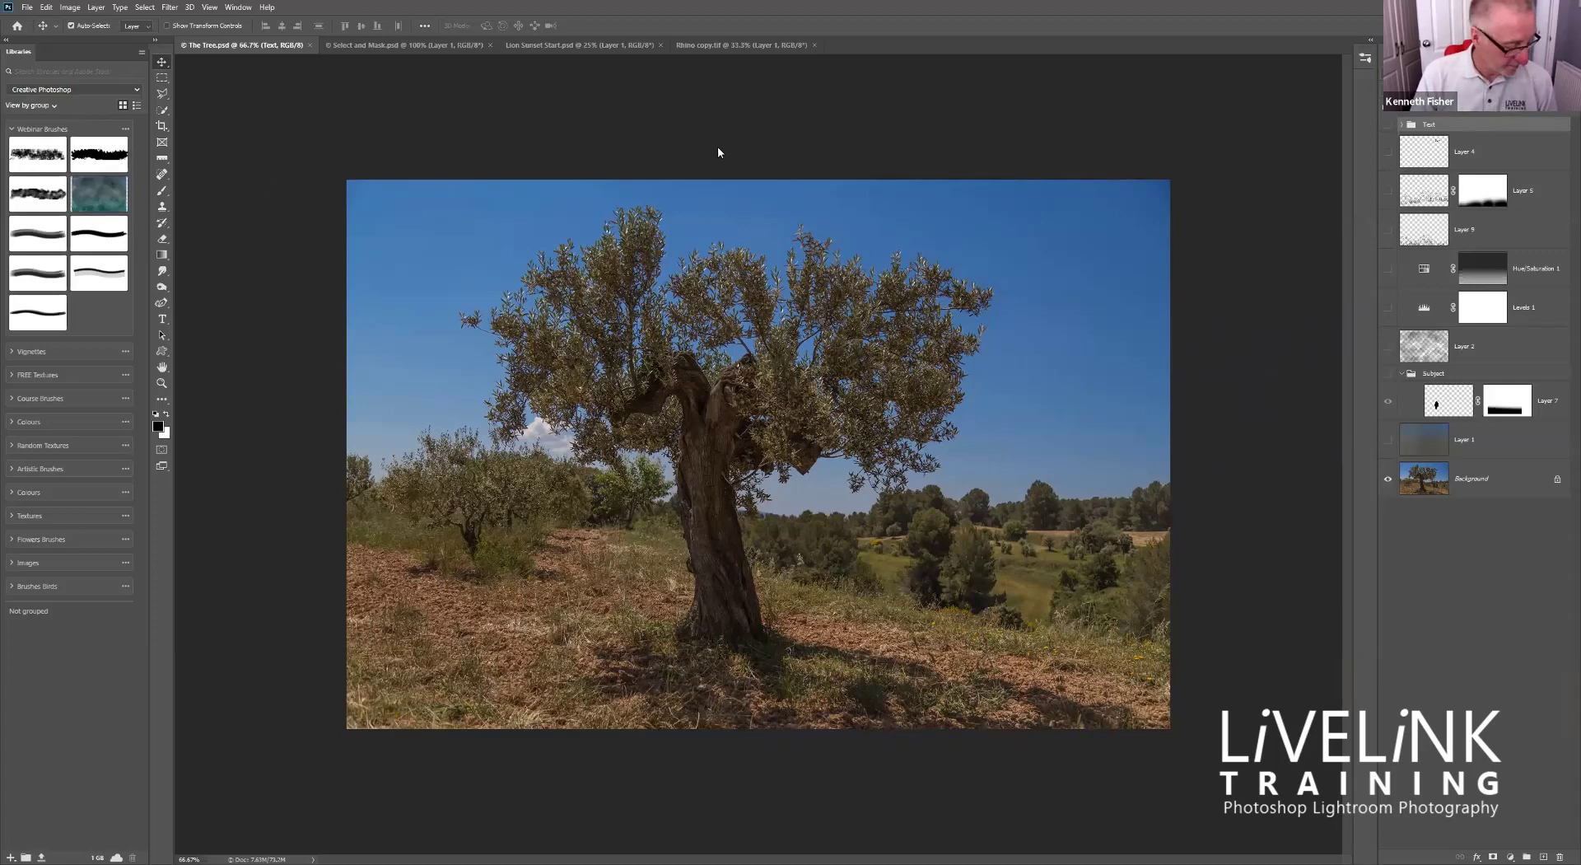
Delete the Background texture from the Webinar Brushes group in the Creative Photoshop library
{"action": "left_click", "coordinate": [37, 129]}
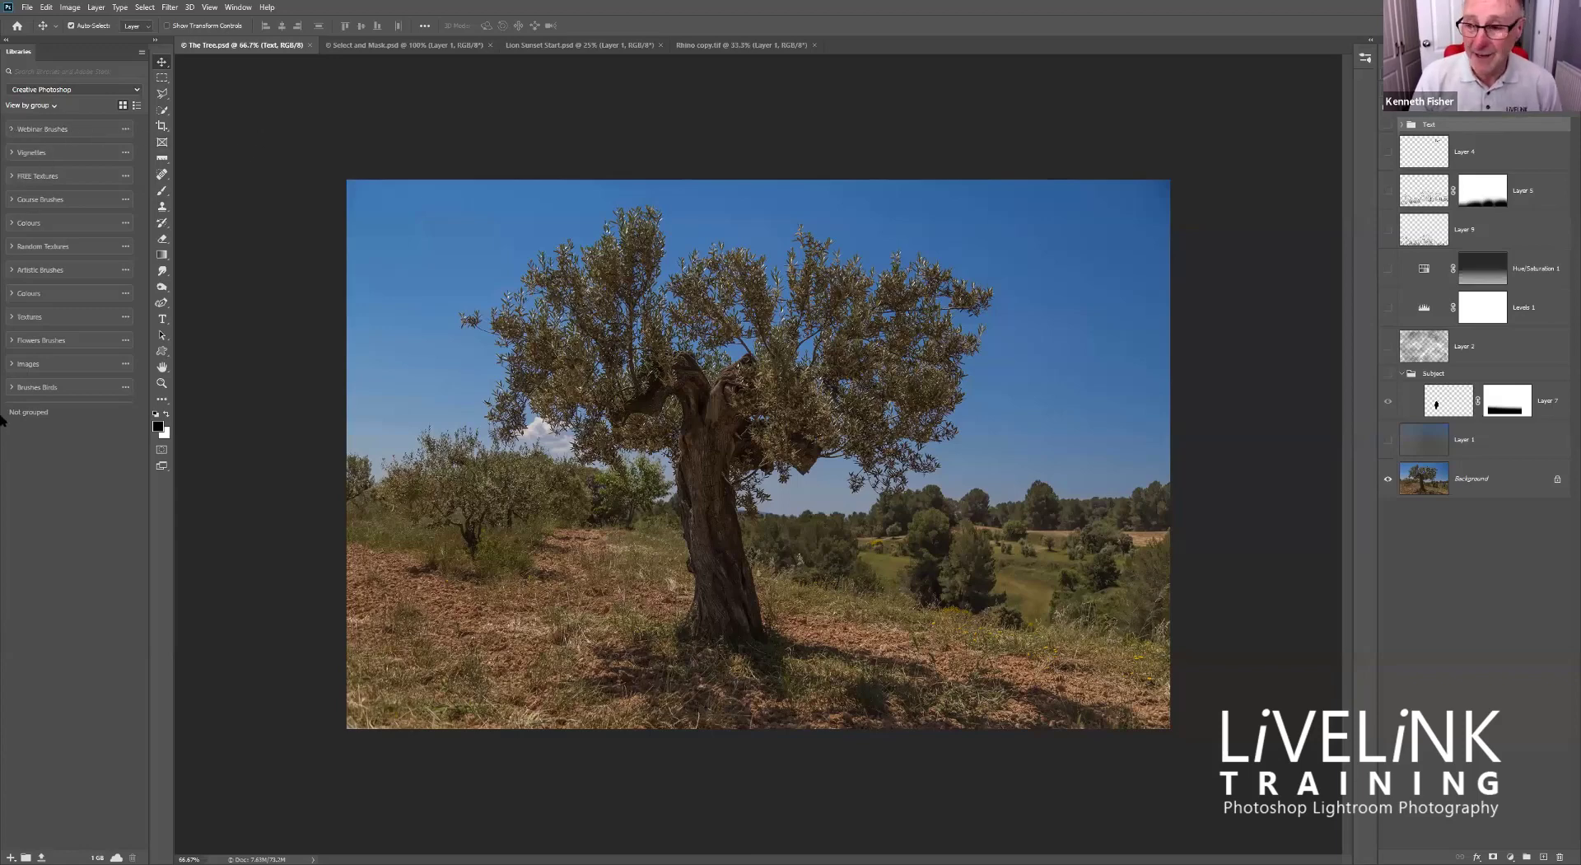
{"action": "left_click", "coordinate": [12, 129]}
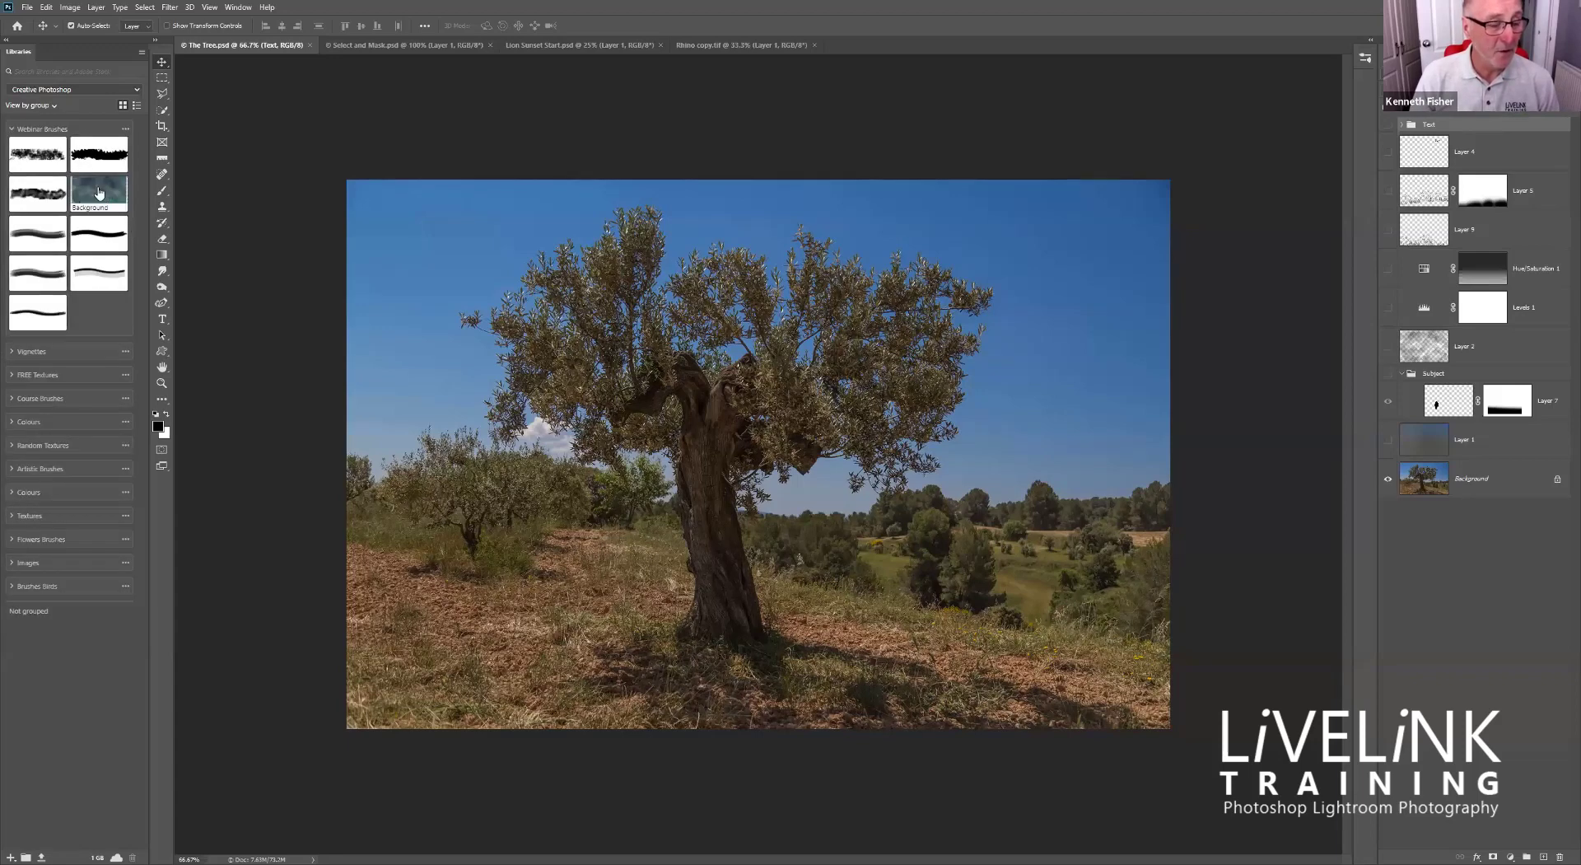
{"action": "right_click", "coordinate": [99, 191]}
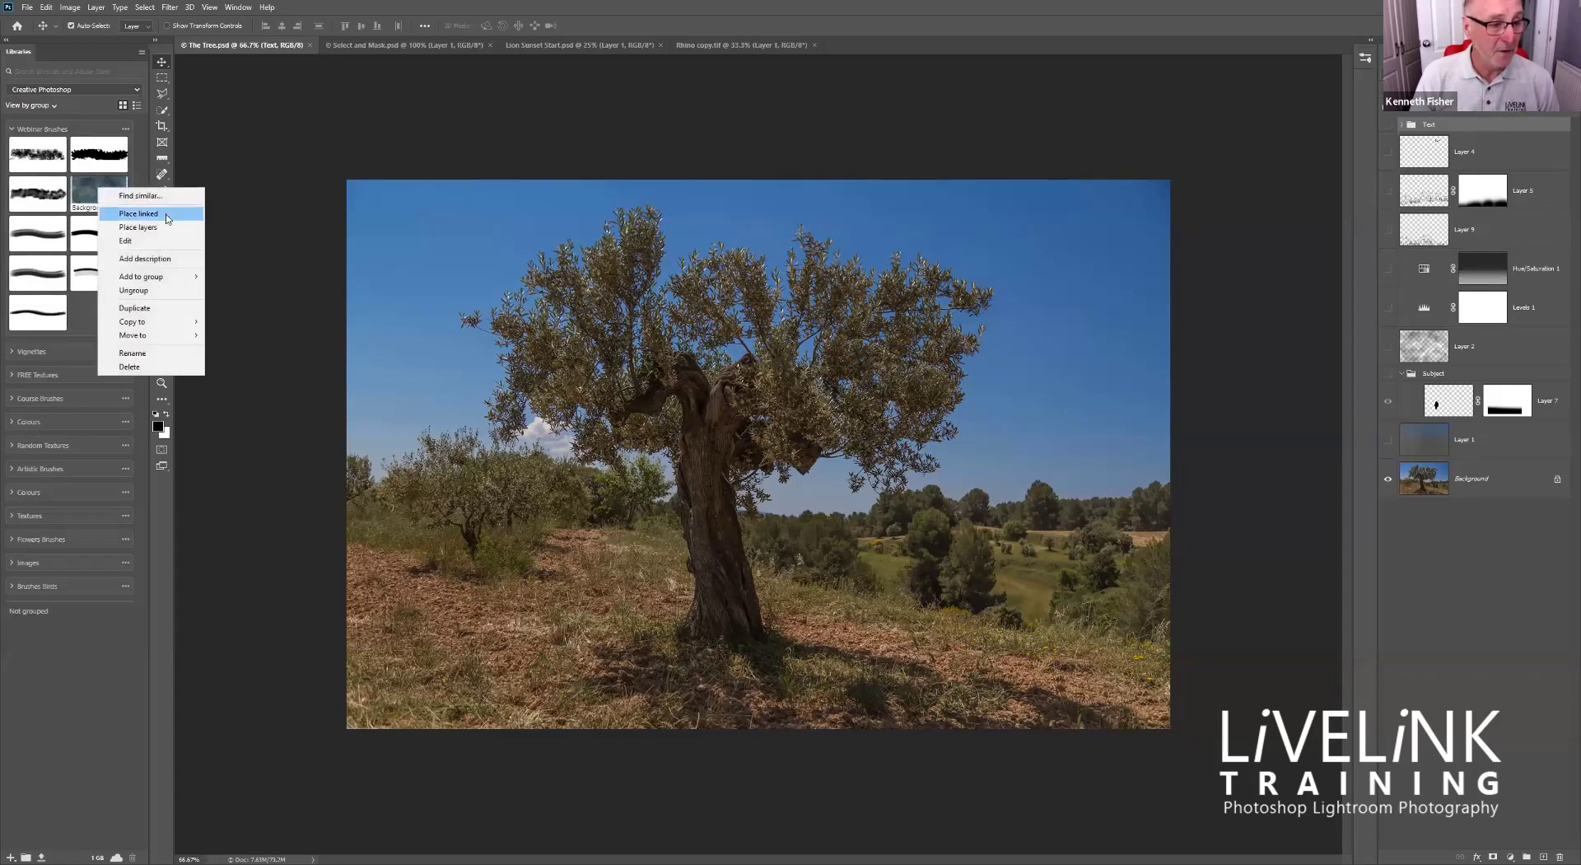
{"action": "left_click", "coordinate": [132, 366]}
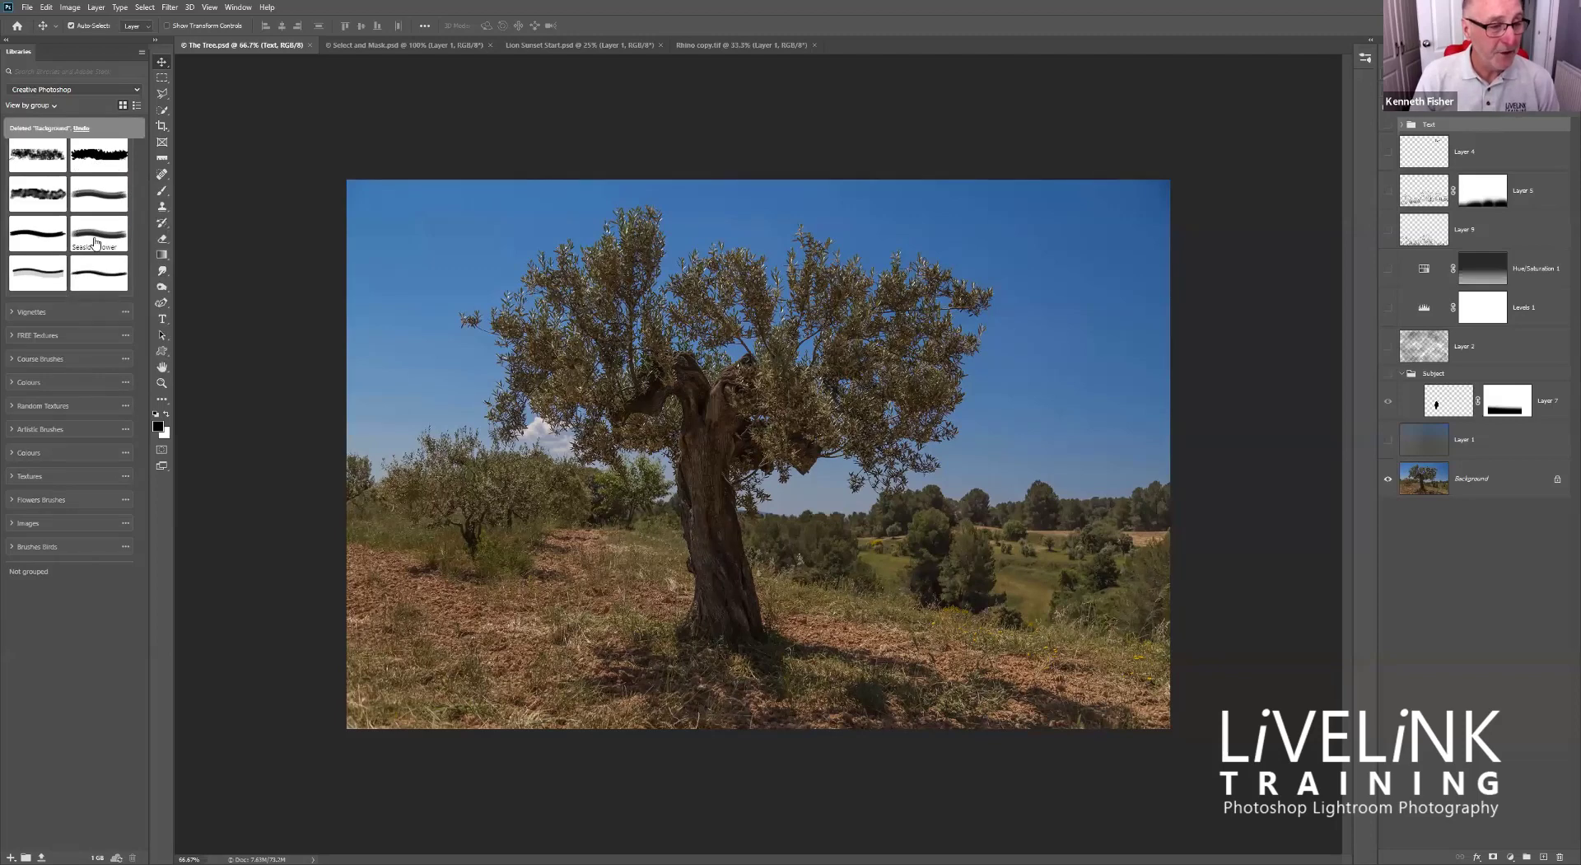
Look through the FREE Textures library group and preview the Text layer group before hiding it again
{"action": "left_click", "coordinate": [13, 314]}
{"action": "left_click", "coordinate": [13, 314]}
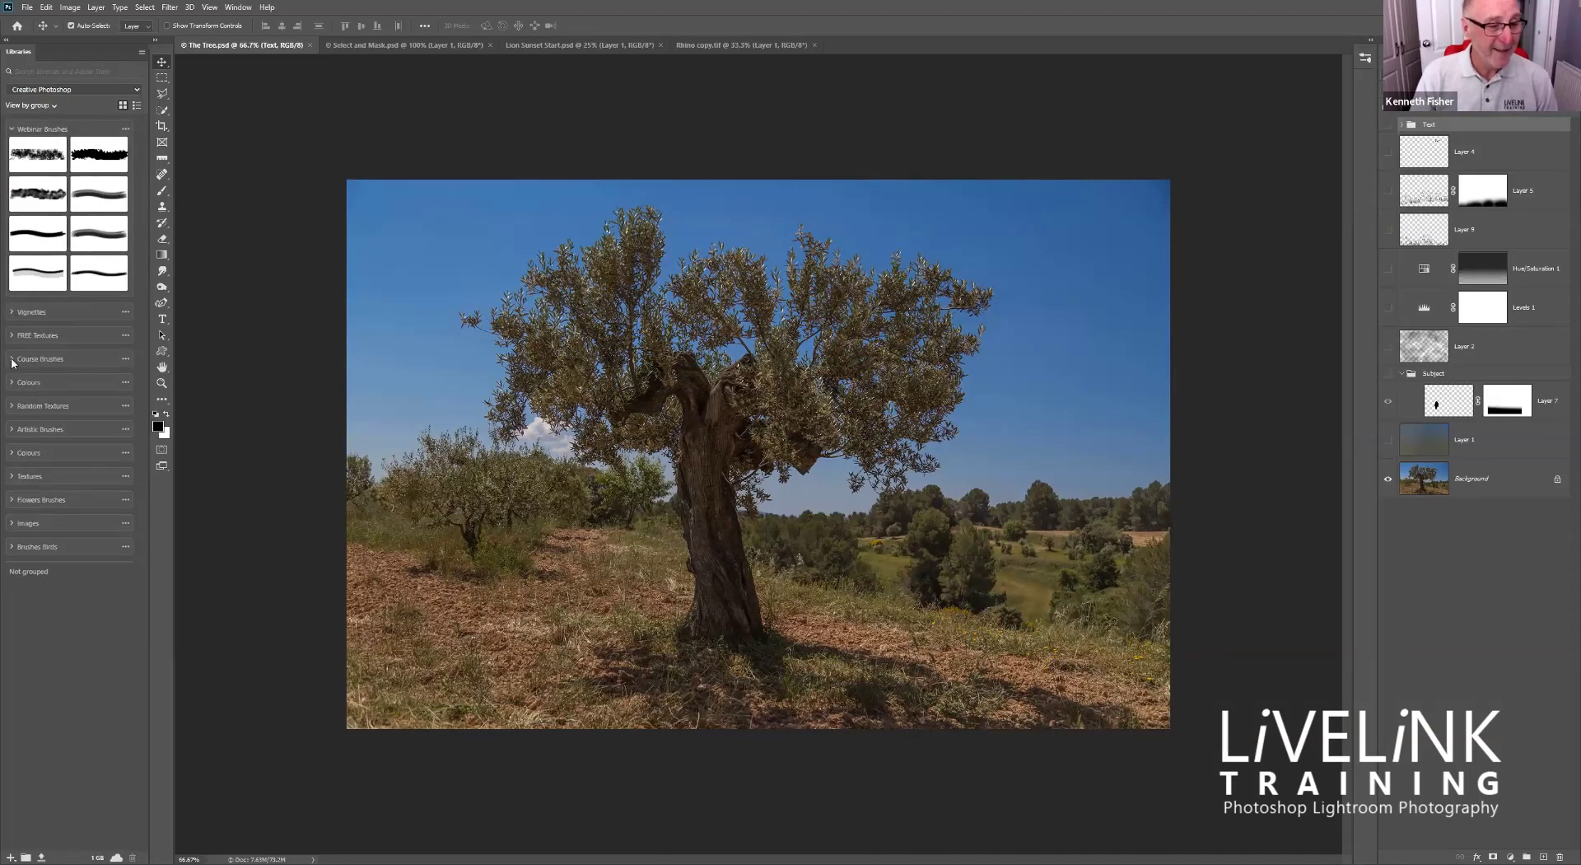
{"action": "left_click", "coordinate": [12, 335]}
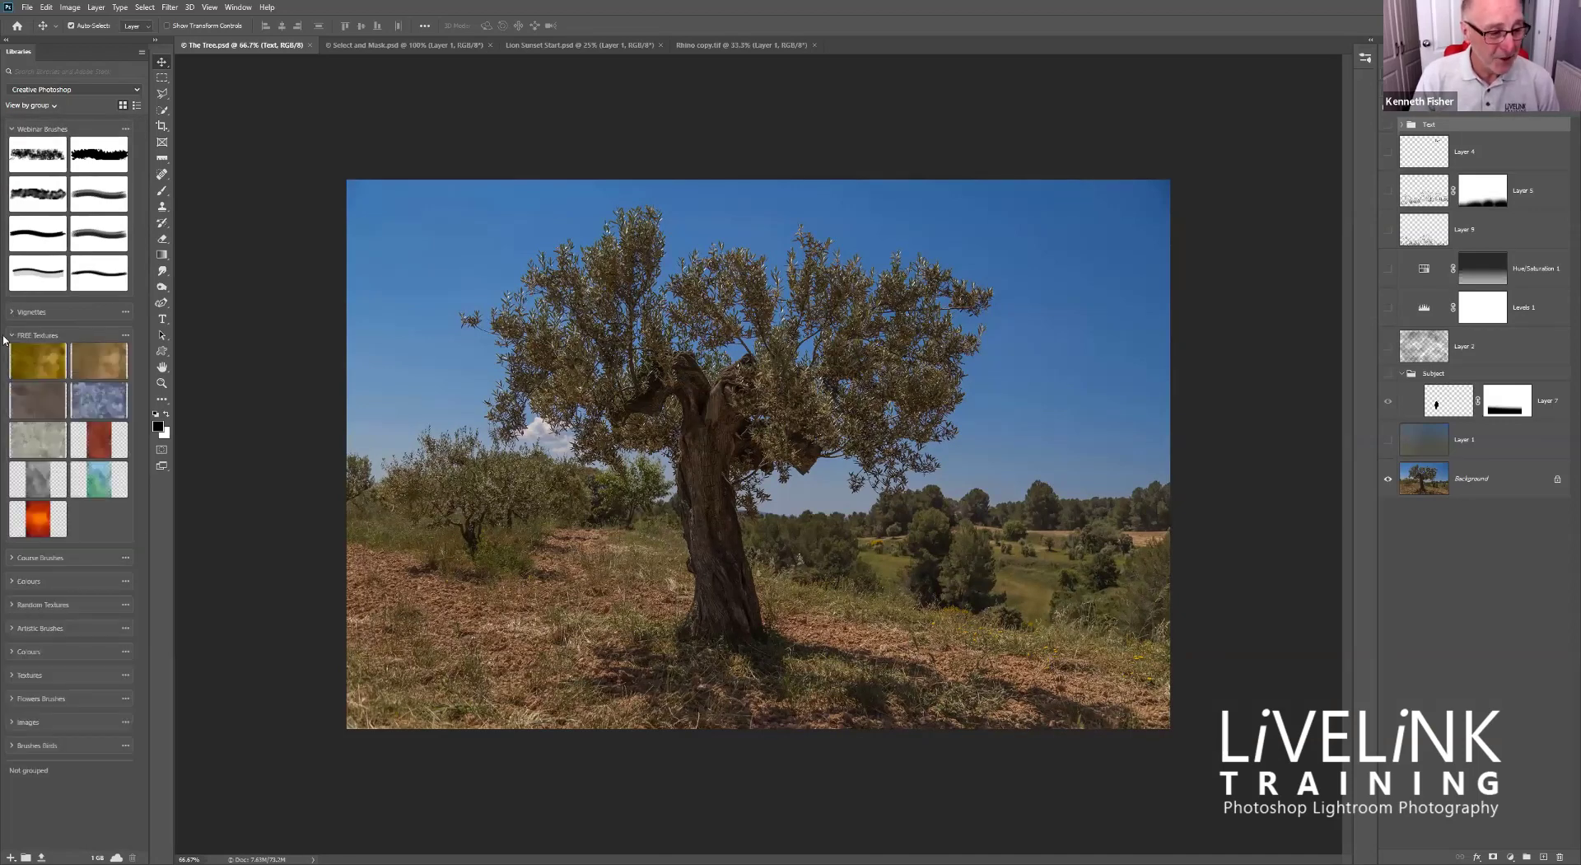
{"action": "left_click", "coordinate": [12, 335]}
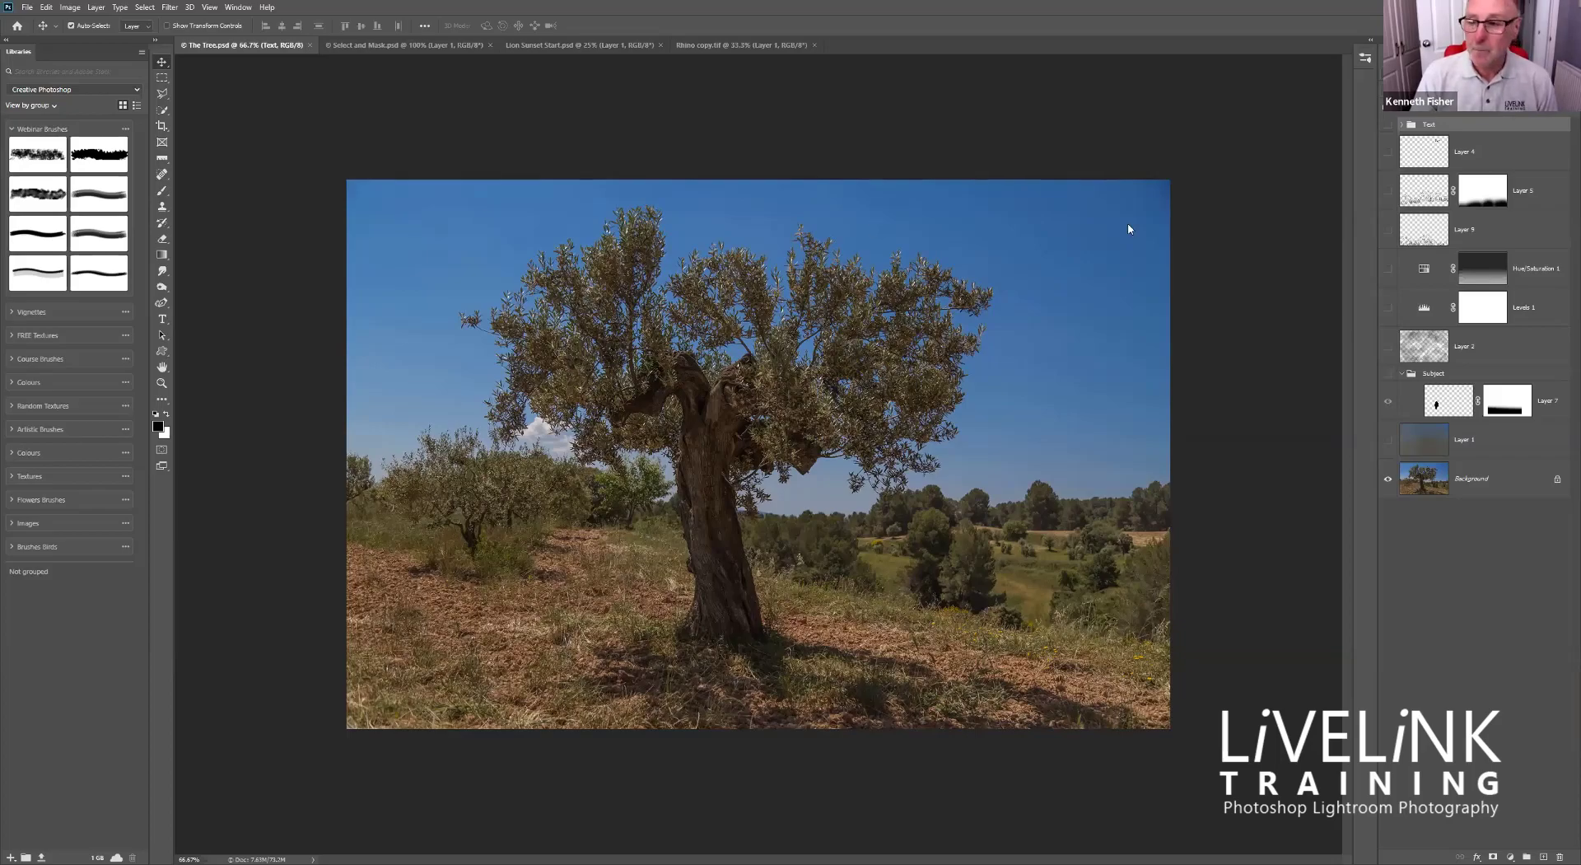
{"action": "left_click", "coordinate": [1387, 124]}
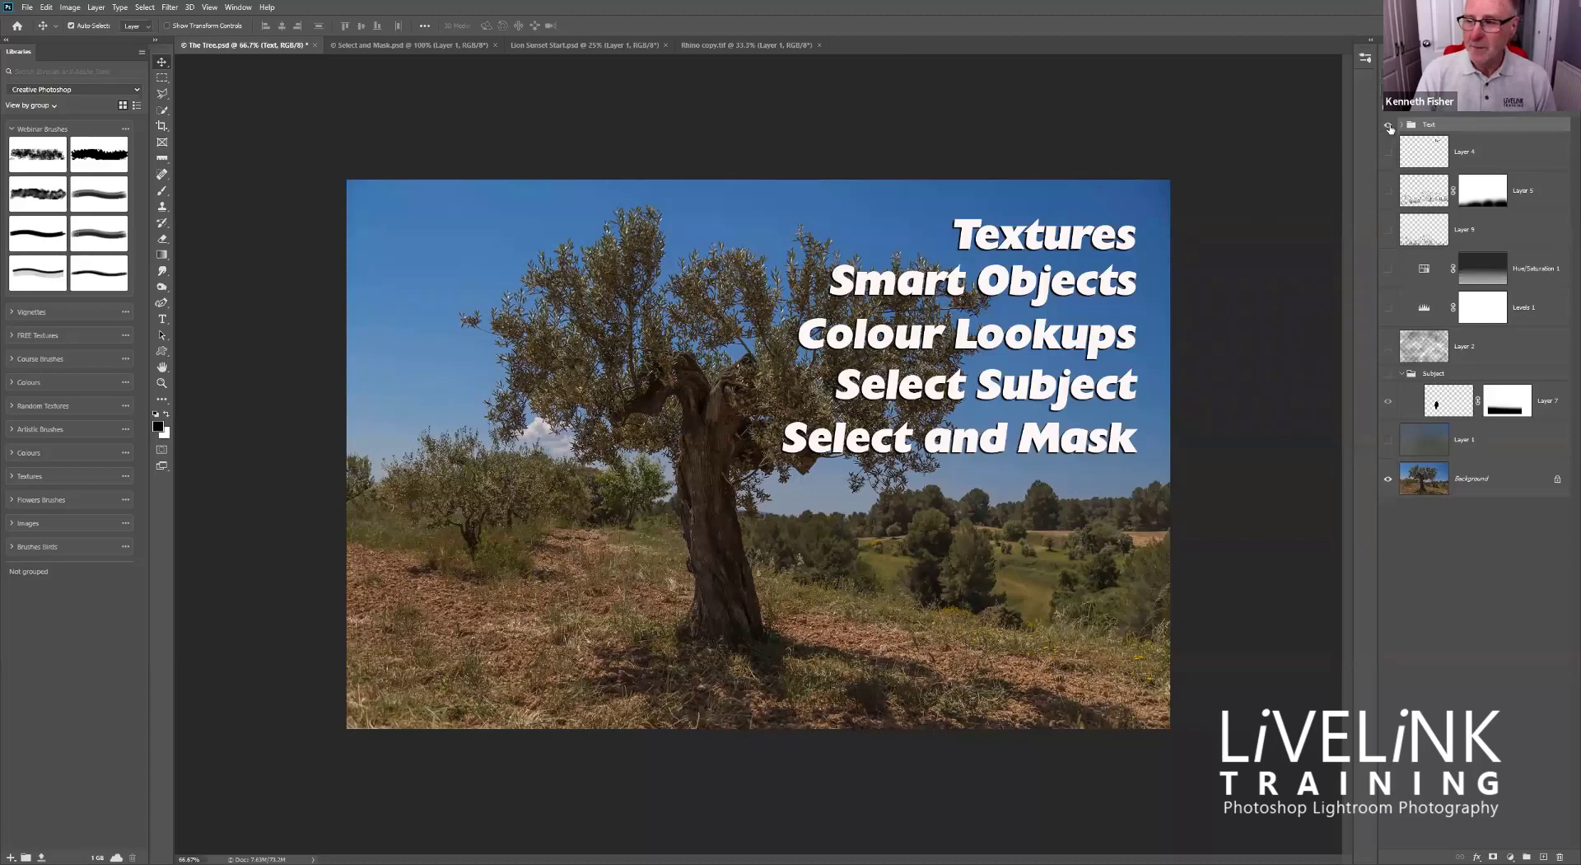
{"action": "left_click", "coordinate": [1387, 126]}
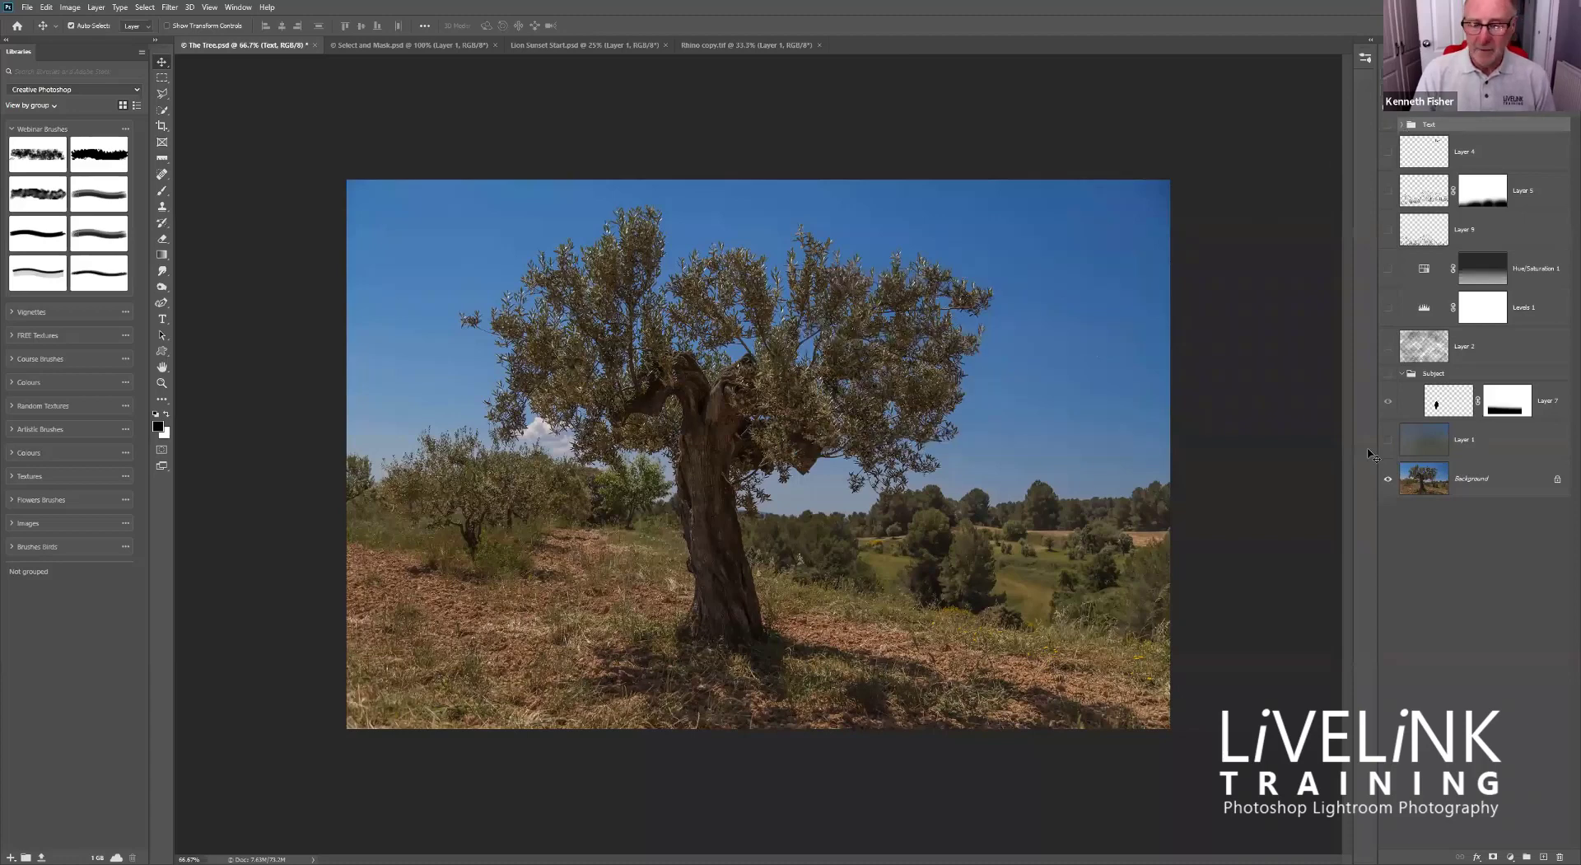
Duplicate the Background layer and smudge the entire copy into a blurred backdrop with the KF Smudge brush
{"action": "left_click", "coordinate": [1492, 492]}
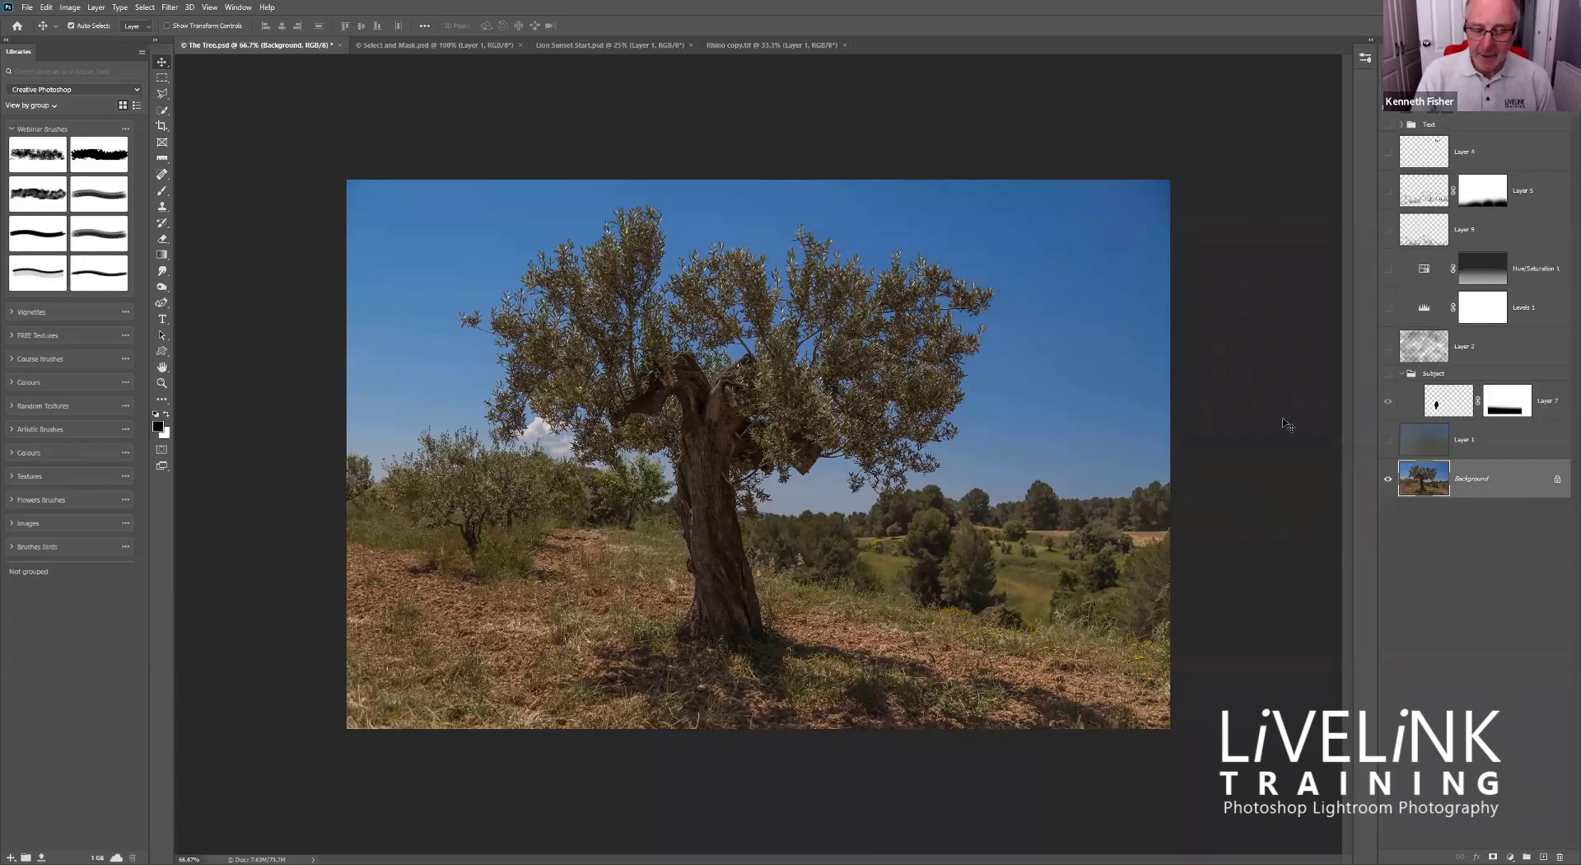
{"action": "left_click", "coordinate": [1387, 440]}
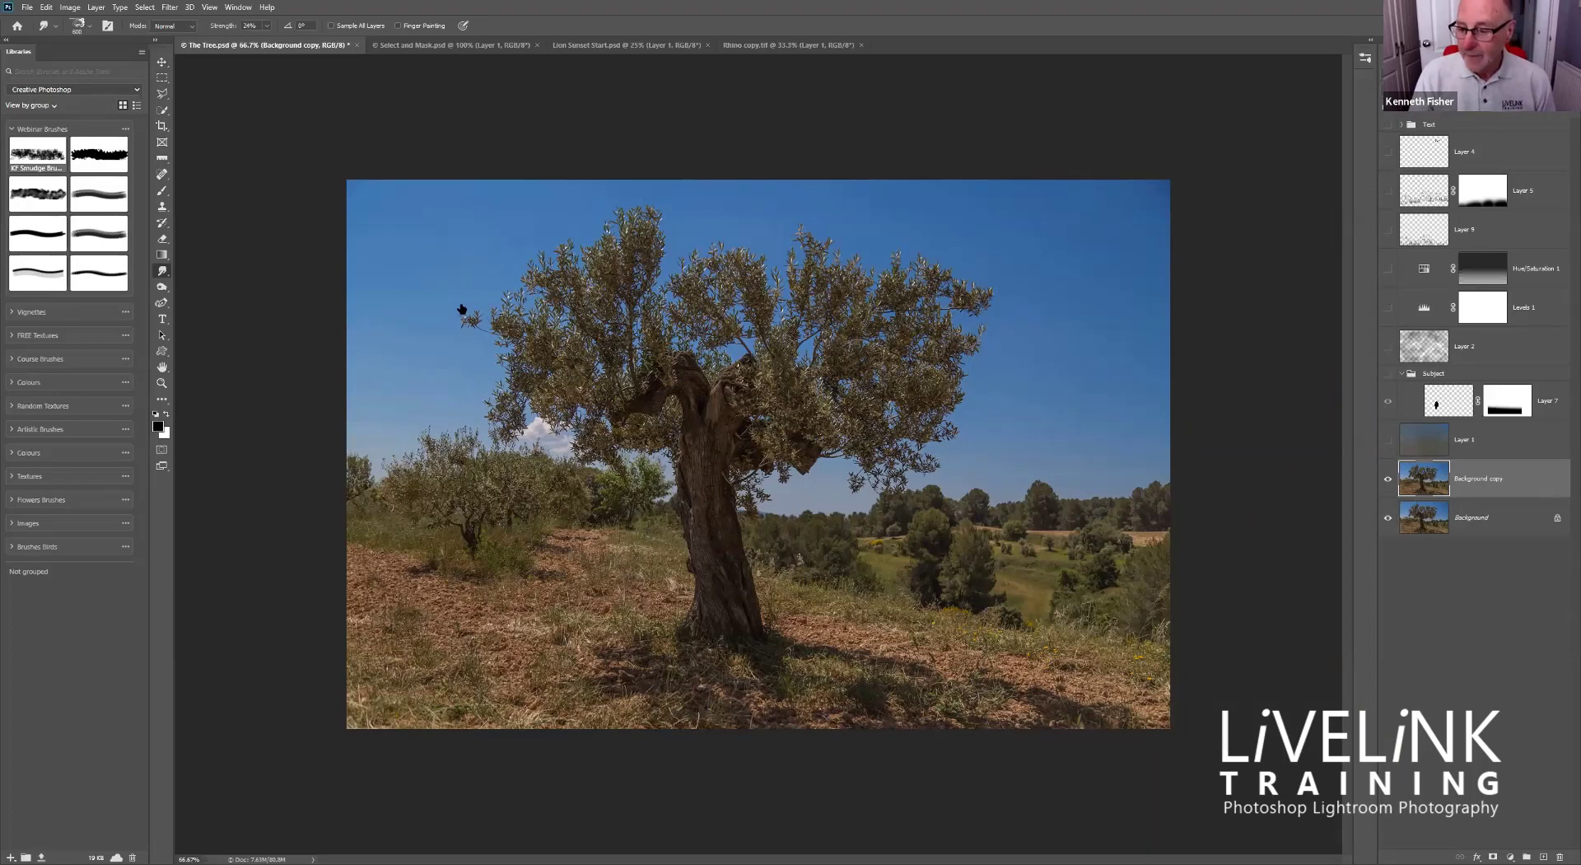
{"action": "mouse_move", "coordinate": [461, 308]}
{"action": "left_mouse_down"}
{"action": "mouse_move", "coordinate": [409, 275]}
{"action": "mouse_move", "coordinate": [475, 287]}
{"action": "mouse_move", "coordinate": [495, 371]}
{"action": "mouse_move", "coordinate": [694, 309]}
{"action": "left_mouse_up"}
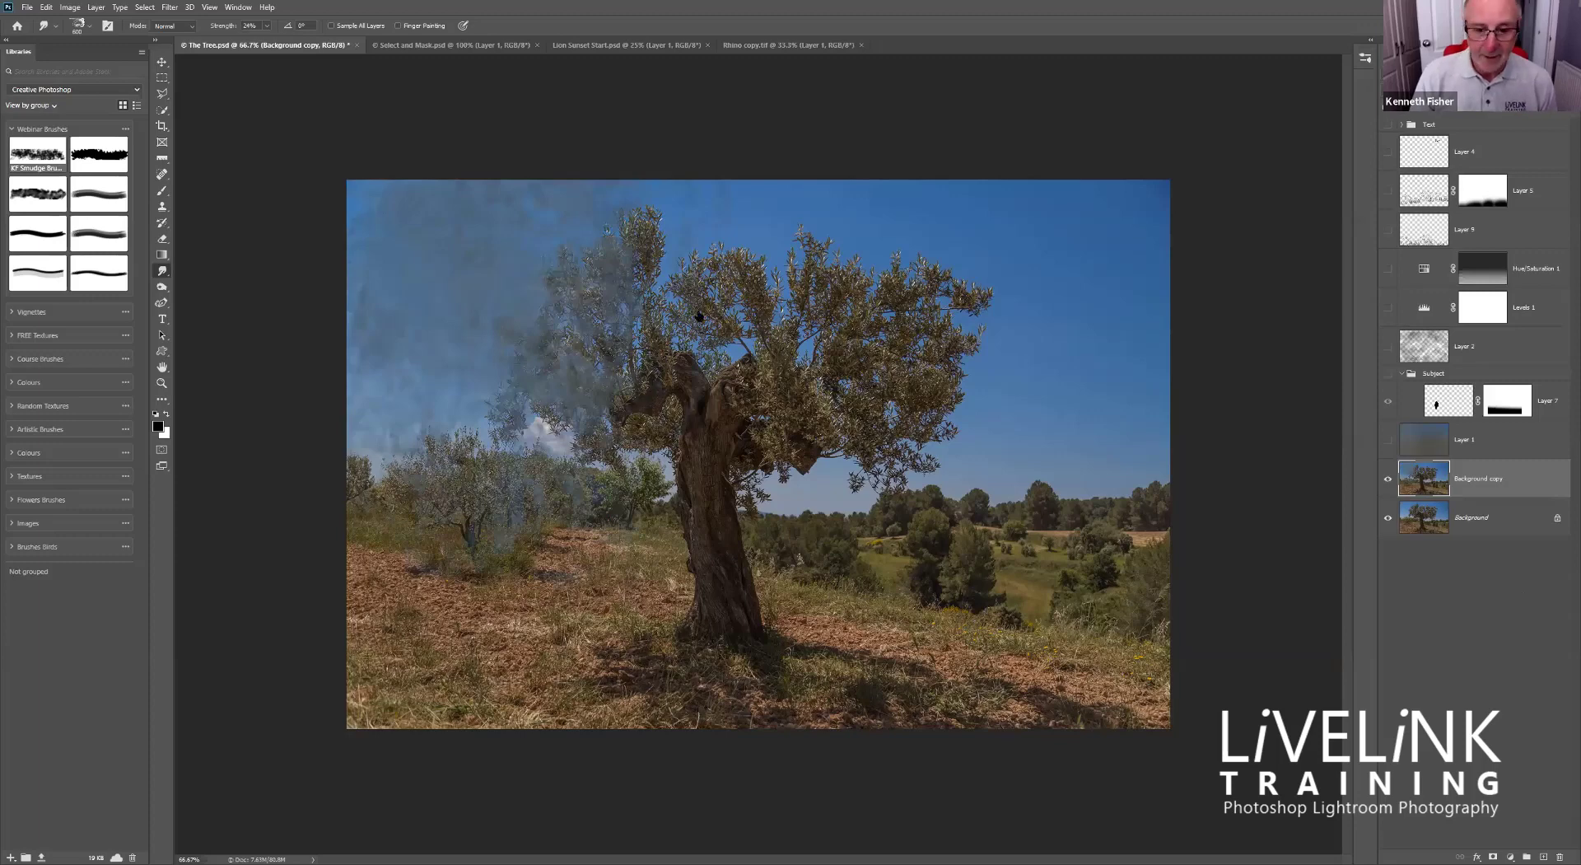
{"action": "mouse_move", "coordinate": [665, 277]}
{"action": "left_mouse_down"}
{"action": "mouse_move", "coordinate": [757, 297]}
{"action": "mouse_move", "coordinate": [953, 414]}
{"action": "mouse_move", "coordinate": [928, 307]}
{"action": "left_mouse_up"}
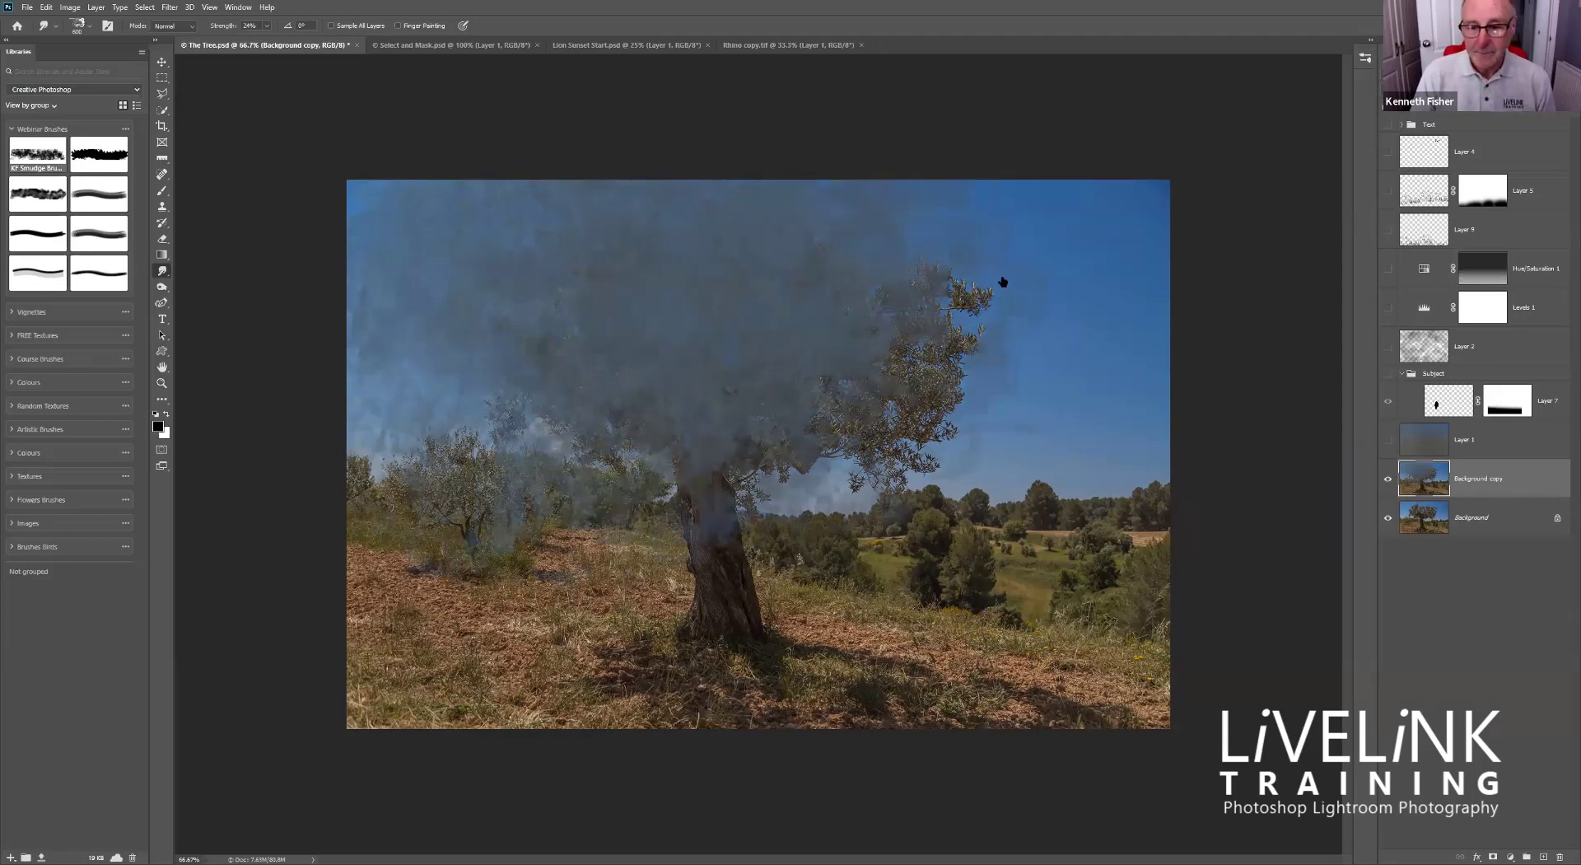
{"action": "mouse_move", "coordinate": [1024, 286]}
{"action": "left_mouse_down"}
{"action": "mouse_move", "coordinate": [1122, 369]}
{"action": "mouse_move", "coordinate": [1133, 423]}
{"action": "left_mouse_up"}
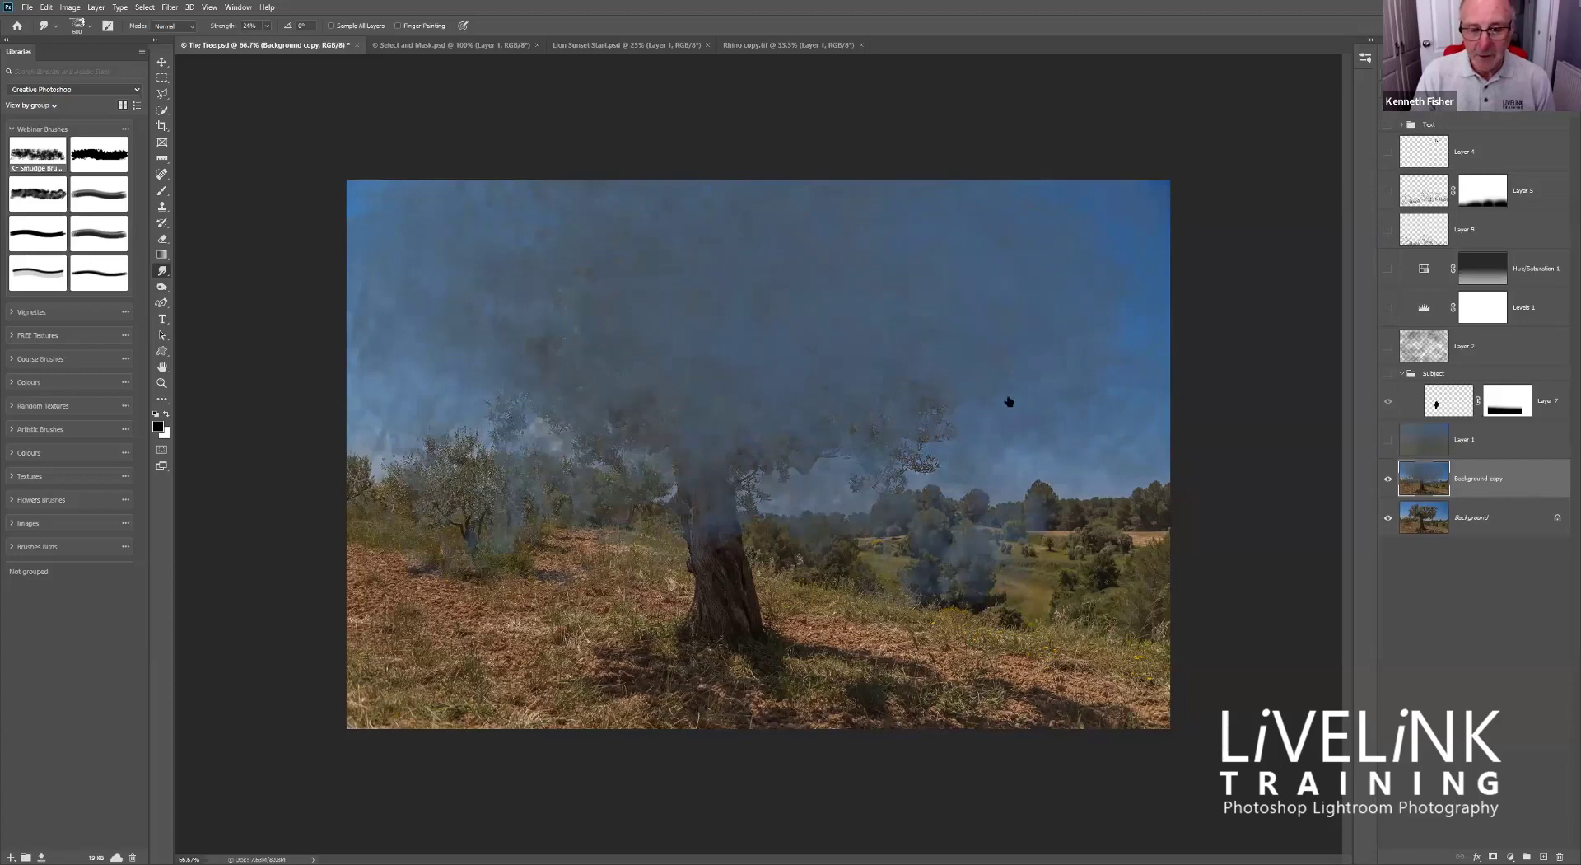
{"action": "left_click_drag", "start_coordinate": [1010, 398], "coordinate": [633, 382]}
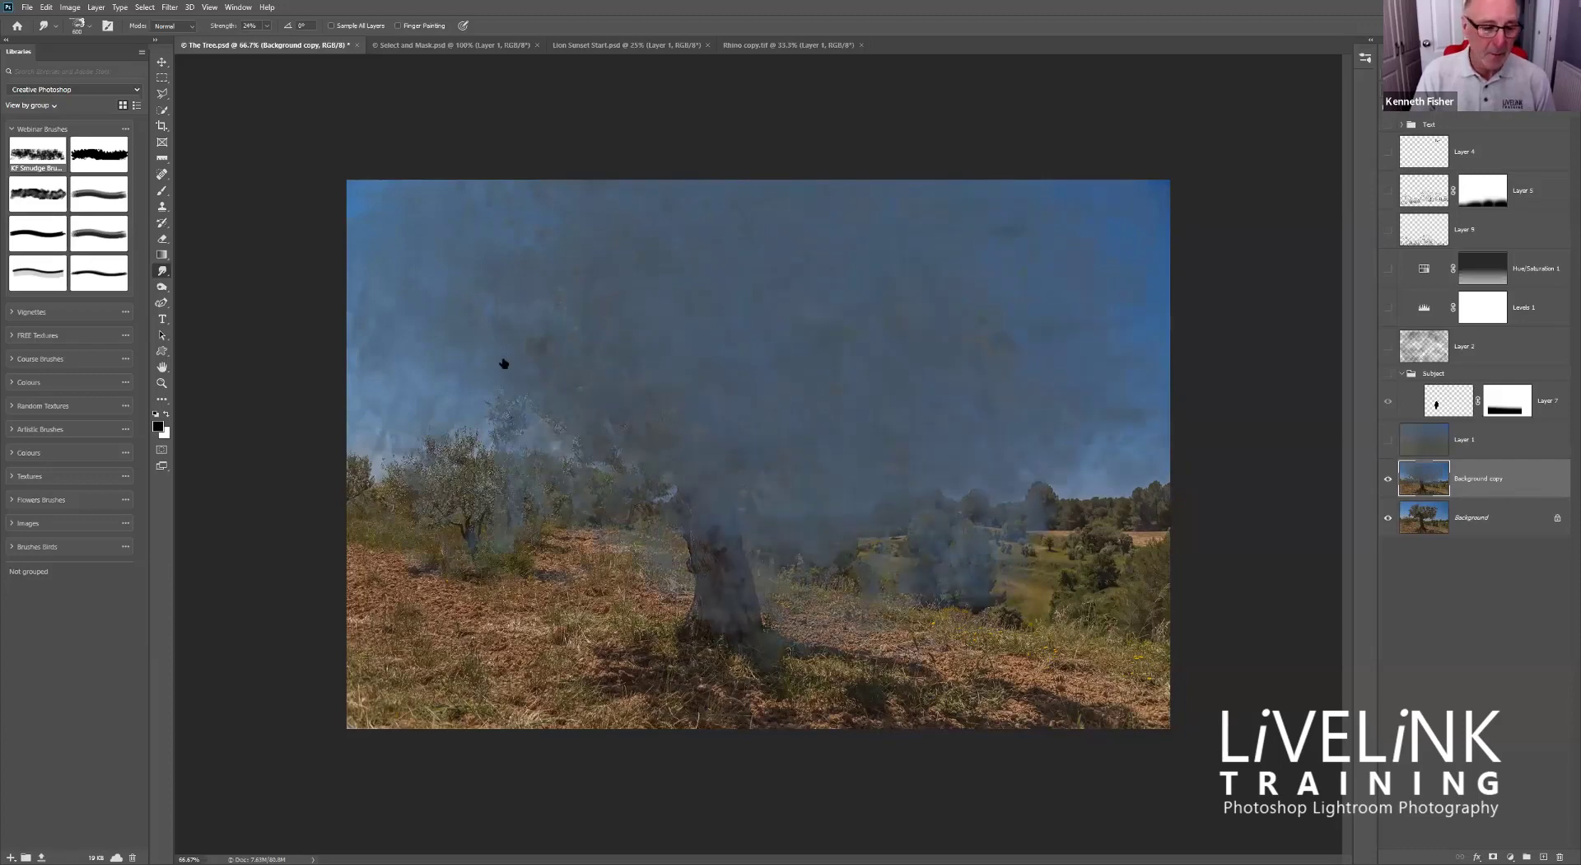
{"action": "left_click_drag", "start_coordinate": [597, 523], "coordinate": [155, 417]}
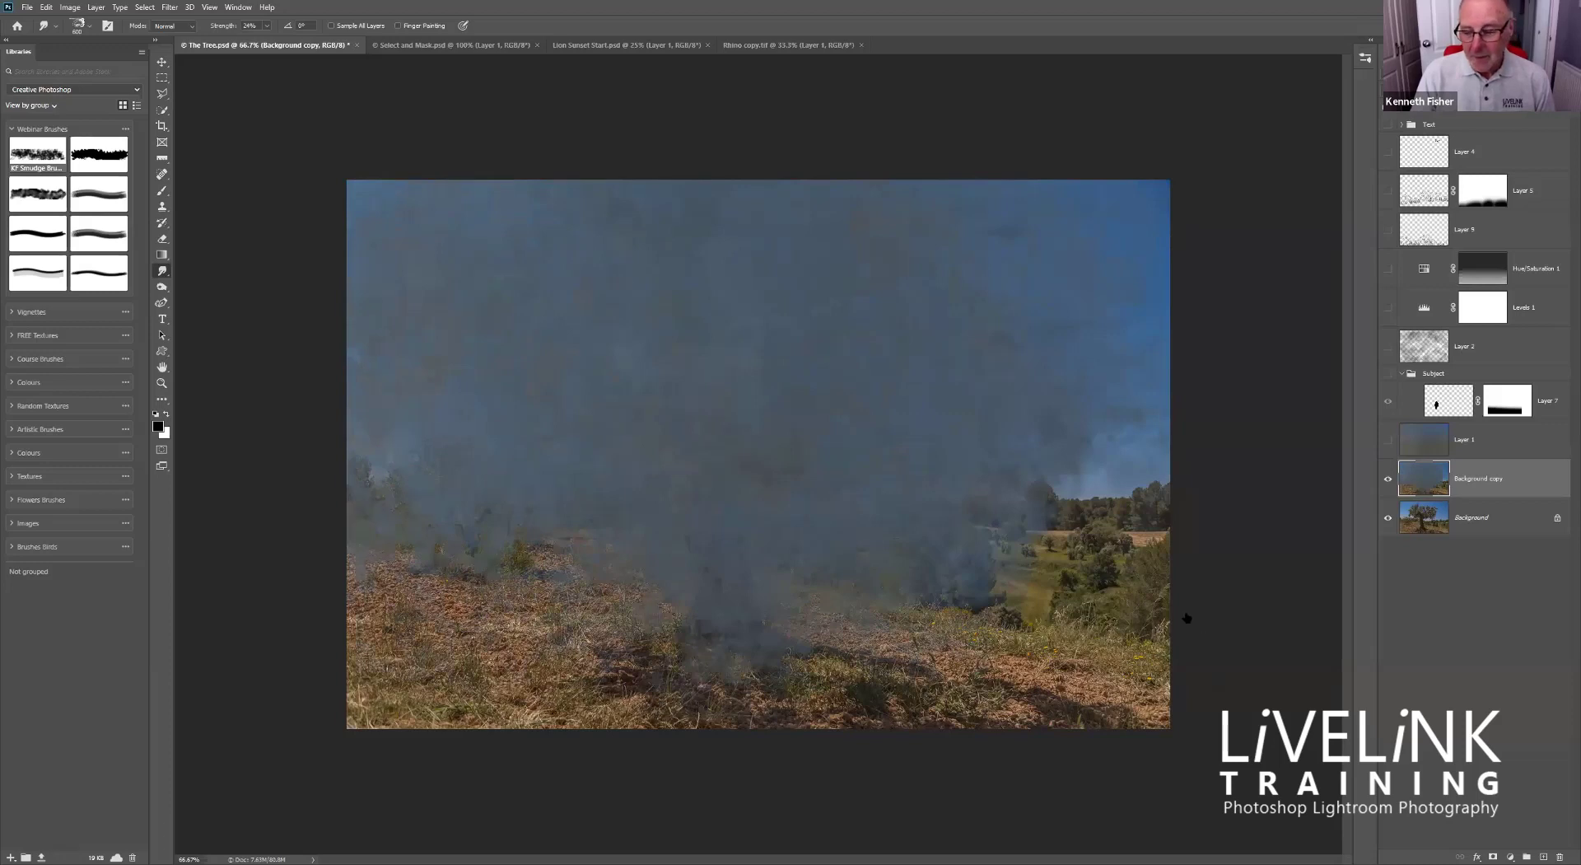
{"action": "mouse_move", "coordinate": [1161, 567]}
{"action": "left_mouse_down"}
{"action": "mouse_move", "coordinate": [1081, 626]}
{"action": "mouse_move", "coordinate": [788, 715]}
{"action": "left_mouse_up"}
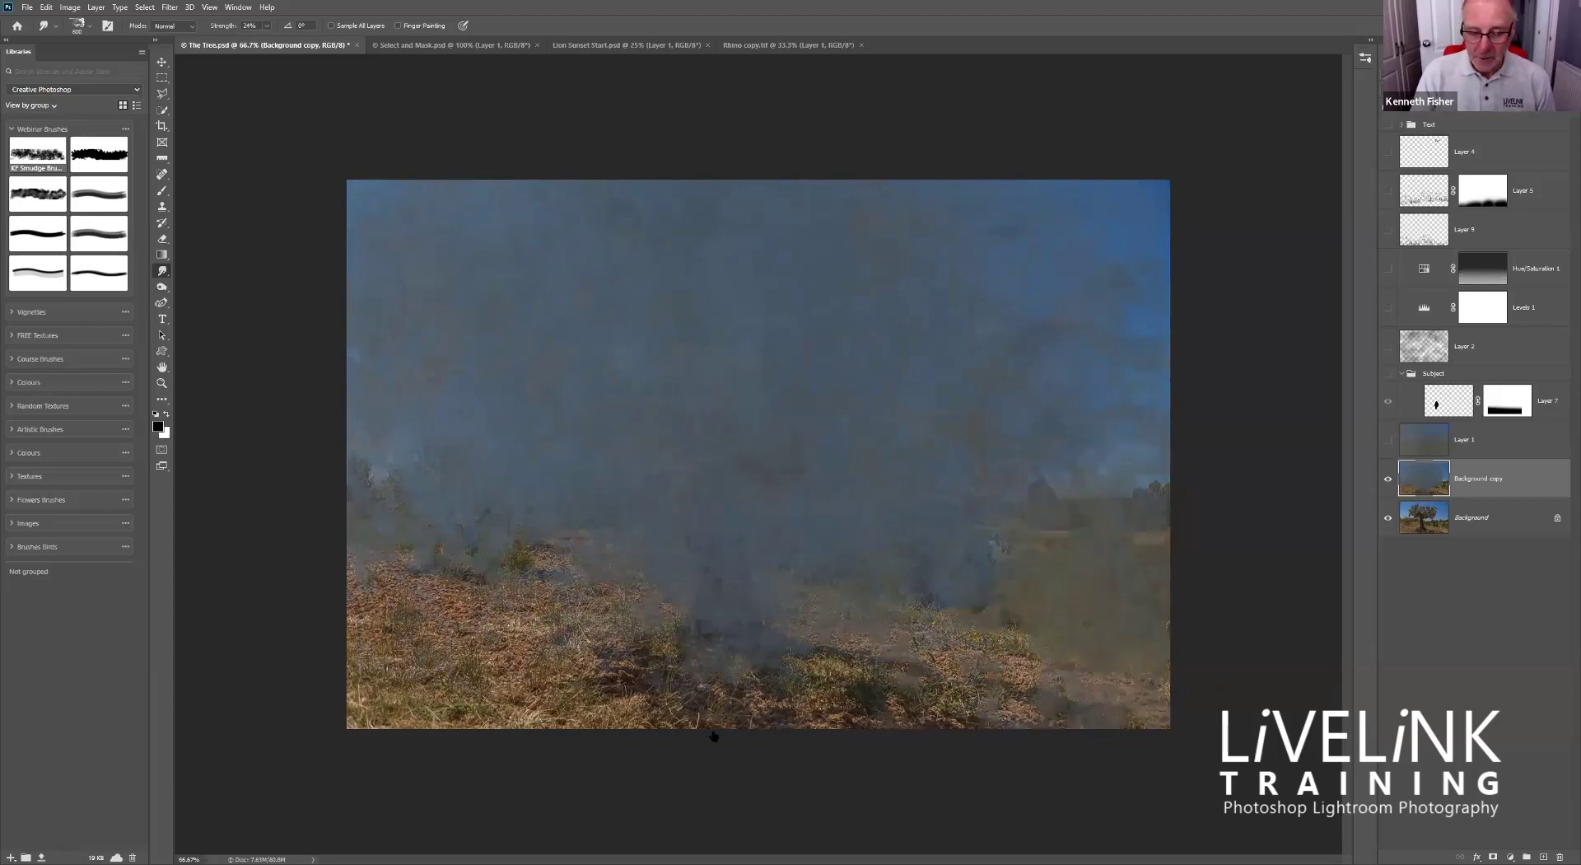
{"action": "left_click_drag", "start_coordinate": [1012, 663], "coordinate": [623, 706]}
{"action": "mouse_move", "coordinate": [873, 712]}
{"action": "left_mouse_down"}
{"action": "mouse_move", "coordinate": [703, 660]}
{"action": "mouse_move", "coordinate": [363, 685]}
{"action": "mouse_move", "coordinate": [607, 657]}
{"action": "mouse_move", "coordinate": [403, 652]}
{"action": "mouse_move", "coordinate": [482, 623]}
{"action": "mouse_move", "coordinate": [283, 515]}
{"action": "mouse_move", "coordinate": [180, 536]}
{"action": "mouse_move", "coordinate": [296, 729]}
{"action": "left_mouse_up"}
{"action": "mouse_move", "coordinate": [357, 636]}
{"action": "left_mouse_down"}
{"action": "mouse_move", "coordinate": [336, 540]}
{"action": "mouse_move", "coordinate": [304, 616]}
{"action": "left_mouse_up"}
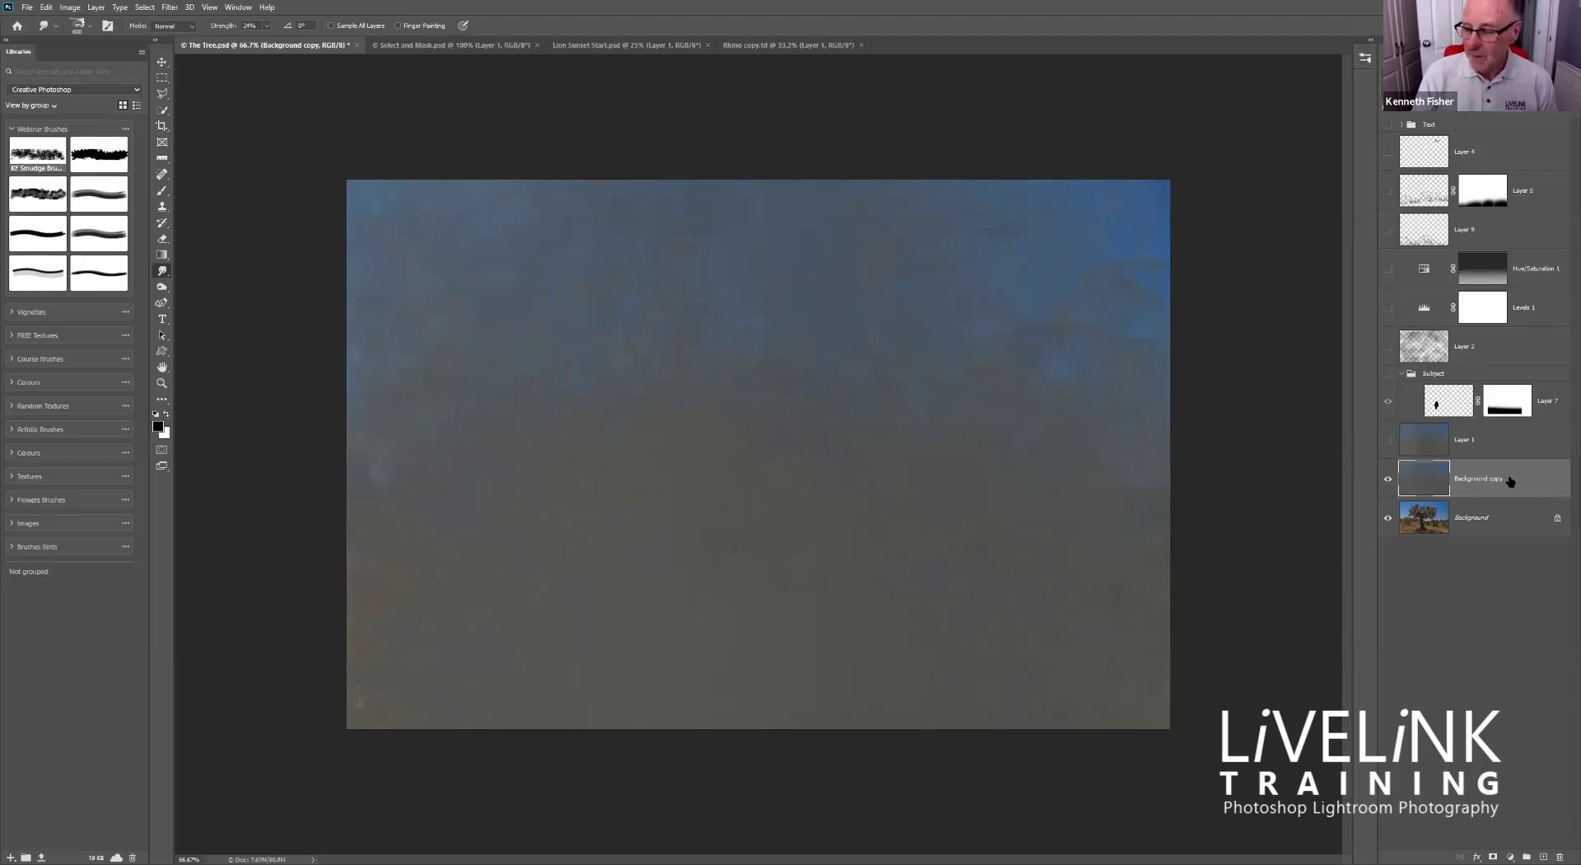
Delete the smudged Background copy and show Layer 1 in its place, previewing Layer 2 briefly before hiding it
{"action": "left_click_drag", "start_coordinate": [1548, 489], "coordinate": [1559, 857]}
{"action": "left_click", "coordinate": [1388, 442]}
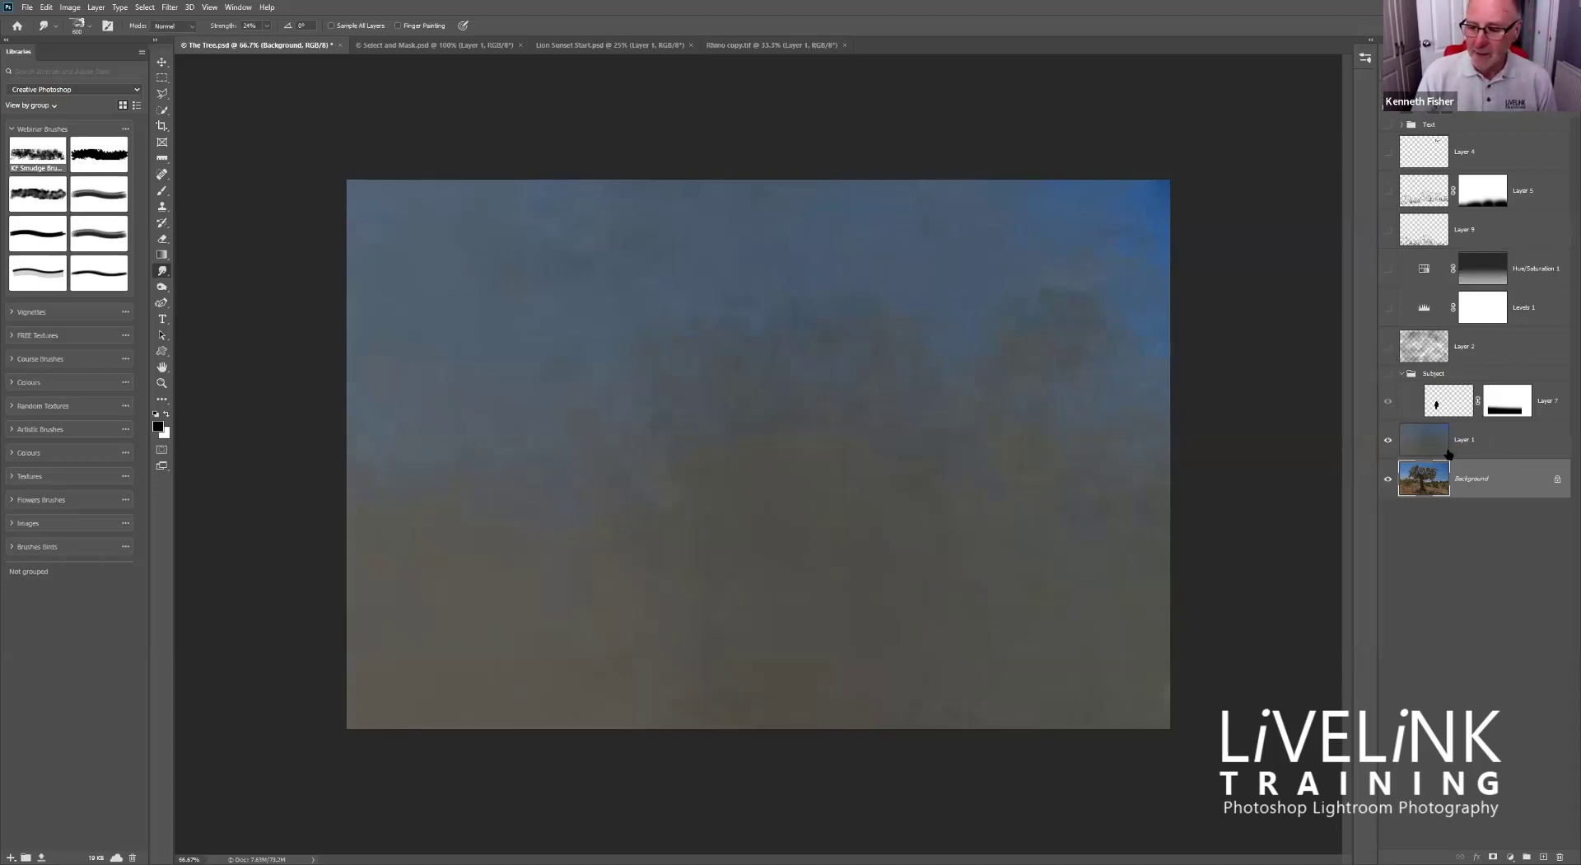
{"action": "left_click", "coordinate": [1388, 349]}
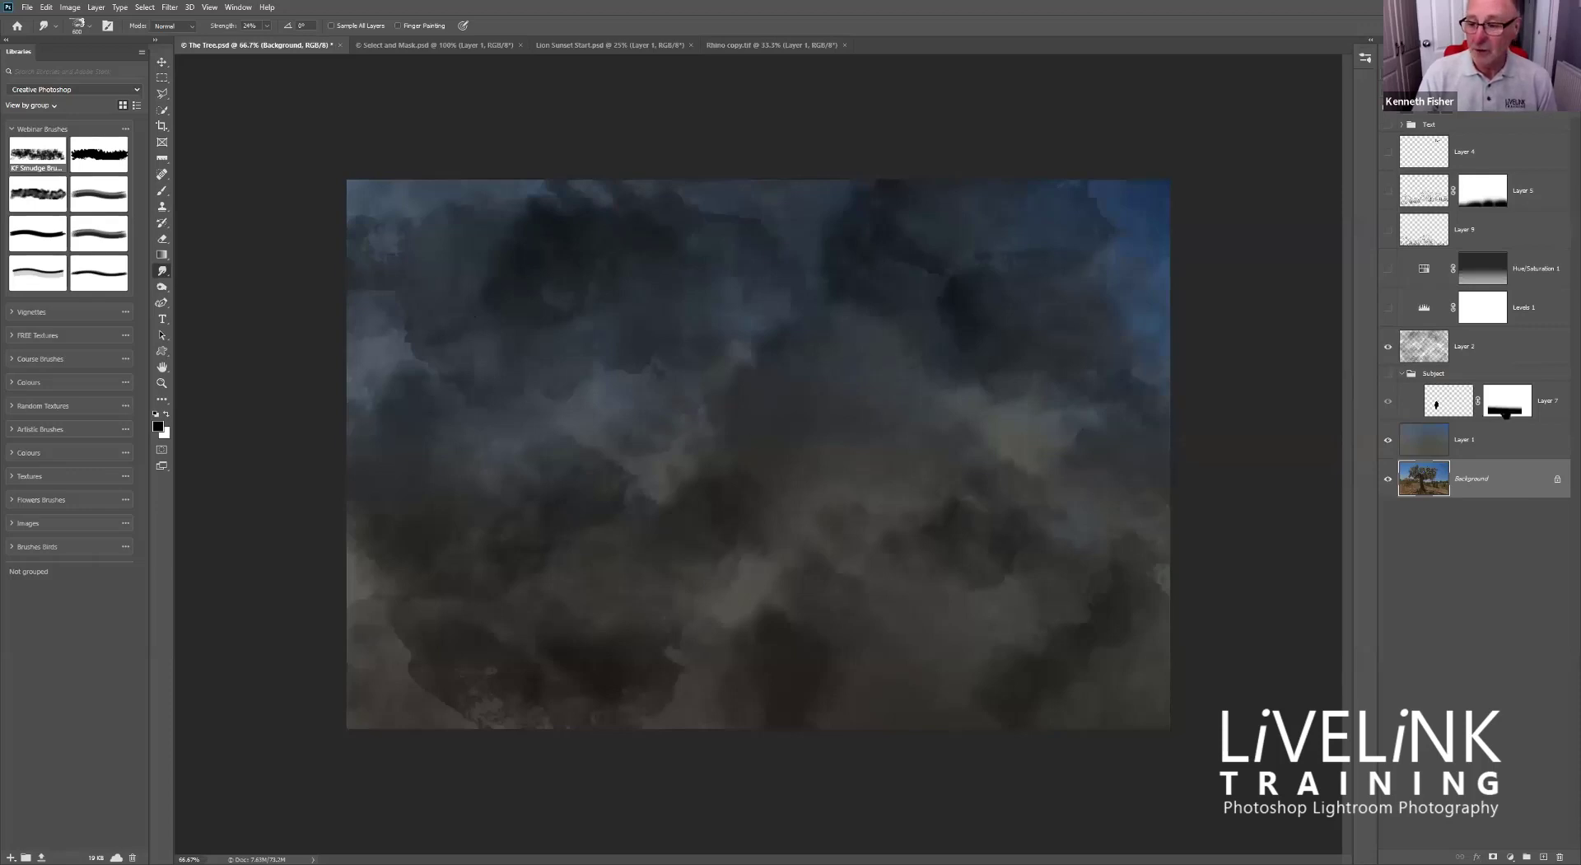
{"action": "left_click", "coordinate": [1388, 350]}
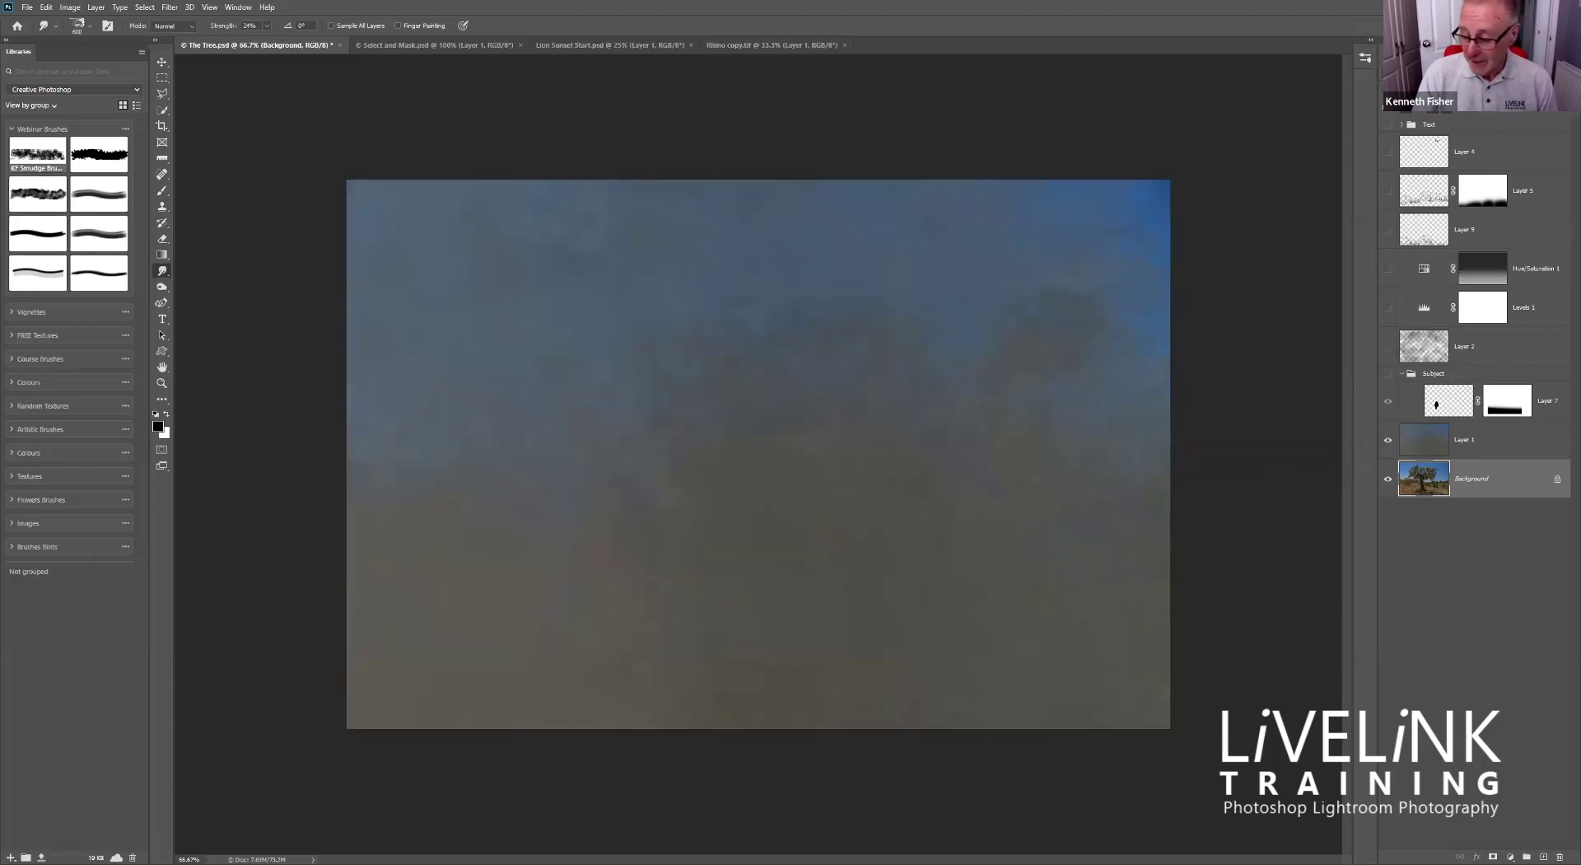
Add an empty layer directly below Layer 2 and paint black cloudy patches across it with the enlarged KF Brush Watercolour 2
{"action": "key", "text": "ctrl+shift+alt+n"}
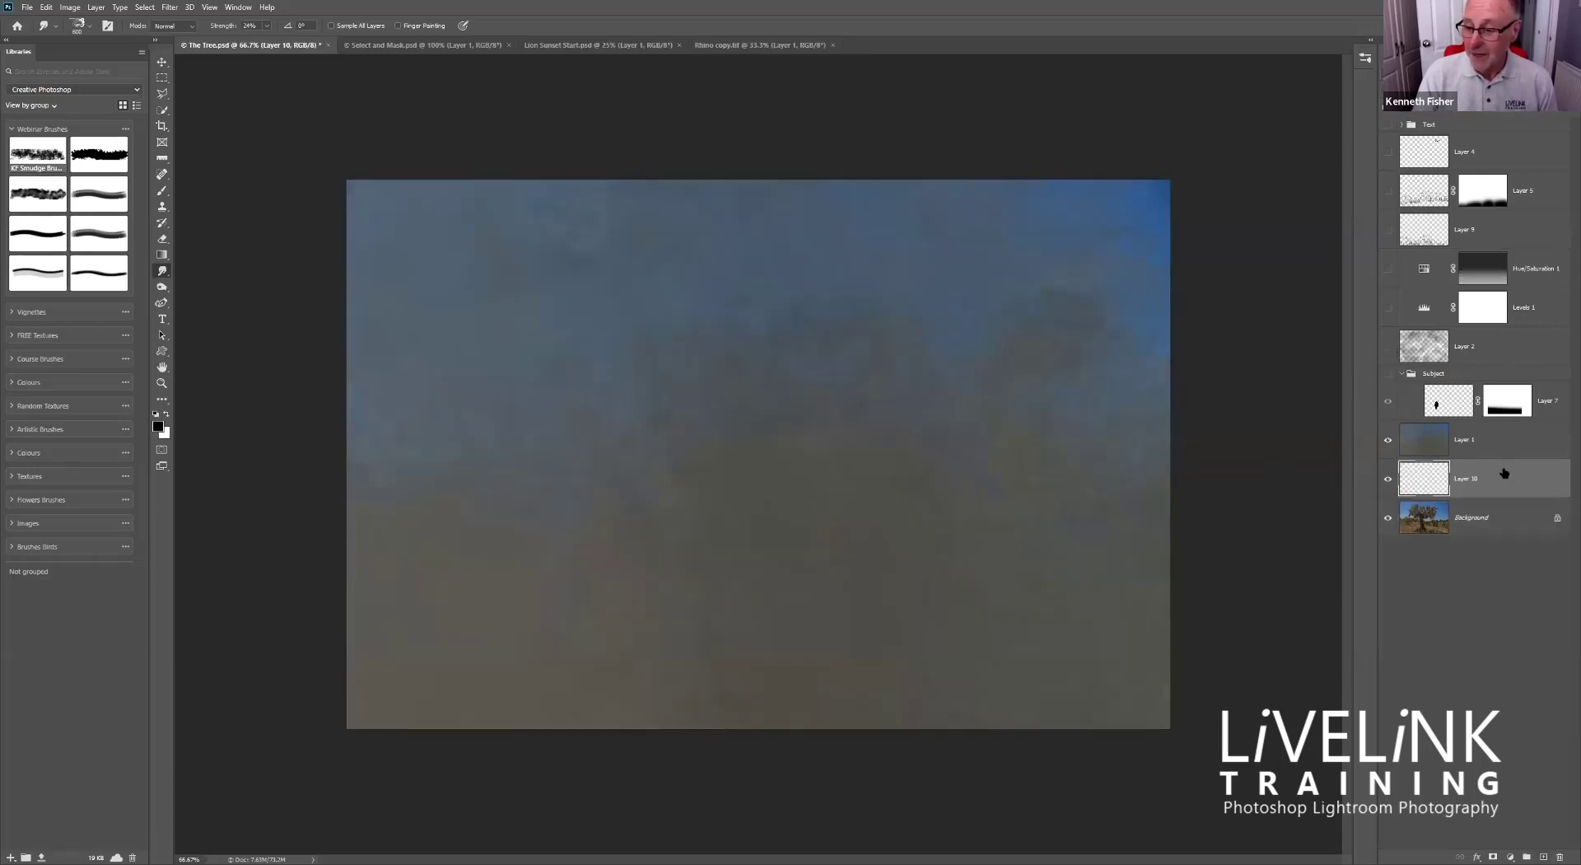
{"action": "left_click_drag", "start_coordinate": [1492, 462], "coordinate": [1497, 394]}
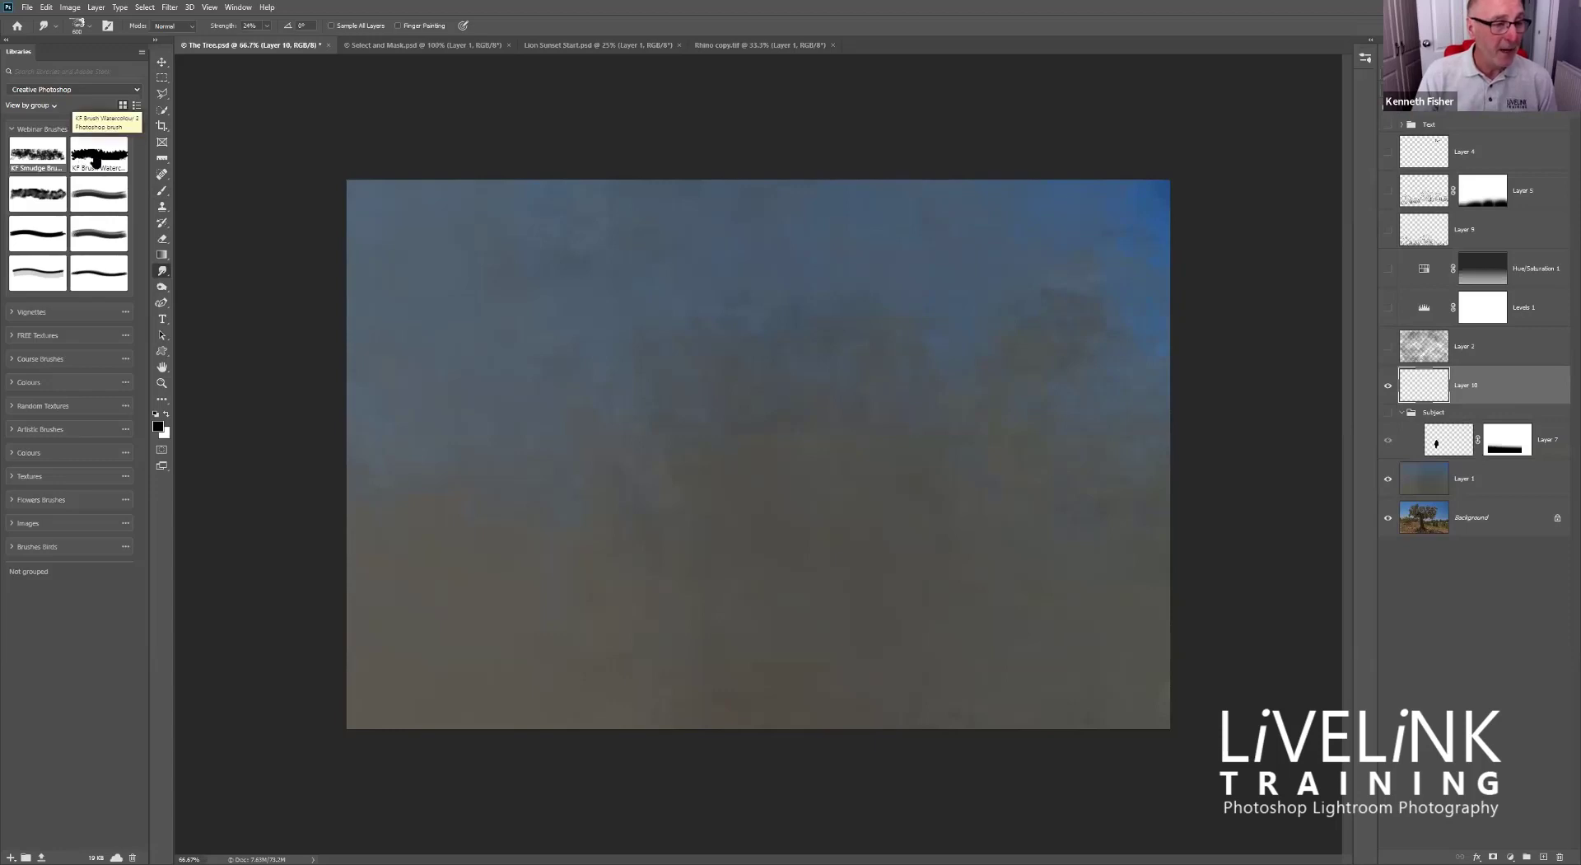
{"action": "left_click", "coordinate": [97, 161]}
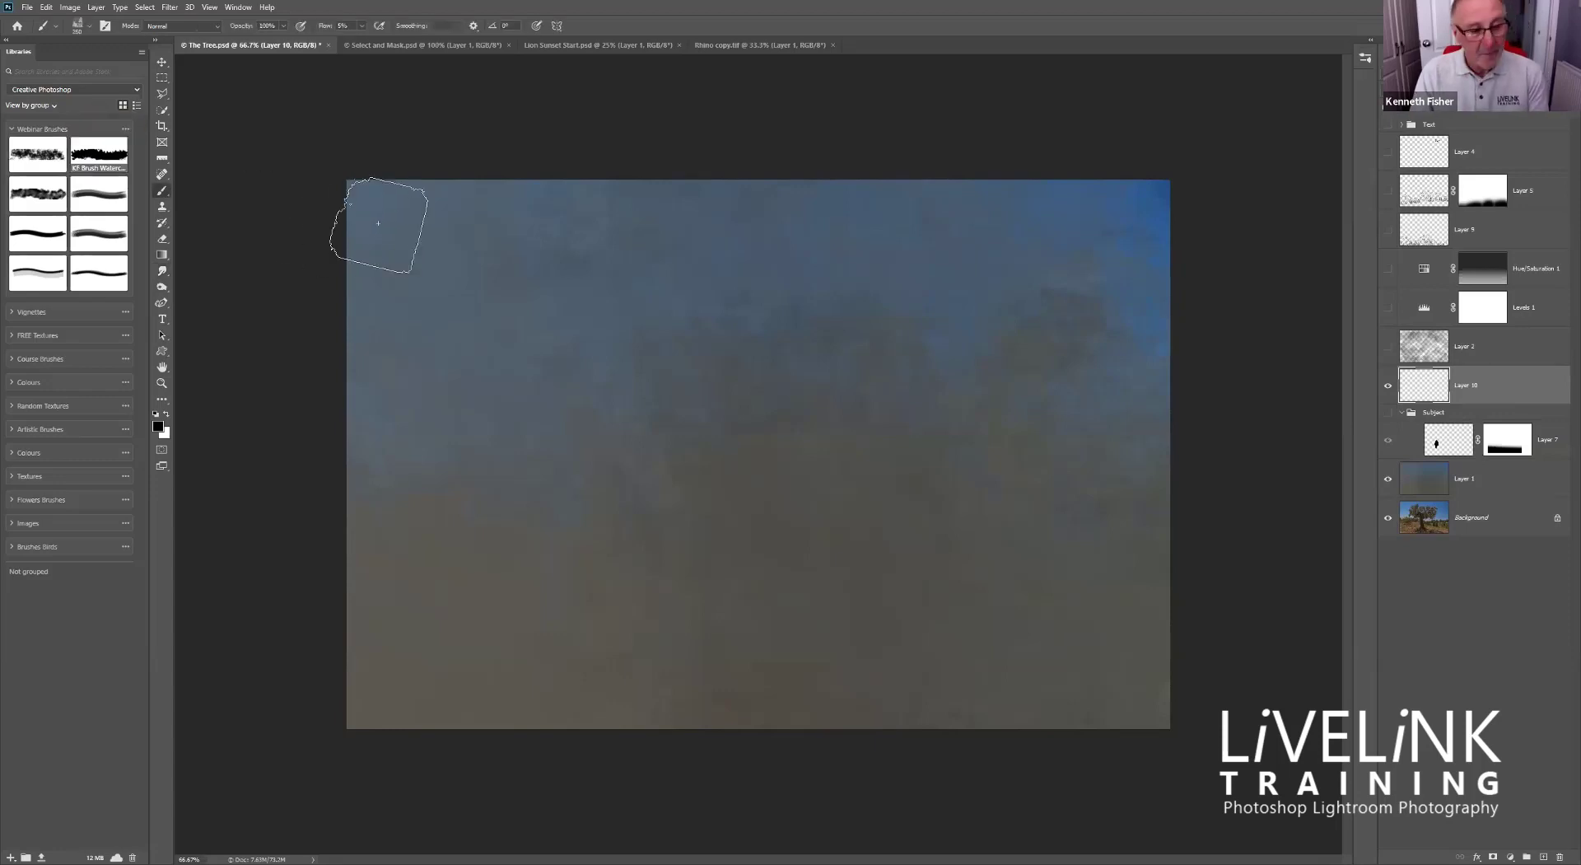
{"action": "key", "text": "bracketright"}
{"action": "key", "text": "bracketright"}
{"action": "key", "text": "bracketright"}
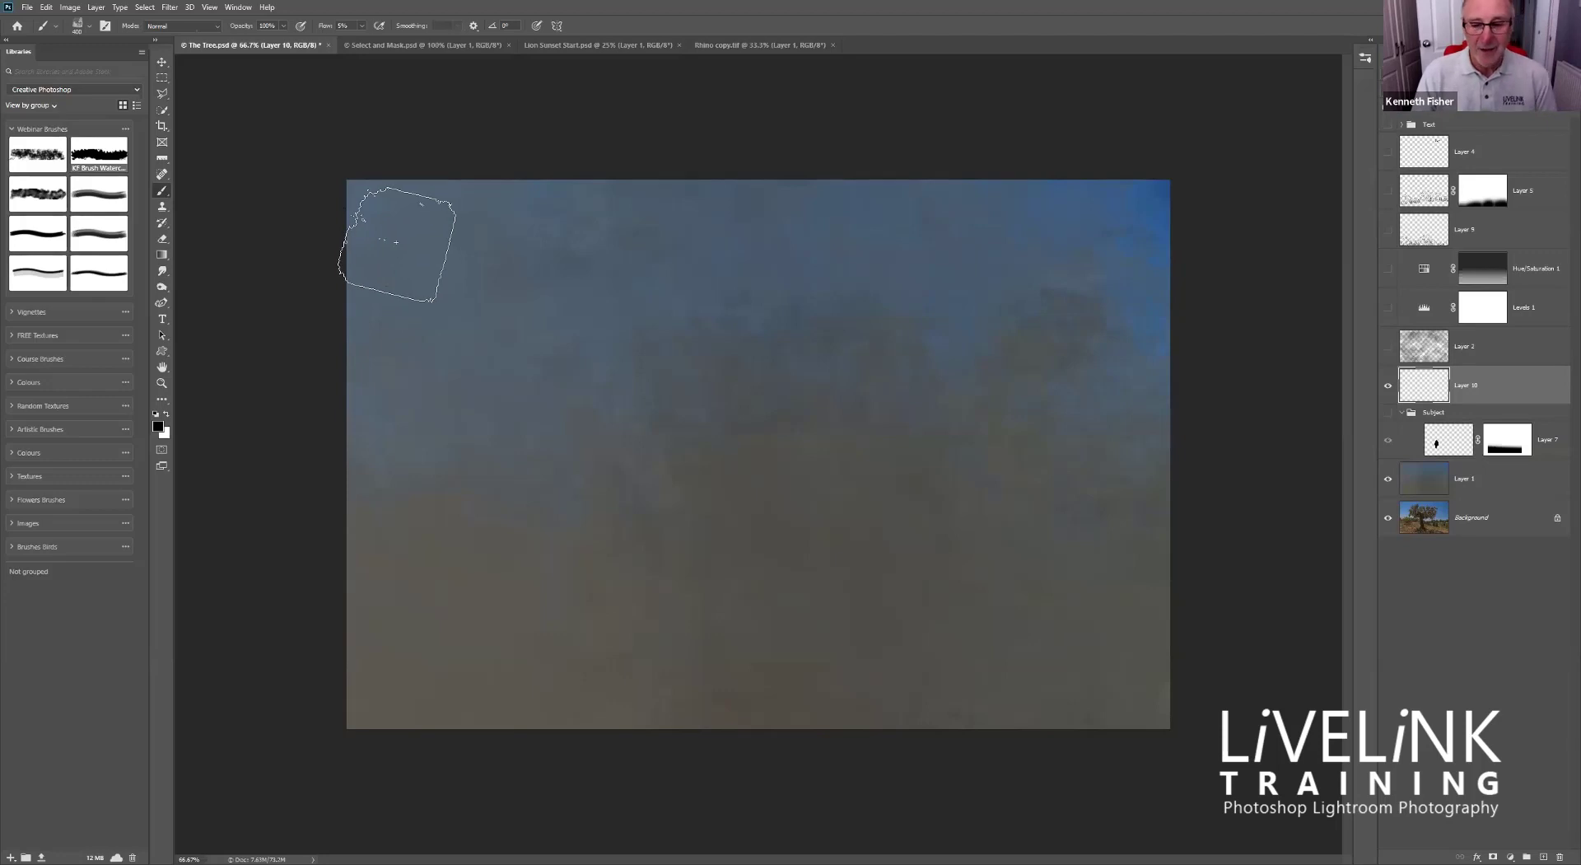
{"action": "mouse_move", "coordinate": [397, 236]}
{"action": "left_mouse_down"}
{"action": "mouse_move", "coordinate": [674, 346]}
{"action": "mouse_move", "coordinate": [529, 254]}
{"action": "mouse_move", "coordinate": [684, 322]}
{"action": "left_mouse_up"}
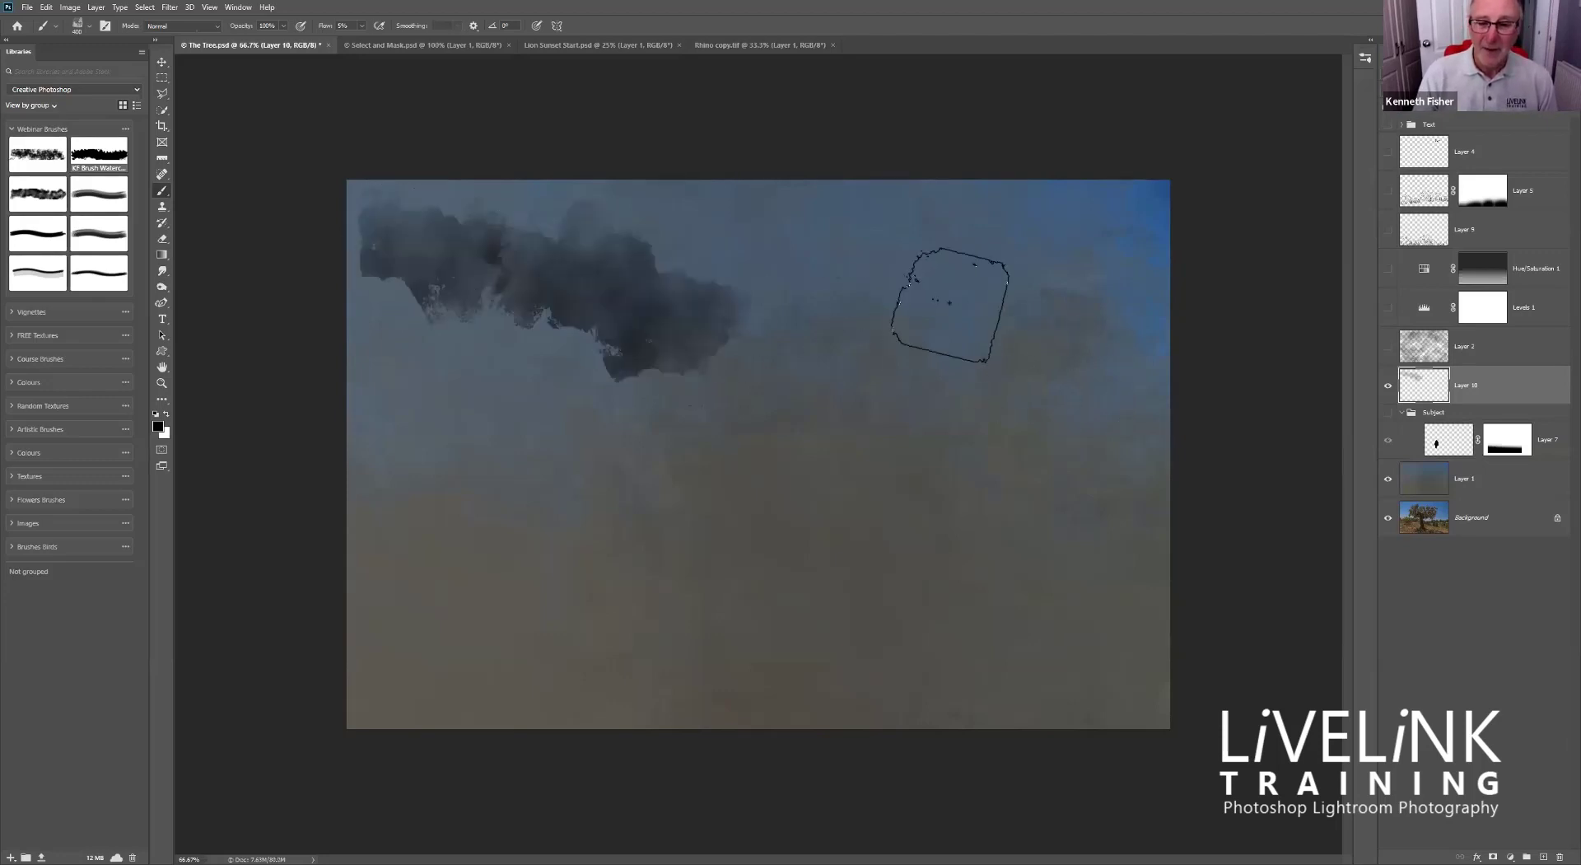
{"action": "left_click_drag", "start_coordinate": [960, 264], "coordinate": [832, 272]}
{"action": "mouse_move", "coordinate": [1068, 295]}
{"action": "left_mouse_down"}
{"action": "mouse_move", "coordinate": [910, 692]}
{"action": "mouse_move", "coordinate": [1123, 628]}
{"action": "left_mouse_up"}
{"action": "left_click_drag", "start_coordinate": [502, 558], "coordinate": [1037, 642]}
{"action": "mouse_move", "coordinate": [930, 391]}
{"action": "left_mouse_down"}
{"action": "mouse_move", "coordinate": [589, 561]}
{"action": "mouse_move", "coordinate": [619, 457]}
{"action": "mouse_move", "coordinate": [396, 321]}
{"action": "mouse_move", "coordinate": [535, 550]}
{"action": "mouse_move", "coordinate": [722, 404]}
{"action": "mouse_move", "coordinate": [723, 516]}
{"action": "mouse_move", "coordinate": [648, 325]}
{"action": "mouse_move", "coordinate": [695, 236]}
{"action": "mouse_move", "coordinate": [1092, 540]}
{"action": "mouse_move", "coordinate": [1120, 683]}
{"action": "mouse_move", "coordinate": [901, 611]}
{"action": "mouse_move", "coordinate": [511, 441]}
{"action": "mouse_move", "coordinate": [388, 645]}
{"action": "mouse_move", "coordinate": [408, 624]}
{"action": "mouse_move", "coordinate": [408, 686]}
{"action": "mouse_move", "coordinate": [513, 296]}
{"action": "mouse_move", "coordinate": [505, 313]}
{"action": "mouse_move", "coordinate": [532, 351]}
{"action": "mouse_move", "coordinate": [697, 444]}
{"action": "mouse_move", "coordinate": [1064, 325]}
{"action": "mouse_move", "coordinate": [1026, 328]}
{"action": "mouse_move", "coordinate": [951, 475]}
{"action": "mouse_move", "coordinate": [837, 377]}
{"action": "mouse_move", "coordinate": [828, 423]}
{"action": "mouse_move", "coordinate": [1036, 369]}
{"action": "mouse_move", "coordinate": [1185, 274]}
{"action": "mouse_move", "coordinate": [1028, 228]}
{"action": "mouse_move", "coordinate": [1094, 209]}
{"action": "mouse_move", "coordinate": [1123, 338]}
{"action": "mouse_move", "coordinate": [863, 554]}
{"action": "mouse_move", "coordinate": [440, 502]}
{"action": "mouse_move", "coordinate": [470, 407]}
{"action": "left_mouse_up"}
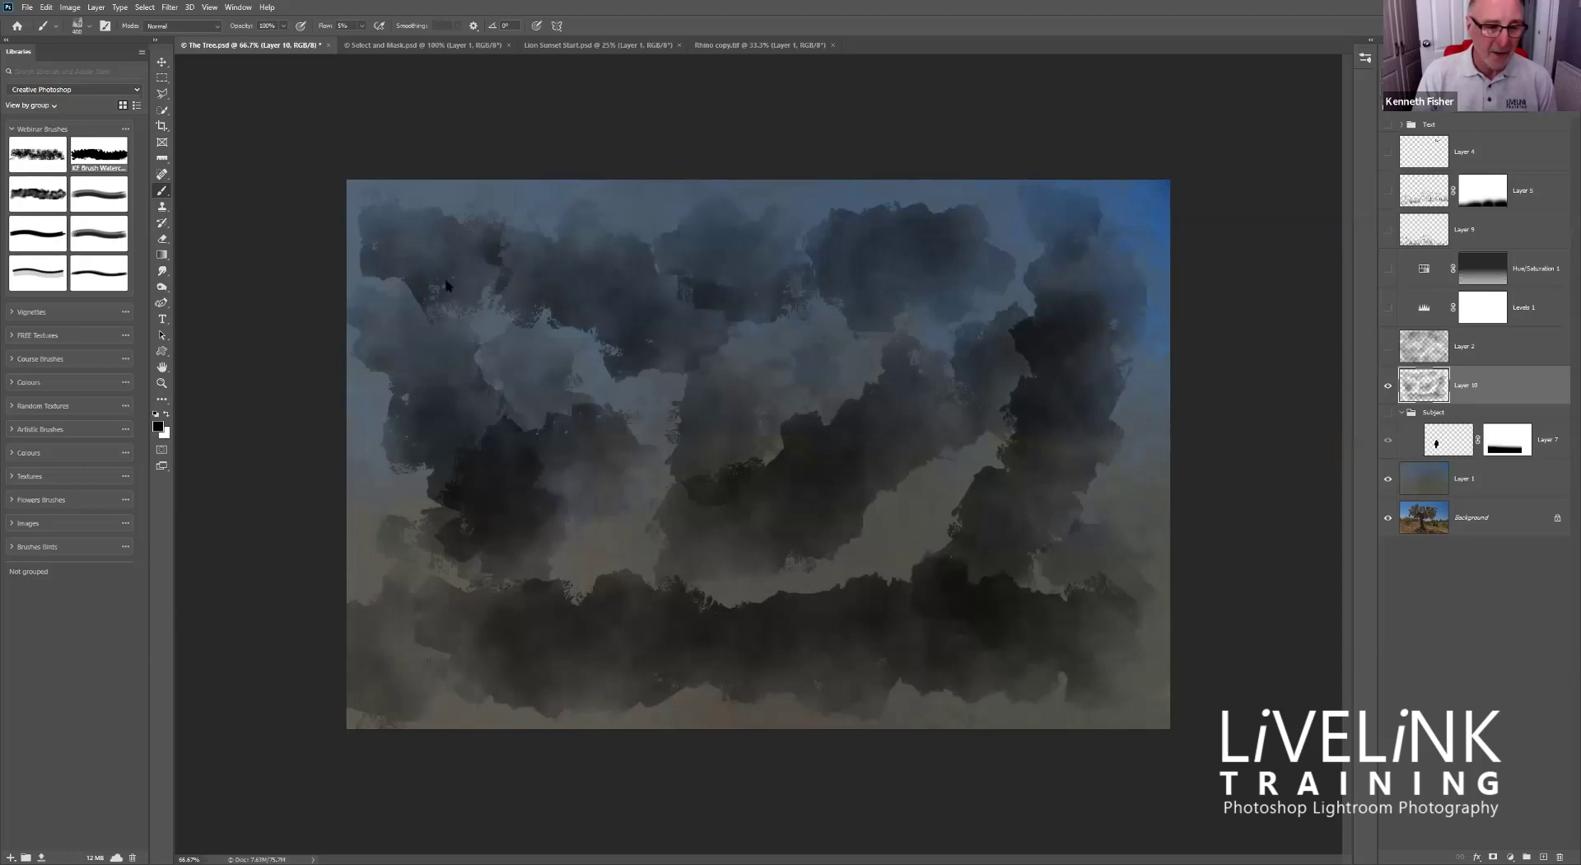
{"action": "mouse_move", "coordinate": [445, 285]}
{"action": "left_mouse_down"}
{"action": "mouse_move", "coordinate": [488, 238]}
{"action": "mouse_move", "coordinate": [615, 234]}
{"action": "mouse_move", "coordinate": [560, 605]}
{"action": "left_mouse_up"}
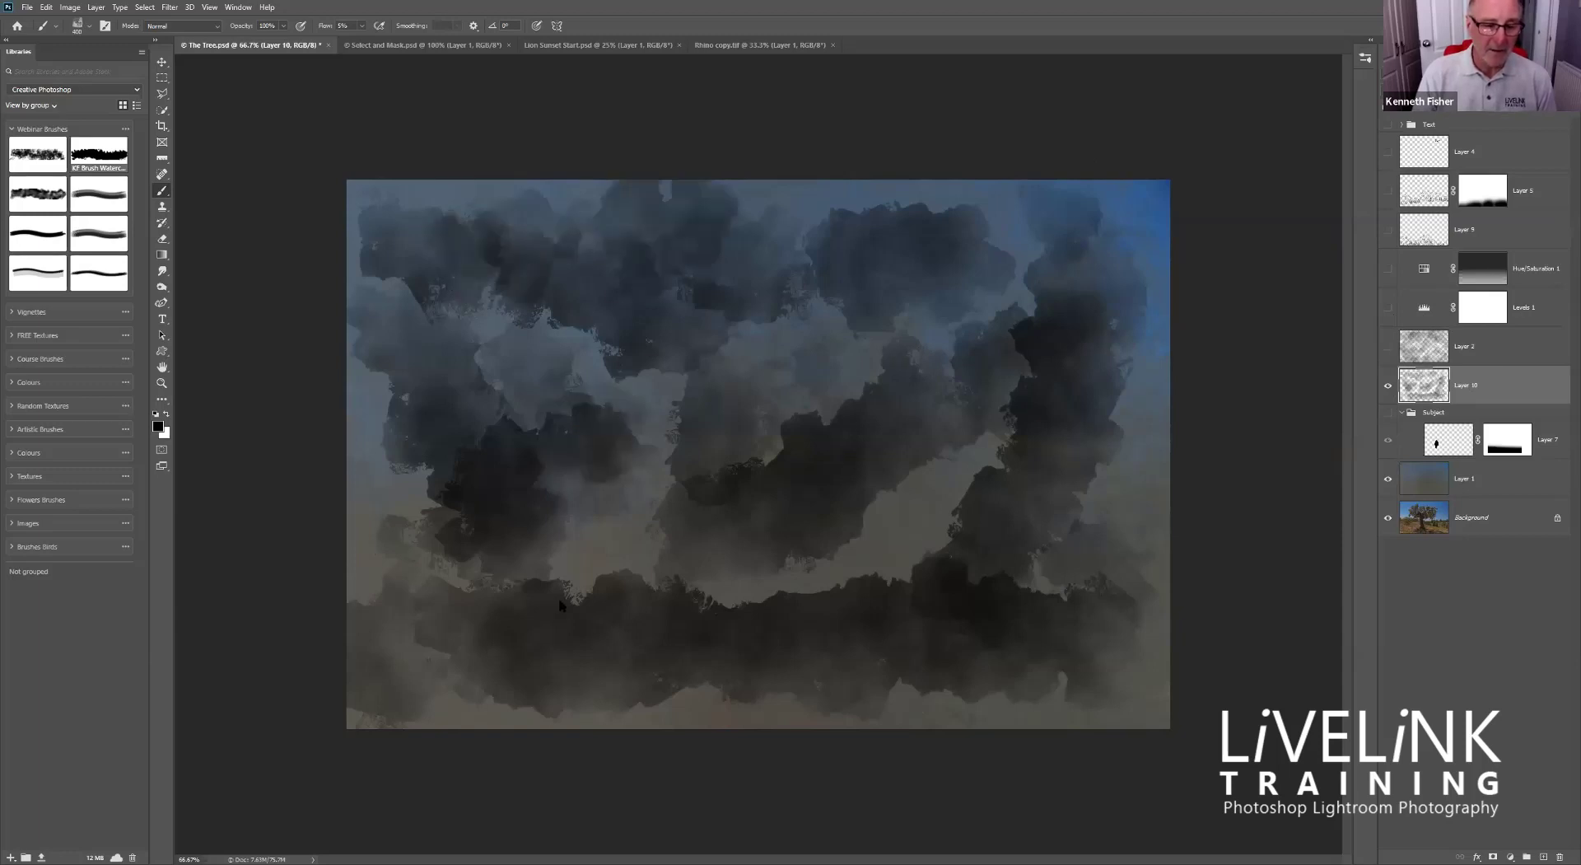
{"action": "left_click_drag", "start_coordinate": [393, 506], "coordinate": [565, 600]}
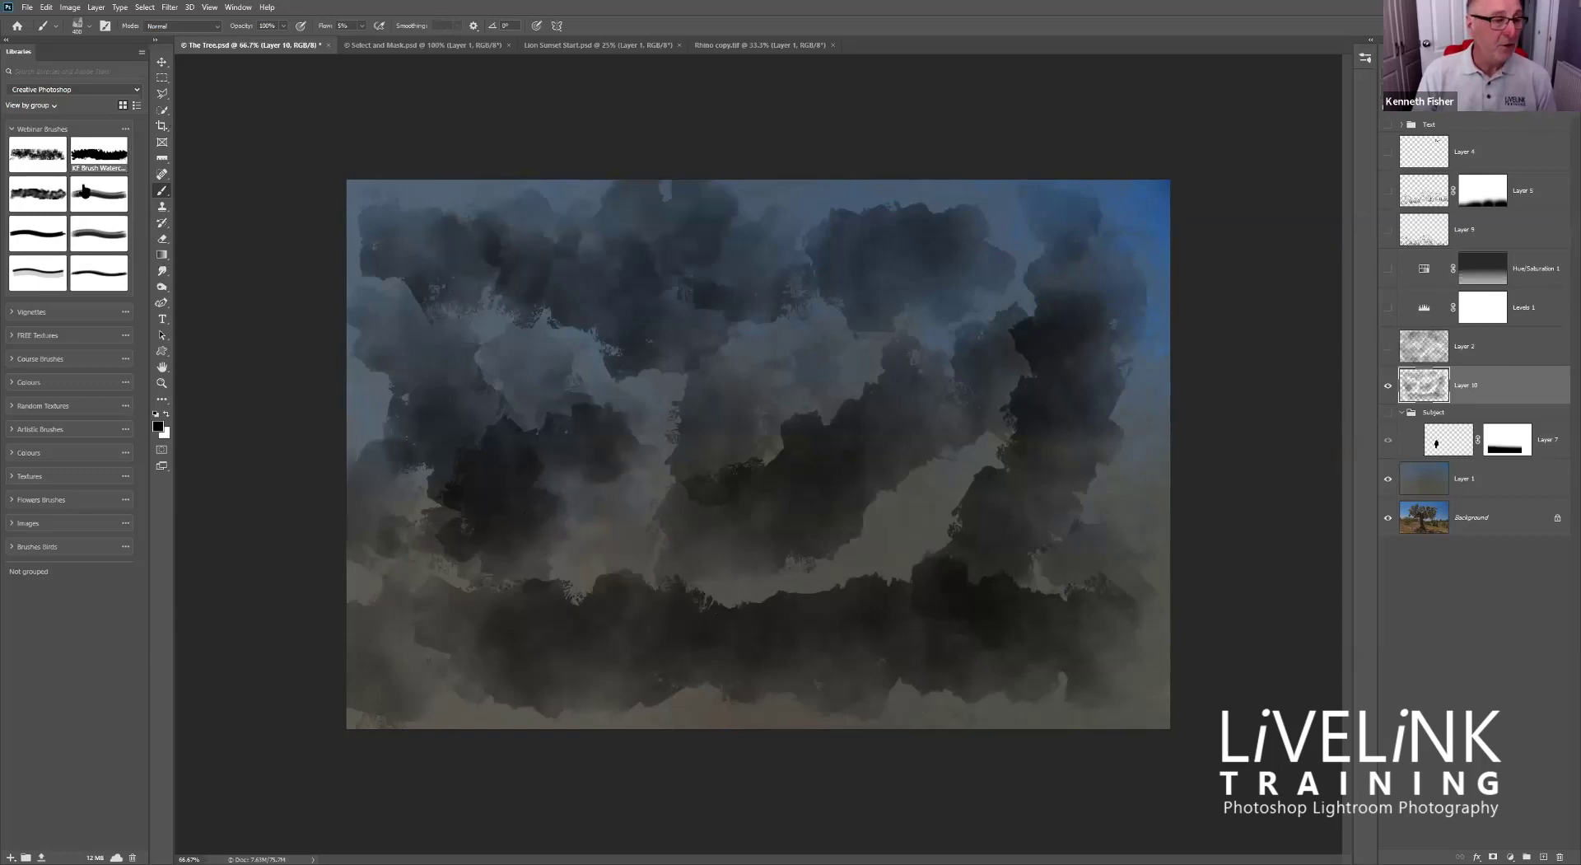
Paint heavier black patches over the cloudy texture on the new layer with the enlarged KF Paint Brush
{"action": "left_click", "coordinate": [35, 201]}
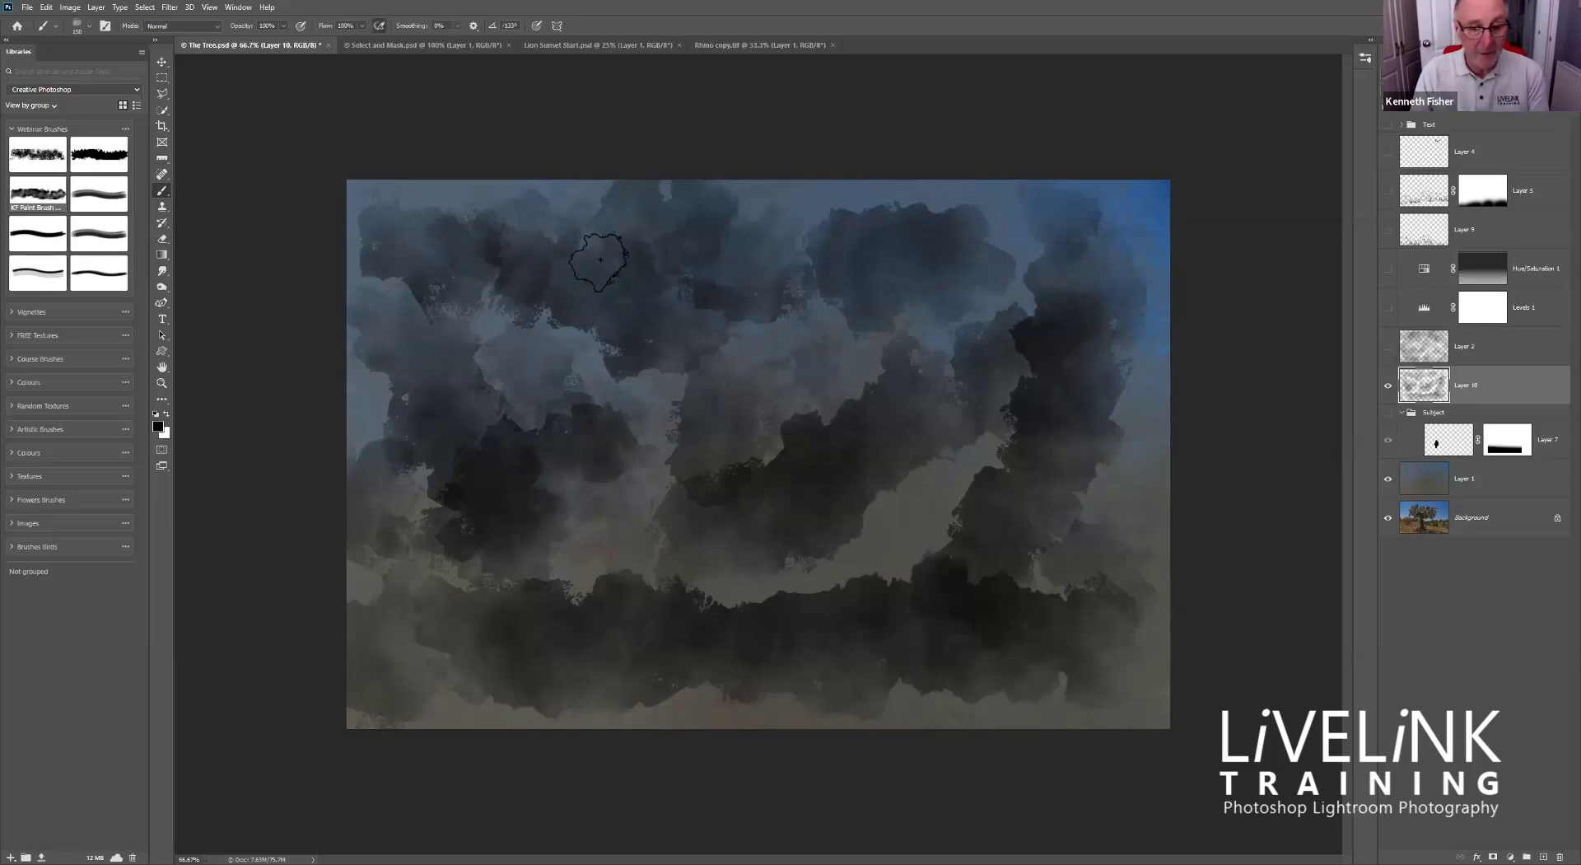
{"action": "key", "text": "bracketright"}
{"action": "key", "text": "bracketright"}
{"action": "key", "text": "bracketright"}
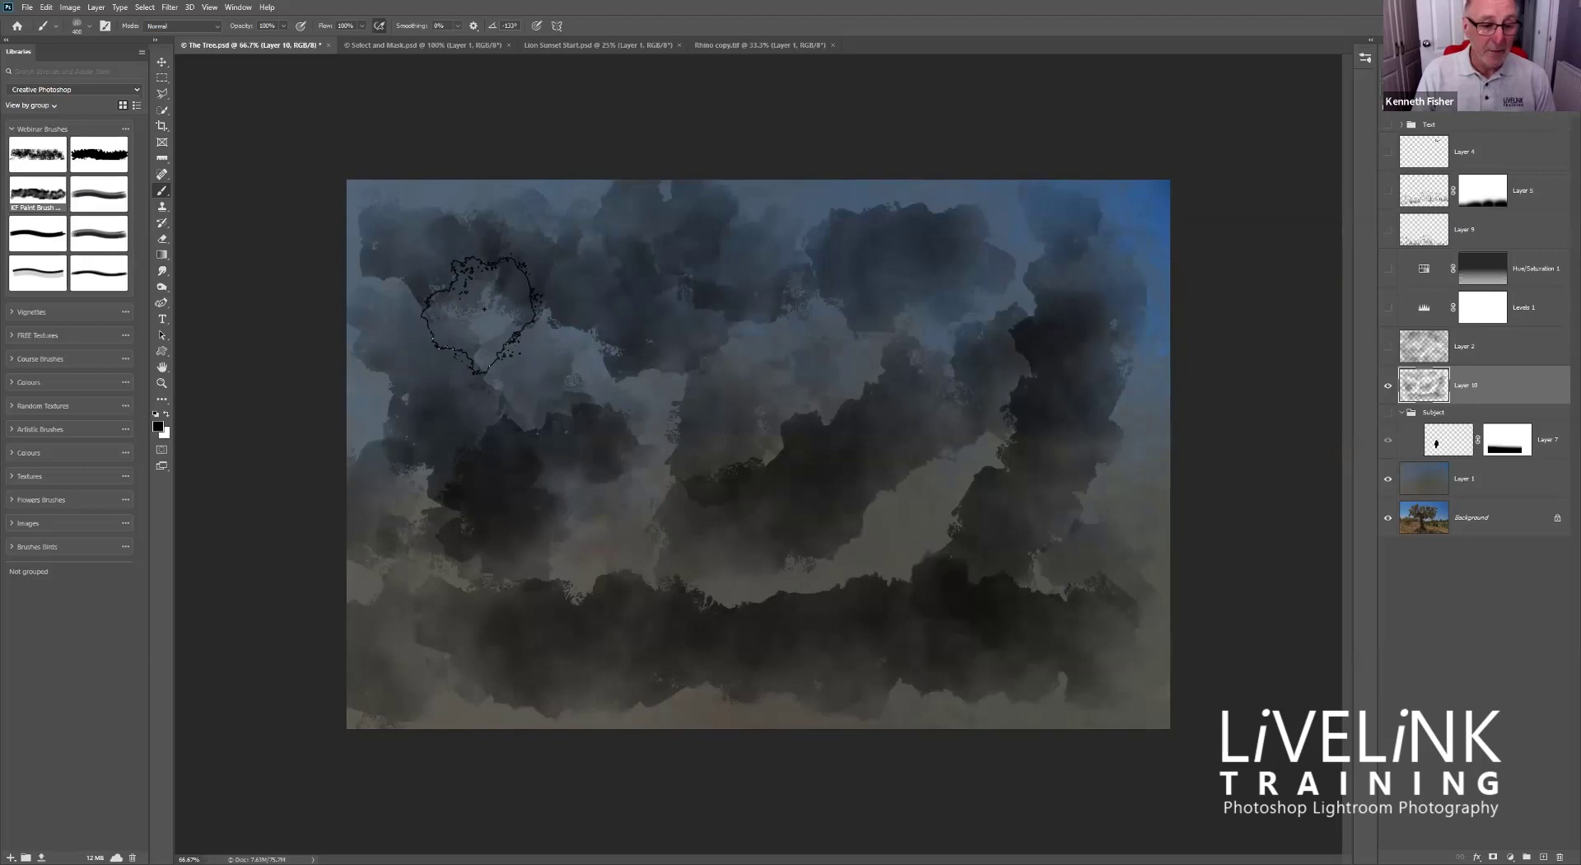
{"action": "left_click_drag", "start_coordinate": [479, 316], "coordinate": [428, 367]}
{"action": "mouse_move", "coordinate": [1071, 243]}
{"action": "left_mouse_down"}
{"action": "mouse_move", "coordinate": [829, 546]}
{"action": "mouse_move", "coordinate": [547, 741]}
{"action": "mouse_move", "coordinate": [762, 724]}
{"action": "left_mouse_up"}
{"action": "left_click_drag", "start_coordinate": [807, 322], "coordinate": [724, 345]}
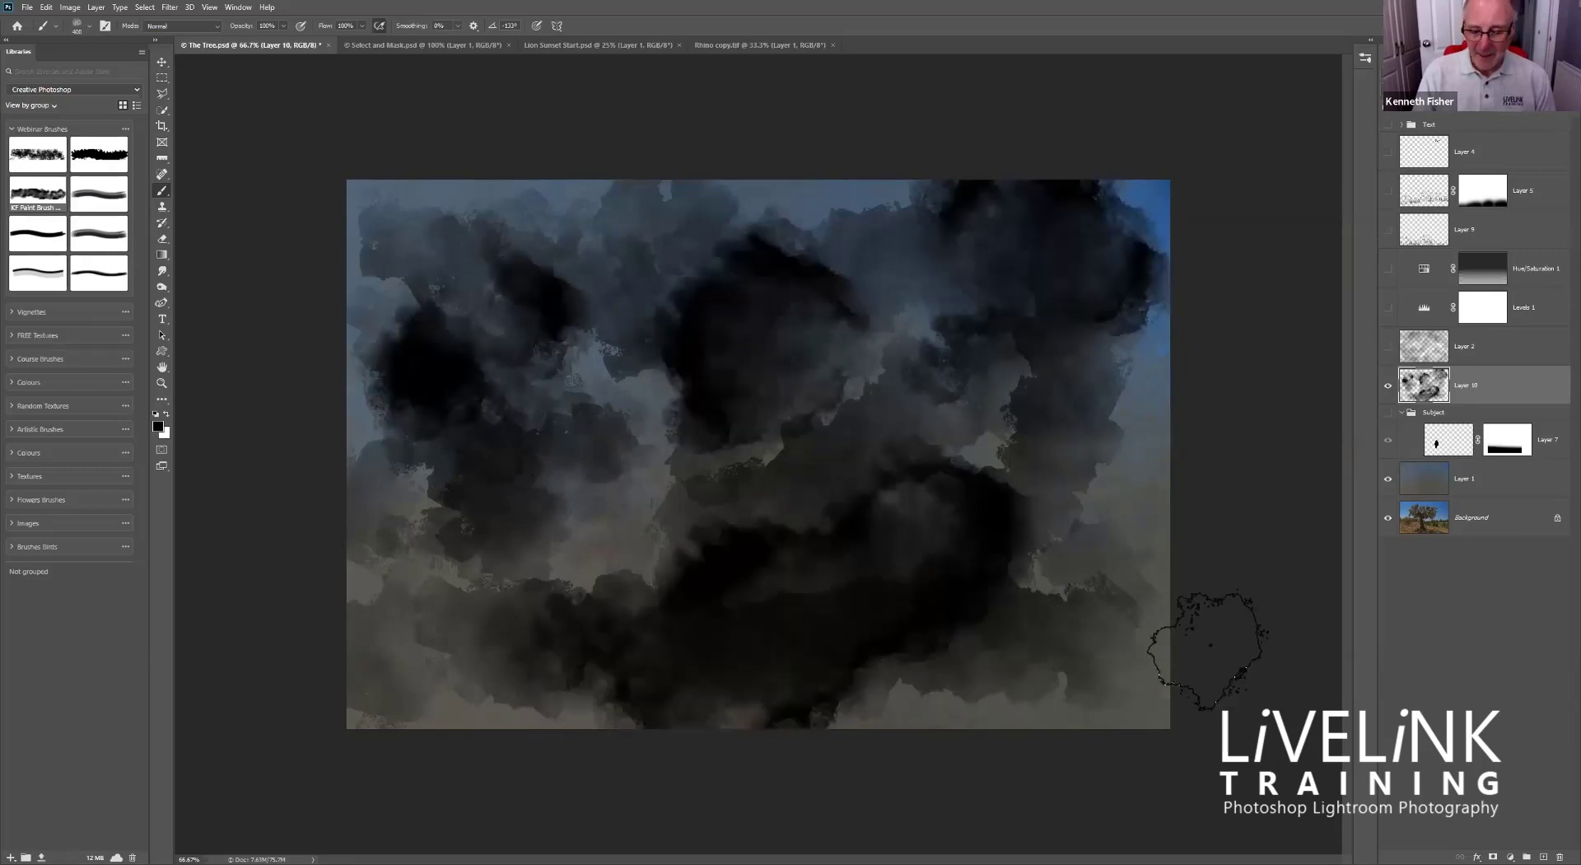
{"action": "left_click_drag", "start_coordinate": [999, 768], "coordinate": [1095, 576]}
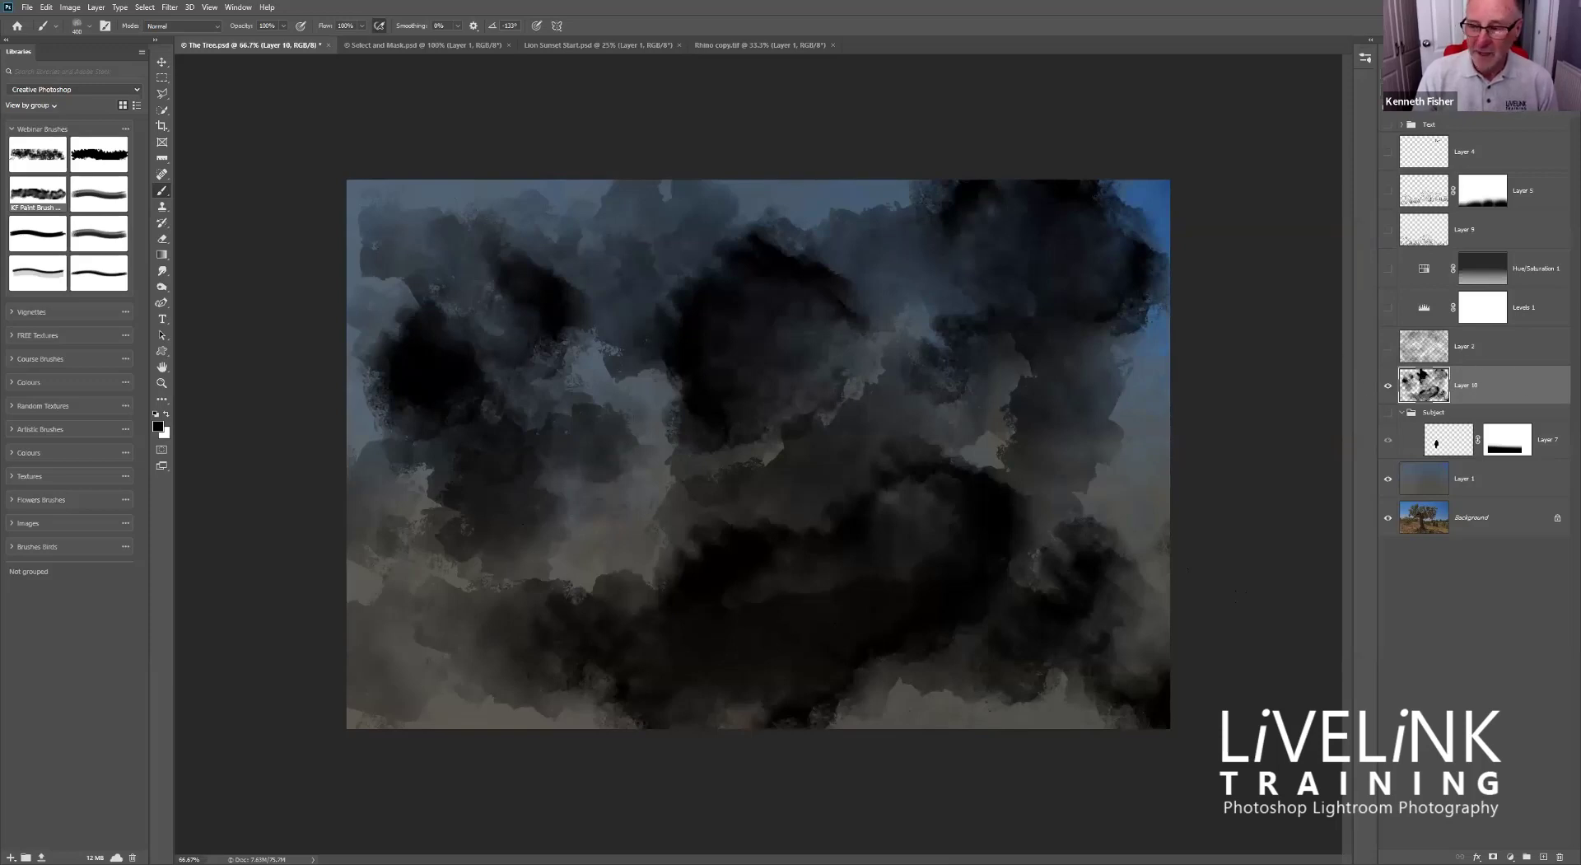
Undo the heavy black KF Paint Brush strokes one by one until the cloudy texture is clear of them
{"action": "left_click", "coordinate": [46, 8]}
{"action": "left_click", "coordinate": [66, 20]}
{"action": "left_click", "coordinate": [46, 7]}
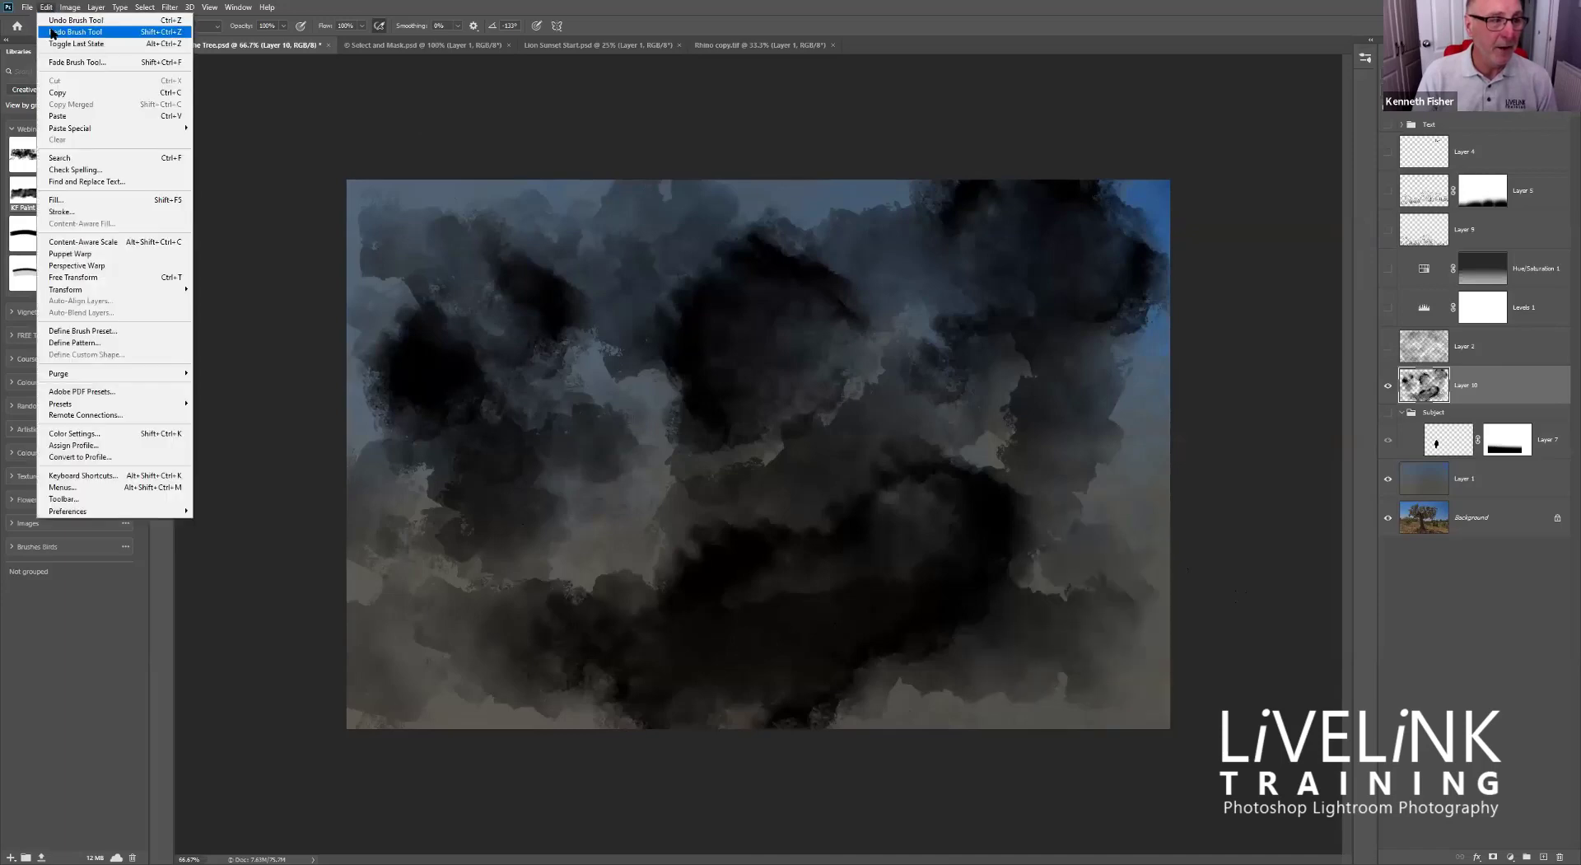
{"action": "left_click", "coordinate": [66, 20]}
{"action": "left_click", "coordinate": [46, 7]}
{"action": "left_click", "coordinate": [62, 20]}
{"action": "left_click", "coordinate": [46, 7]}
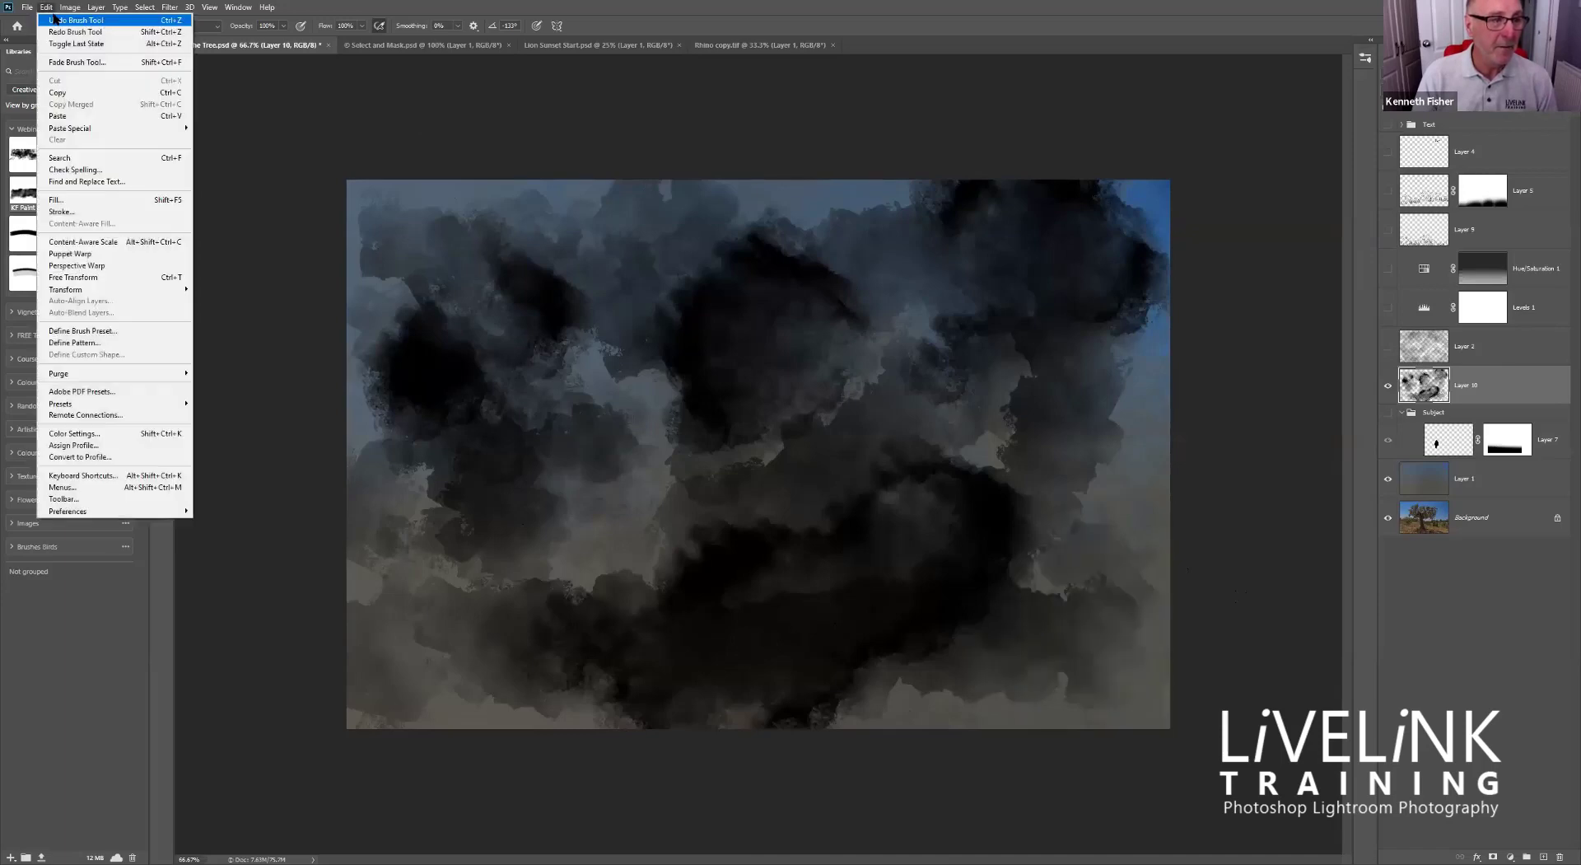
{"action": "left_click", "coordinate": [58, 19]}
{"action": "left_click", "coordinate": [46, 7]}
{"action": "left_click", "coordinate": [56, 19]}
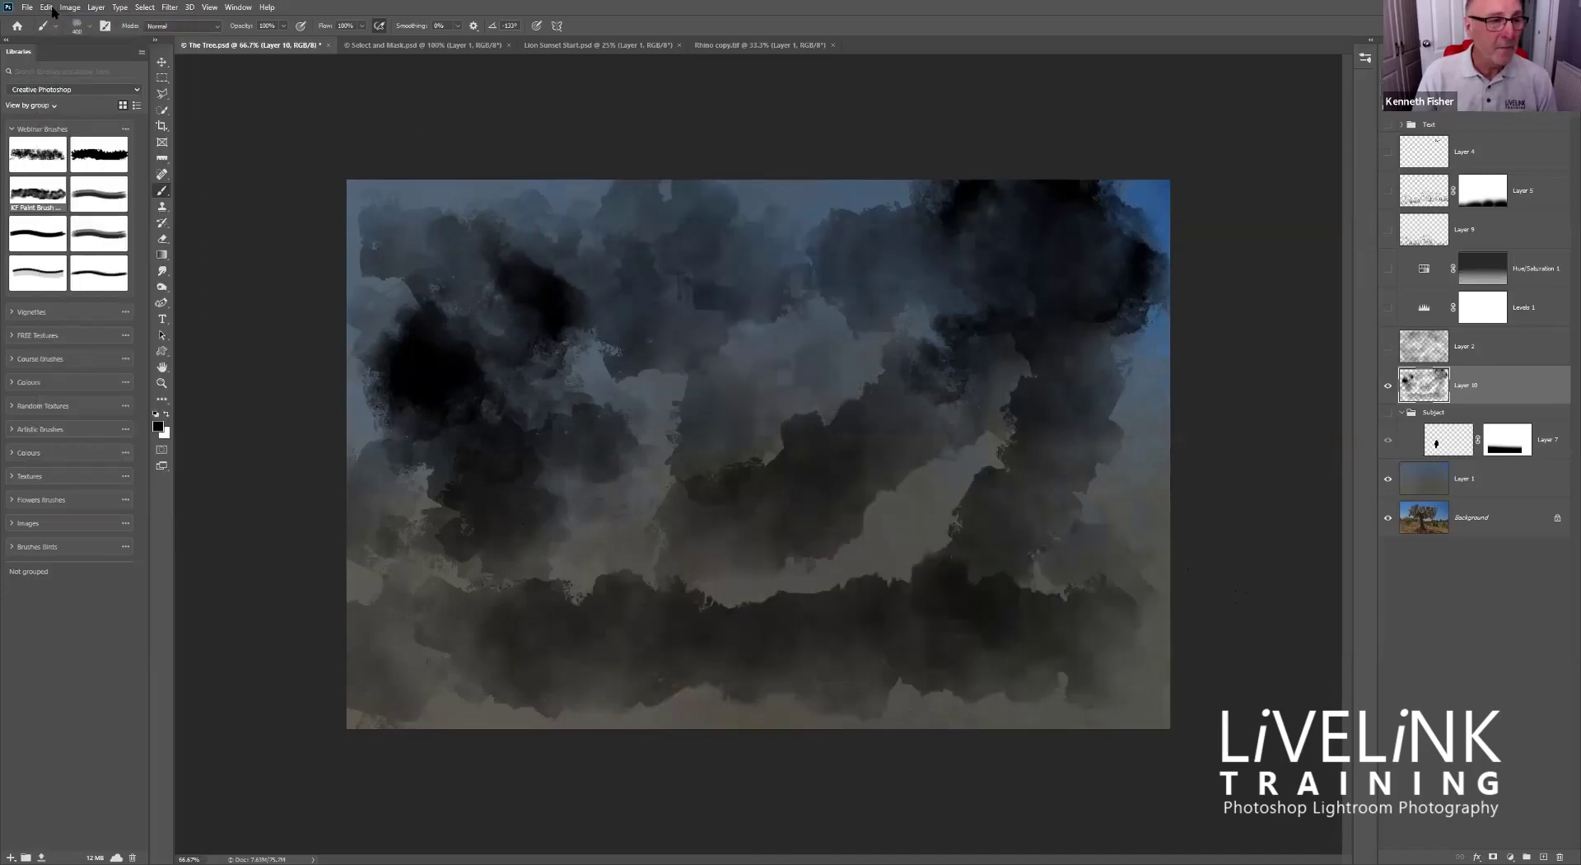
{"action": "left_click", "coordinate": [46, 7]}
{"action": "left_click", "coordinate": [56, 20]}
{"action": "left_click", "coordinate": [47, 8]}
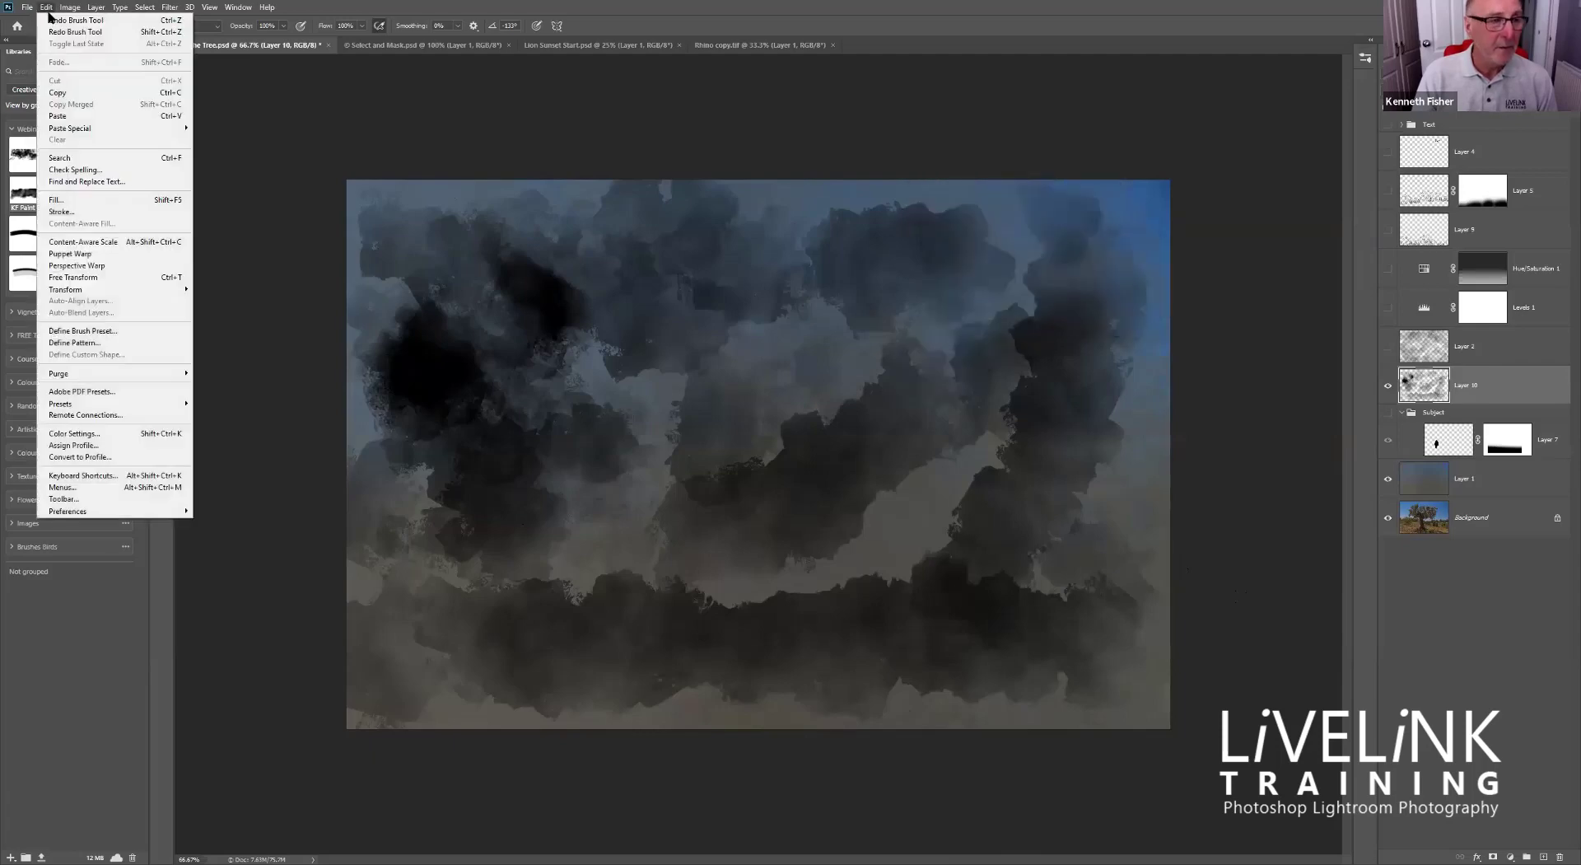
{"action": "left_click", "coordinate": [56, 19]}
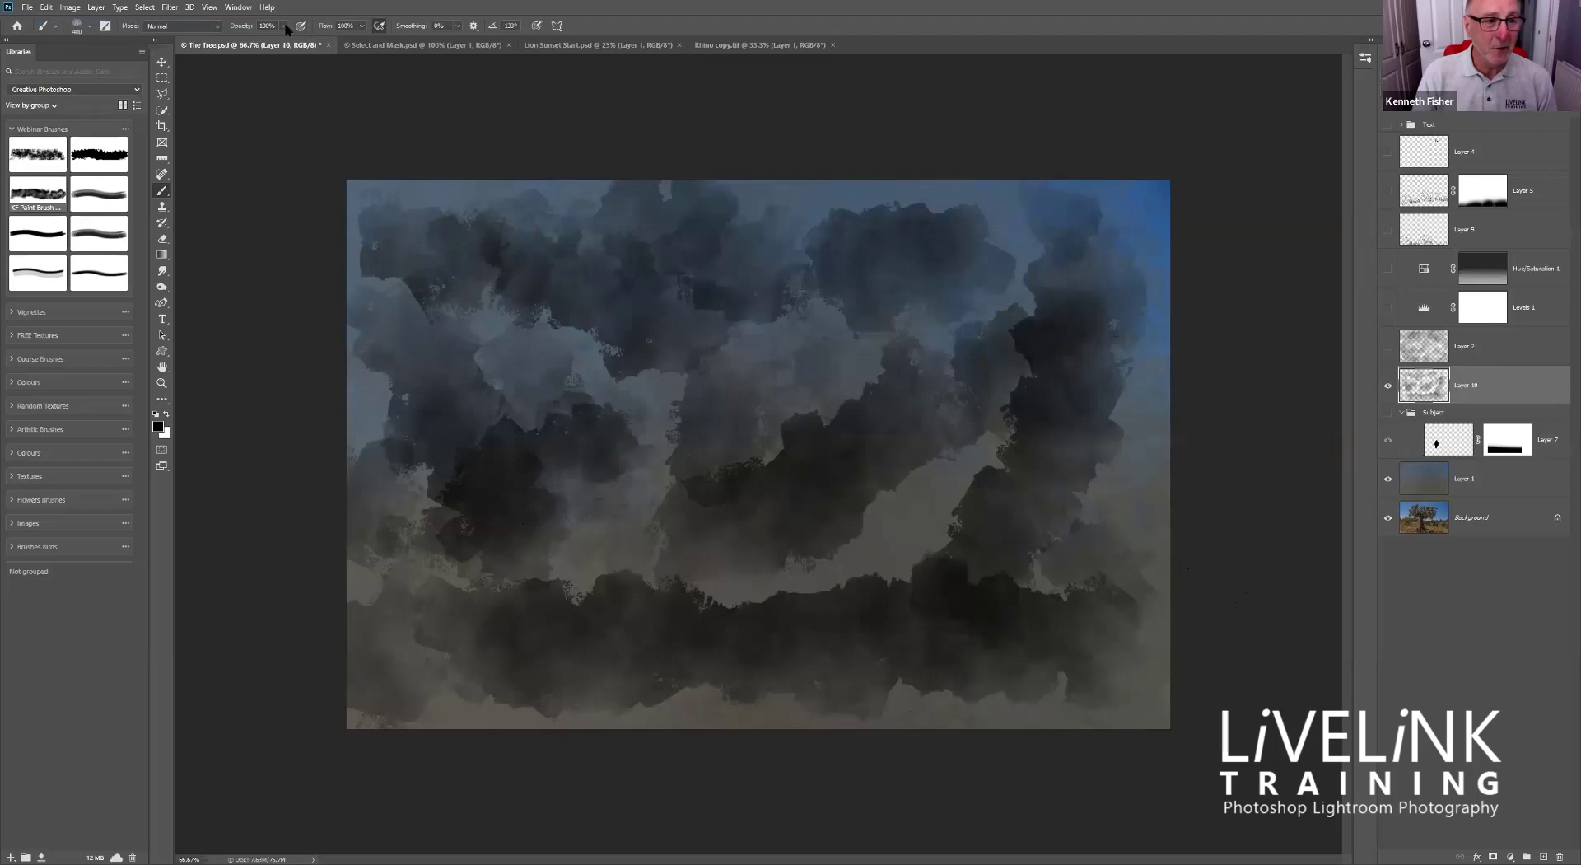
Lower the brush's opacity and flow and paint softer black patches over the cloudy texture across the layer
{"action": "left_click_drag", "start_coordinate": [287, 30], "coordinate": [274, 41]}
{"action": "mouse_move", "coordinate": [361, 26]}
{"action": "left_mouse_down"}
{"action": "mouse_move", "coordinate": [363, 39]}
{"action": "mouse_move", "coordinate": [335, 40]}
{"action": "left_mouse_up"}
{"action": "mouse_move", "coordinate": [458, 335]}
{"action": "left_mouse_down"}
{"action": "mouse_move", "coordinate": [829, 324]}
{"action": "mouse_move", "coordinate": [695, 423]}
{"action": "left_mouse_up"}
{"action": "mouse_move", "coordinate": [1129, 459]}
{"action": "left_mouse_down"}
{"action": "mouse_move", "coordinate": [956, 467]}
{"action": "mouse_move", "coordinate": [718, 595]}
{"action": "mouse_move", "coordinate": [670, 635]}
{"action": "left_mouse_up"}
{"action": "mouse_move", "coordinate": [467, 638]}
{"action": "left_mouse_down"}
{"action": "mouse_move", "coordinate": [562, 491]}
{"action": "mouse_move", "coordinate": [423, 229]}
{"action": "left_mouse_up"}
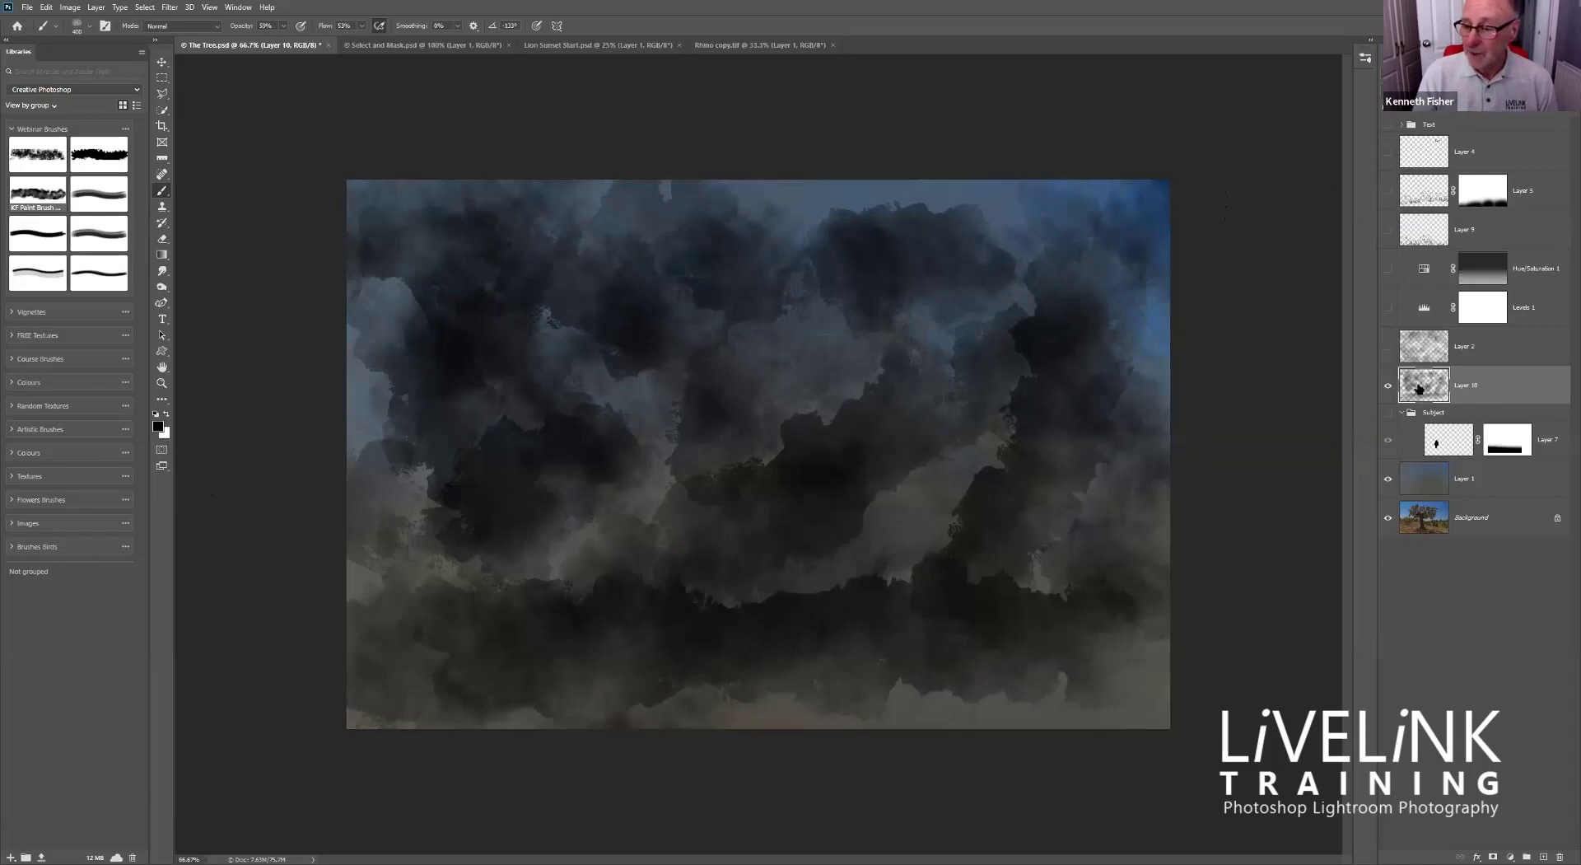
Delete the practice texture layer and show the prepared Layer 2 texture with its Levels 1 adjustment
{"action": "left_click_drag", "start_coordinate": [1542, 397], "coordinate": [1559, 856]}
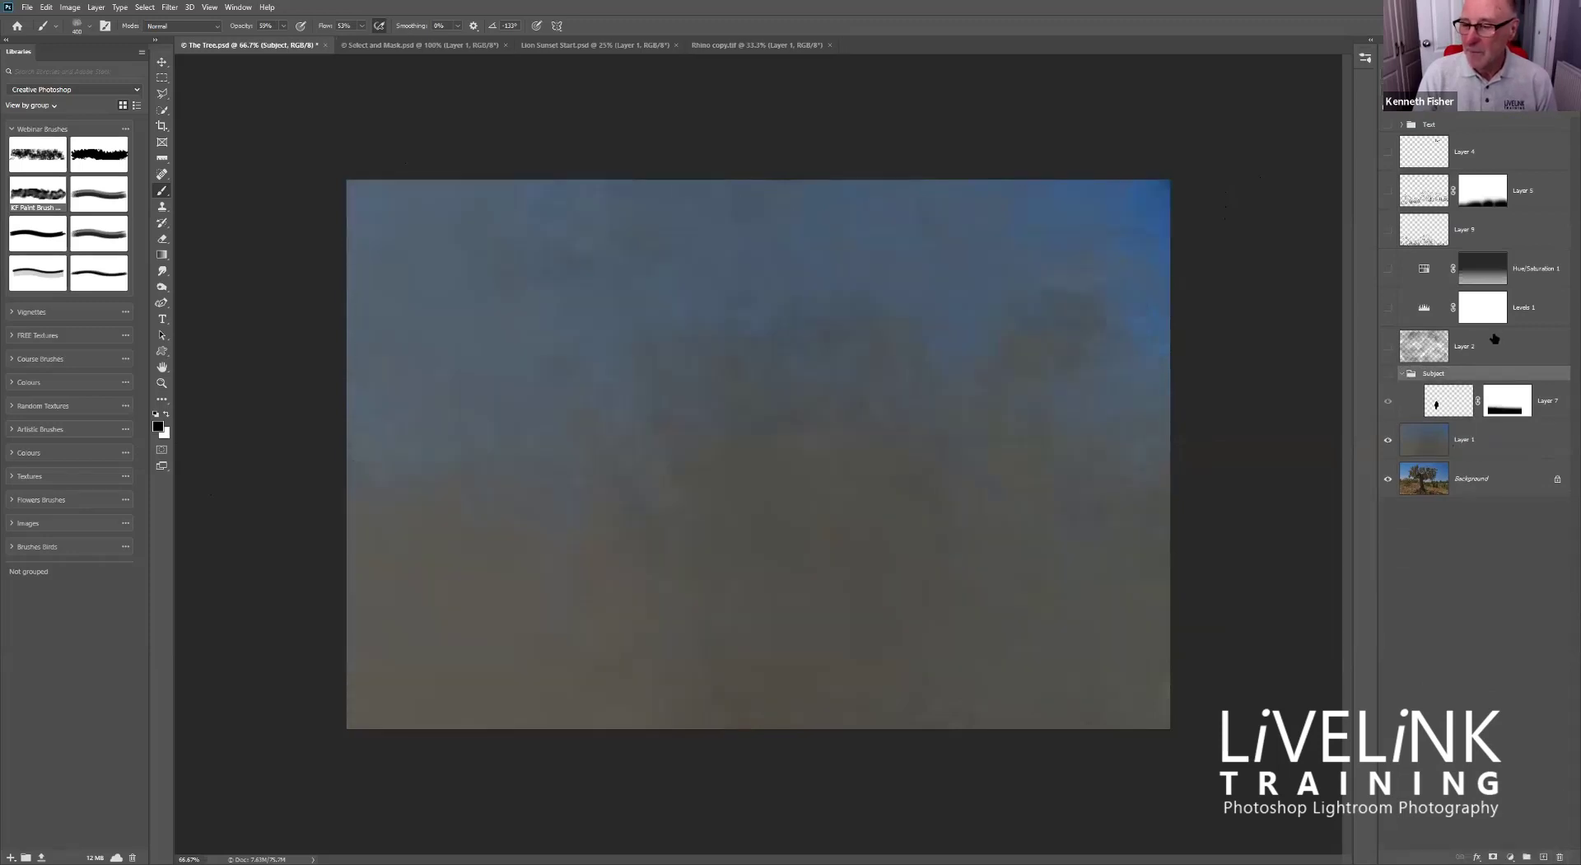
{"action": "left_click", "coordinate": [1495, 353]}
{"action": "left_click", "coordinate": [1388, 347]}
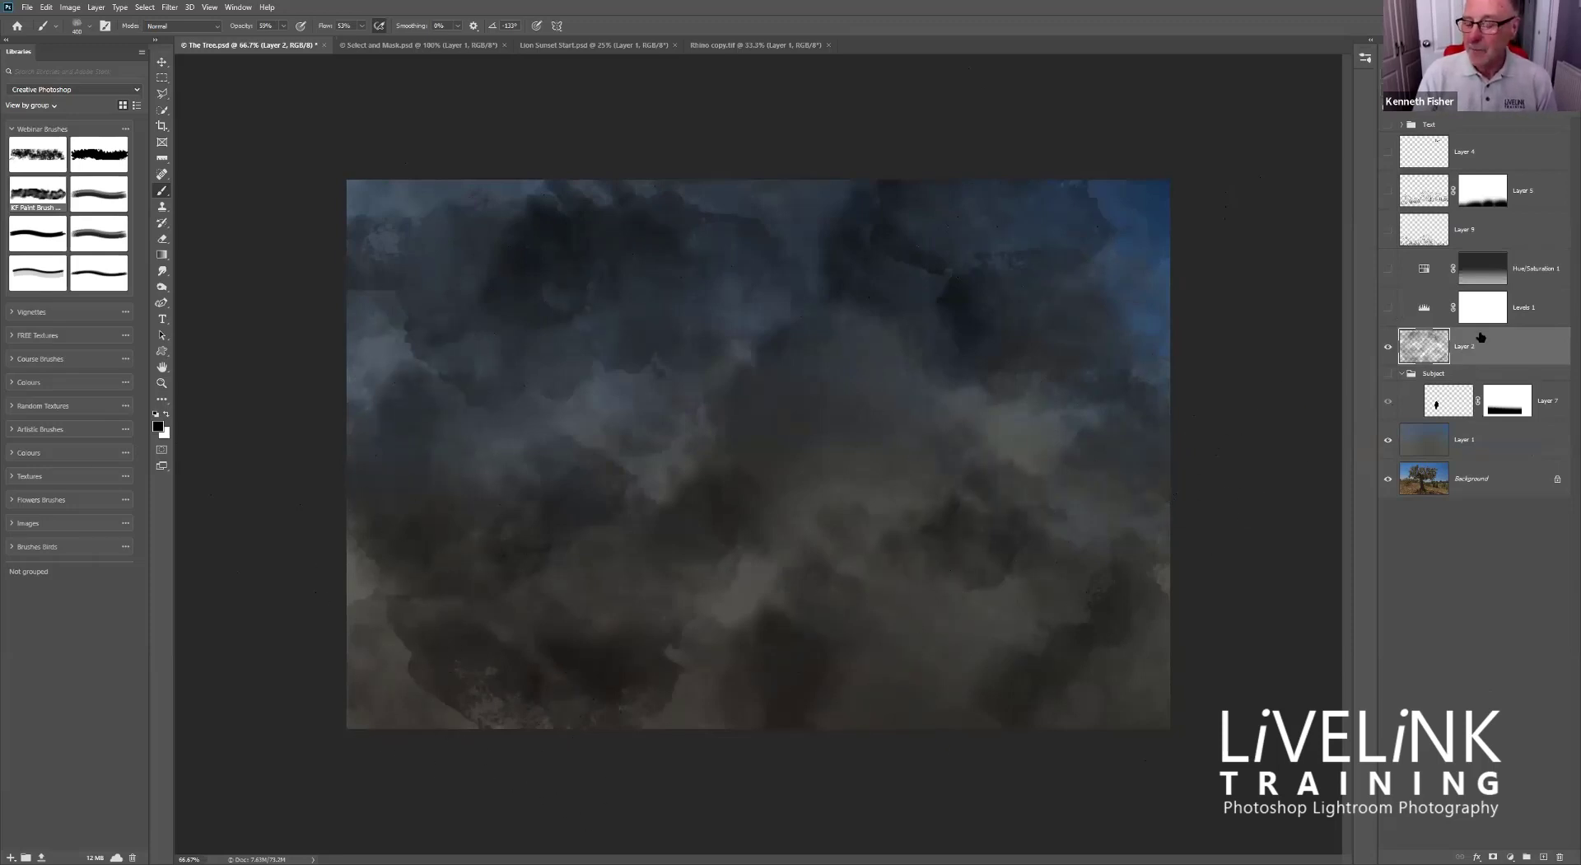
{"action": "left_click", "coordinate": [1388, 308]}
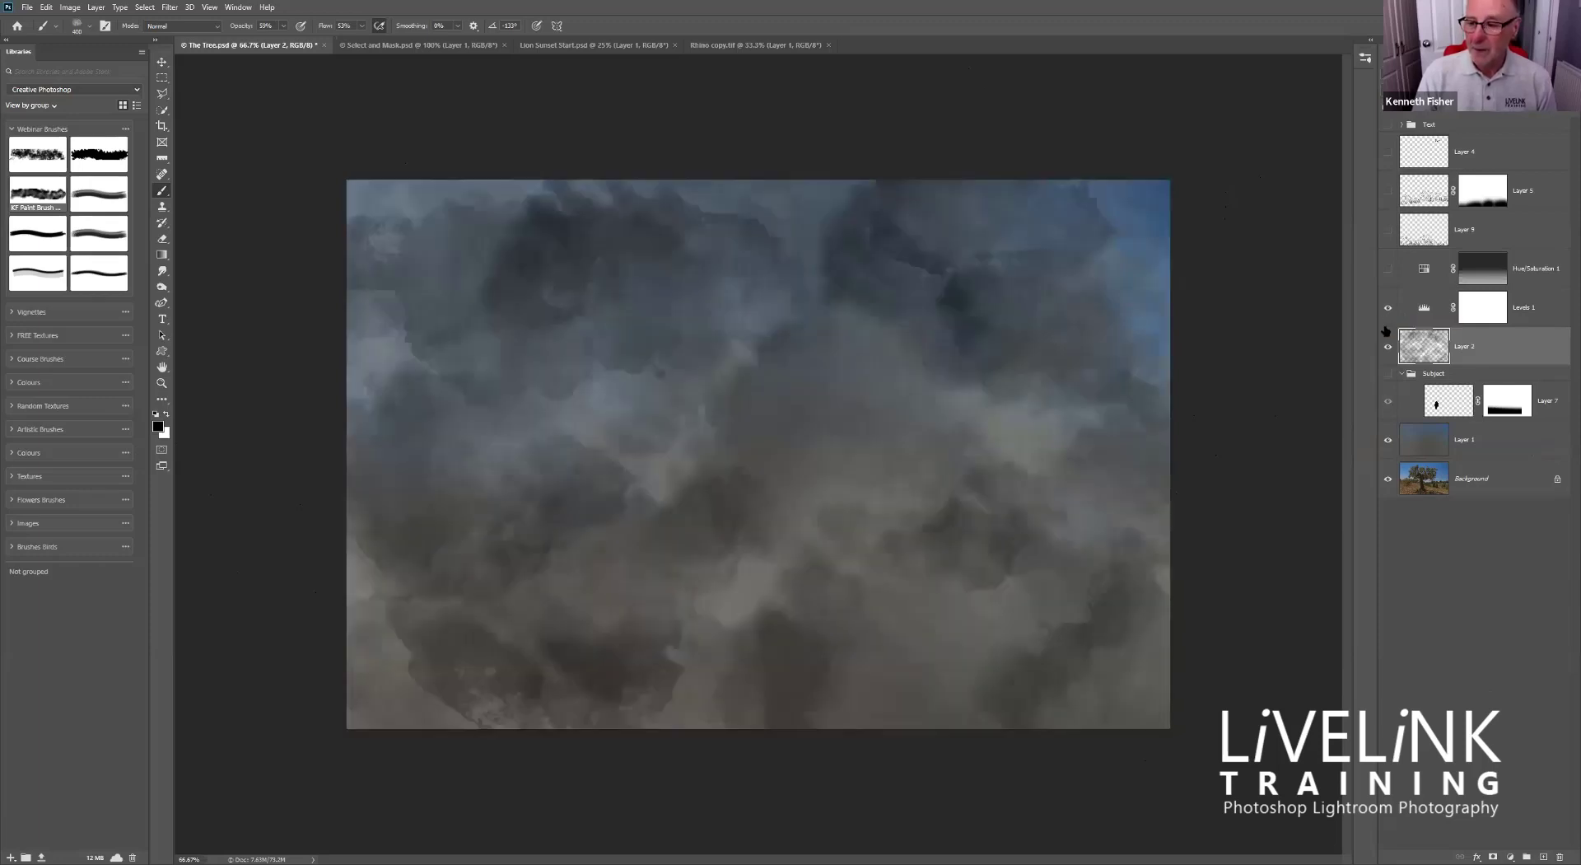
Try darker and lighter midtones in the Levels 1 adjustment, finishing with the midtone value at 1.42
{"action": "left_click", "coordinate": [1510, 857]}
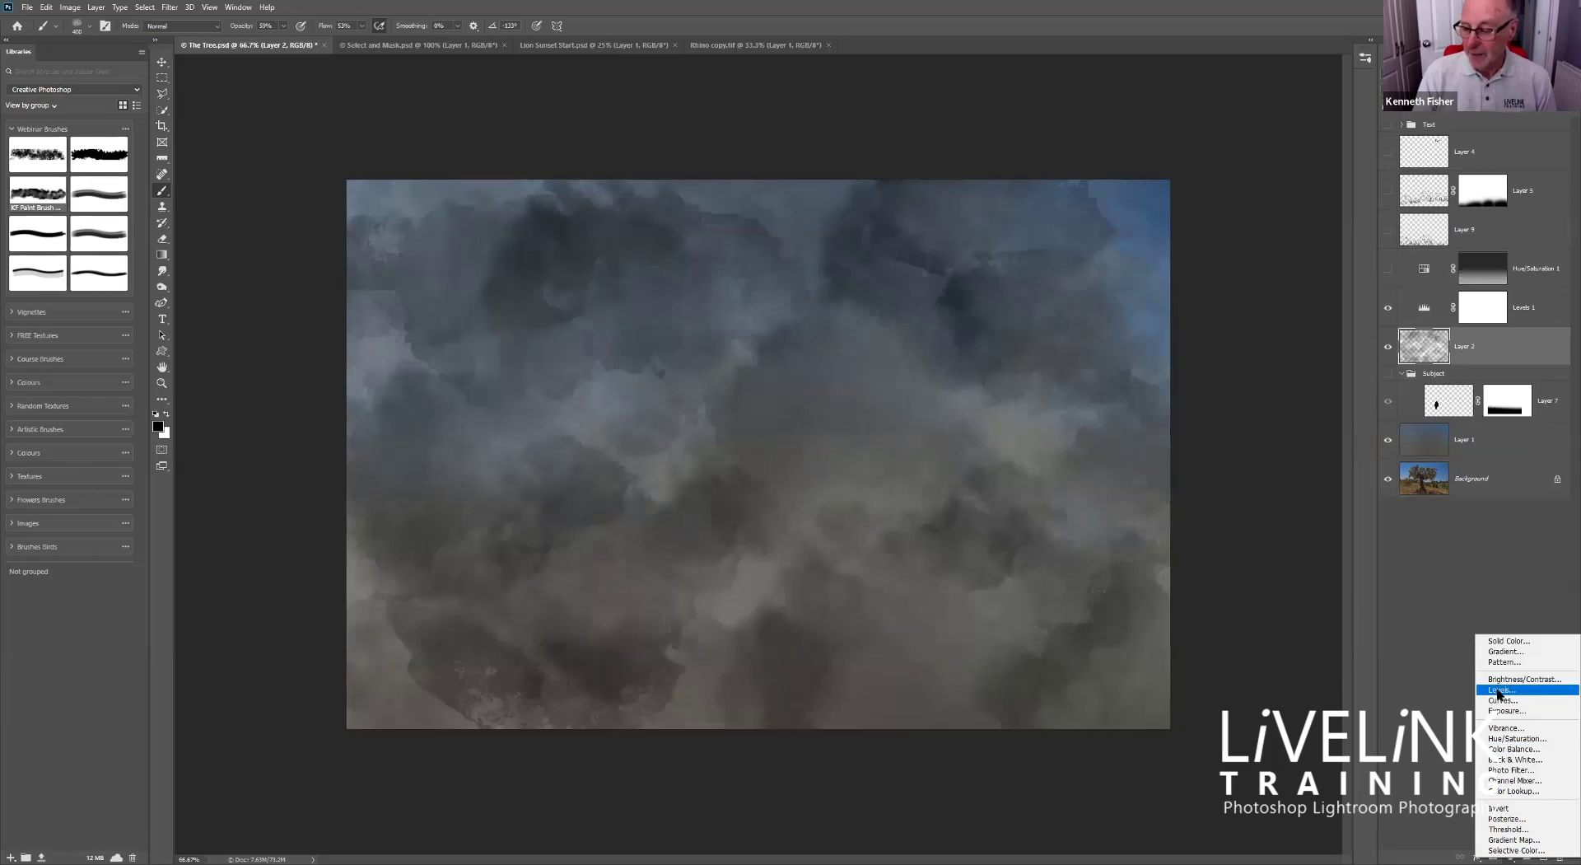
{"action": "left_click", "coordinate": [1456, 310]}
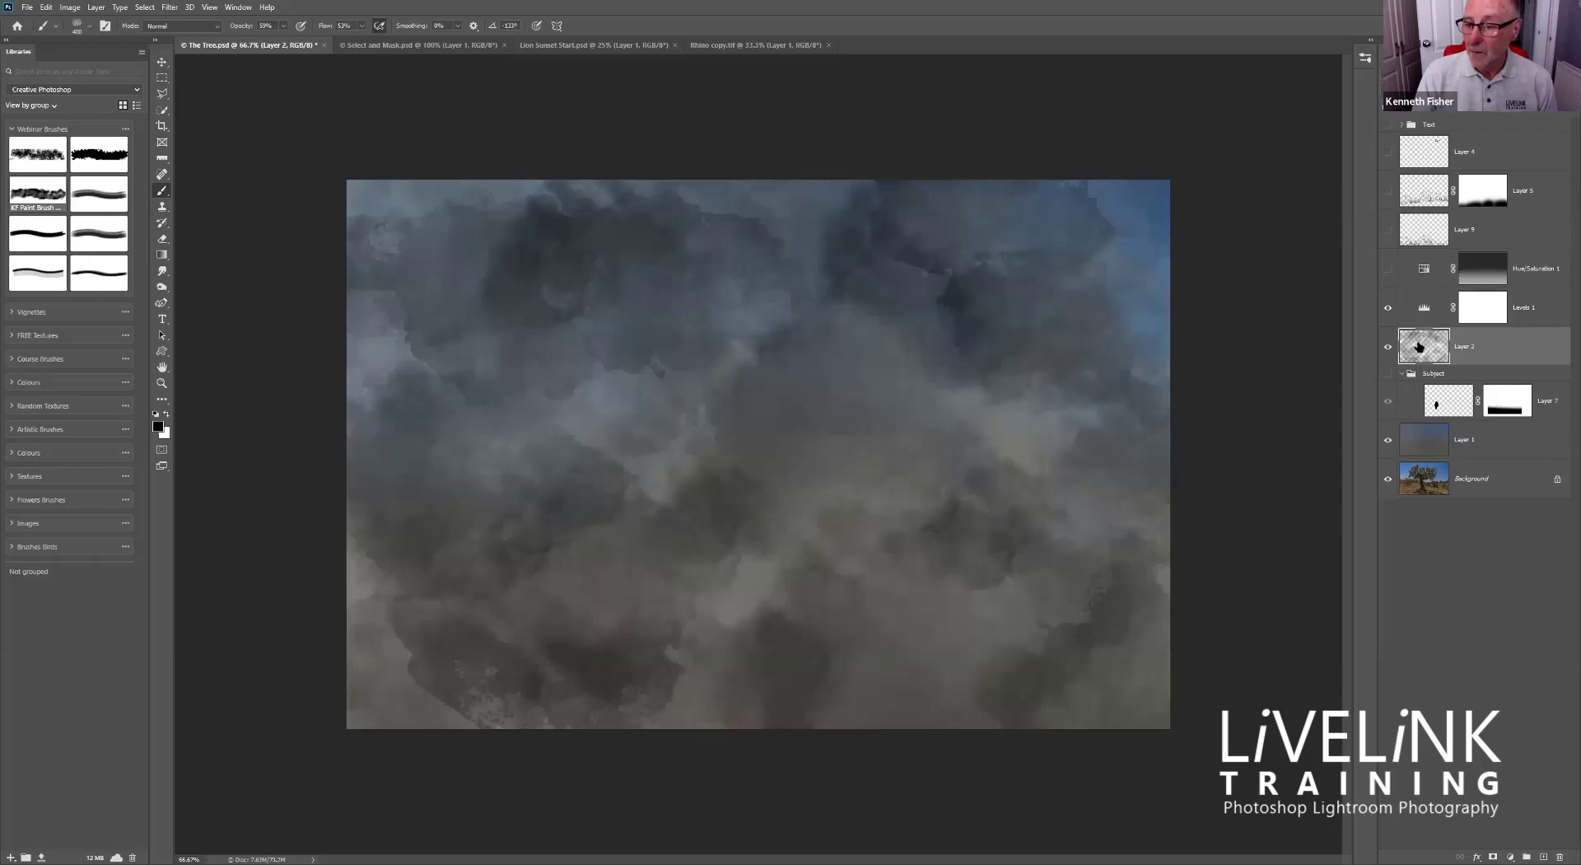
{"action": "double_click", "coordinate": [1418, 310]}
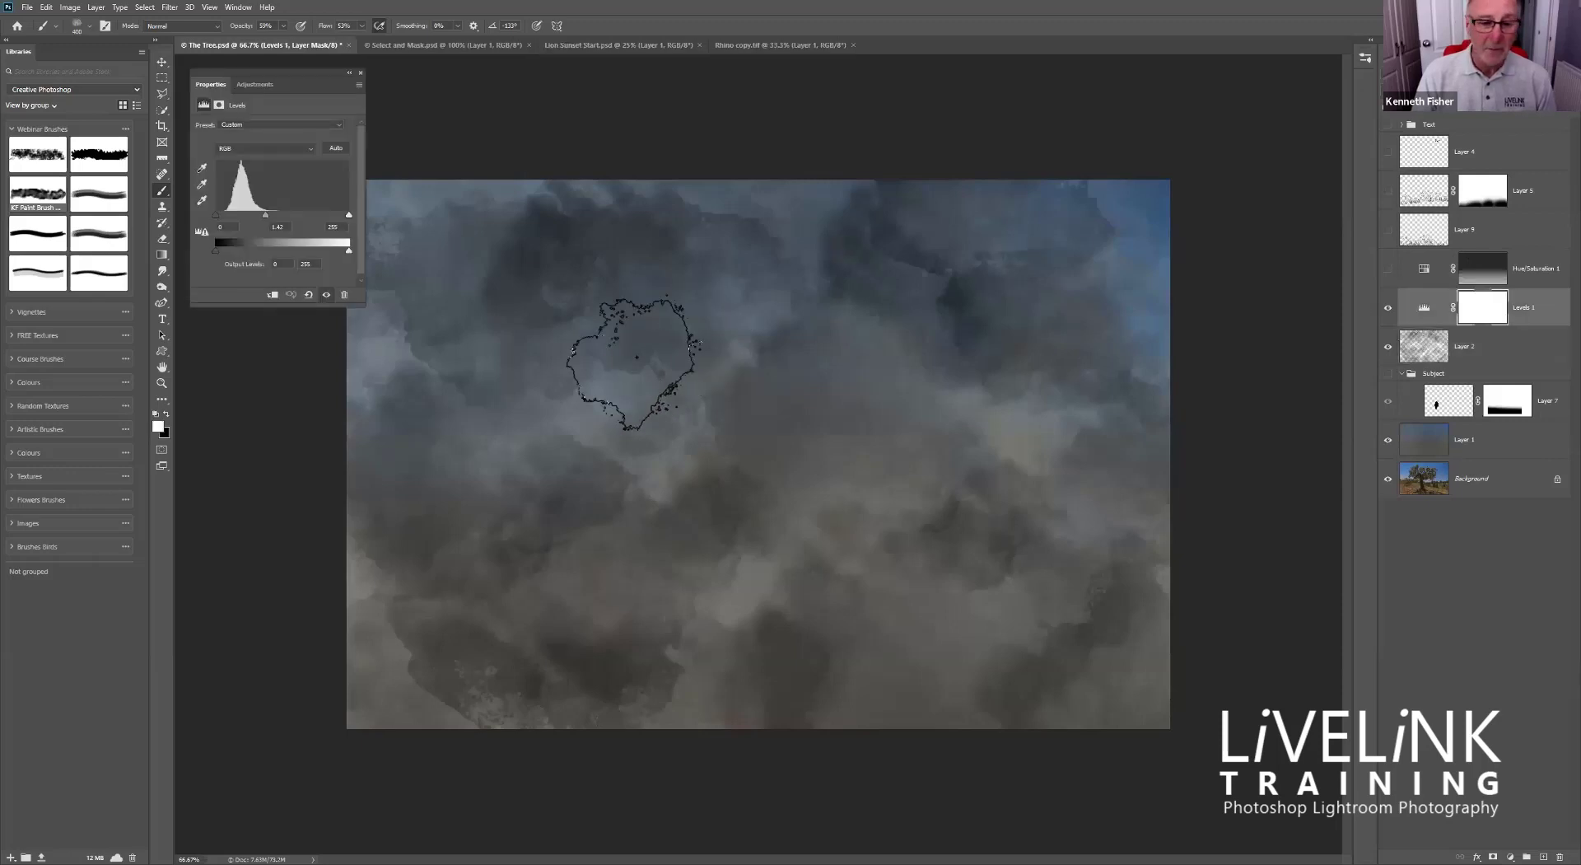
{"action": "left_click_drag", "start_coordinate": [274, 217], "coordinate": [284, 219]}
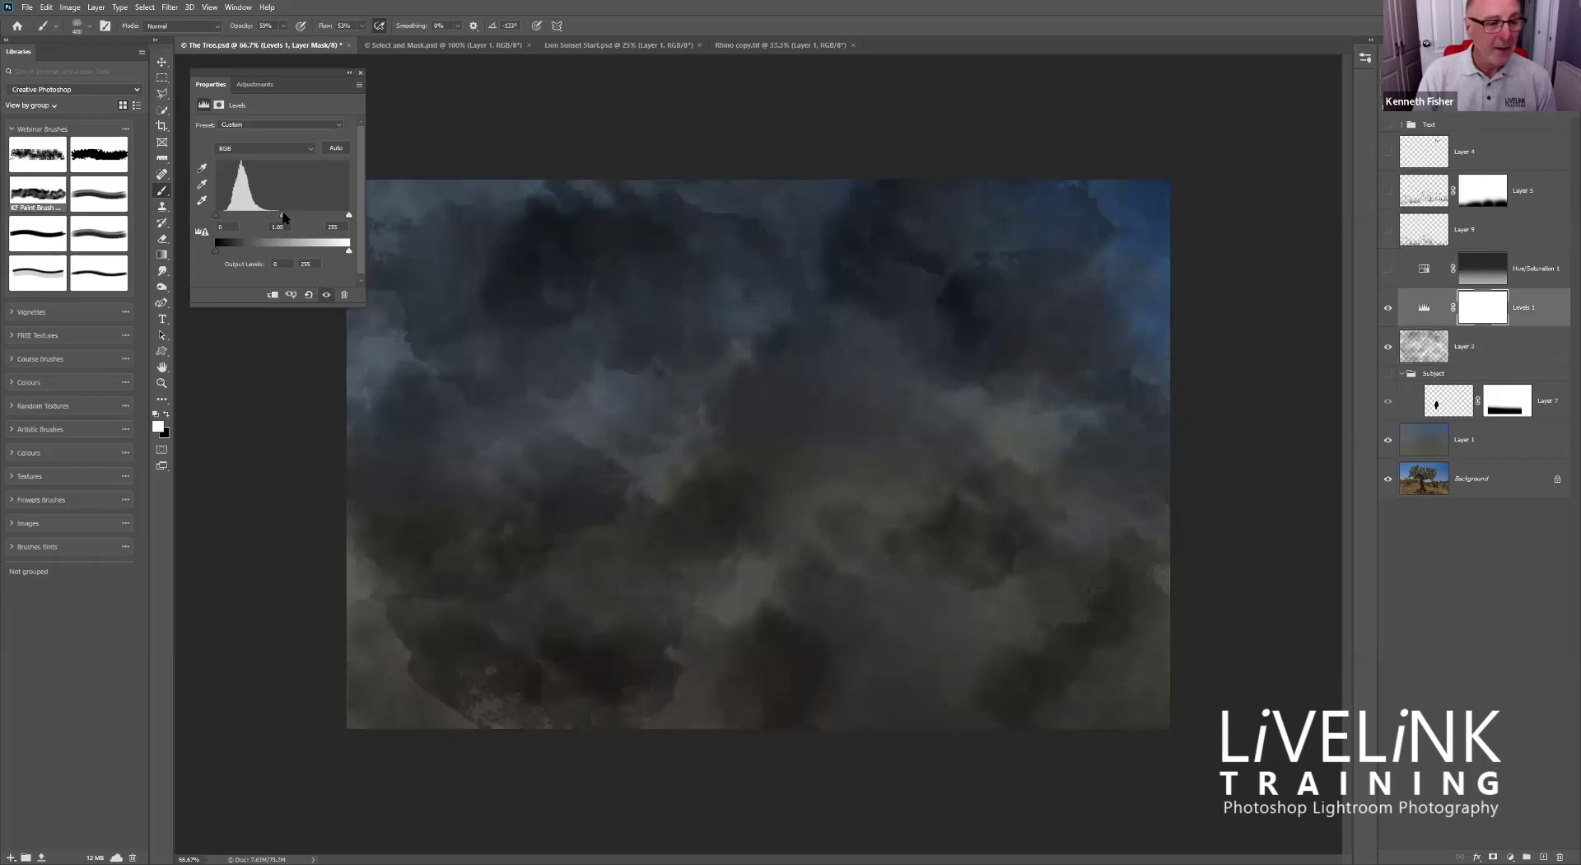
{"action": "left_click_drag", "start_coordinate": [281, 218], "coordinate": [259, 225]}
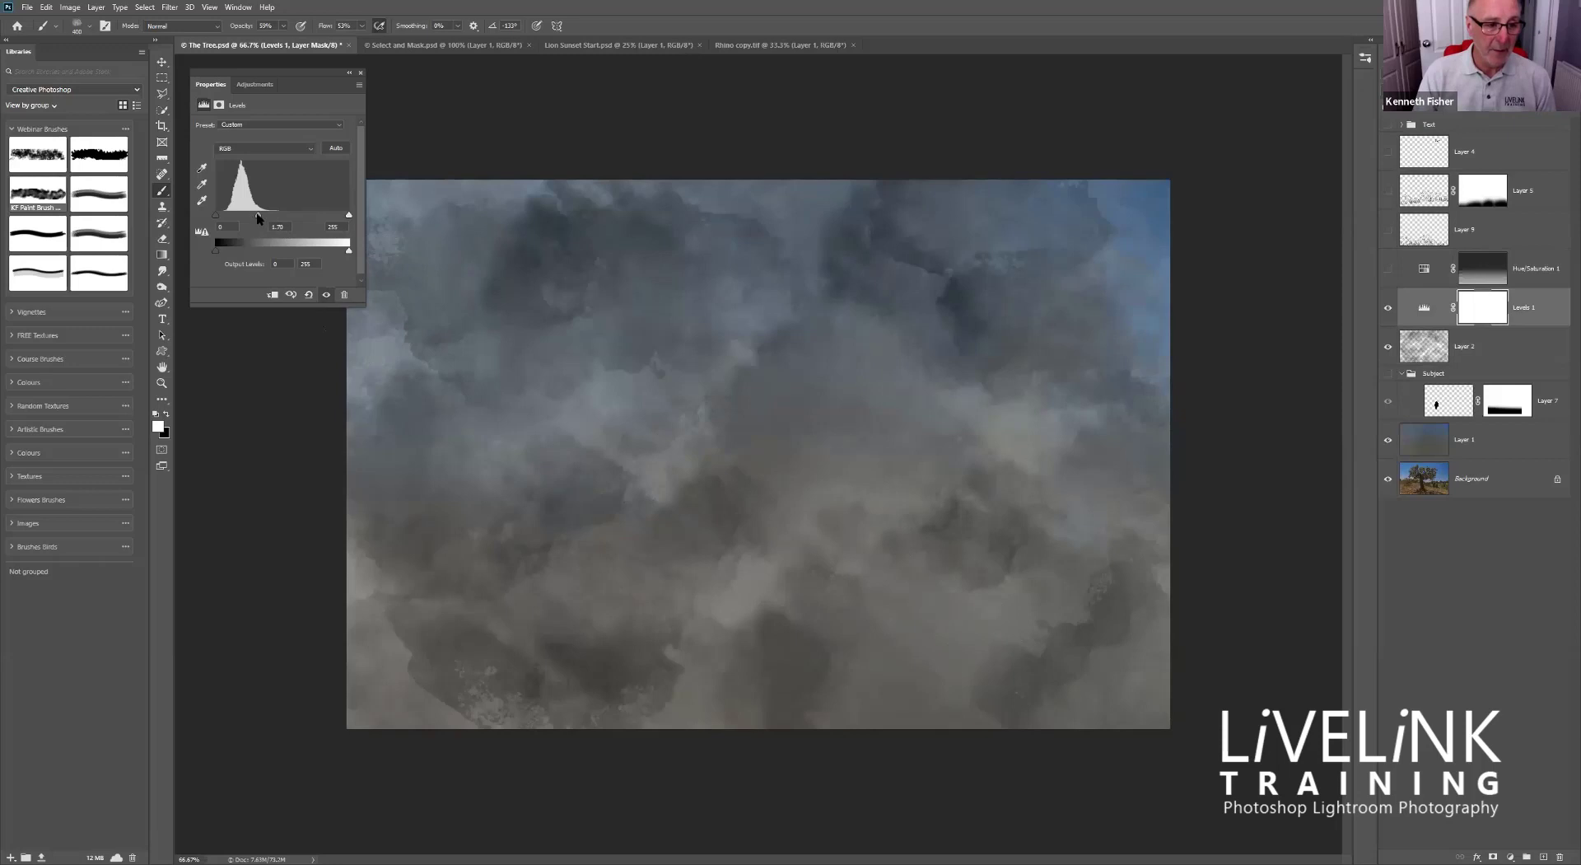
{"action": "left_click_drag", "start_coordinate": [258, 217], "coordinate": [267, 218]}
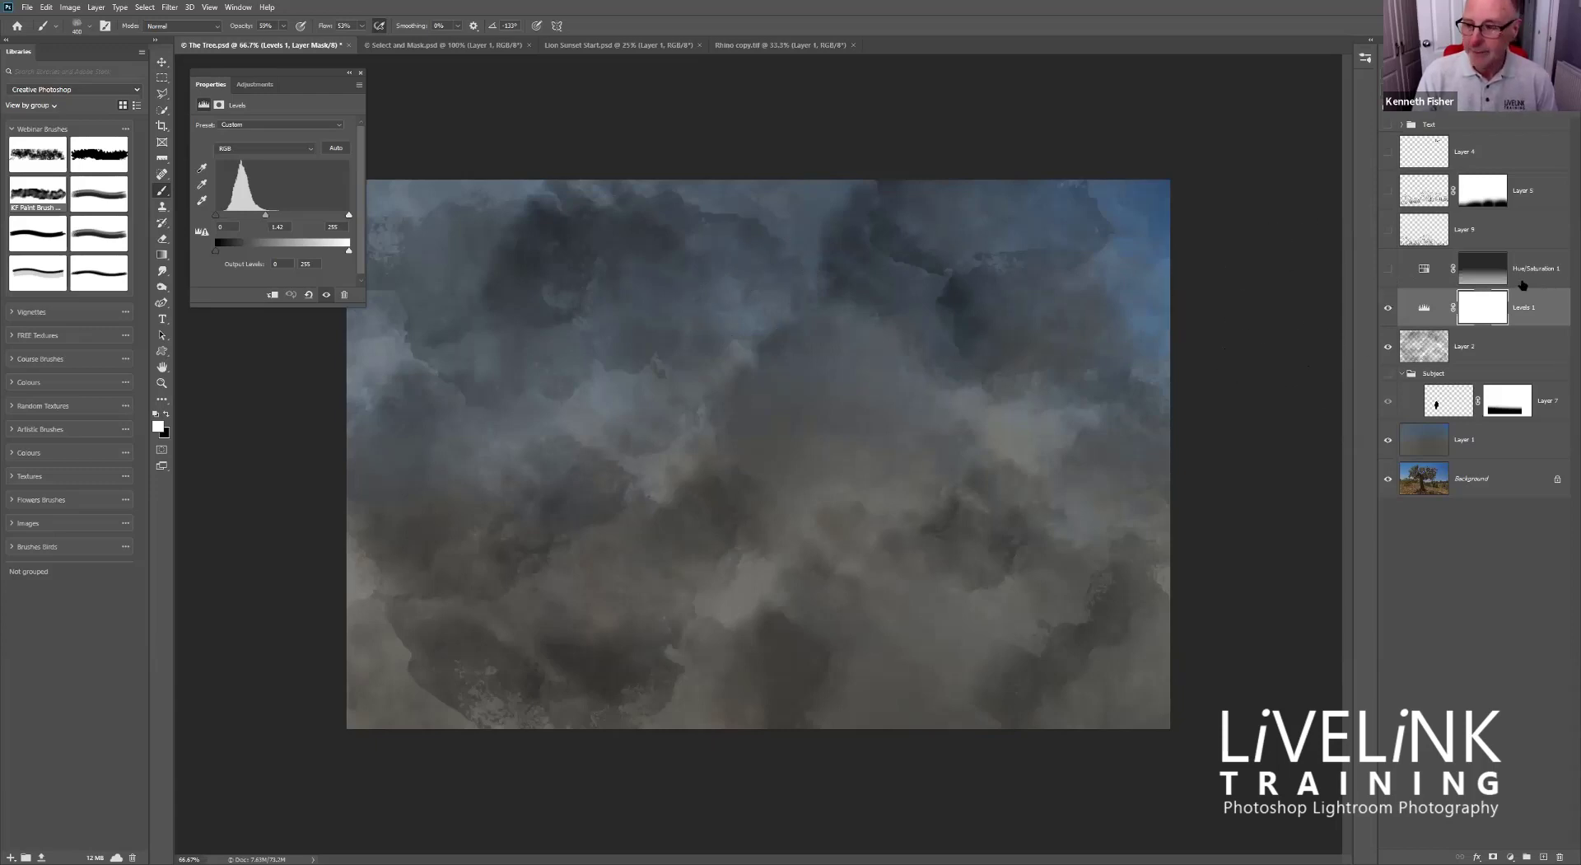
Show the Hue/Saturation 1 adjustment and disable its gradient mask so the tint covers the whole image
{"action": "left_click", "coordinate": [1388, 270]}
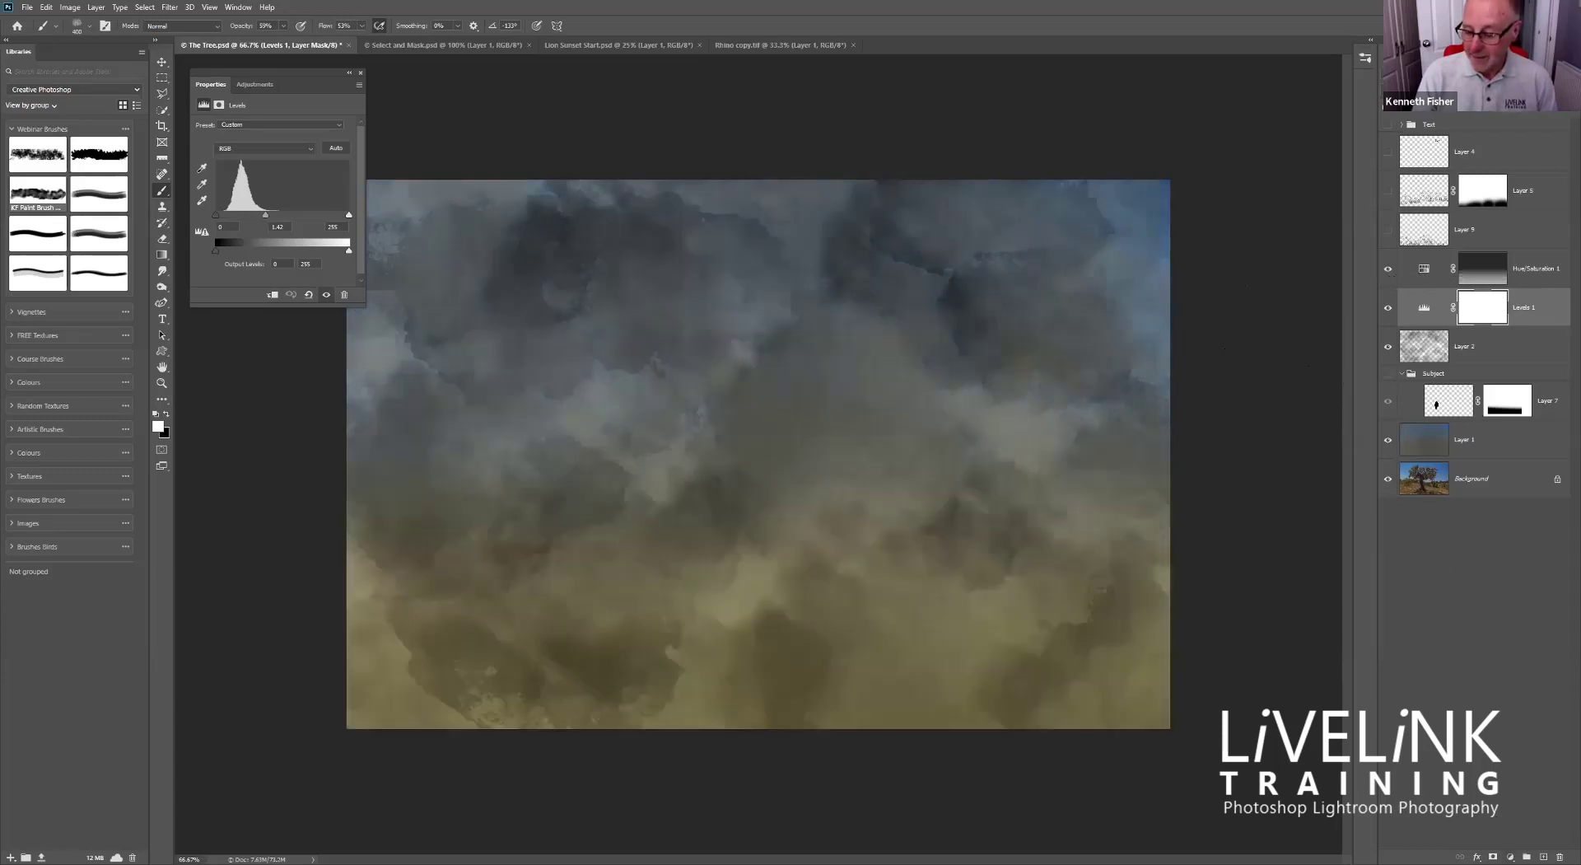
{"action": "left_click", "coordinate": [1510, 856]}
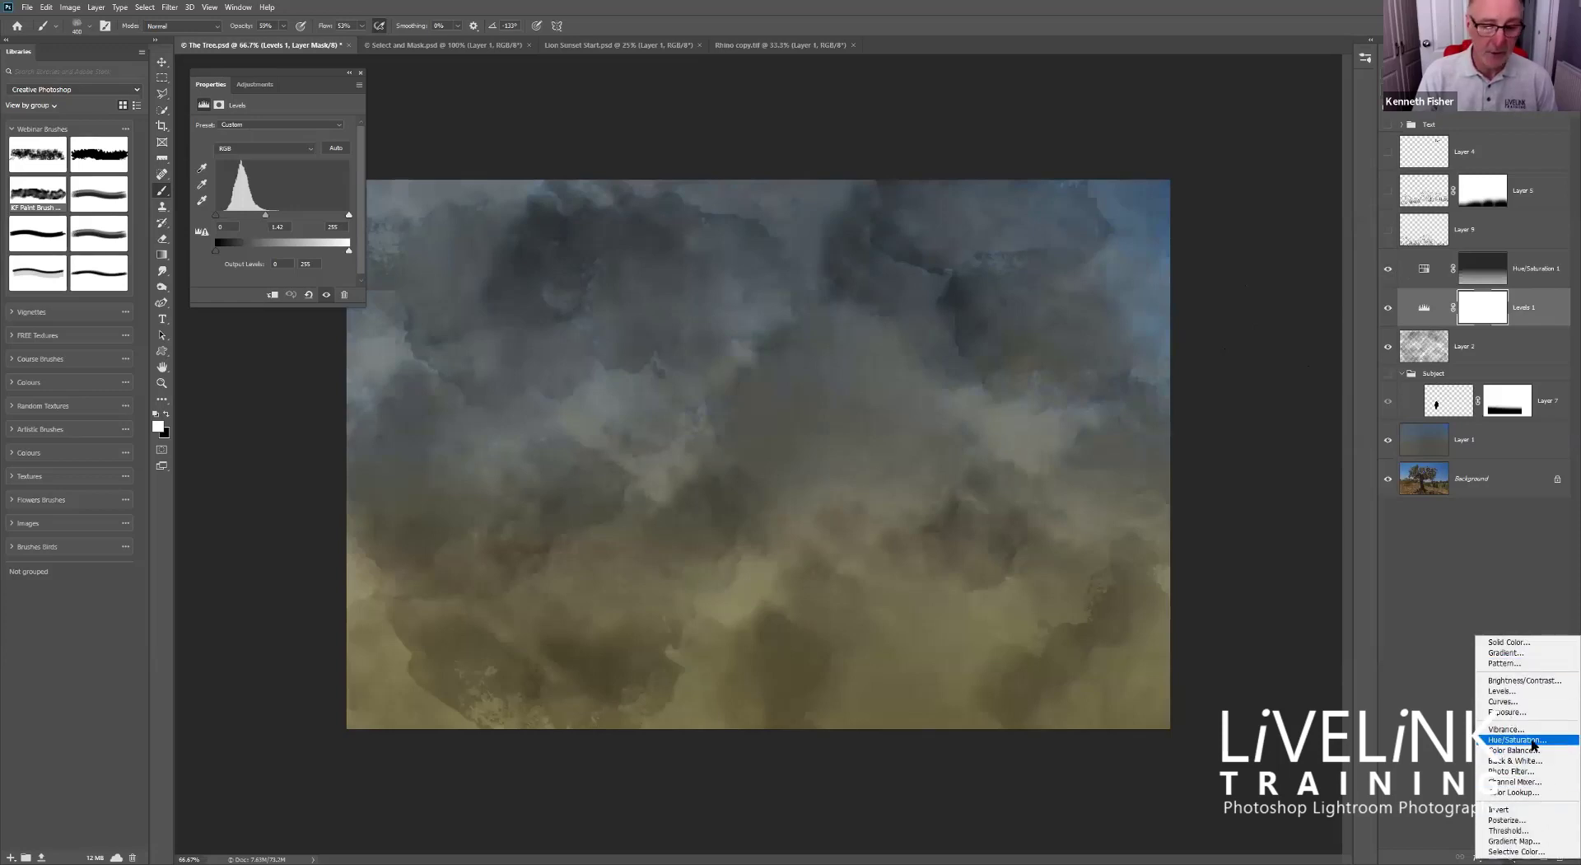
{"action": "left_click", "coordinate": [1284, 403]}
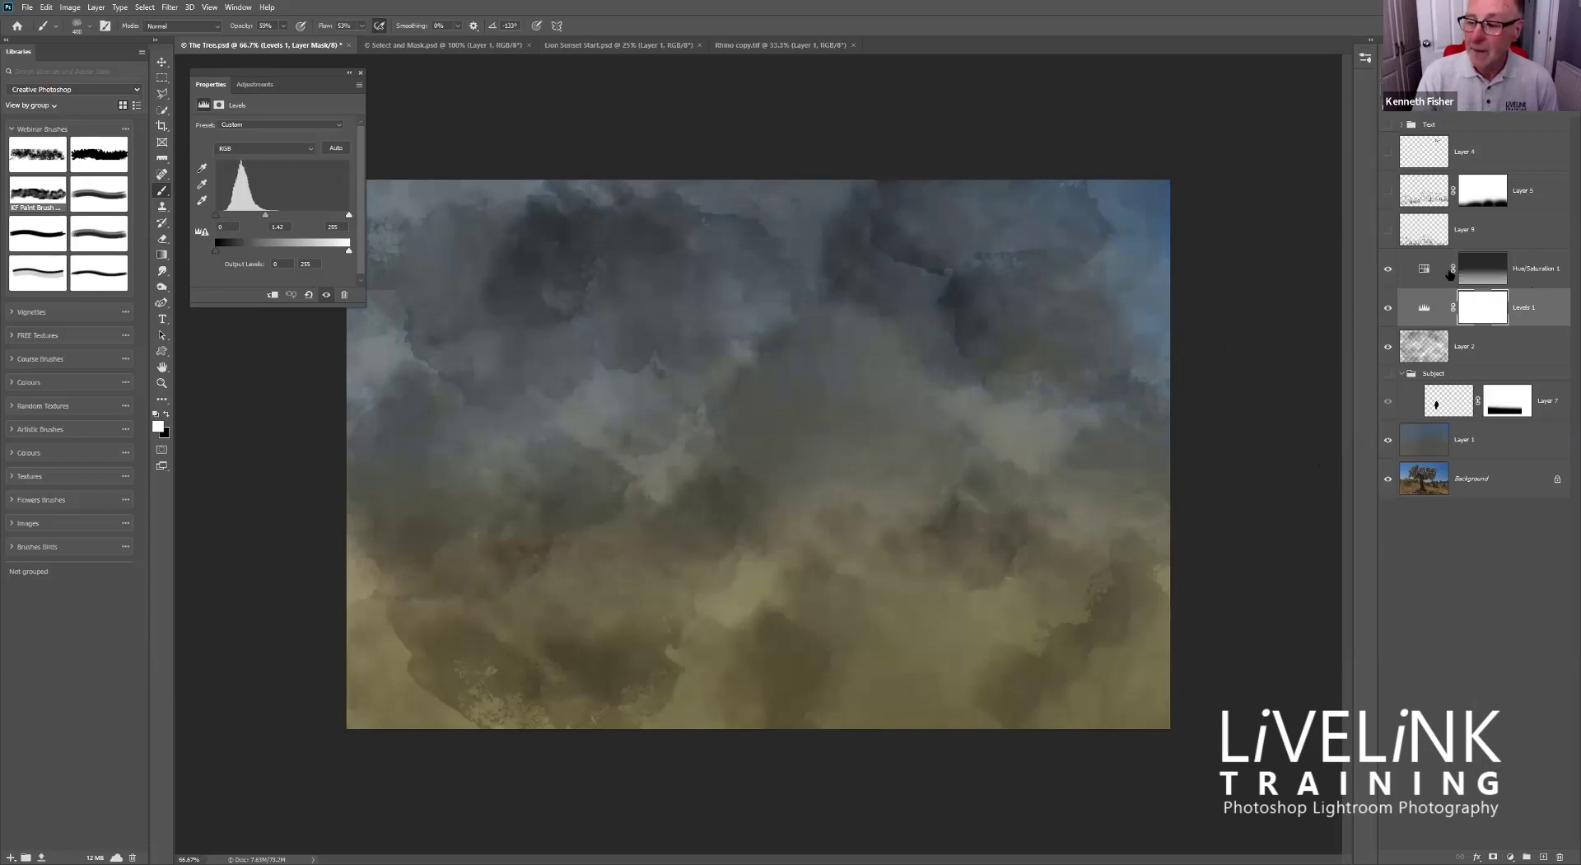
{"action": "left_click", "coordinate": [1481, 274]}
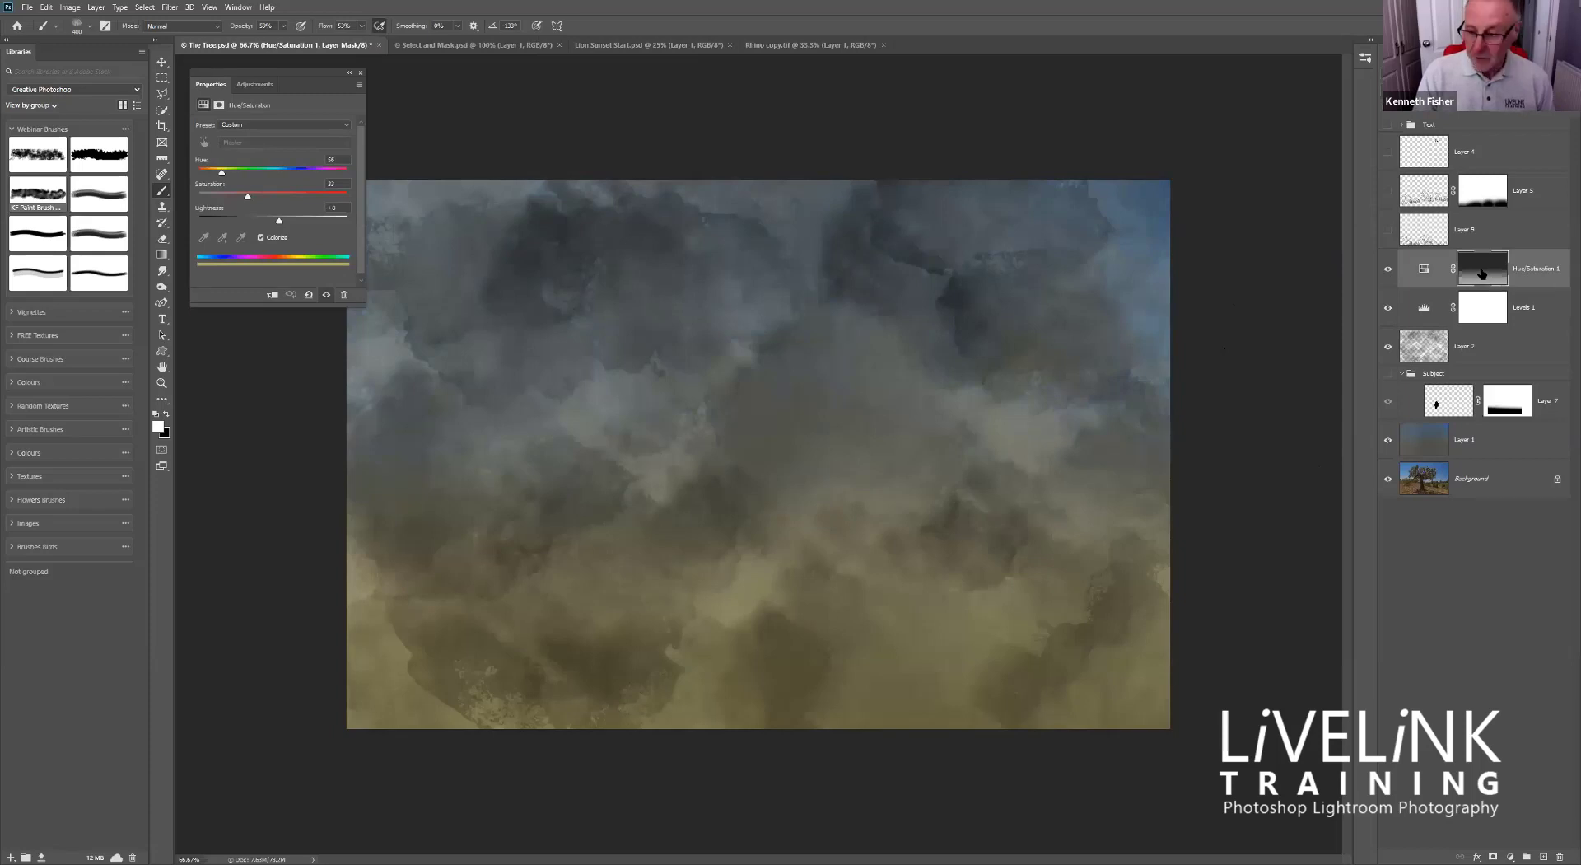
{"action": "left_click", "coordinate": [1481, 274], "text": "shift"}
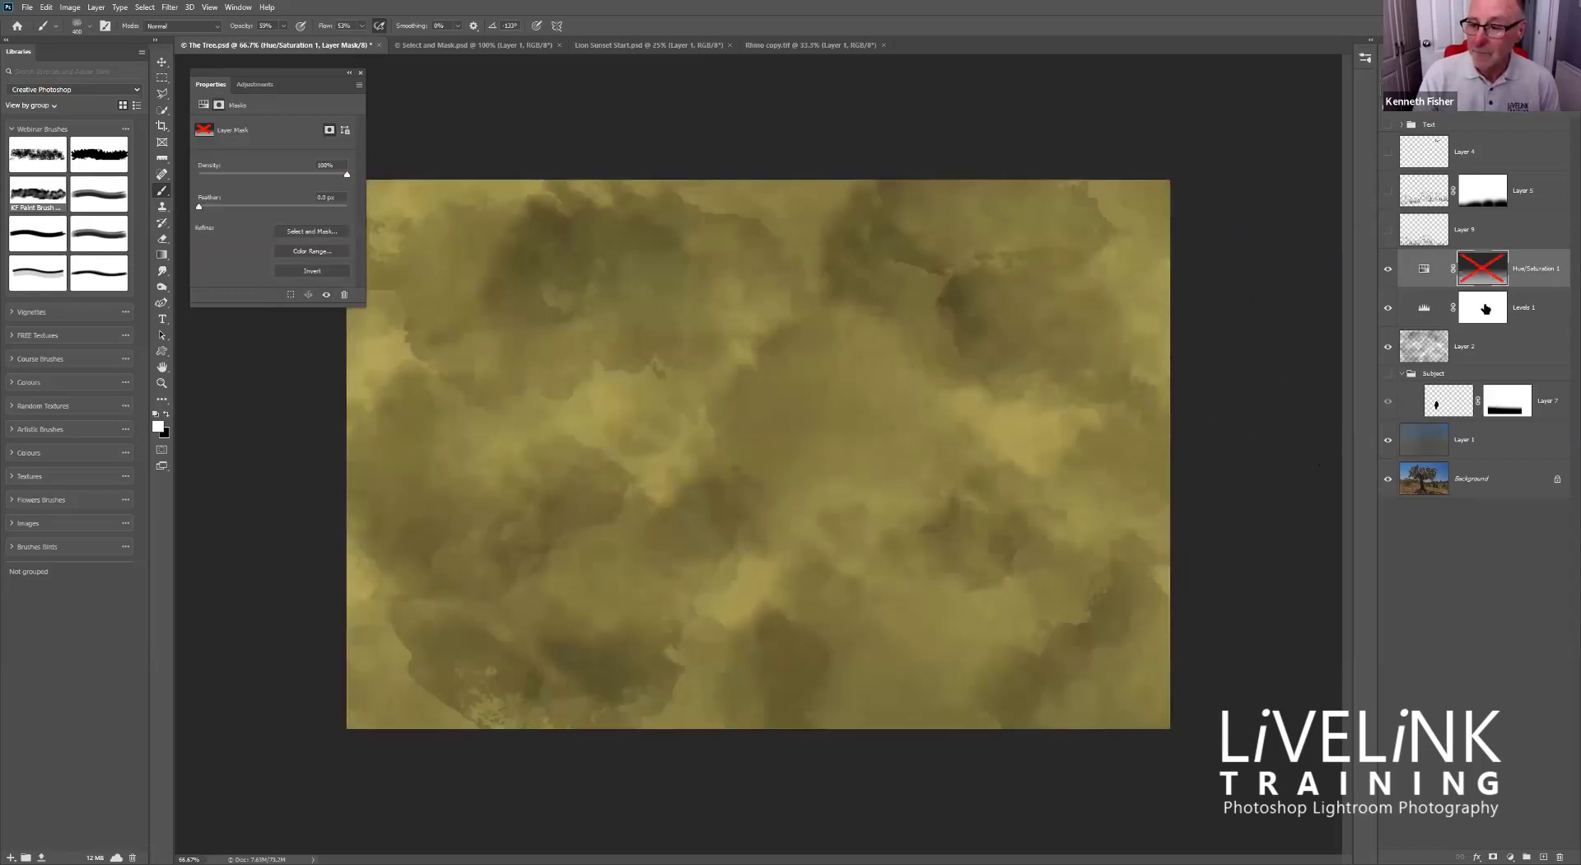
Toggle Colorize off and on in Hue/Saturation 1, set the hue to 175 and saturation to 58, and slightly reduce the lightness
{"action": "left_click", "coordinate": [1424, 270]}
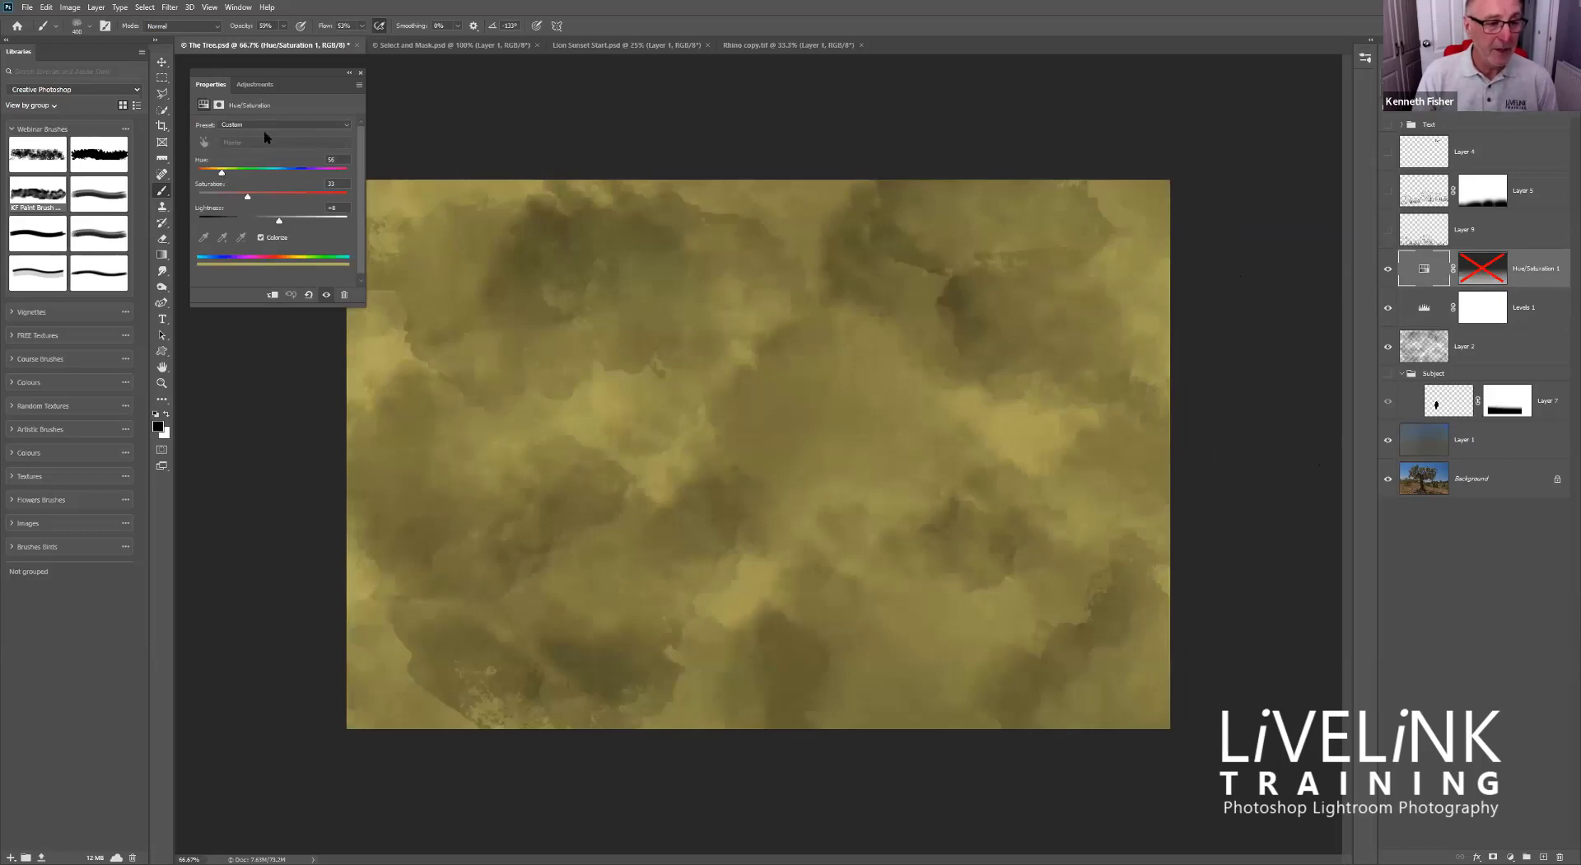
{"action": "left_click", "coordinate": [262, 238]}
{"action": "left_click", "coordinate": [262, 238]}
{"action": "mouse_move", "coordinate": [230, 175]}
{"action": "left_mouse_down"}
{"action": "mouse_move", "coordinate": [279, 178]}
{"action": "mouse_move", "coordinate": [247, 179]}
{"action": "left_mouse_up"}
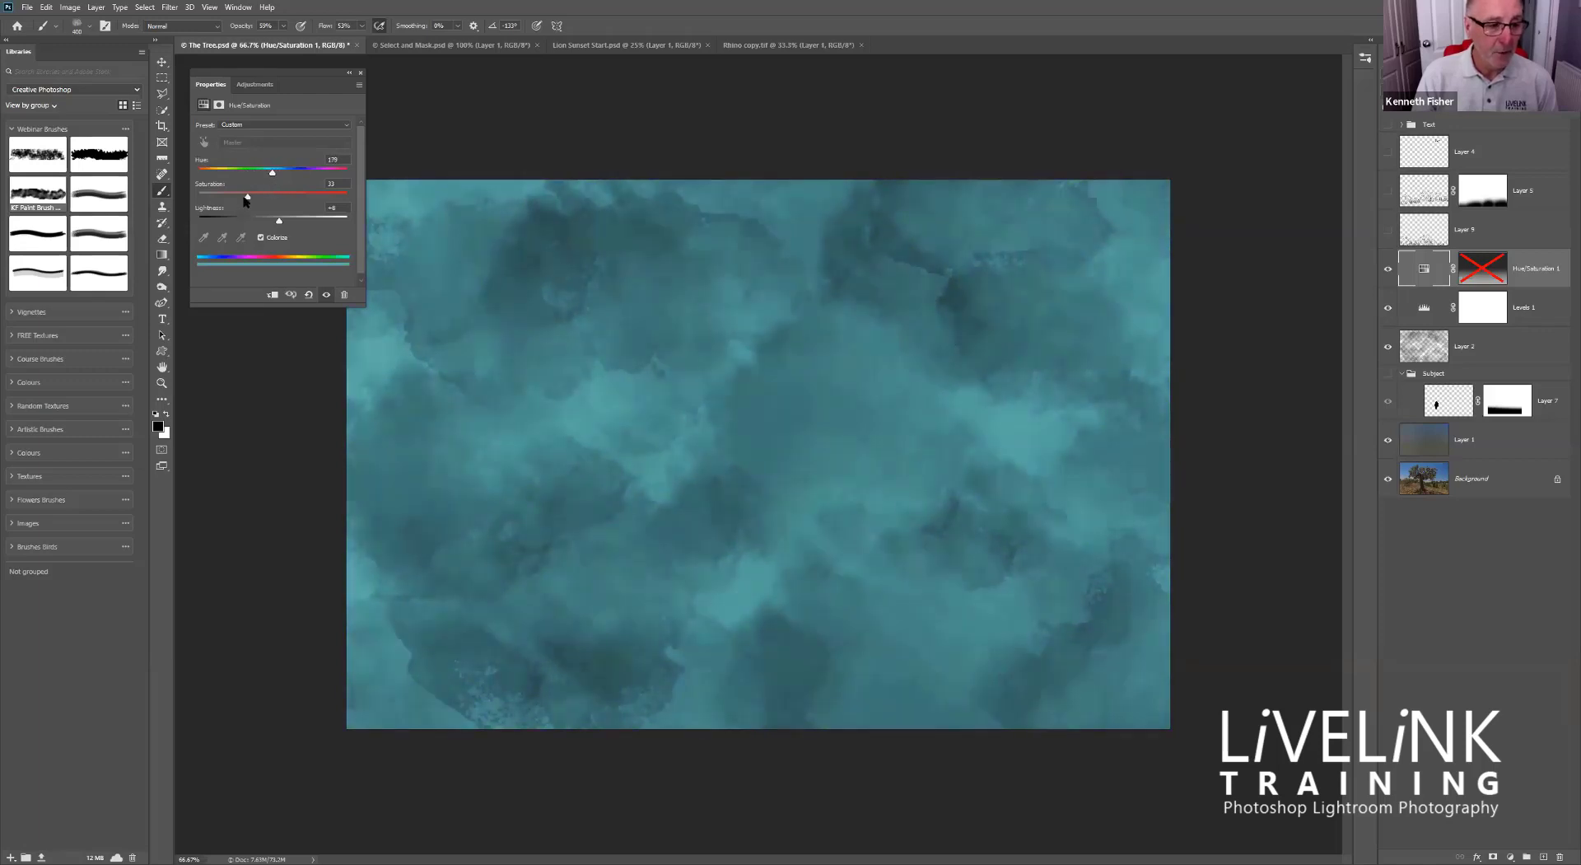
{"action": "left_click_drag", "start_coordinate": [247, 200], "coordinate": [274, 231]}
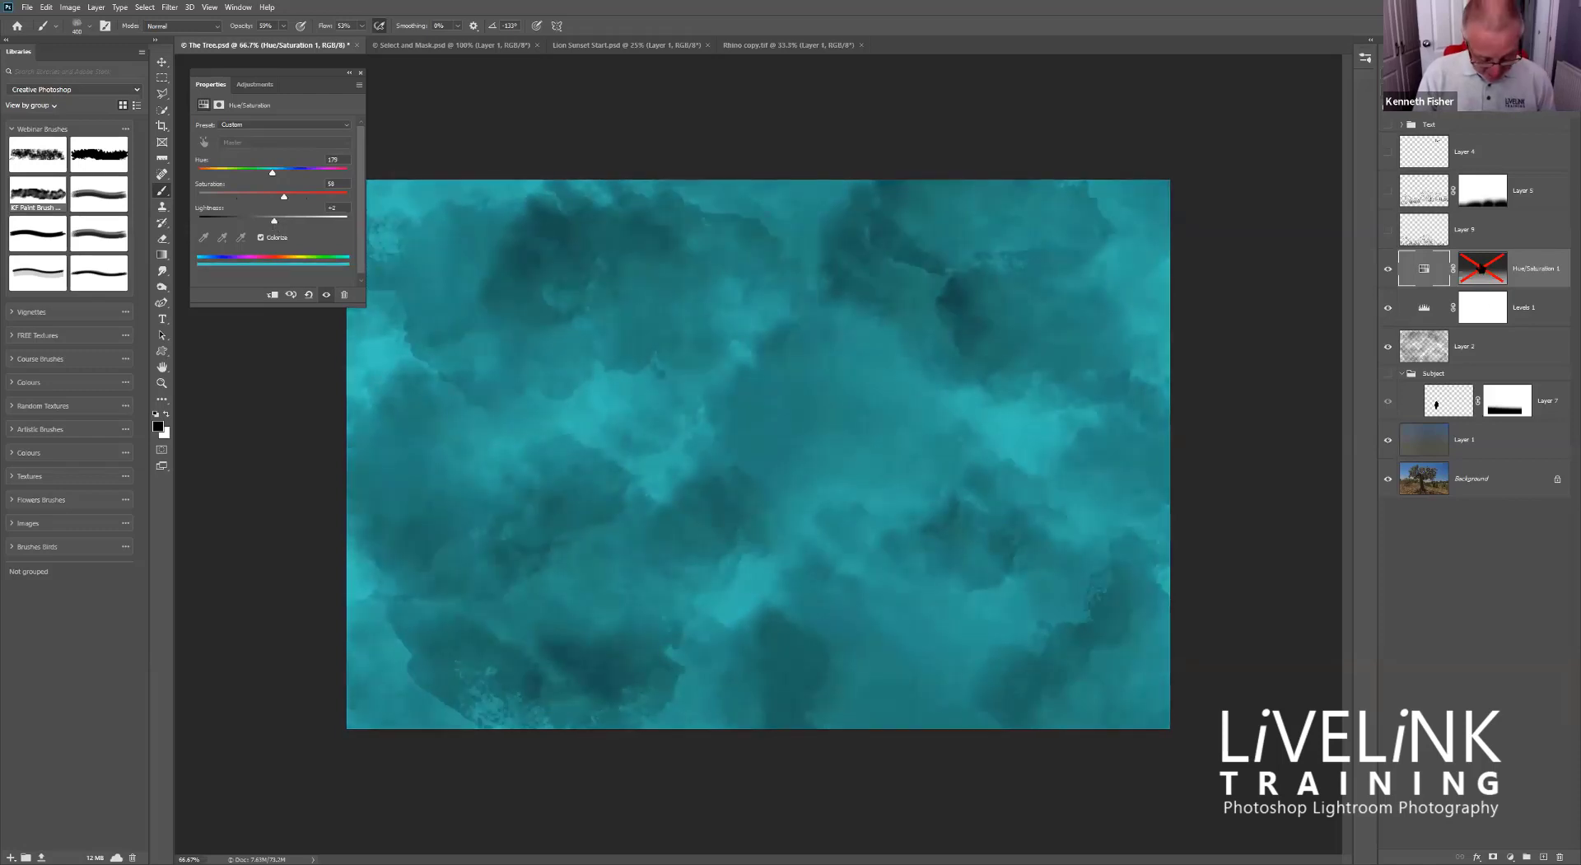
Re-enable the Hue/Saturation 1 gradient mask and set the adjustment's hue to 35 for an orange-brown lower area
{"action": "left_click", "coordinate": [1490, 285], "text": "shift"}
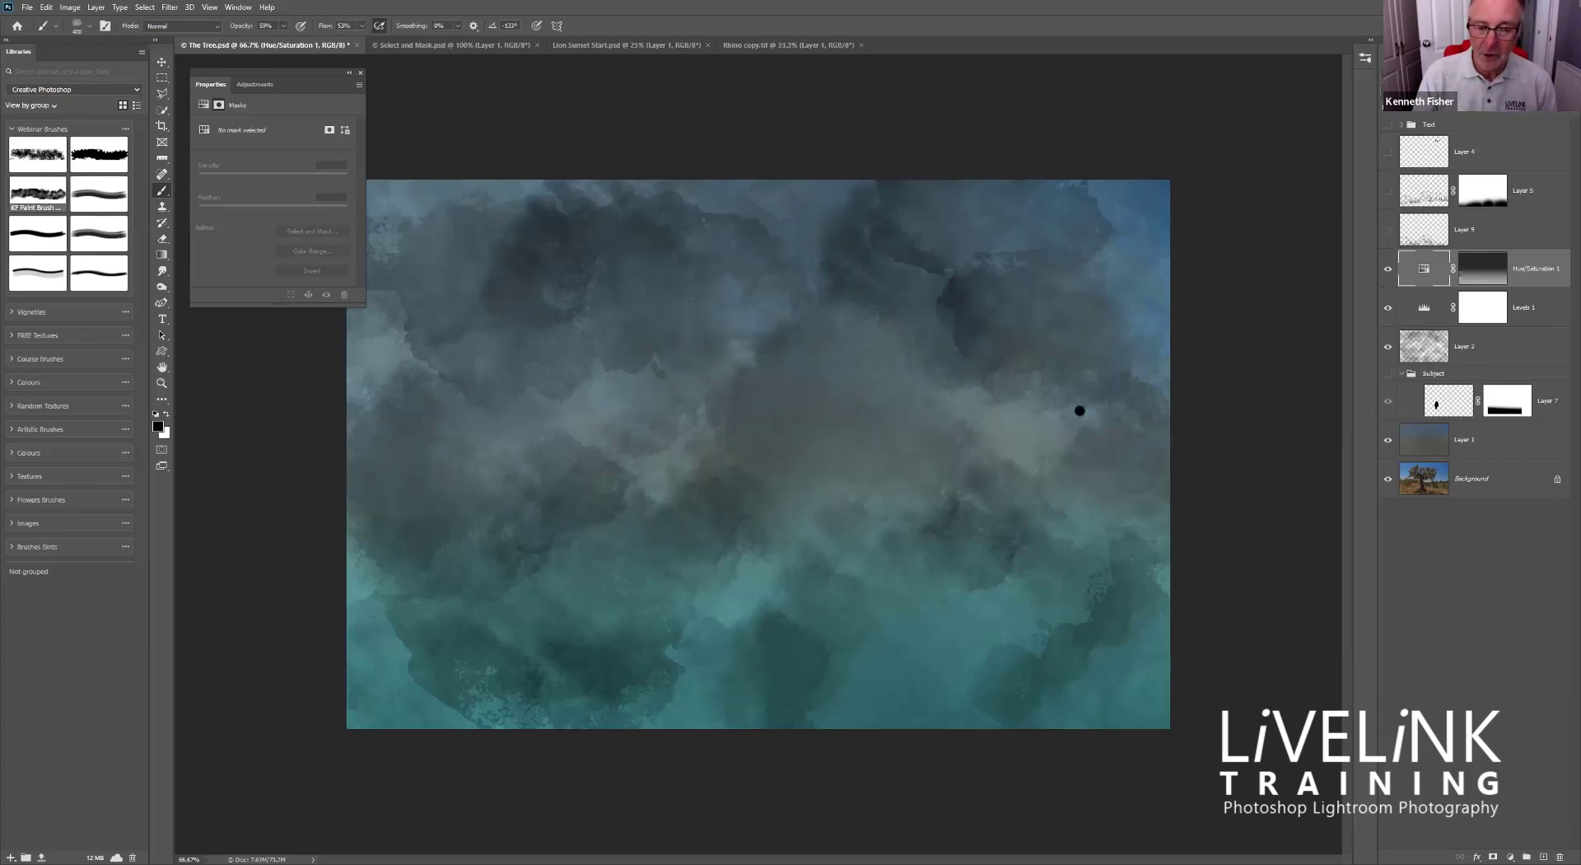
{"action": "left_click", "coordinate": [1424, 270]}
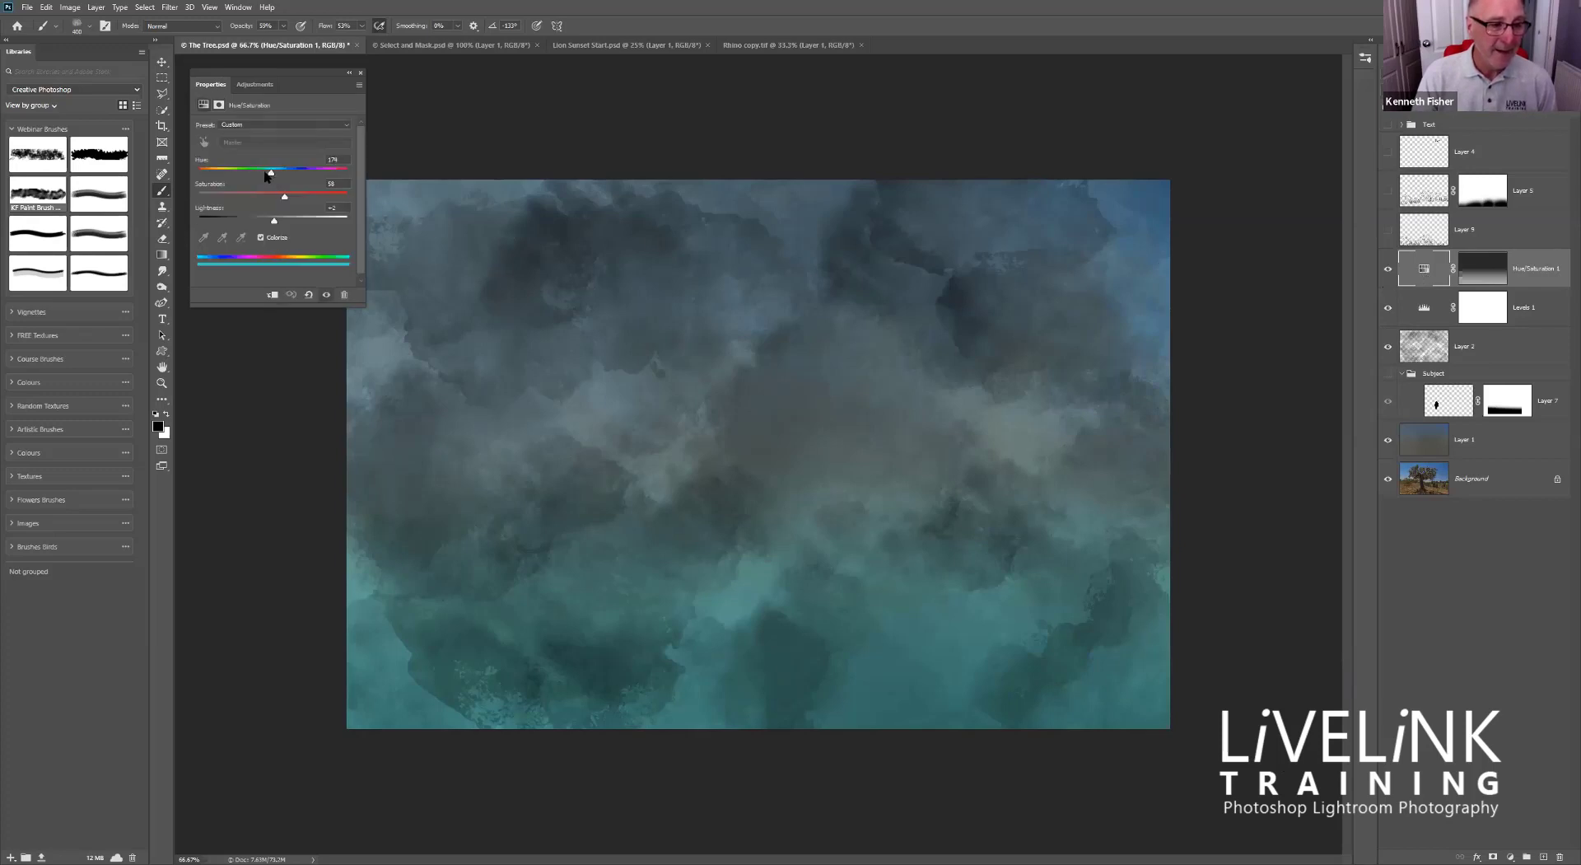
{"action": "left_click_drag", "start_coordinate": [252, 178], "coordinate": [214, 189]}
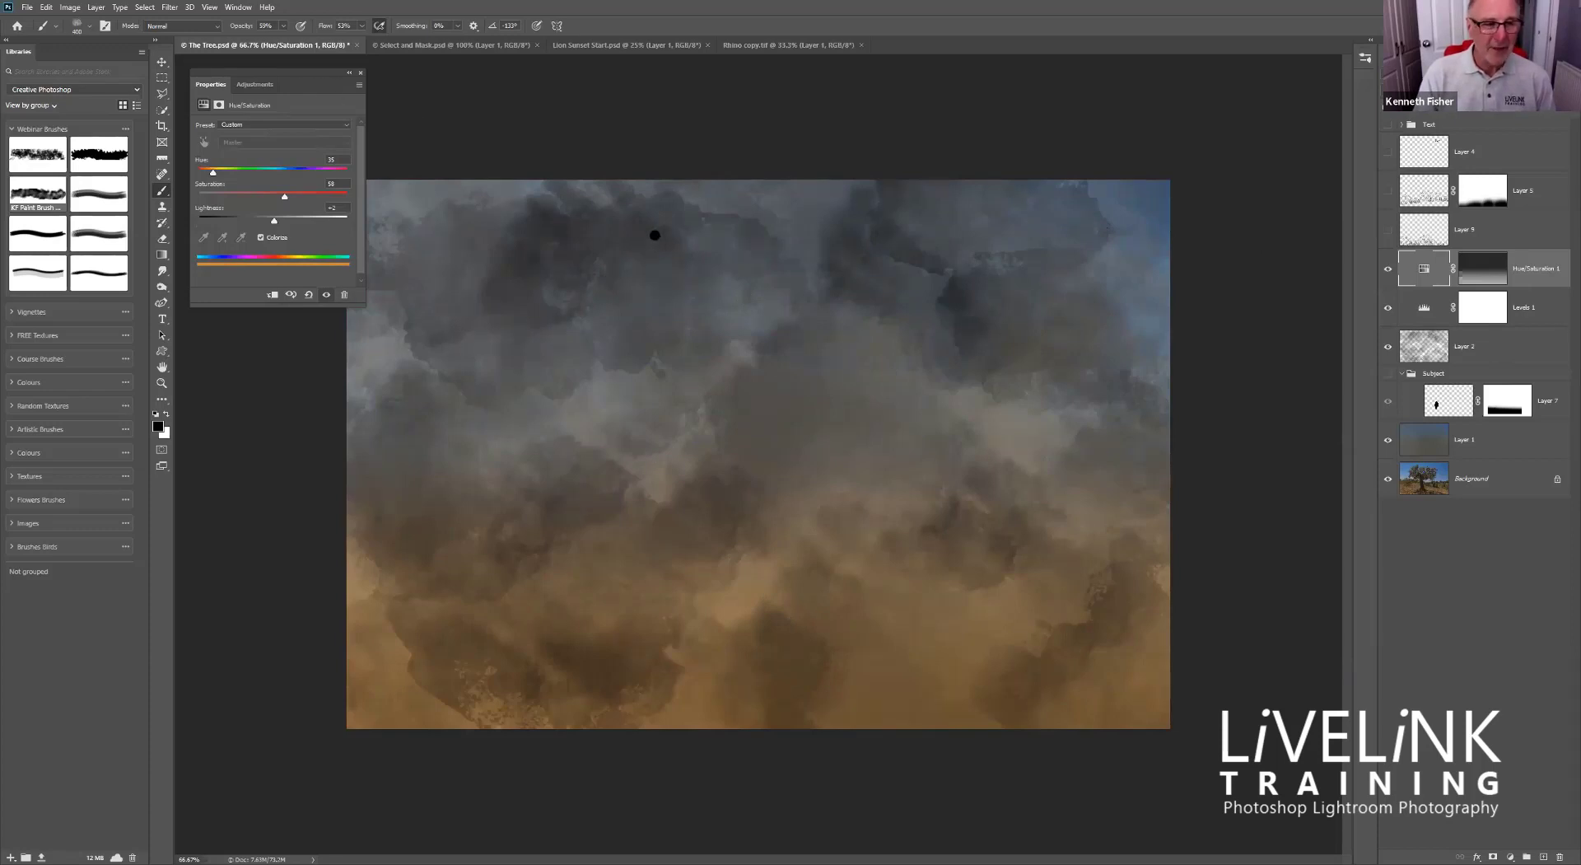
{"action": "left_click", "coordinate": [360, 74]}
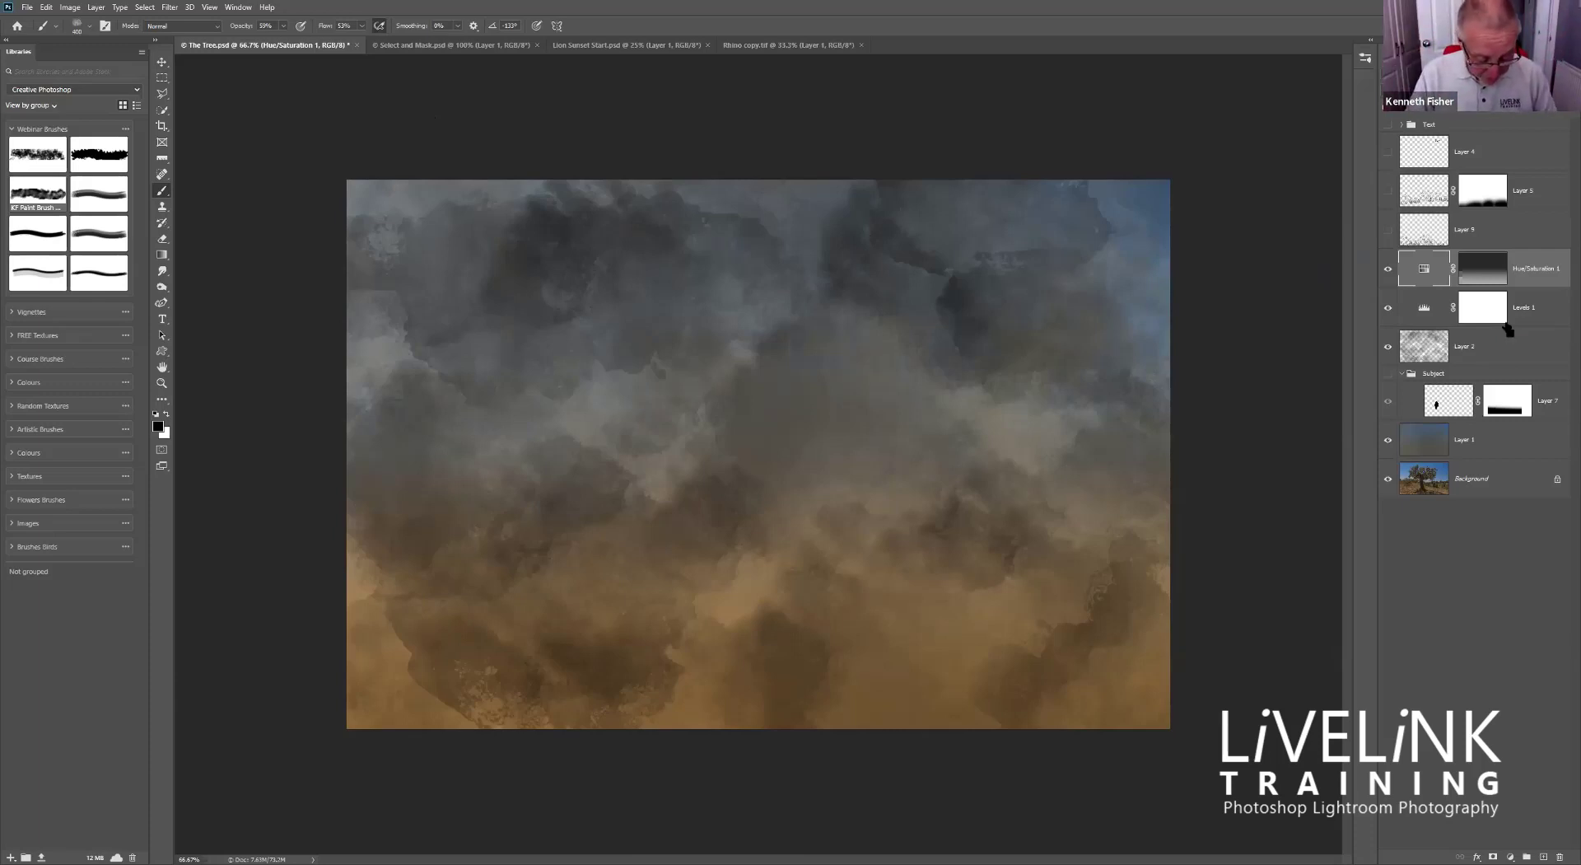
Save a stamped copy of the visible layers to the Webinar Brushes library group and delete the stamped layer from the document
{"action": "key", "text": "ctrl+alt+shift+e"}
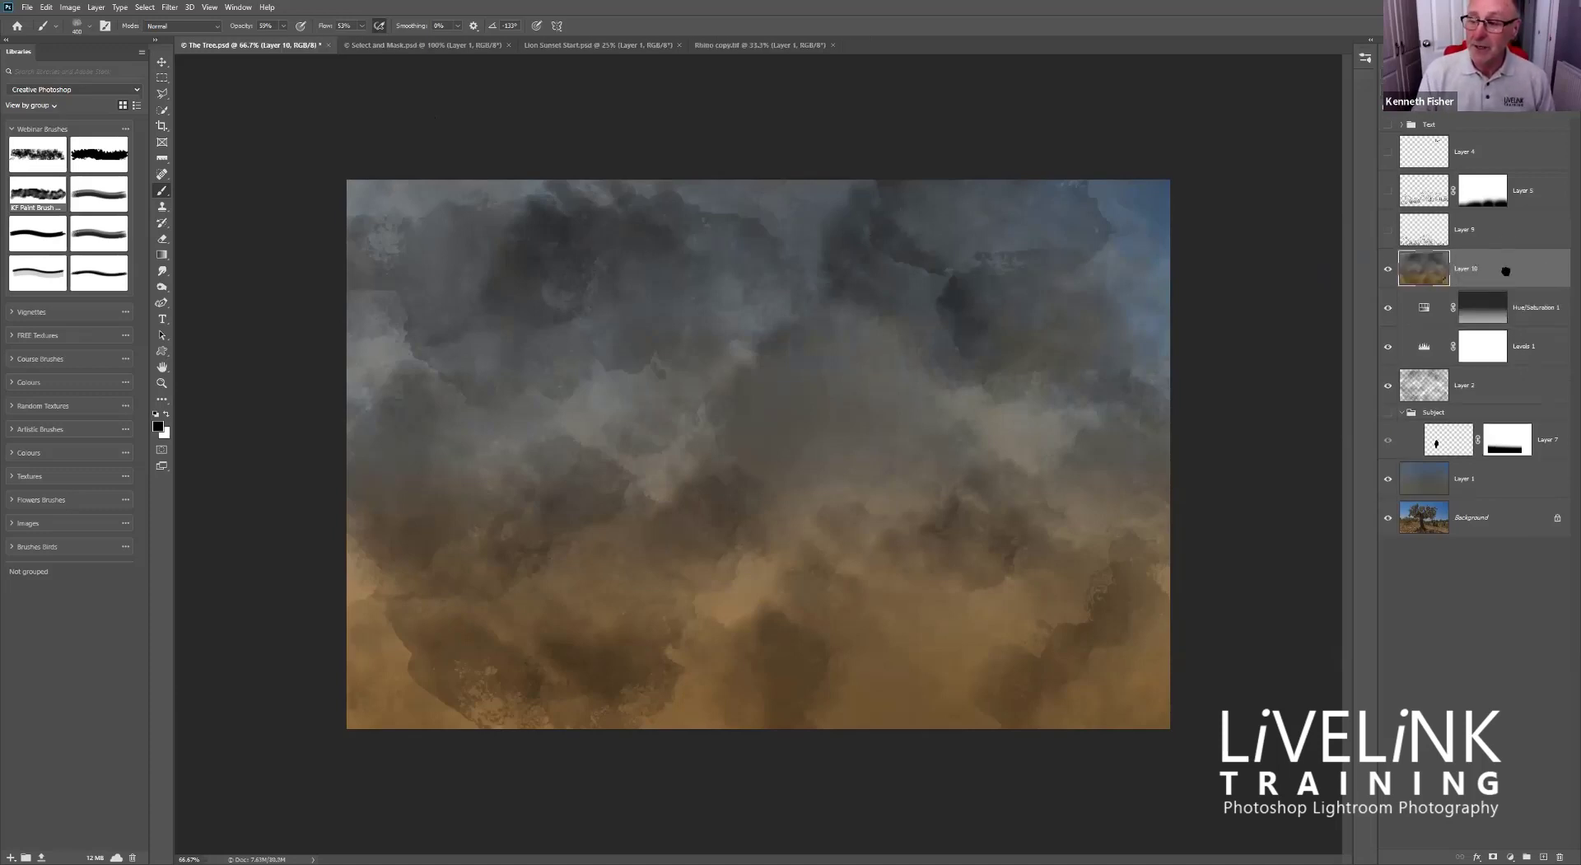
{"action": "left_click_drag", "start_coordinate": [1505, 270], "coordinate": [1495, 123]}
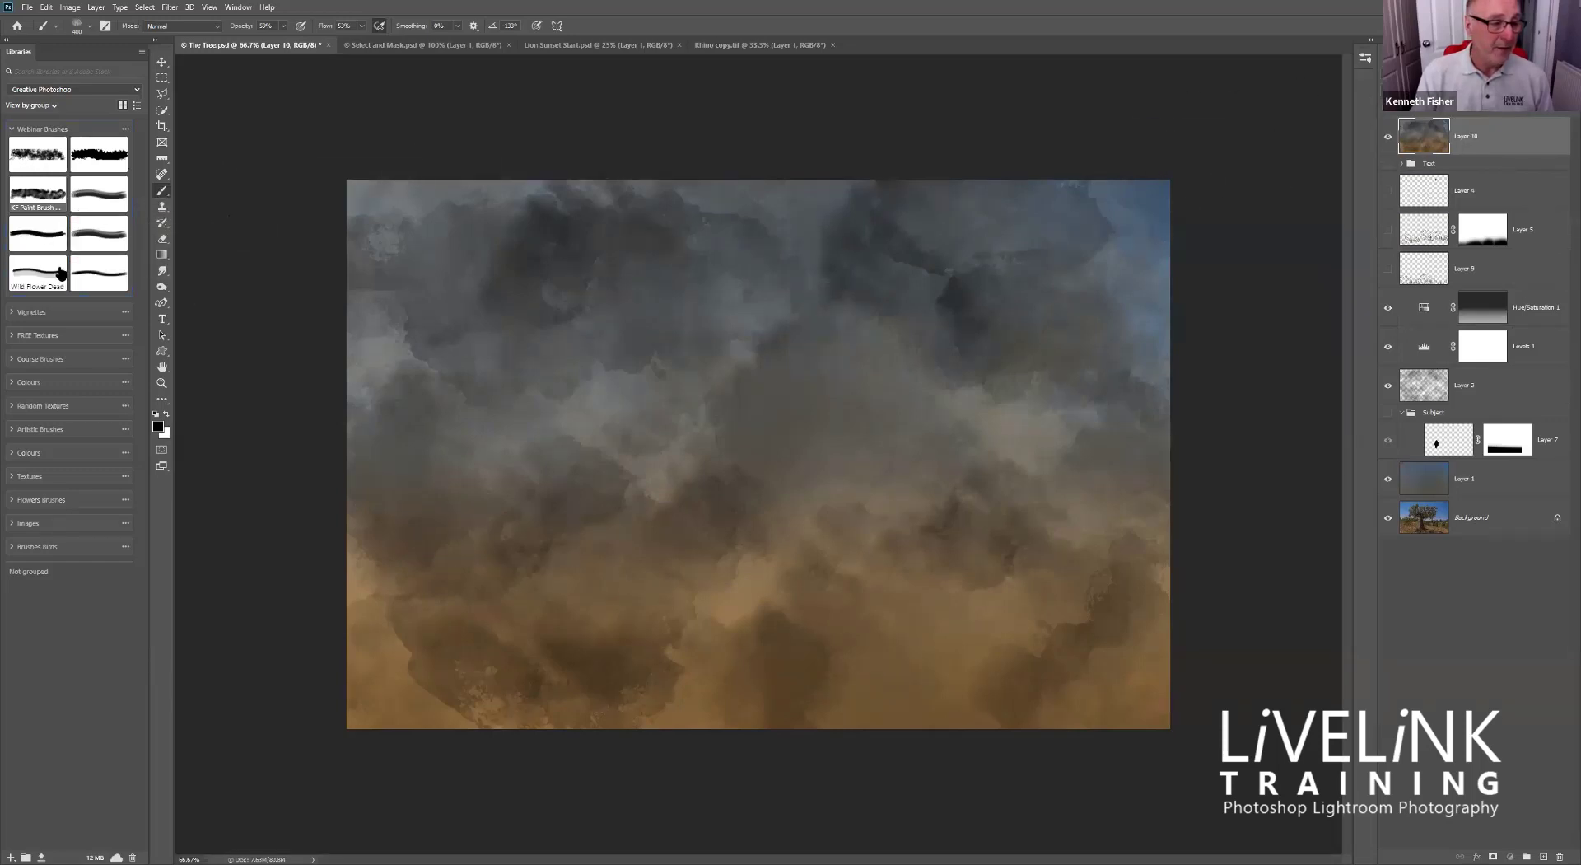
{"action": "mouse_move", "coordinate": [63, 274]}
{"action": "left_mouse_down"}
{"action": "mouse_move", "coordinate": [115, 145]}
{"action": "mouse_move", "coordinate": [100, 274]}
{"action": "left_mouse_up"}
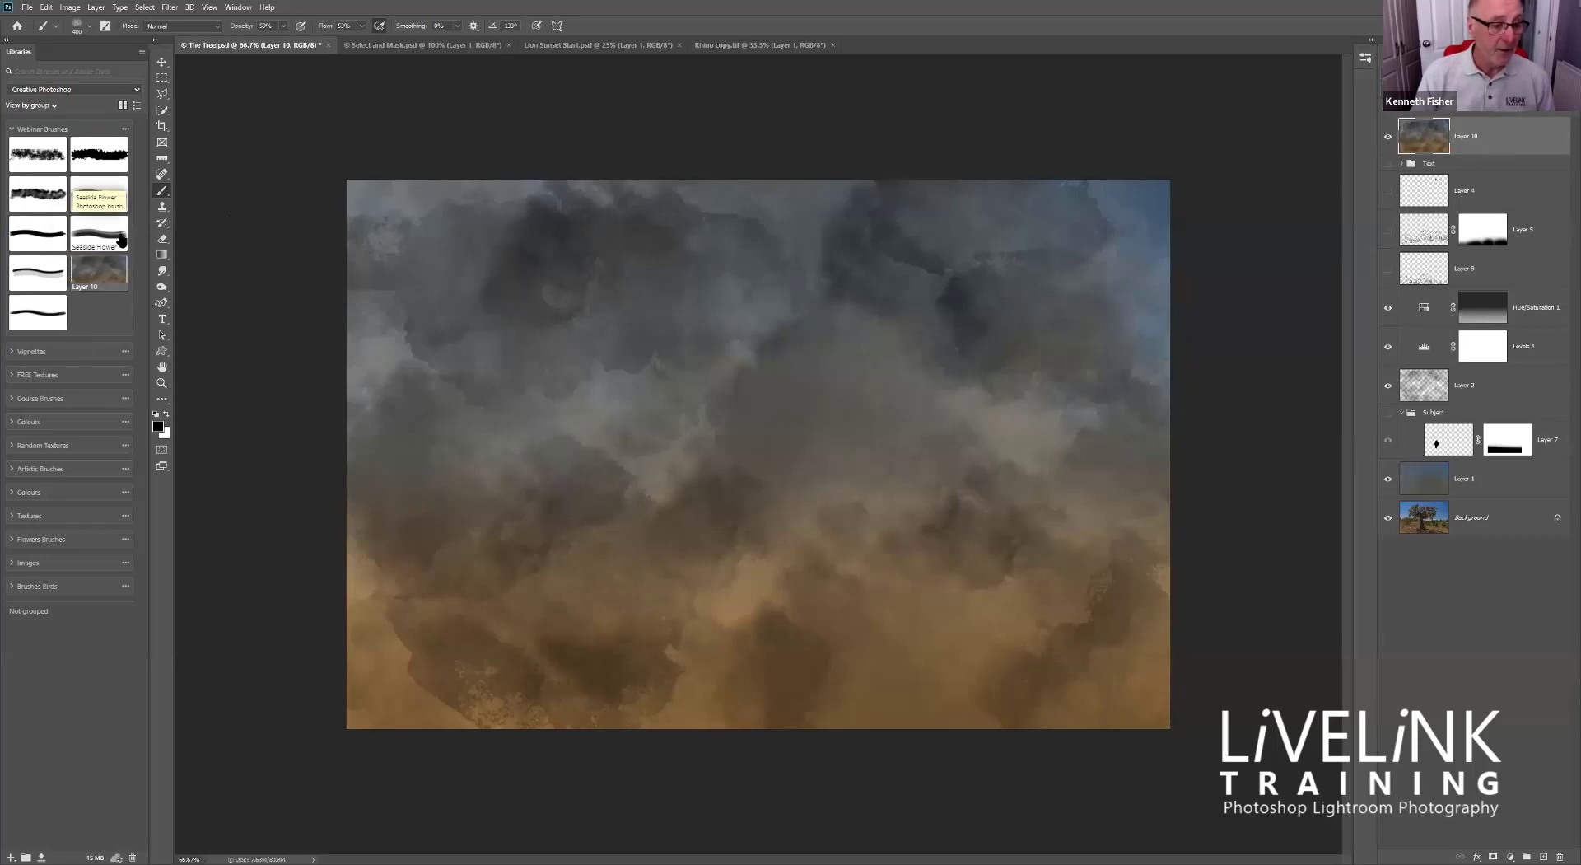
{"action": "left_click", "coordinate": [121, 239]}
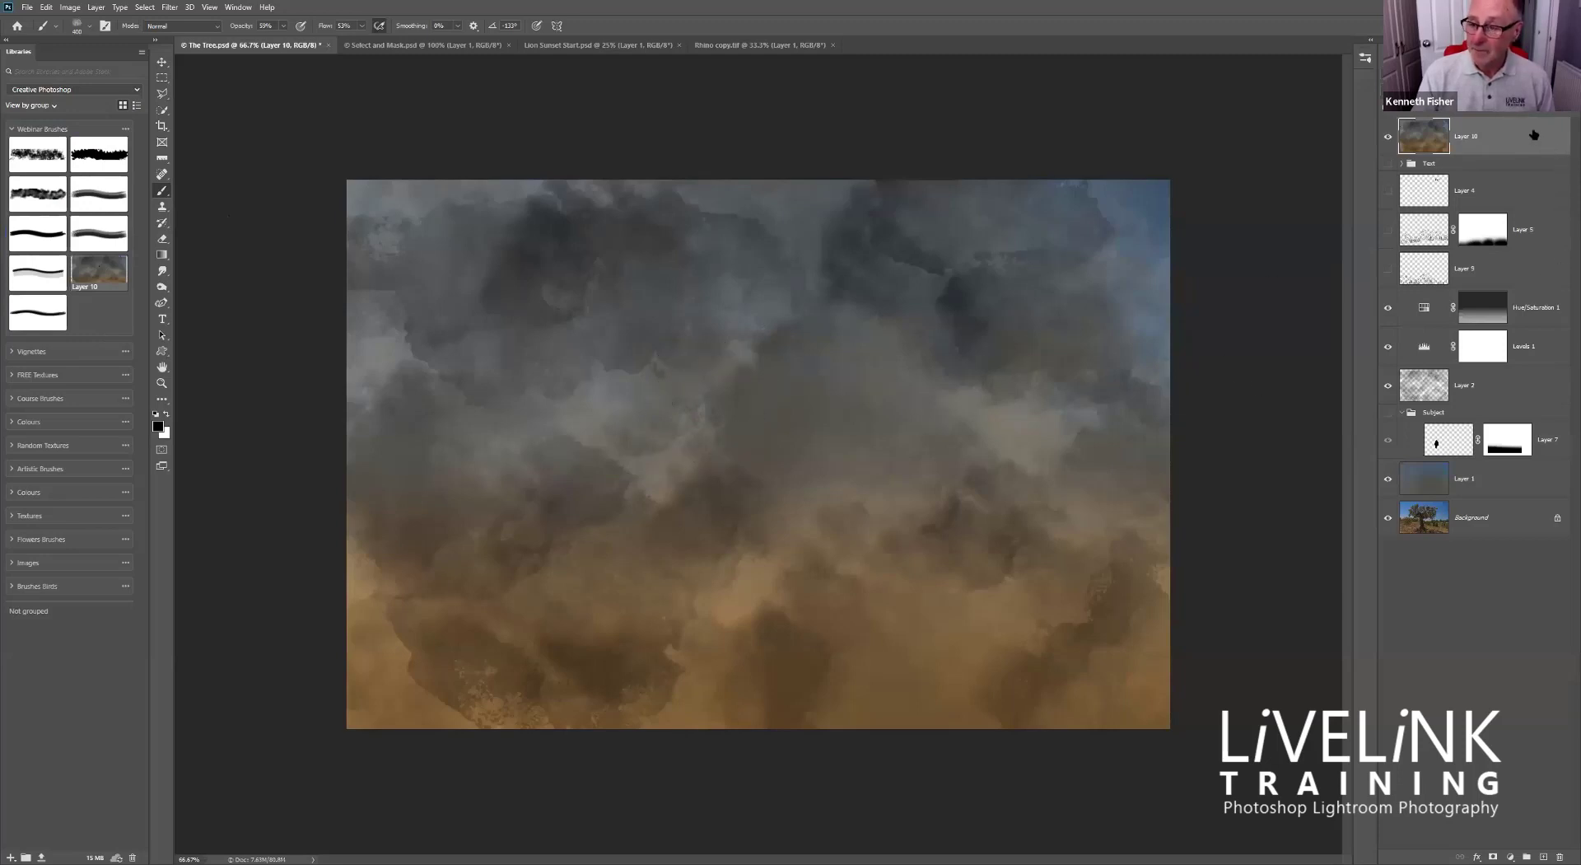
{"action": "left_click_drag", "start_coordinate": [1525, 384], "coordinate": [1558, 857]}
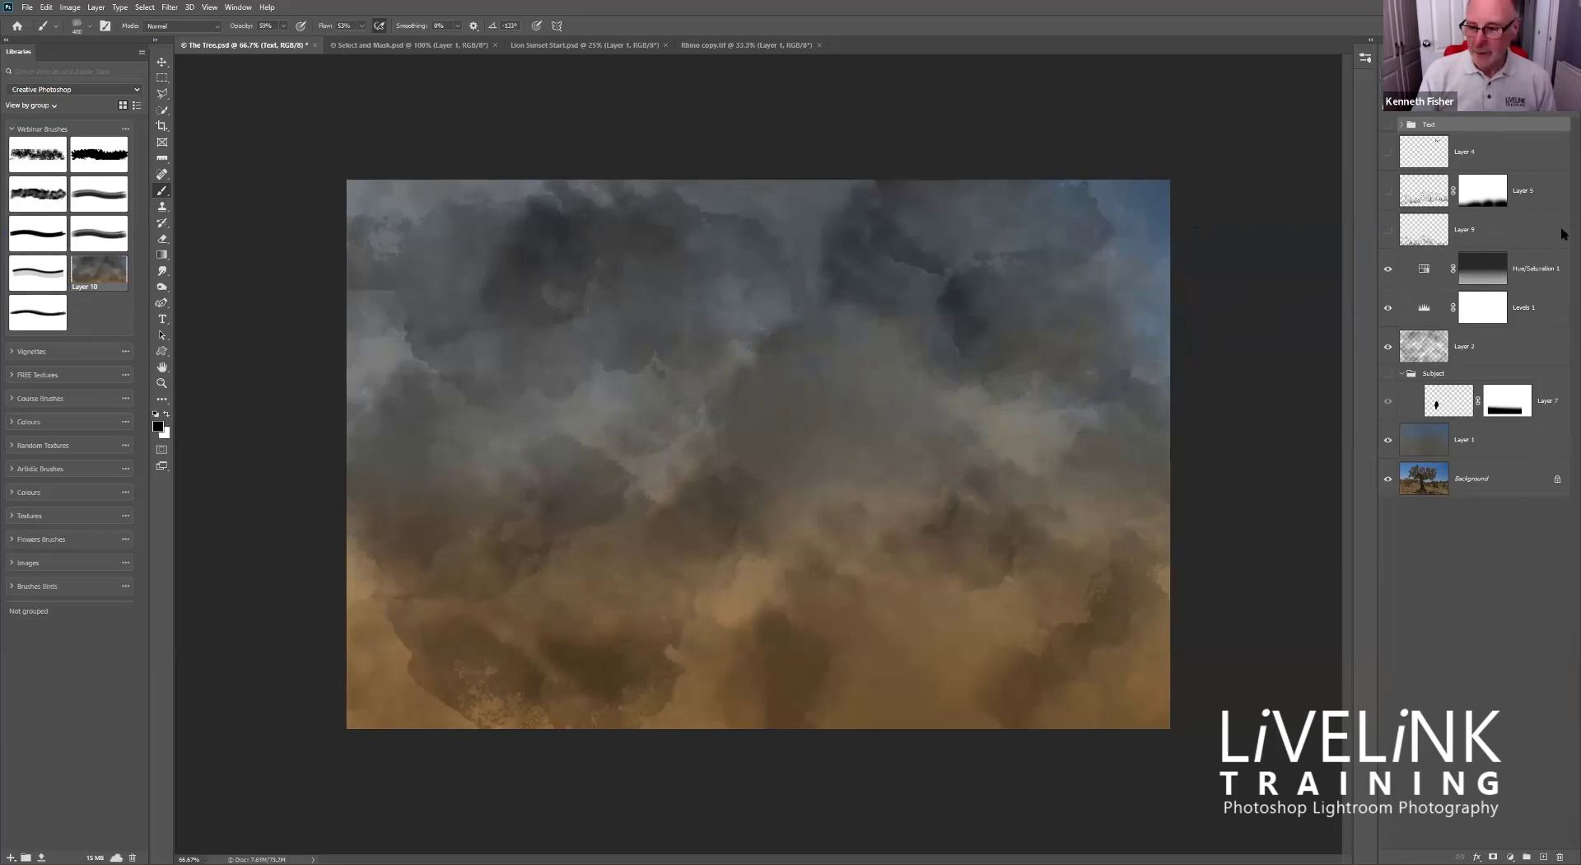
Preview the flower silhouette layer briefly, hide it, and add an empty layer directly above Hue/Saturation 1
{"action": "left_click", "coordinate": [1389, 234]}
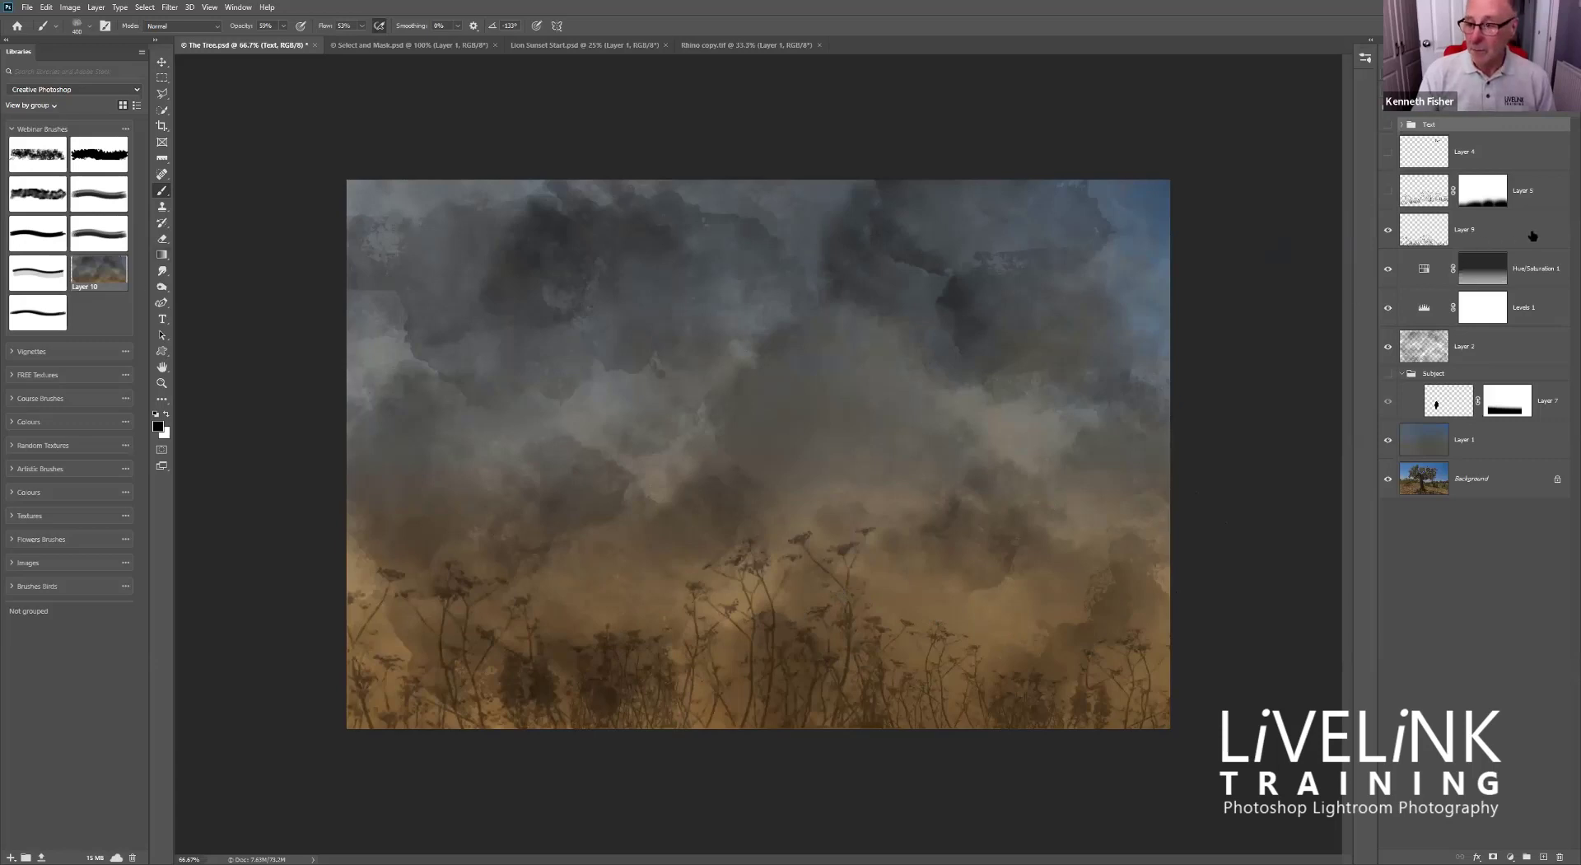
{"action": "left_click", "coordinate": [1388, 231]}
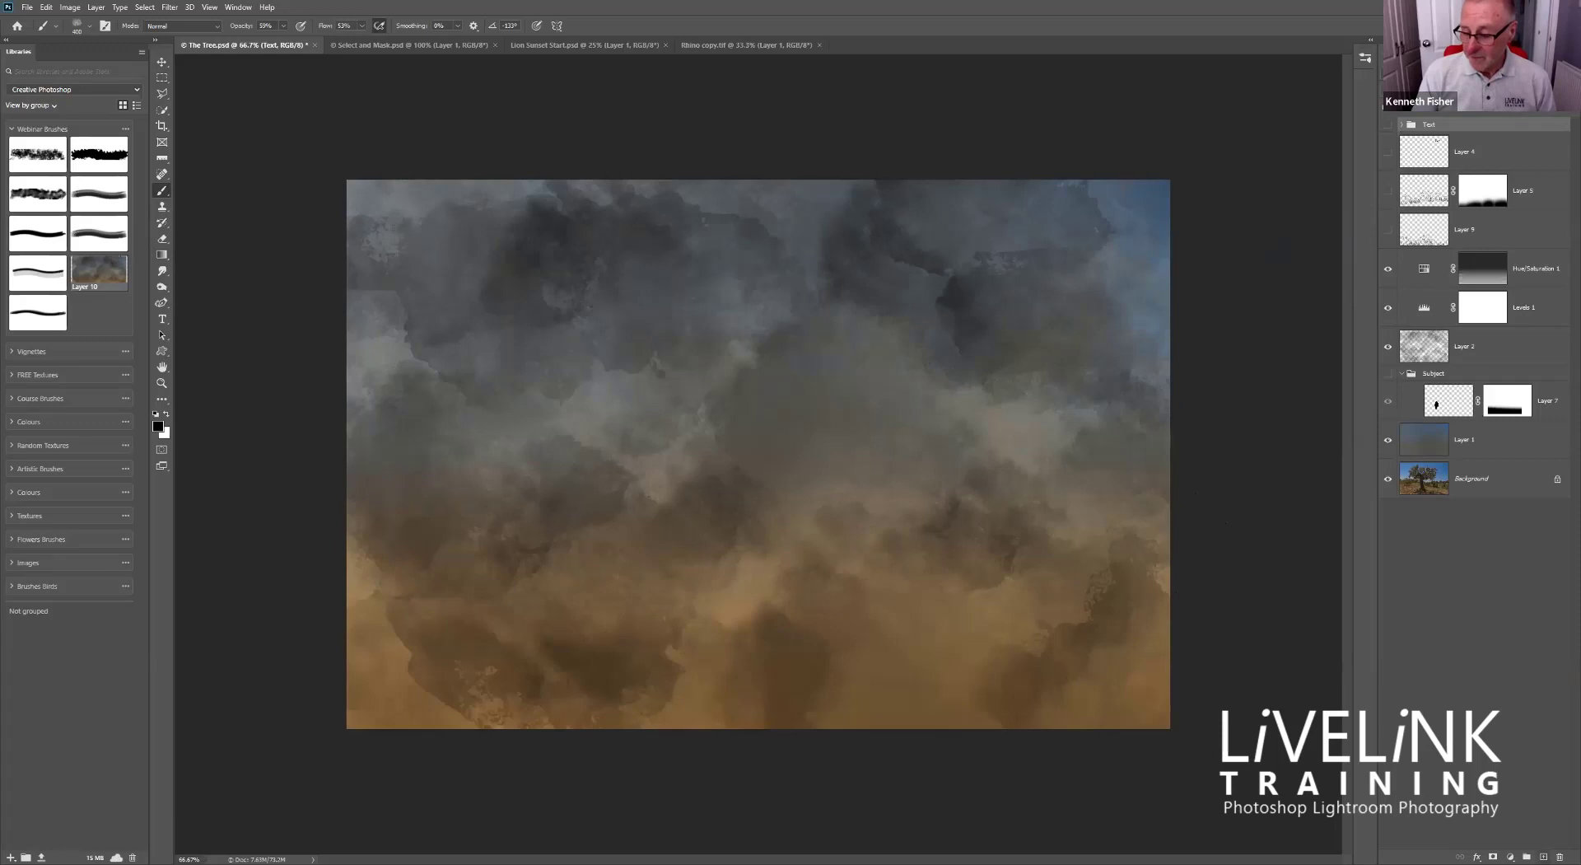
{"action": "key", "text": "ctrl+shift+alt+n"}
{"action": "left_click_drag", "start_coordinate": [1502, 142], "coordinate": [1505, 285]}
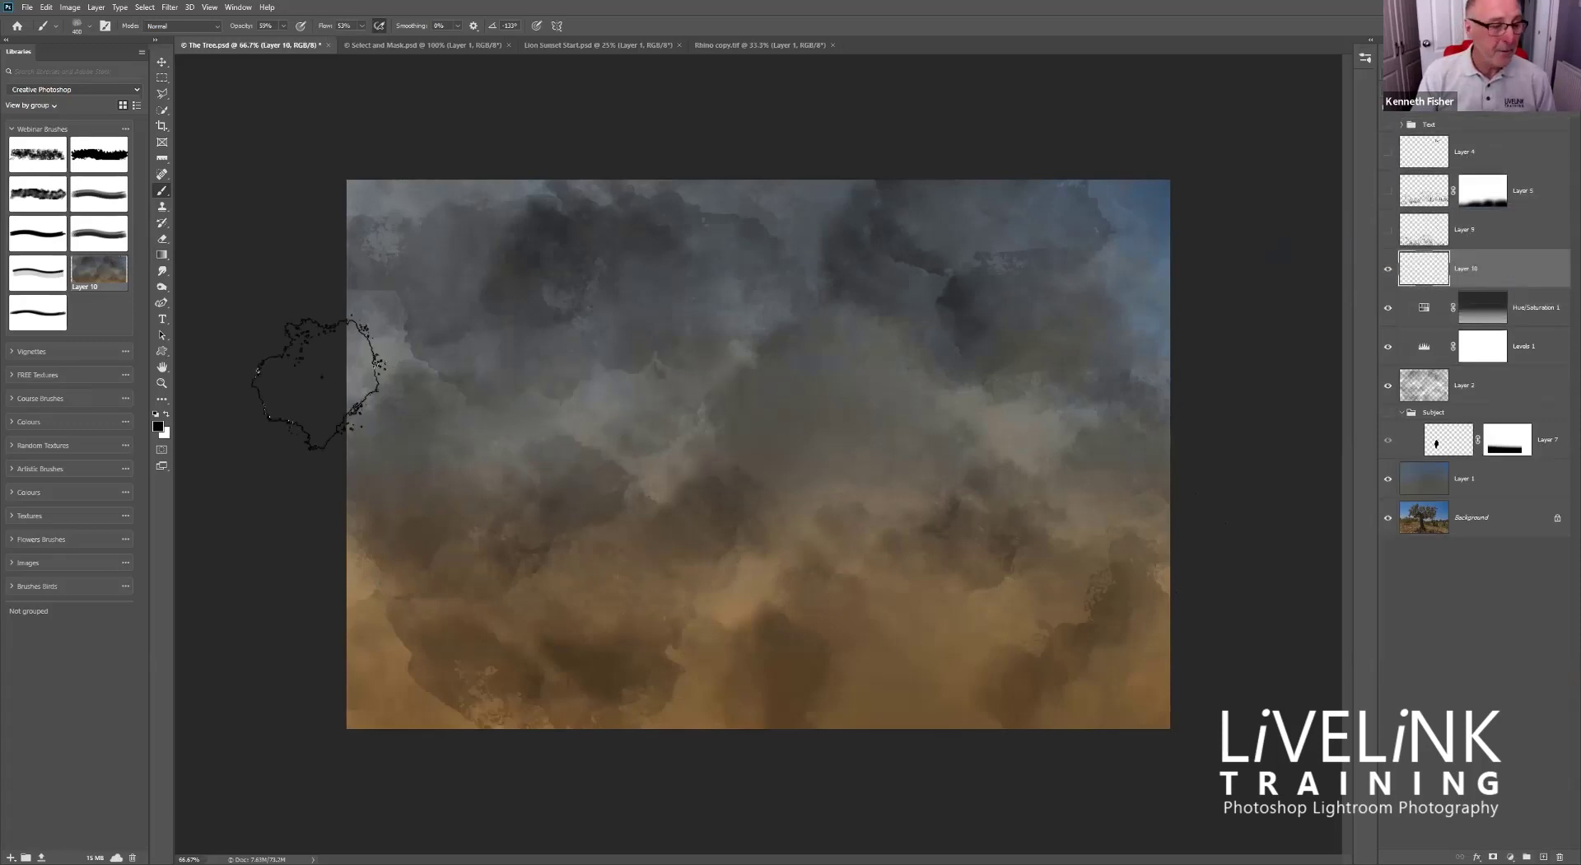
Stamp the wildflower brush once in the lower-left area at low opacity, and undo the stamp
{"action": "left_click", "coordinate": [29, 314]}
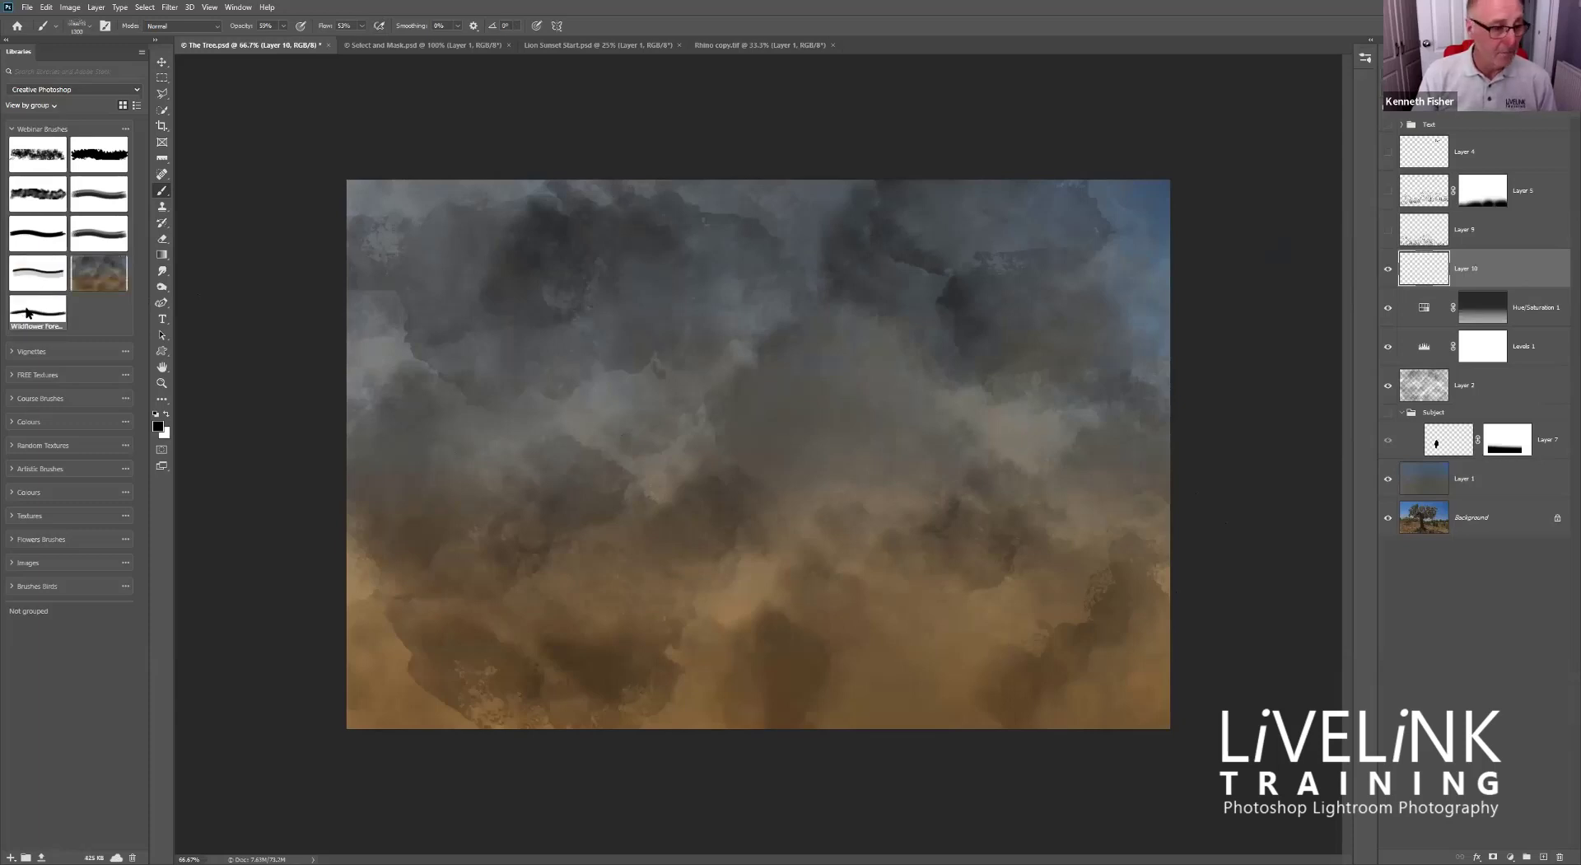
{"action": "left_click", "coordinate": [614, 629]}
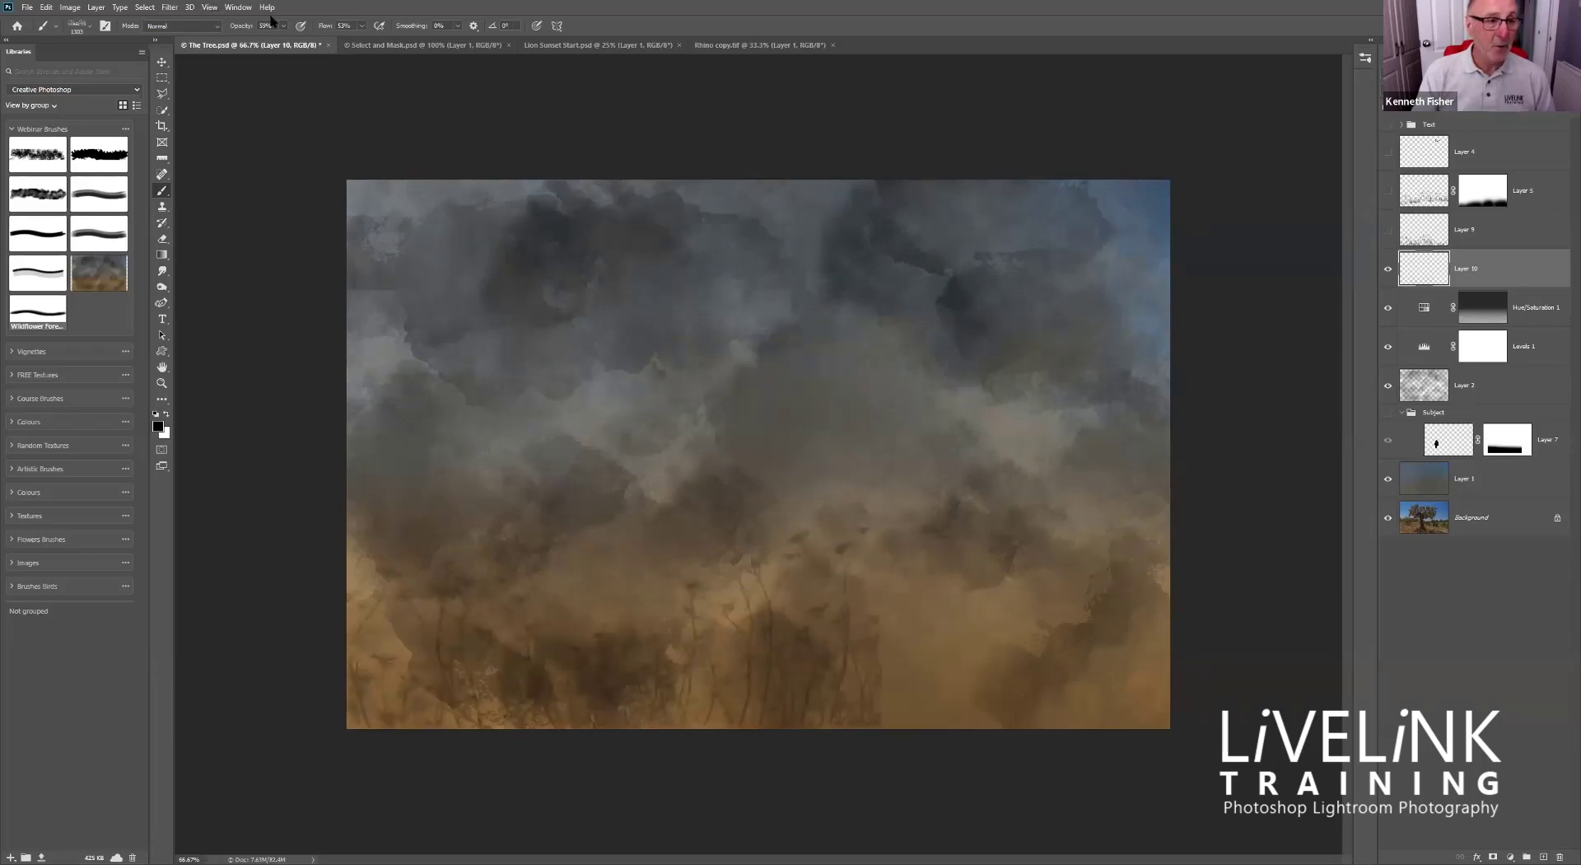
{"action": "left_click", "coordinate": [46, 7]}
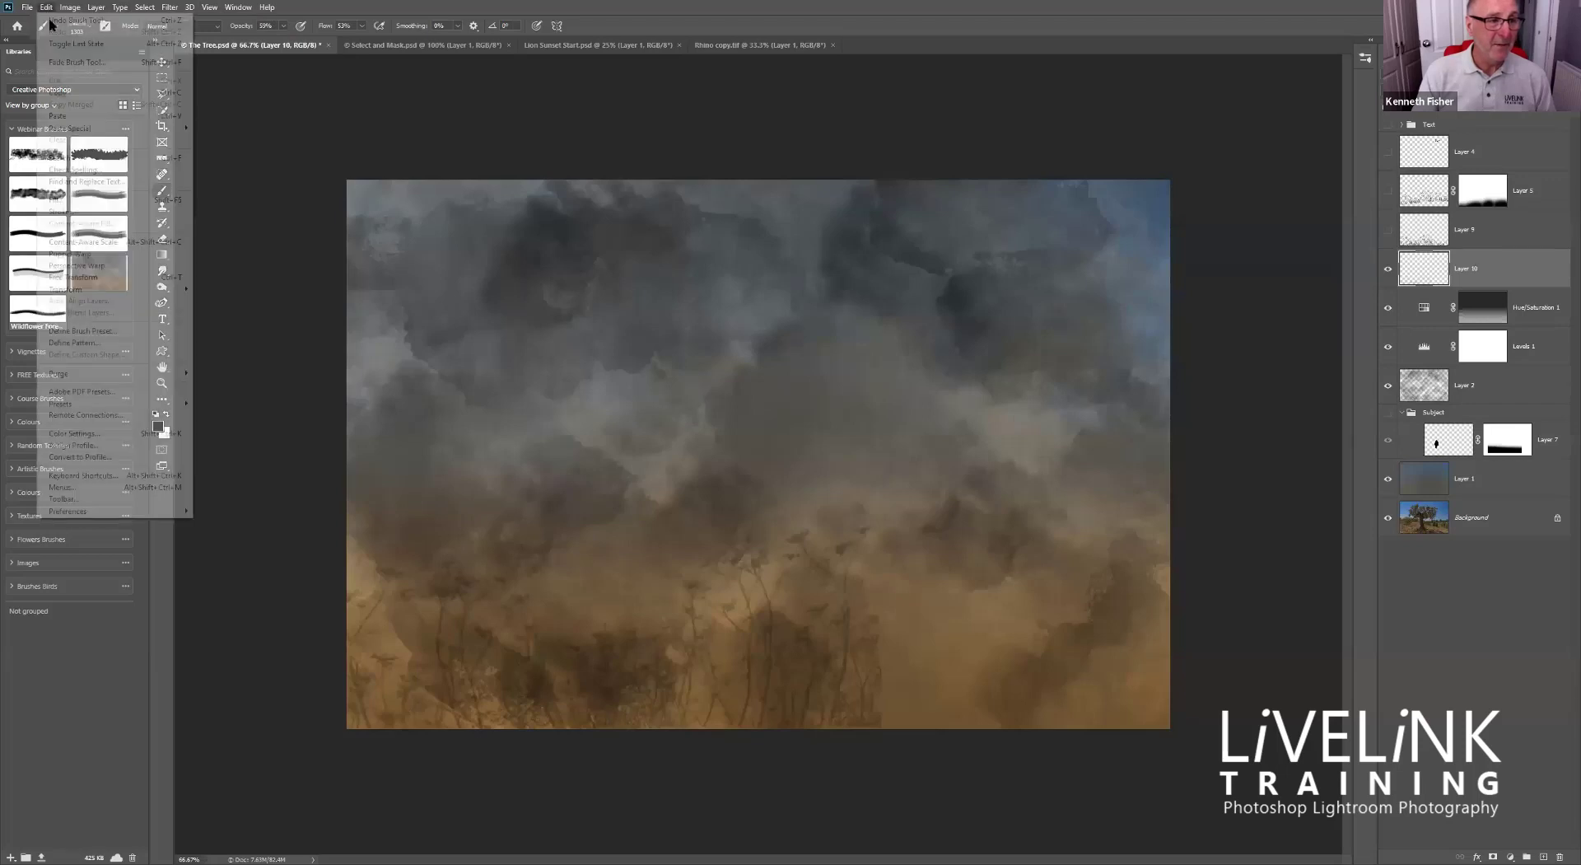
{"action": "left_click", "coordinate": [58, 19]}
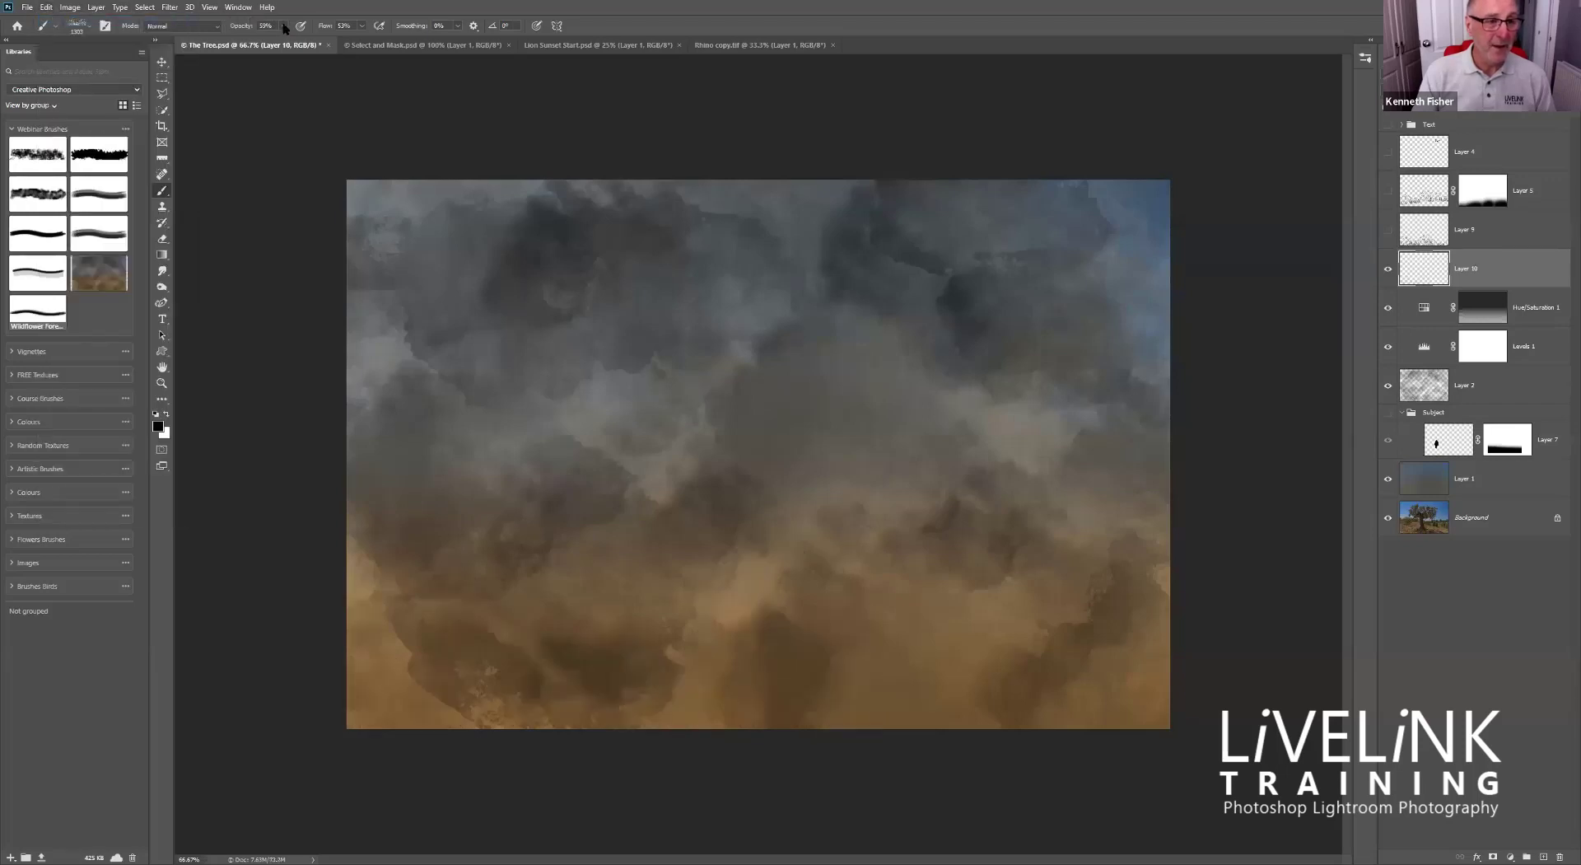
Set the brush opacity and flow to 100% and stamp the wildflower silhouettes across the lower-left of the canvas
{"action": "left_click", "coordinate": [282, 27]}
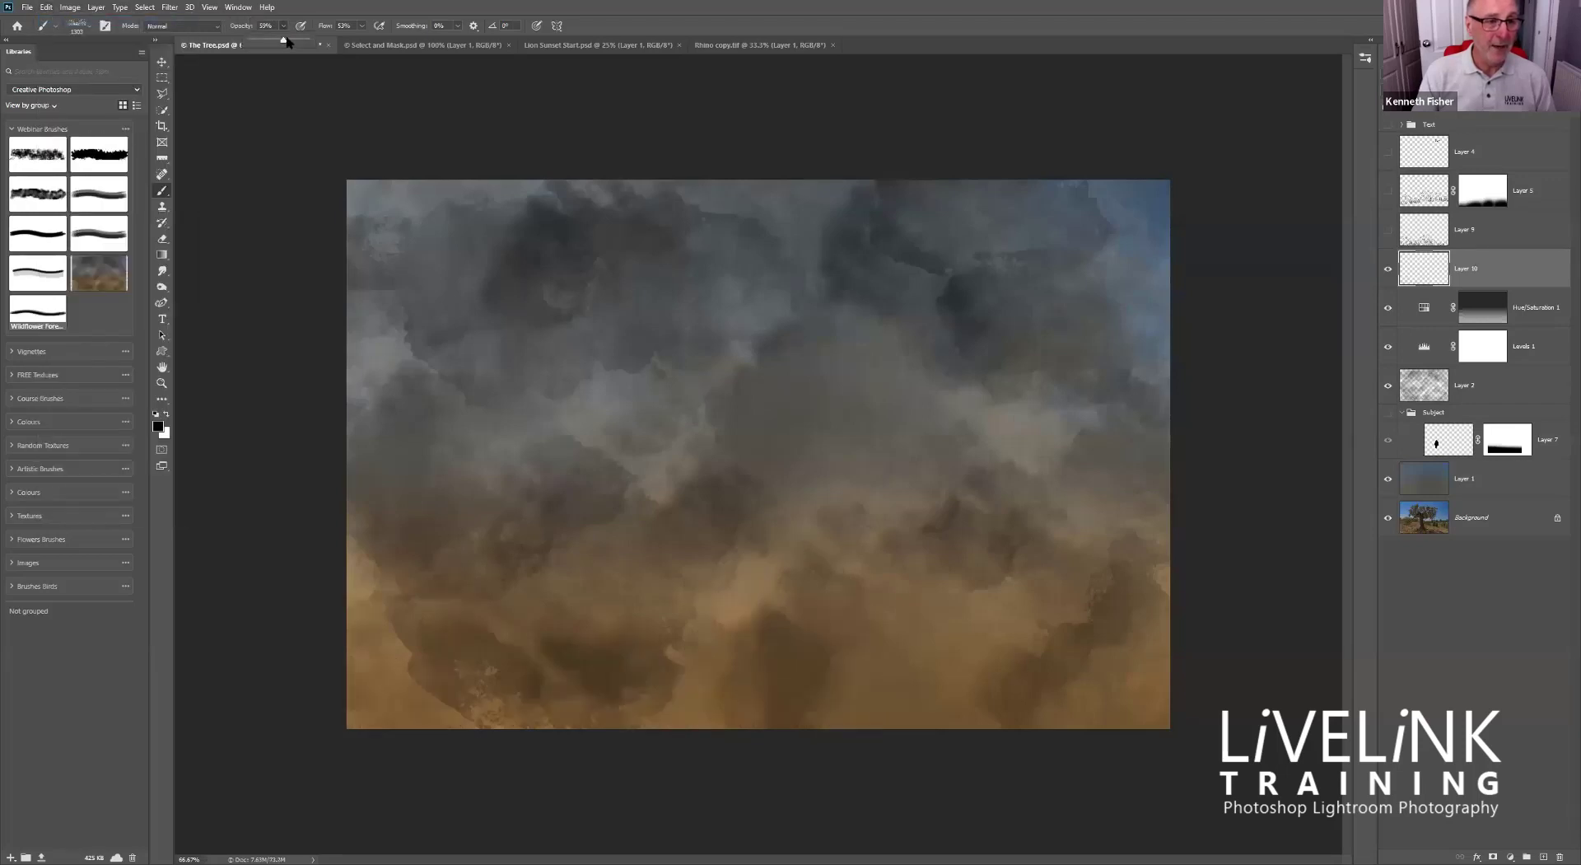
{"action": "left_click", "coordinate": [362, 26]}
{"action": "left_click_drag", "start_coordinate": [362, 40], "coordinate": [442, 47]}
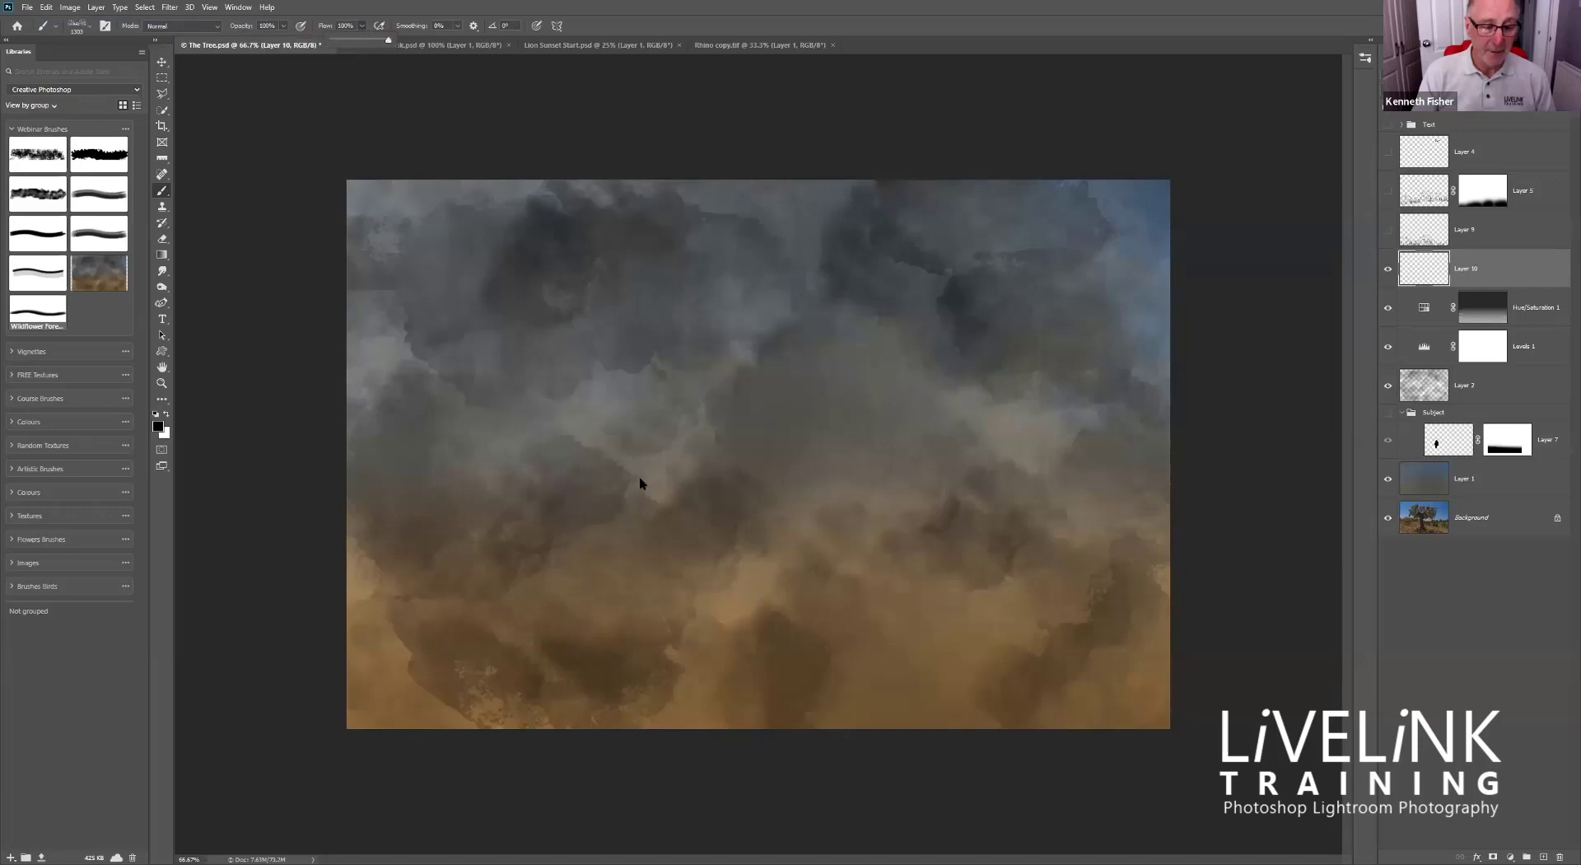
{"action": "left_click", "coordinate": [615, 630]}
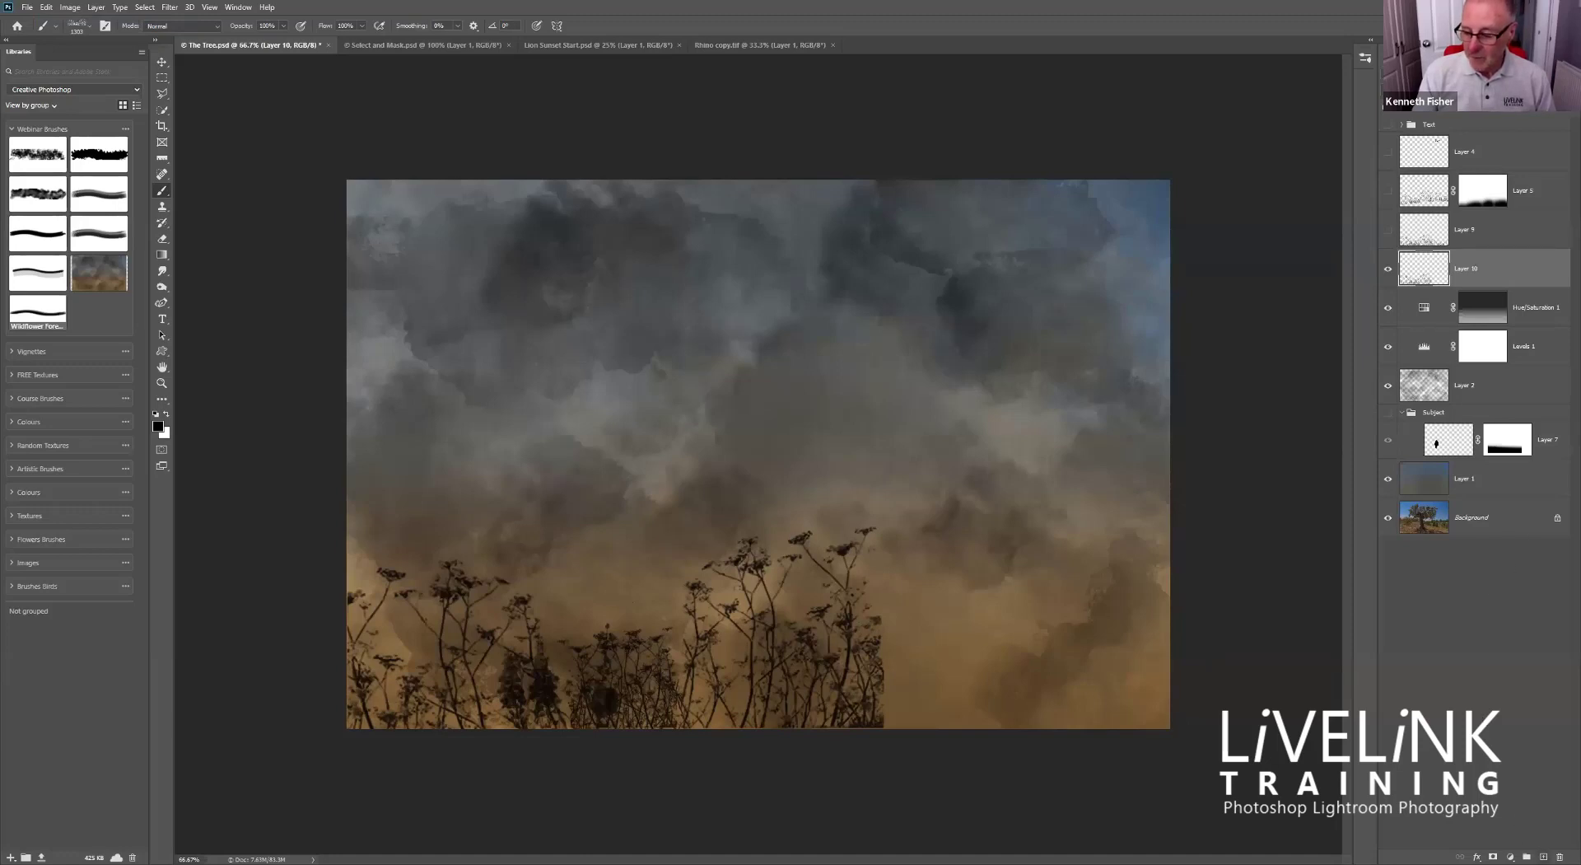
Add a new layer, stamp the wildflower silhouettes across the lower-right of the canvas, and flip them horizontally
{"action": "key", "text": "ctrl+shift+alt+n"}
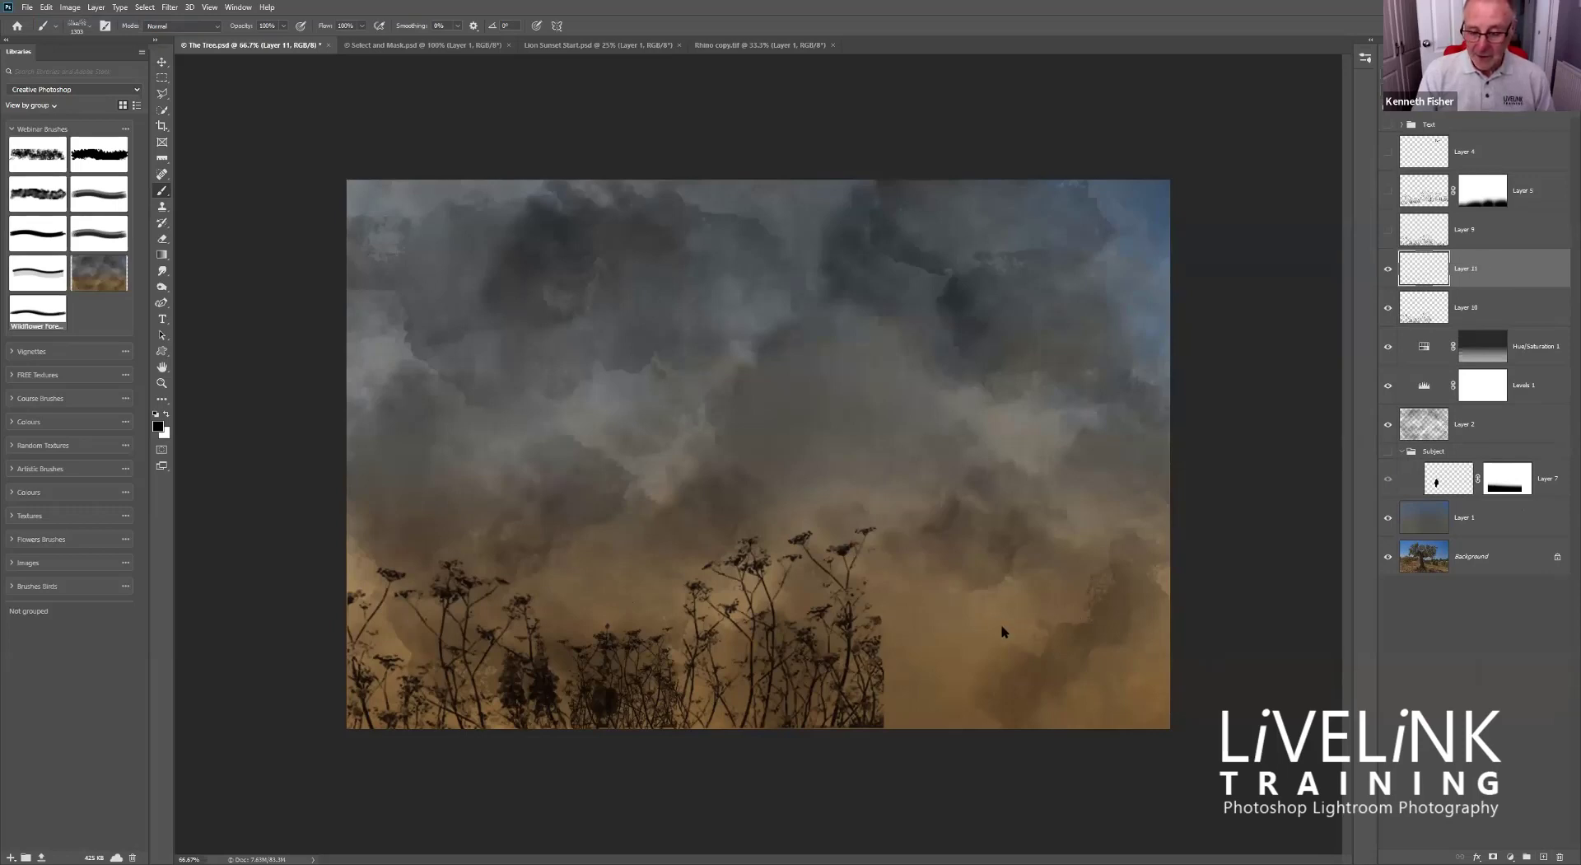
{"action": "left_click", "coordinate": [1038, 632]}
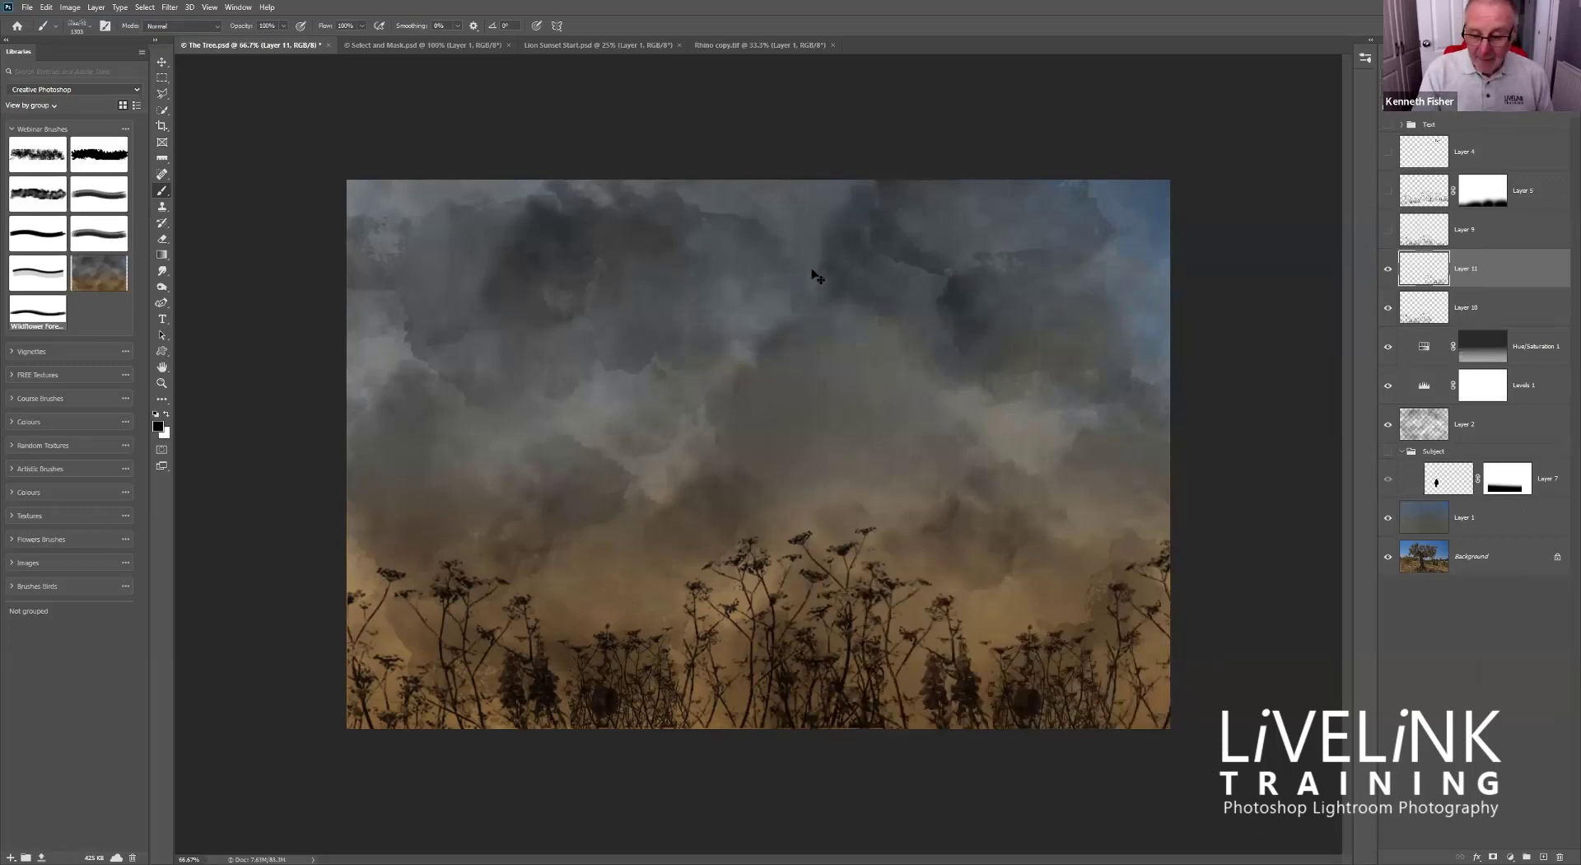
{"action": "key", "text": "ctrl+t"}
{"action": "right_click", "coordinate": [998, 568]}
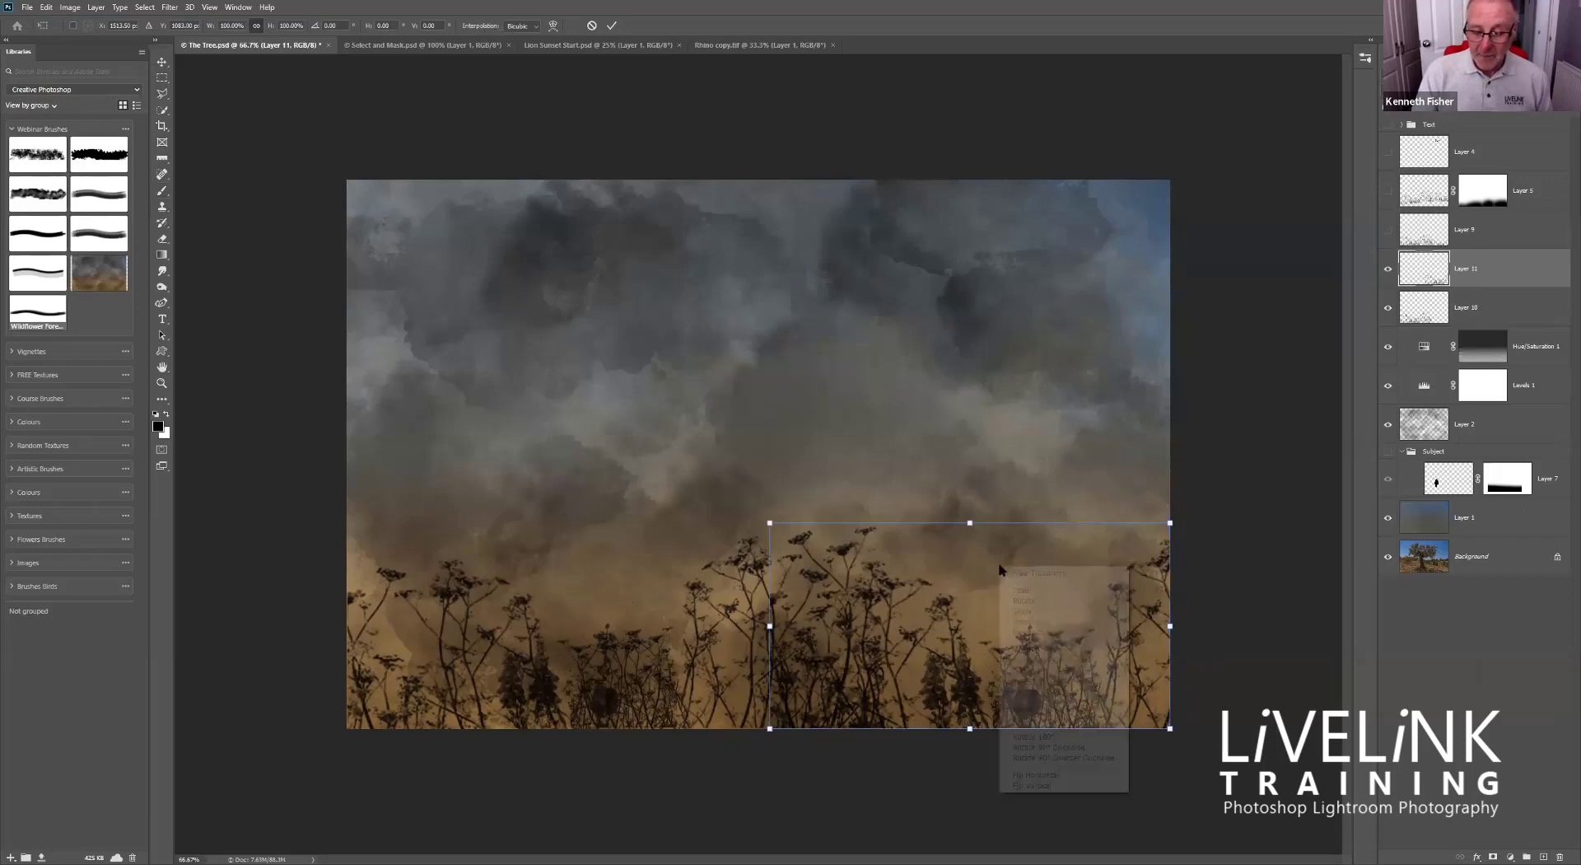
{"action": "left_click", "coordinate": [1052, 777]}
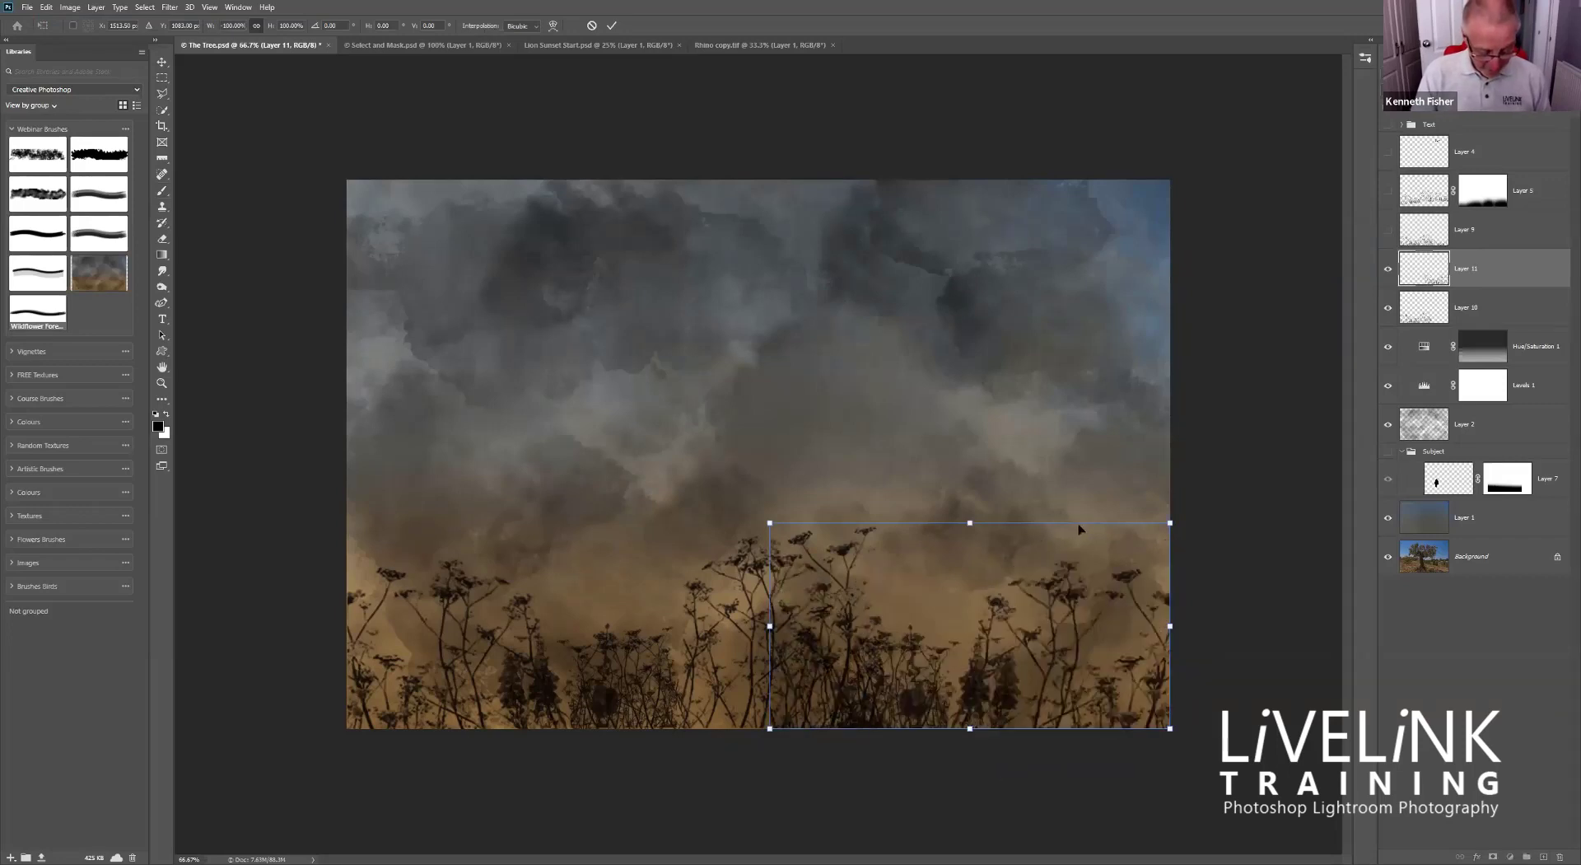
Distort the flipped flowers by pulling both upper corners down and inward, and stretch them slightly past the canvas's right edge
{"action": "left_click_drag", "start_coordinate": [1172, 523], "coordinate": [1146, 552]}
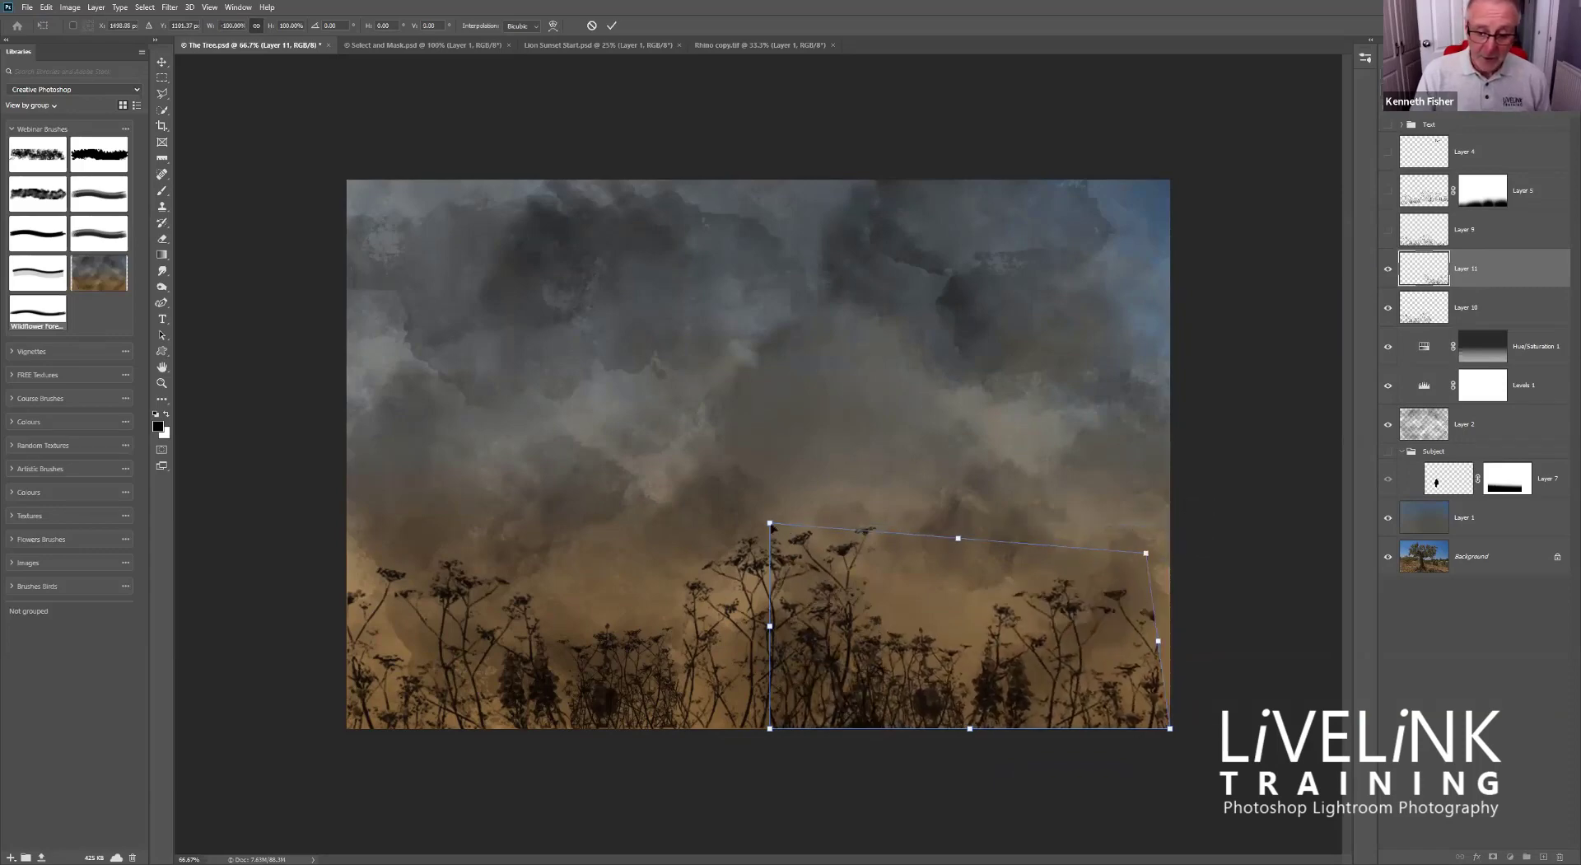
{"action": "left_click_drag", "start_coordinate": [772, 527], "coordinate": [785, 557]}
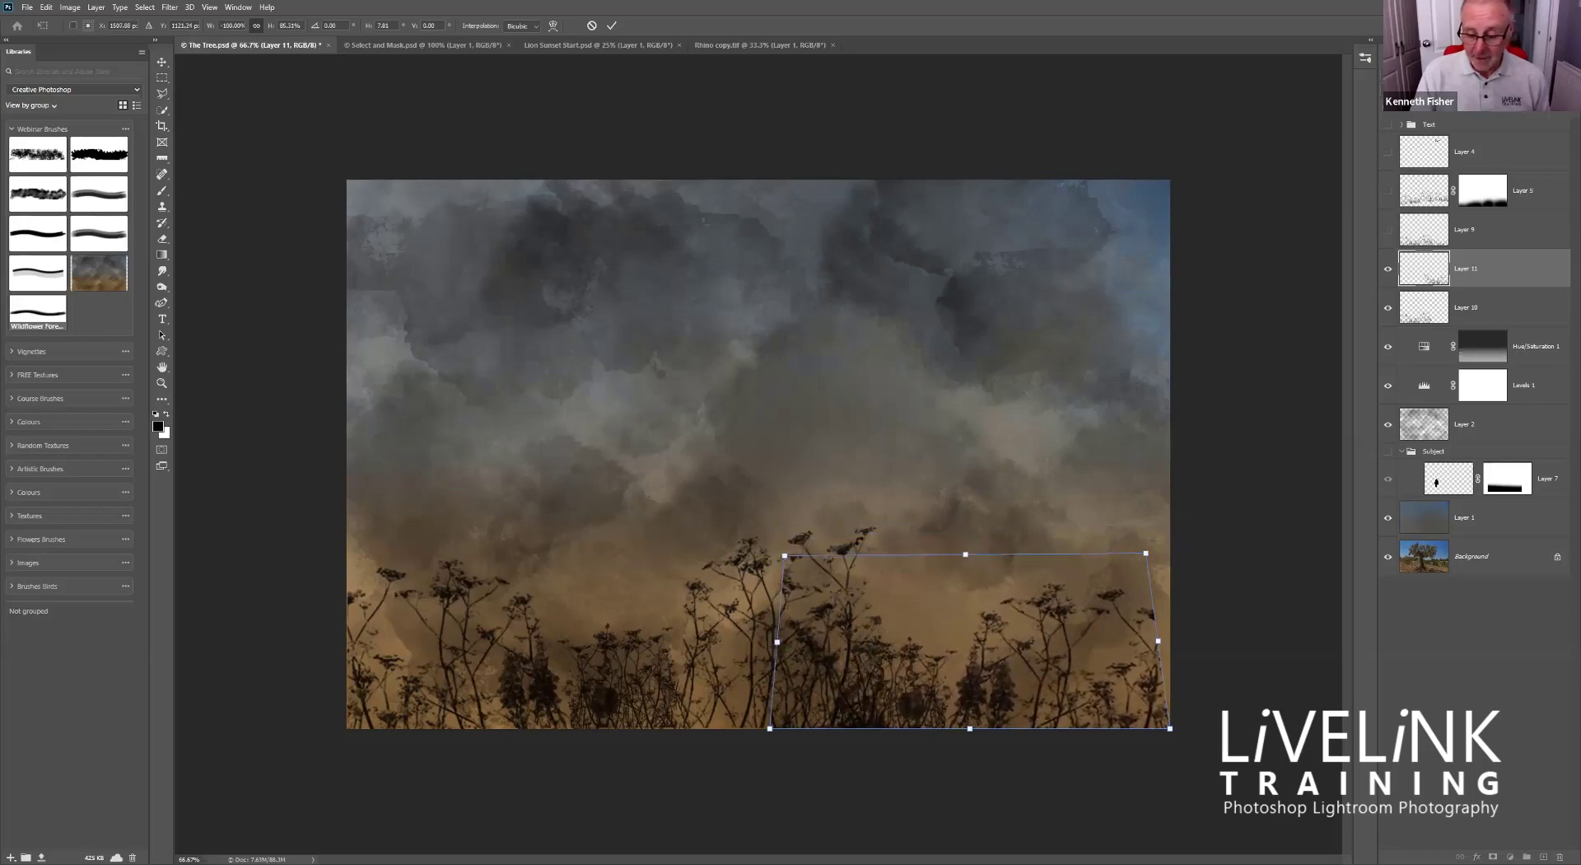
{"action": "key", "text": "Return"}
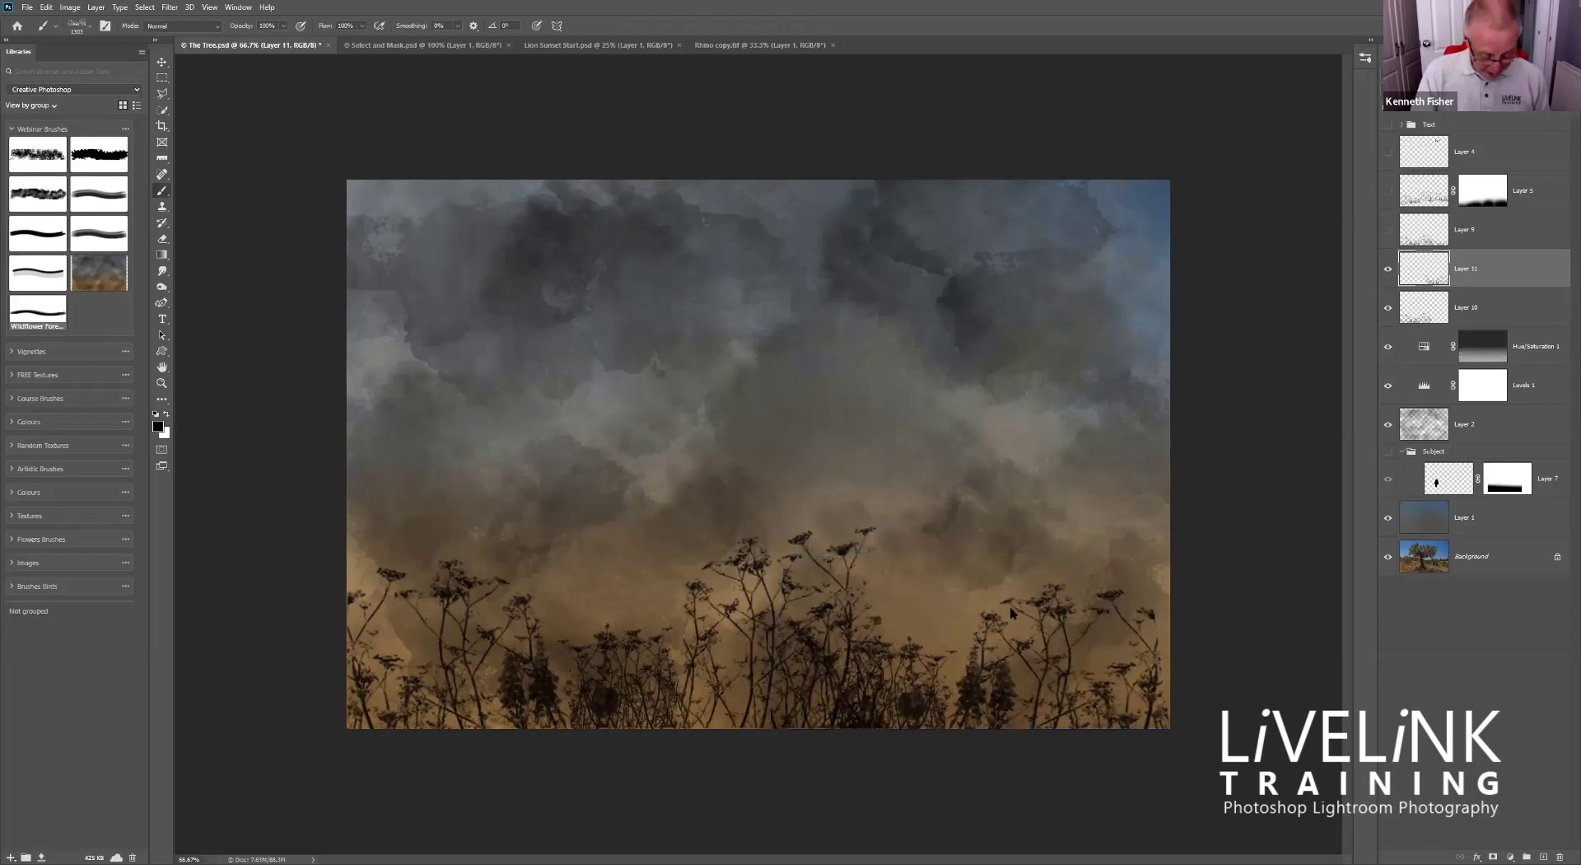
{"action": "key", "text": "ctrl+t"}
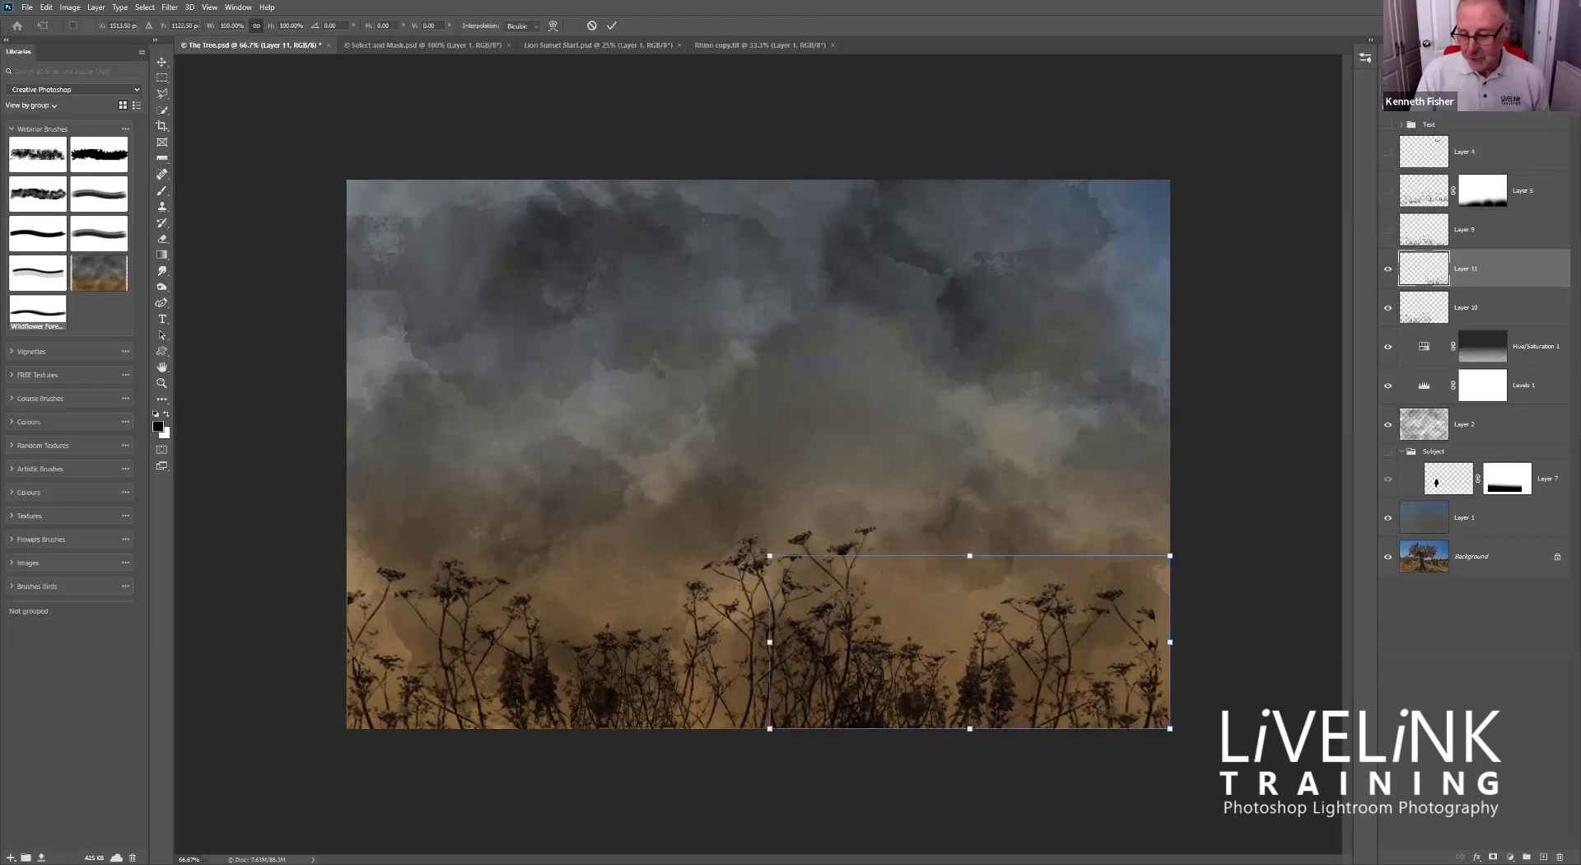
{"action": "left_click_drag", "start_coordinate": [1170, 645], "coordinate": [1184, 645]}
{"action": "key", "text": "Return"}
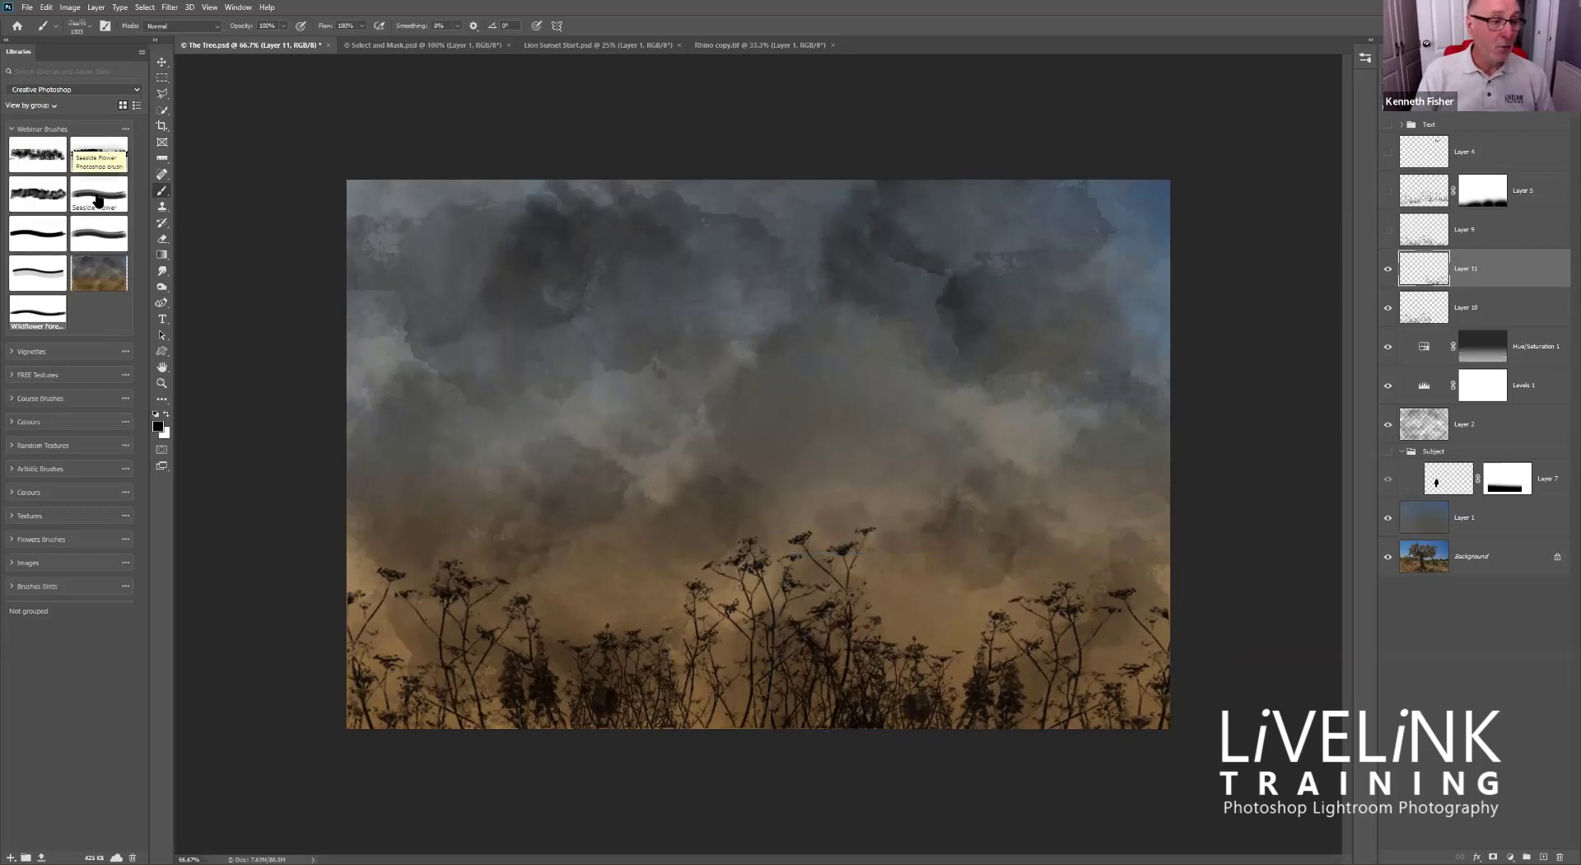
Try the enlarged Seaside Flower brush on a new layer over the left-hand flowers, and undo the stamp
{"action": "left_click", "coordinate": [98, 236]}
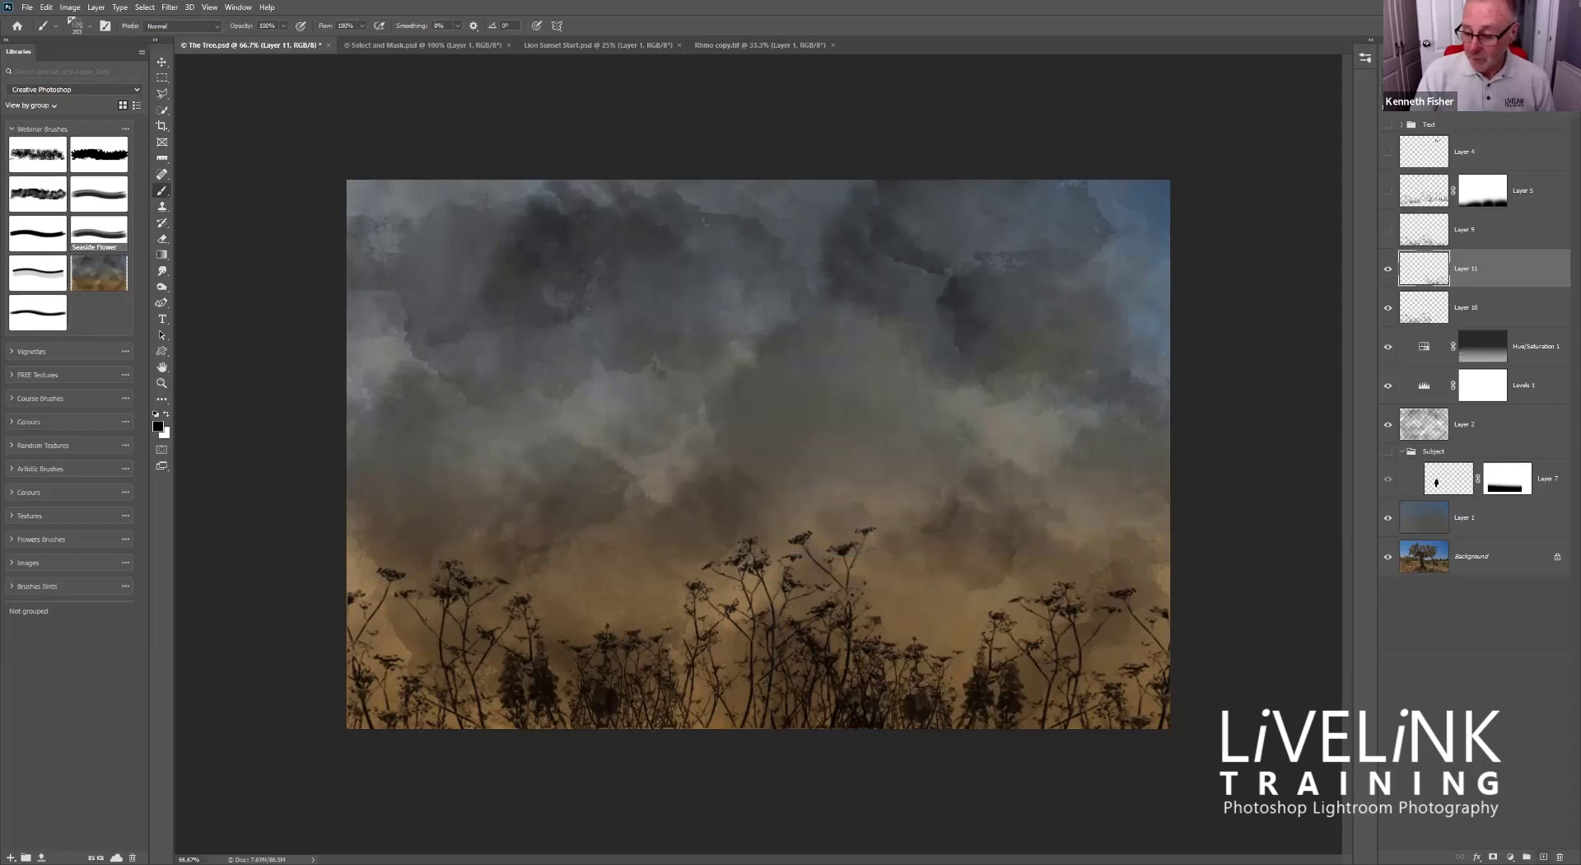
{"action": "left_click", "coordinate": [1543, 856]}
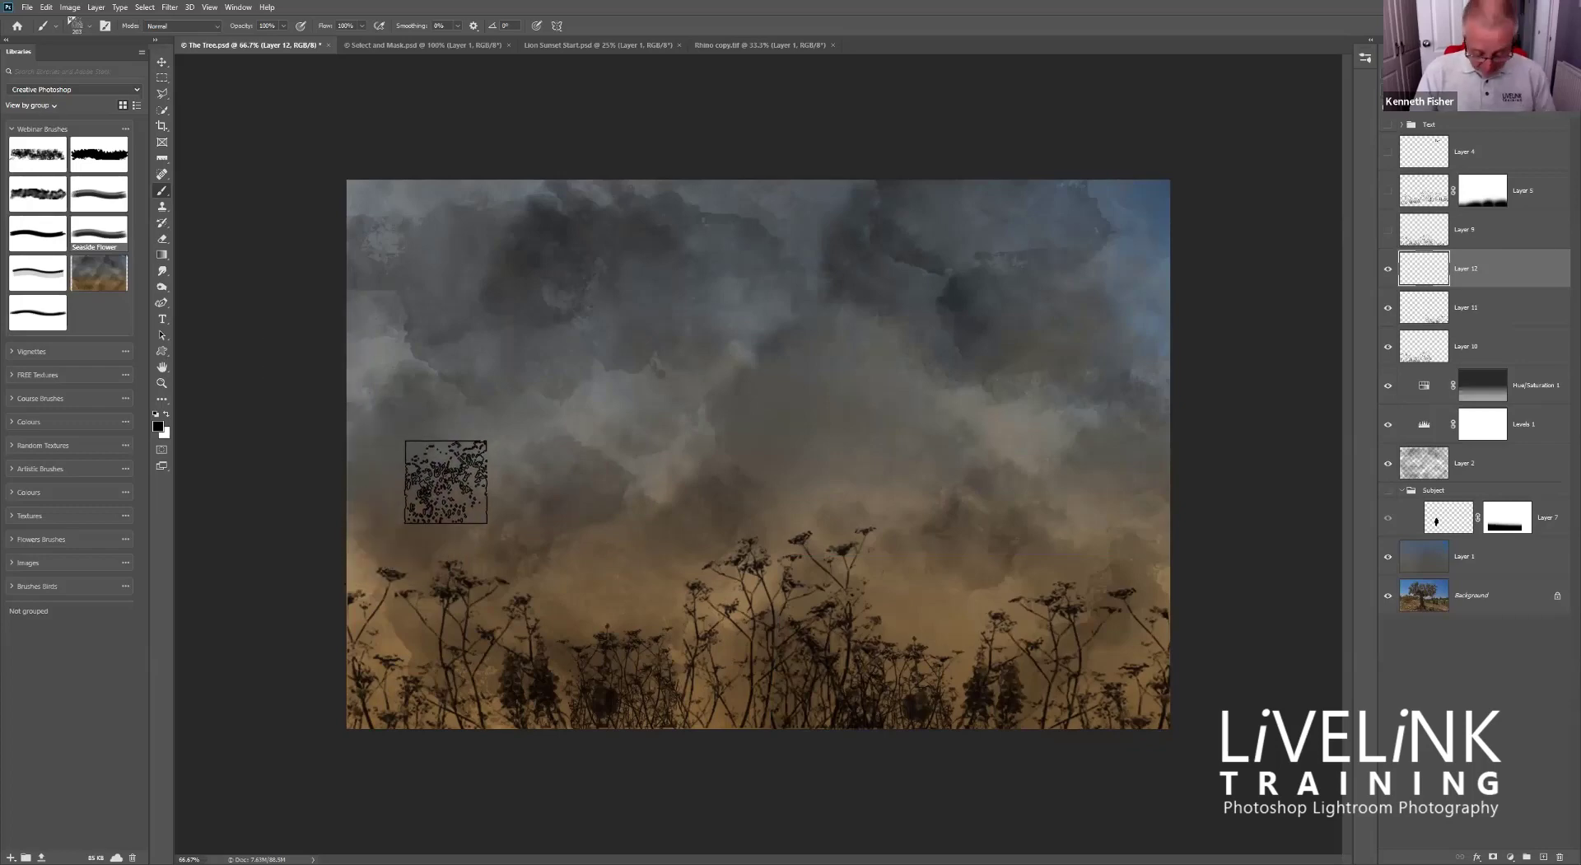
{"action": "key", "text": "bracketright"}
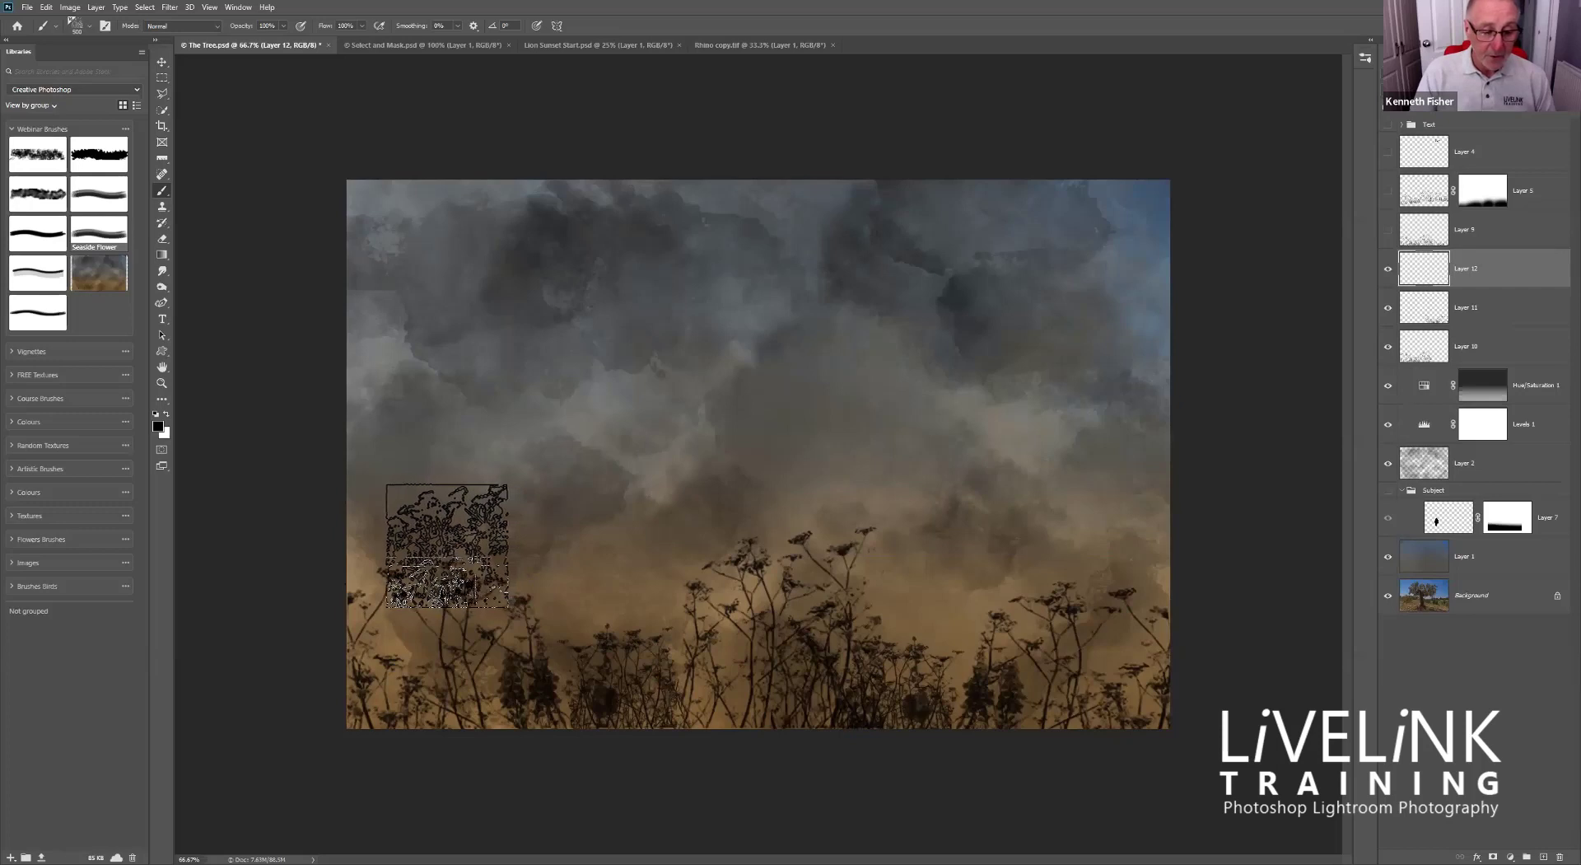
{"action": "left_click_drag", "start_coordinate": [450, 546], "coordinate": [549, 550]}
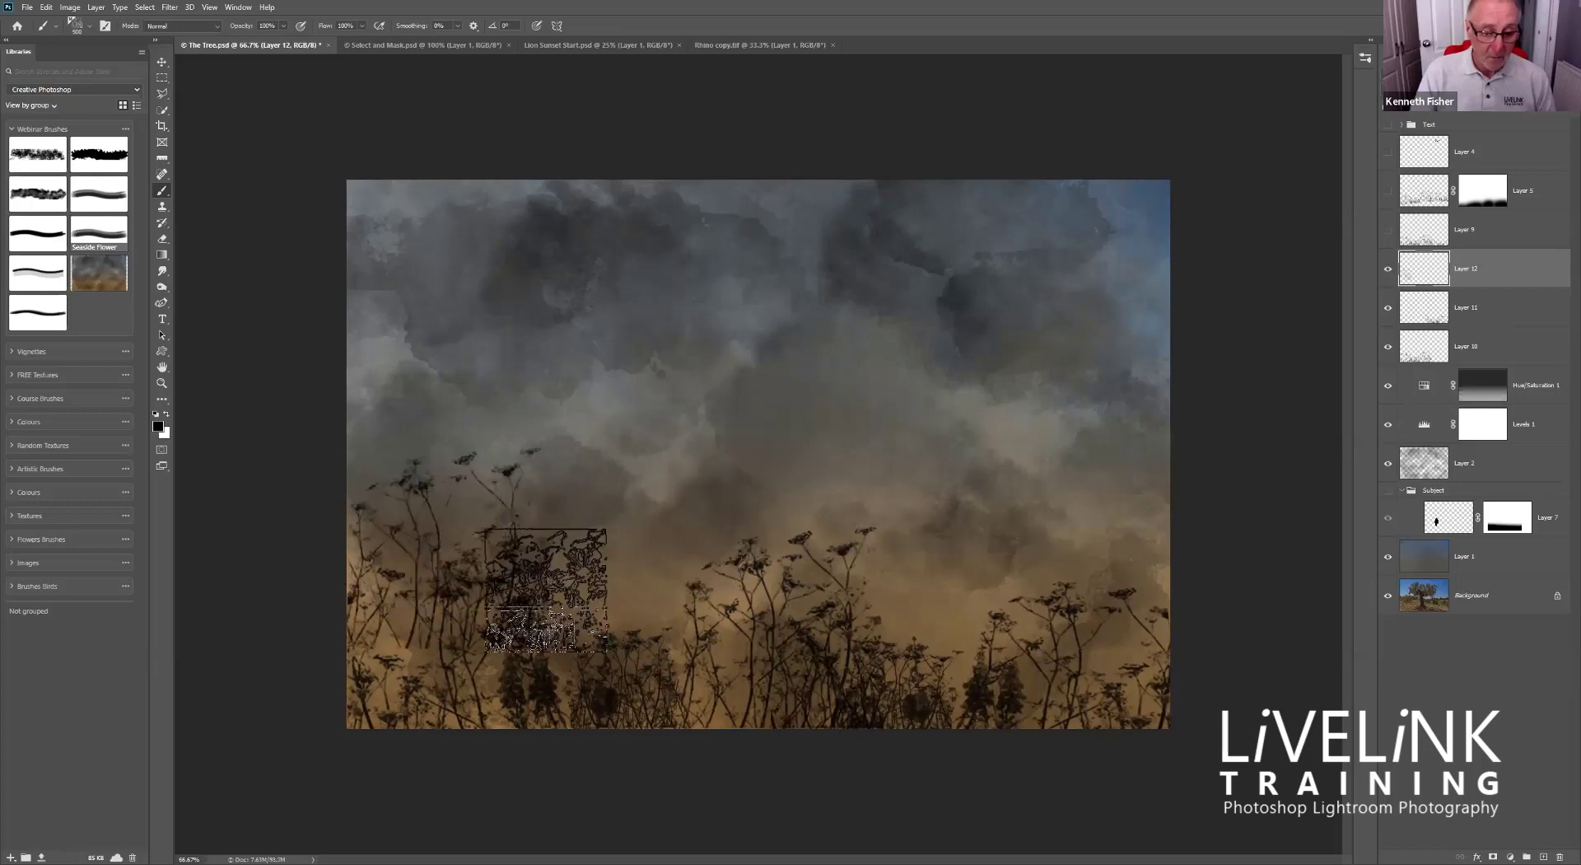
{"action": "left_click", "coordinate": [47, 7]}
{"action": "left_click", "coordinate": [73, 38]}
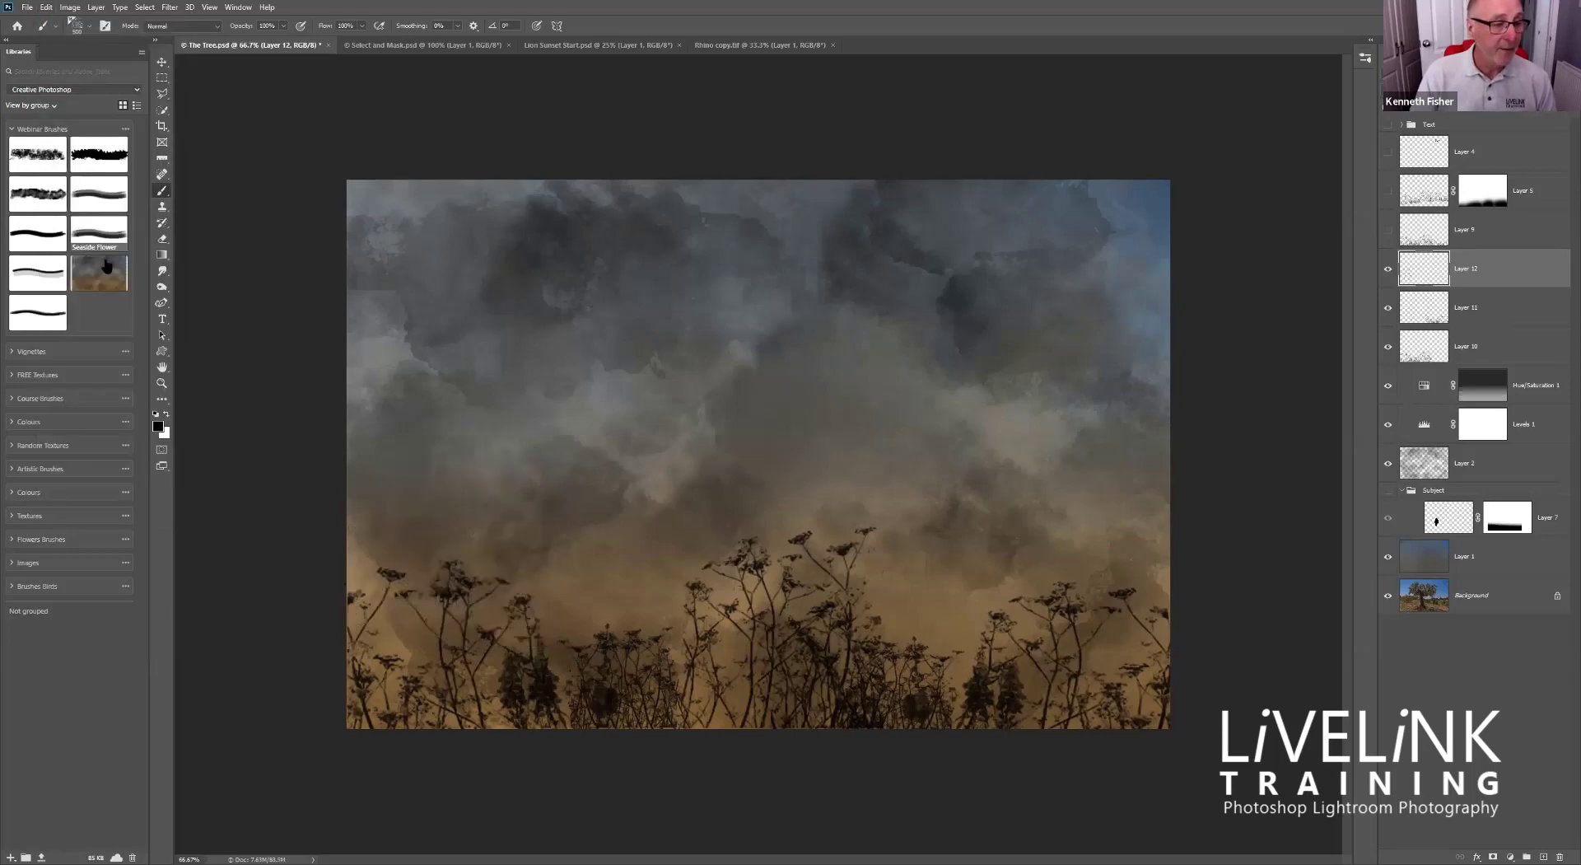
Choose the Wild Flower Dead brush, reduce its size to 300 px, and stamp one flower head among the lower-left stems
{"action": "left_click", "coordinate": [36, 280]}
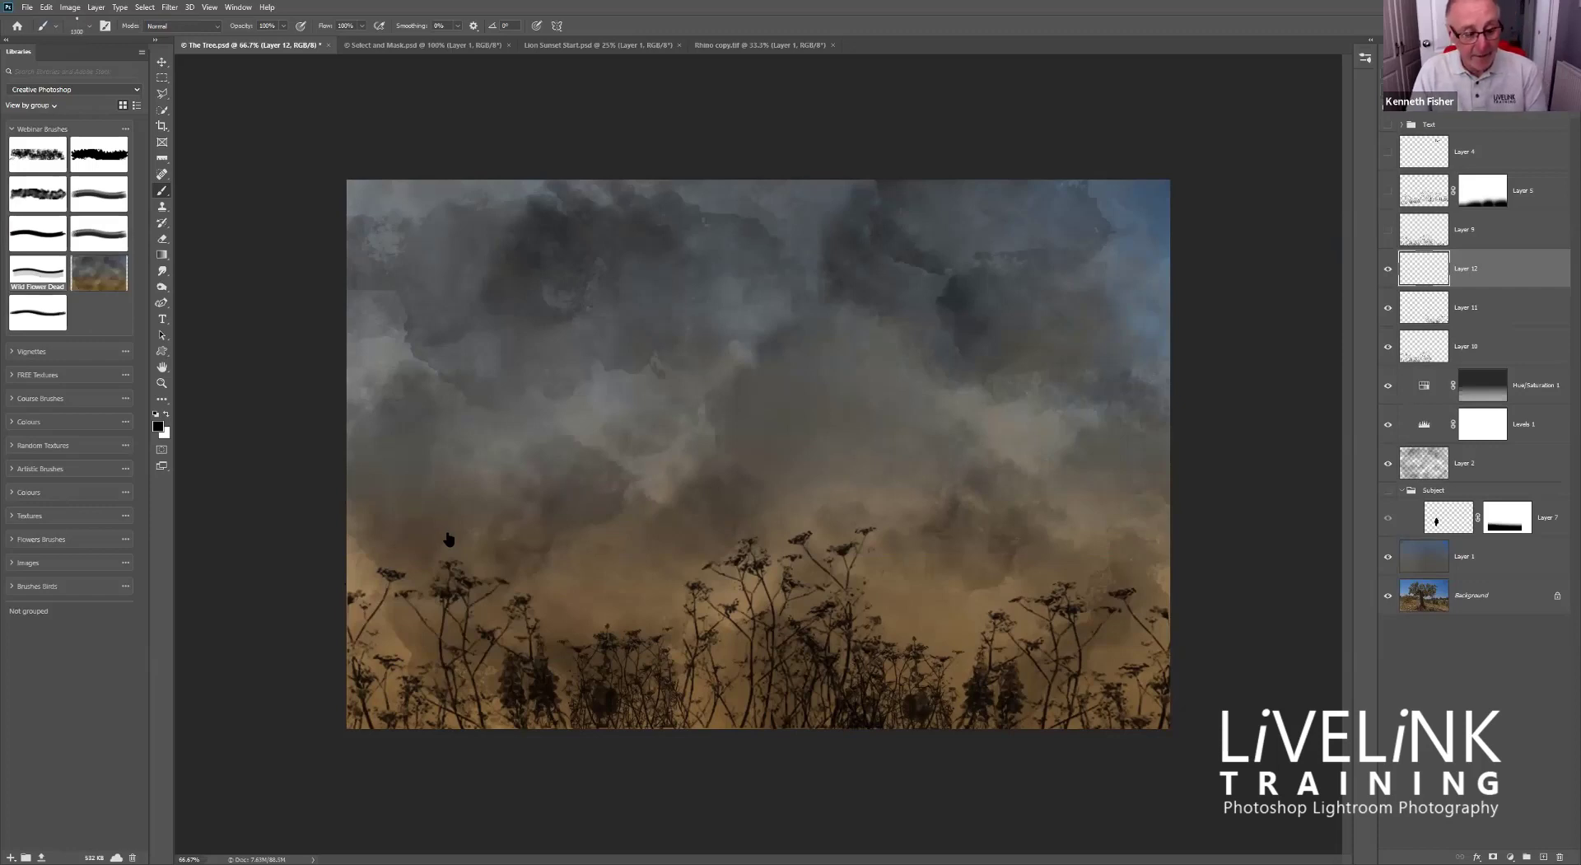
{"action": "key", "text": "bracketleft"}
{"action": "key", "text": "bracketleft"}
{"action": "key", "text": "bracketleft"}
{"action": "key", "text": "bracketleft"}
{"action": "key", "text": "bracketleft"}
{"action": "key", "text": "bracketleft"}
{"action": "key", "text": "bracketleft"}
{"action": "key", "text": "bracketleft"}
{"action": "key", "text": "bracketleft"}
{"action": "key", "text": "bracketleft"}
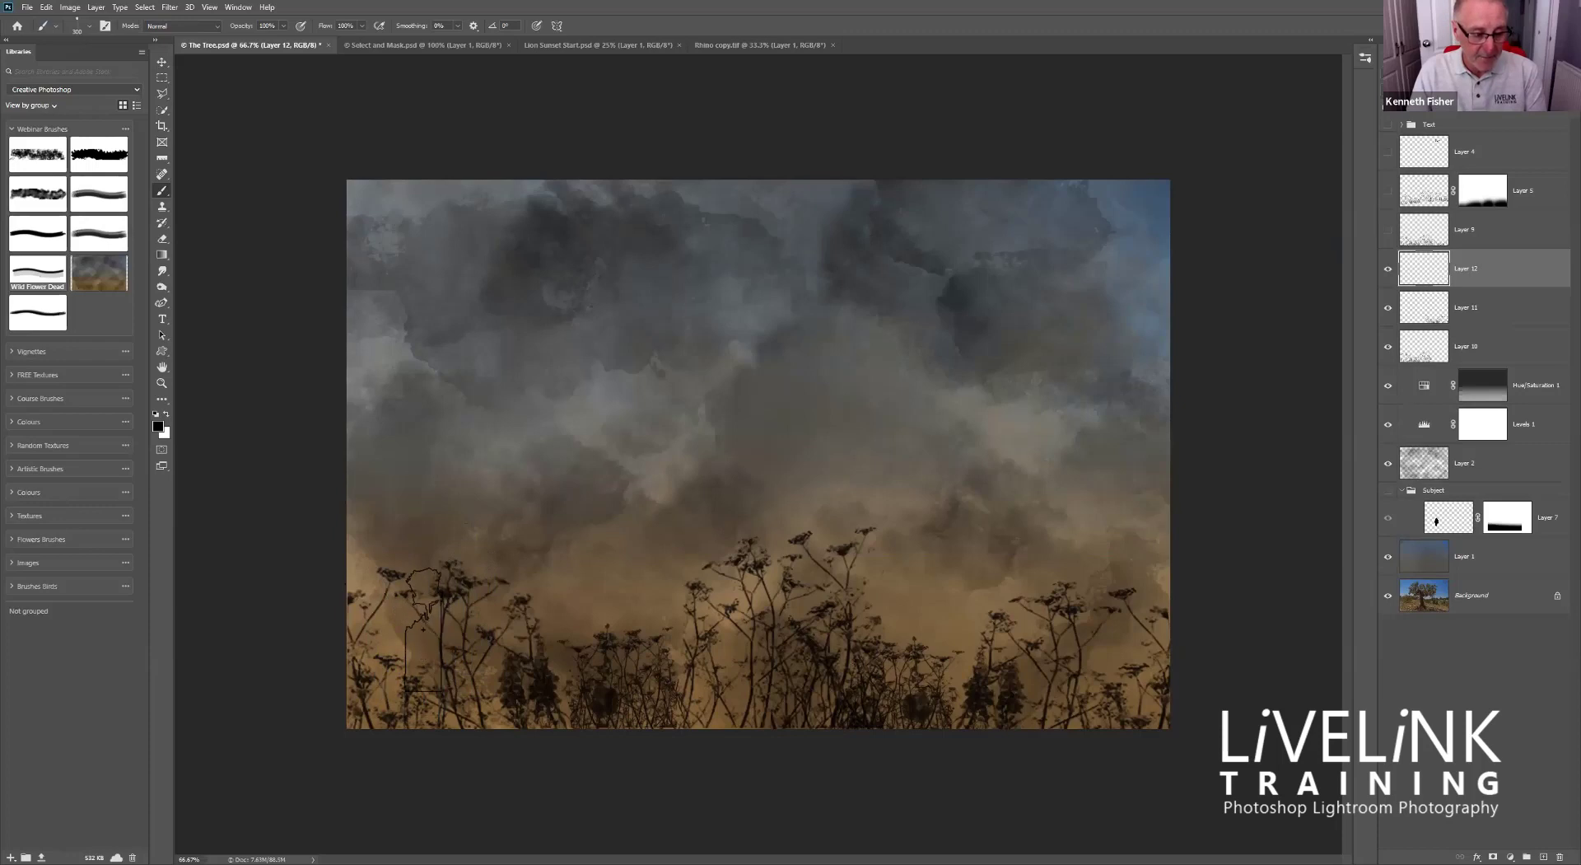
{"action": "left_click", "coordinate": [410, 667]}
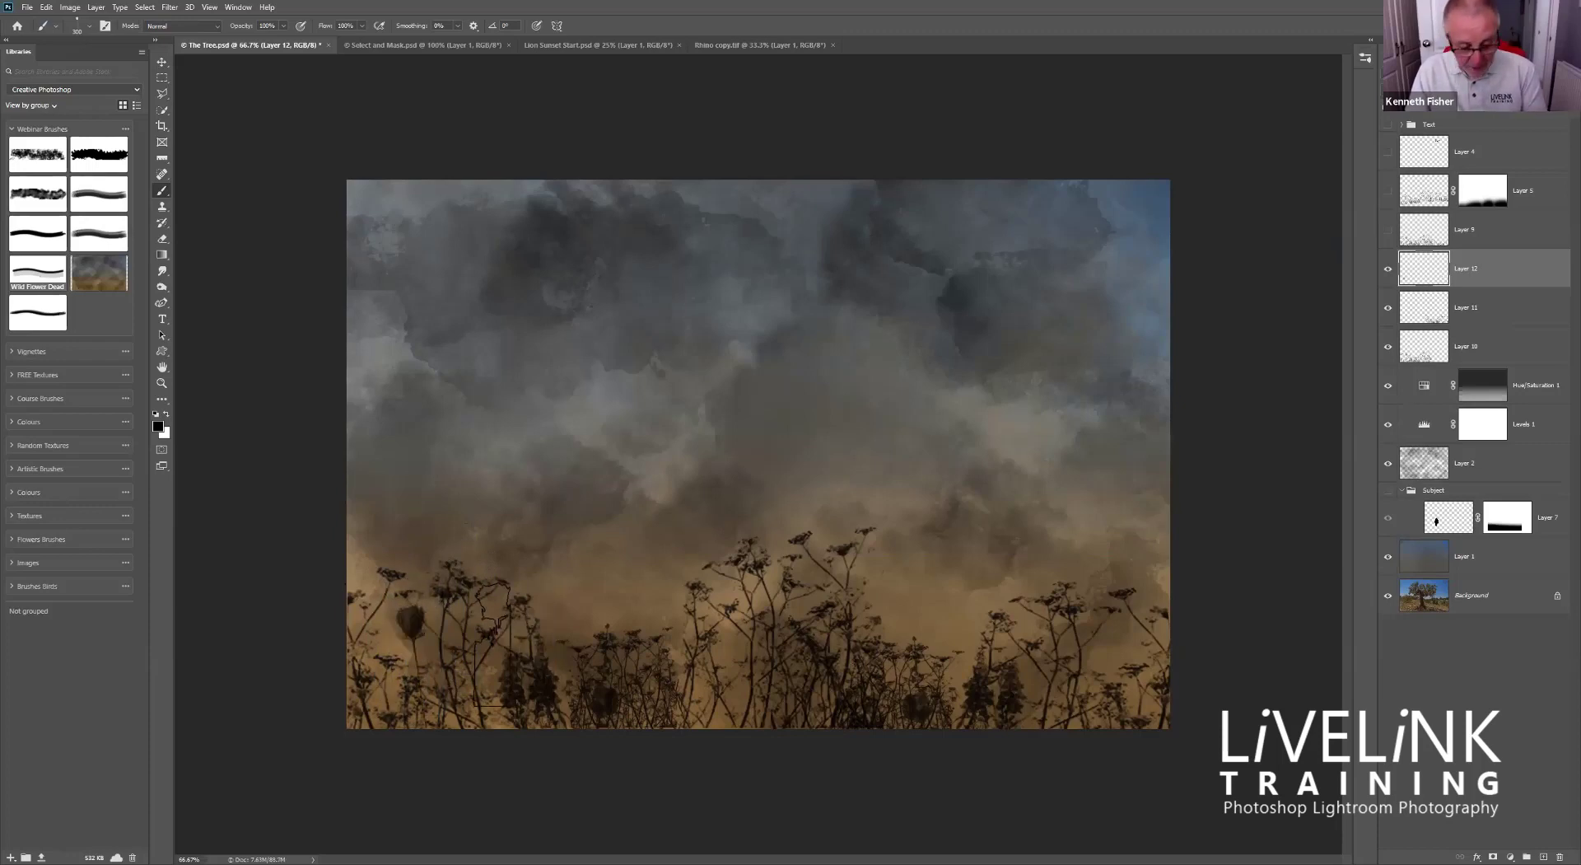
Rotate the brush tip to -15° and stamp another dead flower head among the lower-right stems
{"action": "key", "text": "Right"}
{"action": "key", "text": "Right"}
{"action": "key", "text": "Right"}
{"action": "key", "text": "Right"}
{"action": "key", "text": "Right"}
{"action": "key", "text": "Right"}
{"action": "key", "text": "Right"}
{"action": "key", "text": "Right"}
{"action": "key", "text": "Right"}
{"action": "key", "text": "Right"}
{"action": "key", "text": "Right"}
{"action": "key", "text": "Right"}
{"action": "key", "text": "Right"}
{"action": "key", "text": "Right"}
{"action": "key", "text": "Right"}
{"action": "key", "text": "Right"}
{"action": "key", "text": "Right"}
{"action": "key", "text": "Right"}
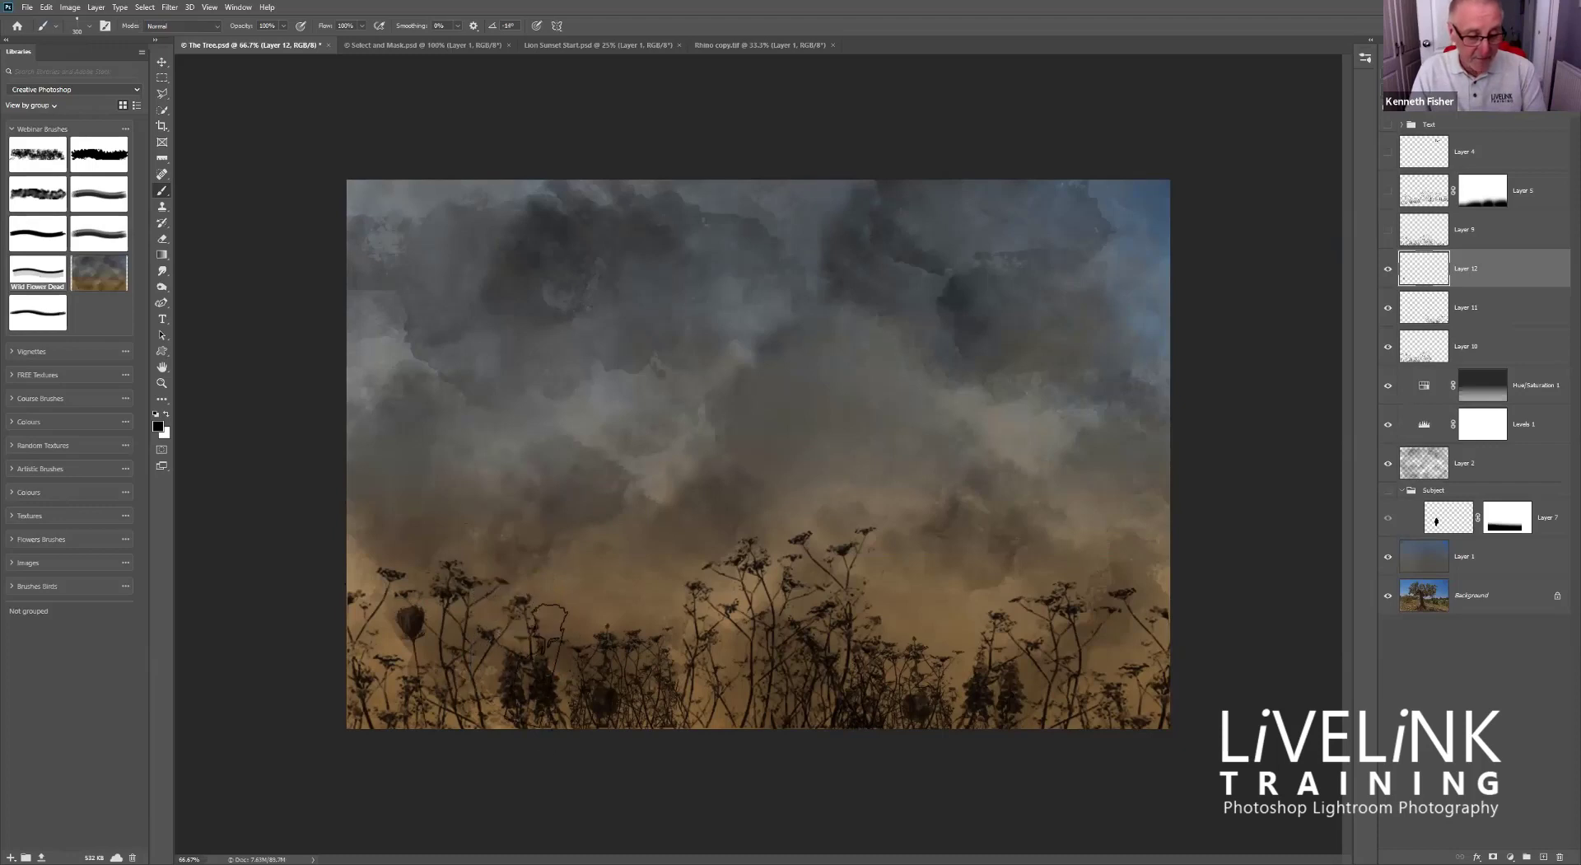
{"action": "key", "text": "Left"}
{"action": "key", "text": "Left"}
{"action": "key", "text": "Left"}
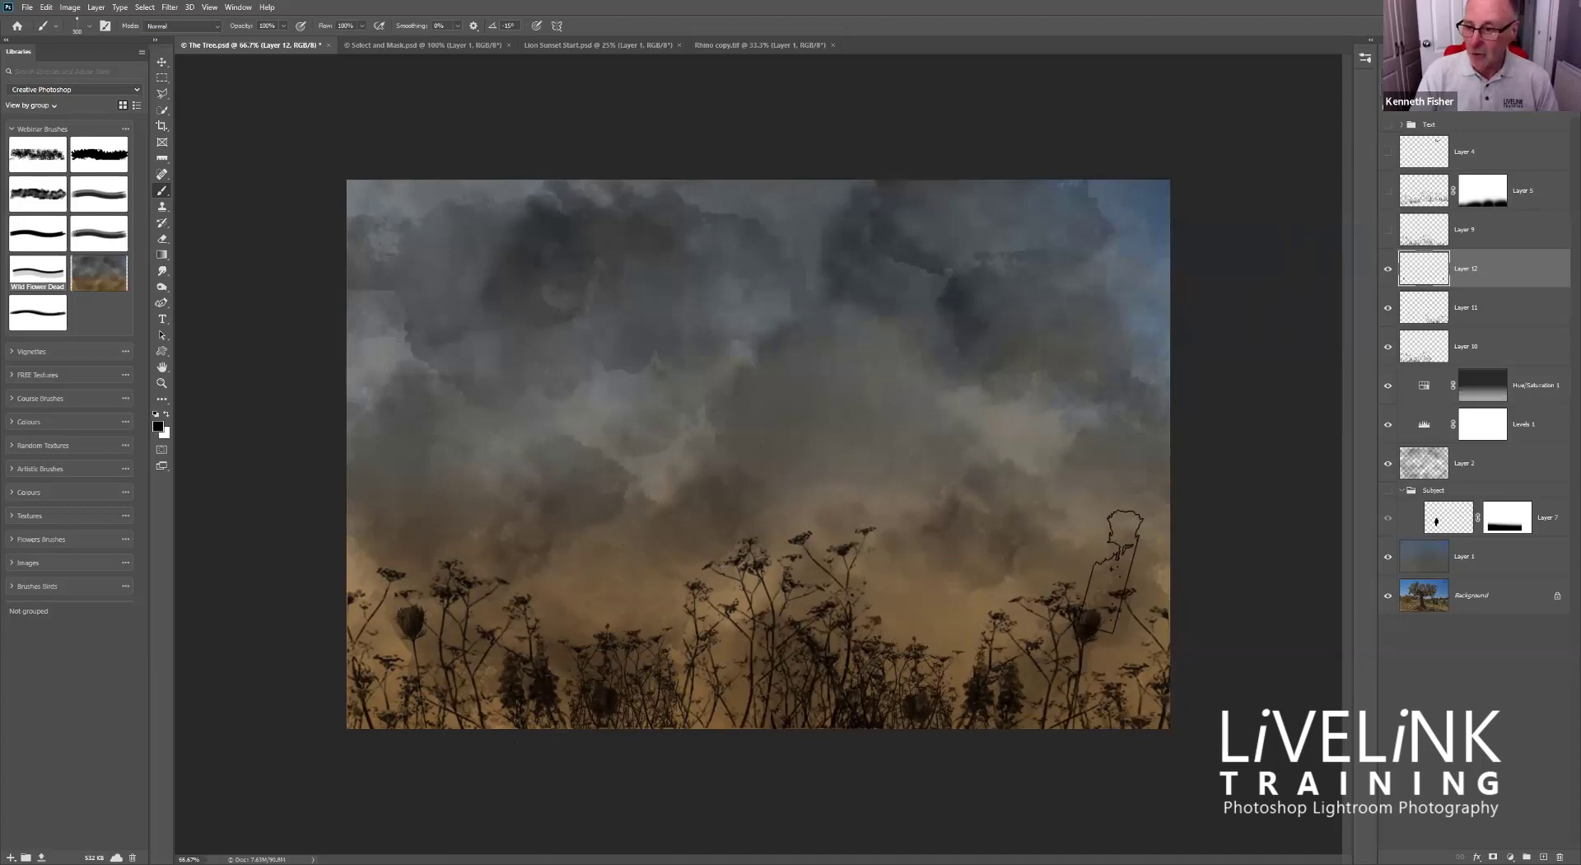
Show the prepared flower layer without a mask and delete the three newly painted flower layers above Hue/Saturation 1
{"action": "left_click", "coordinate": [1506, 237]}
{"action": "left_click", "coordinate": [1507, 272]}
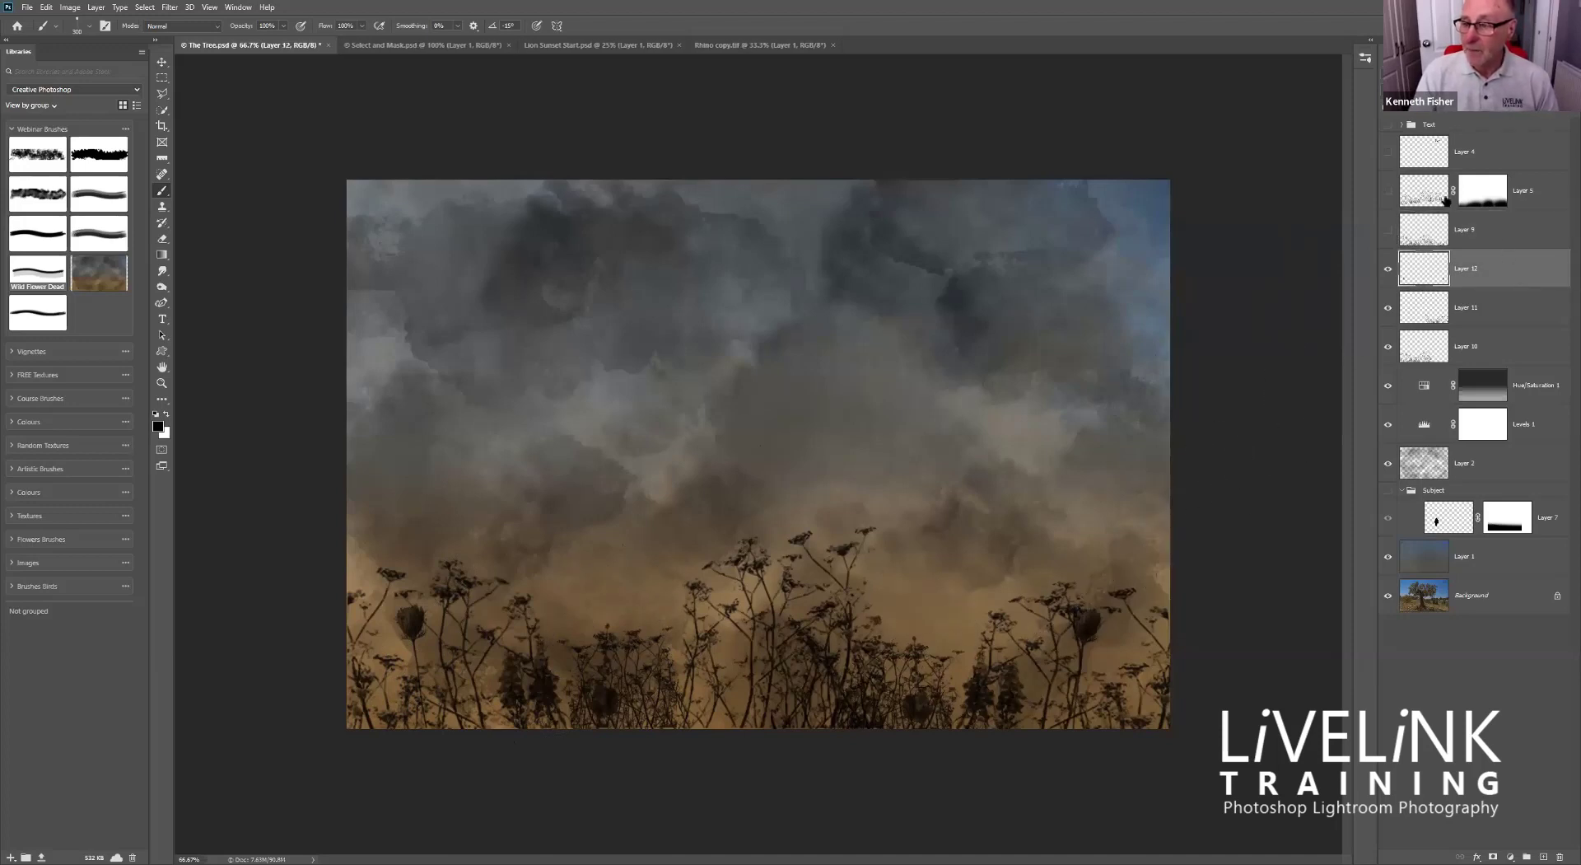
{"action": "left_click", "coordinate": [1500, 313]}
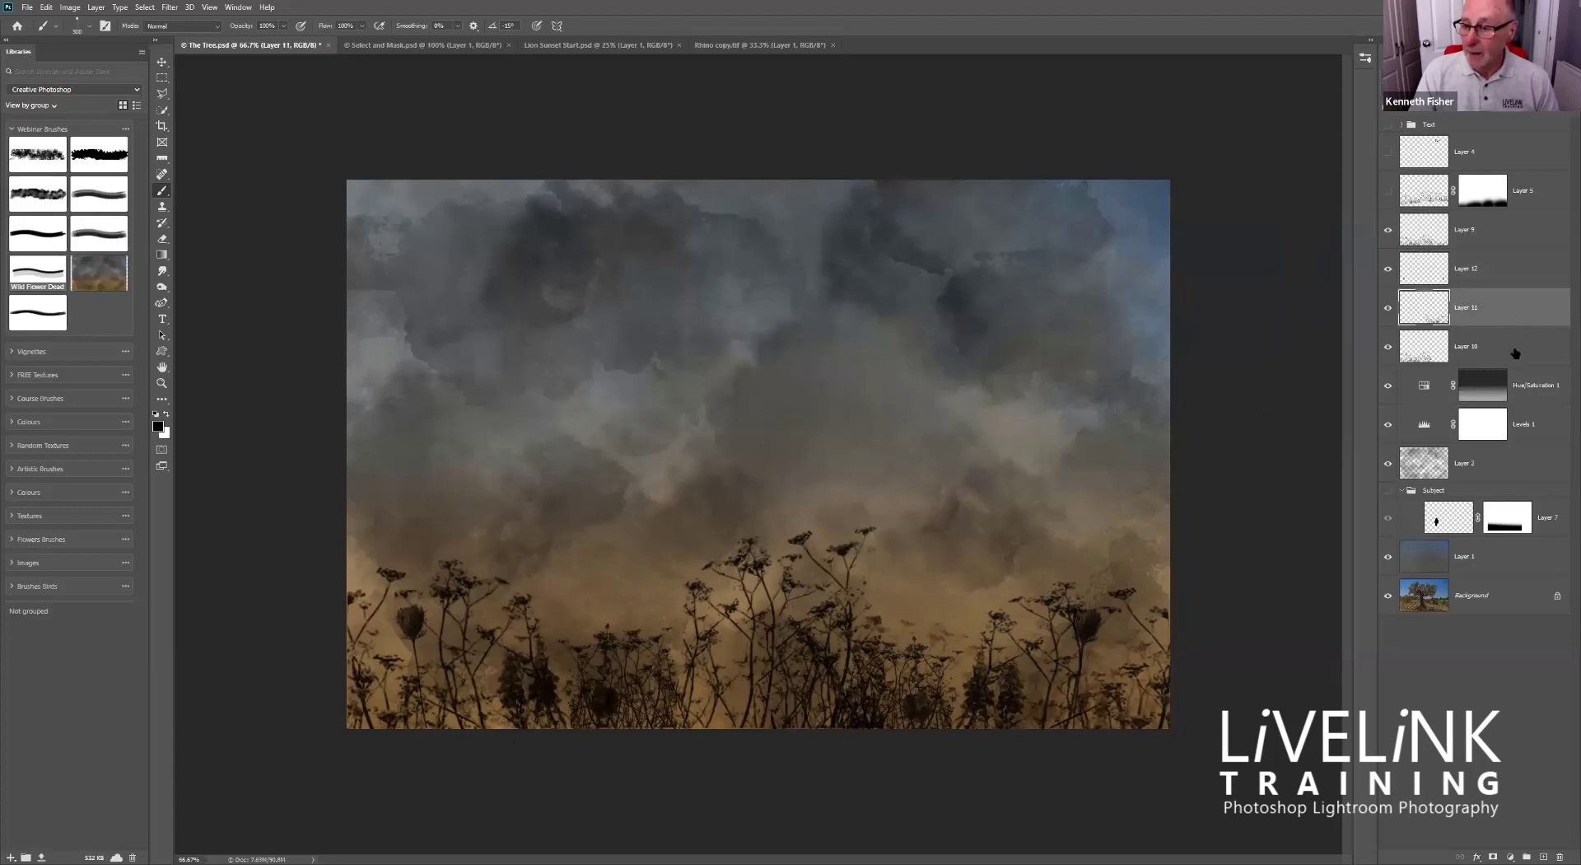
{"action": "left_click", "coordinate": [1512, 270]}
{"action": "left_click", "coordinate": [1500, 306], "text": "shift"}
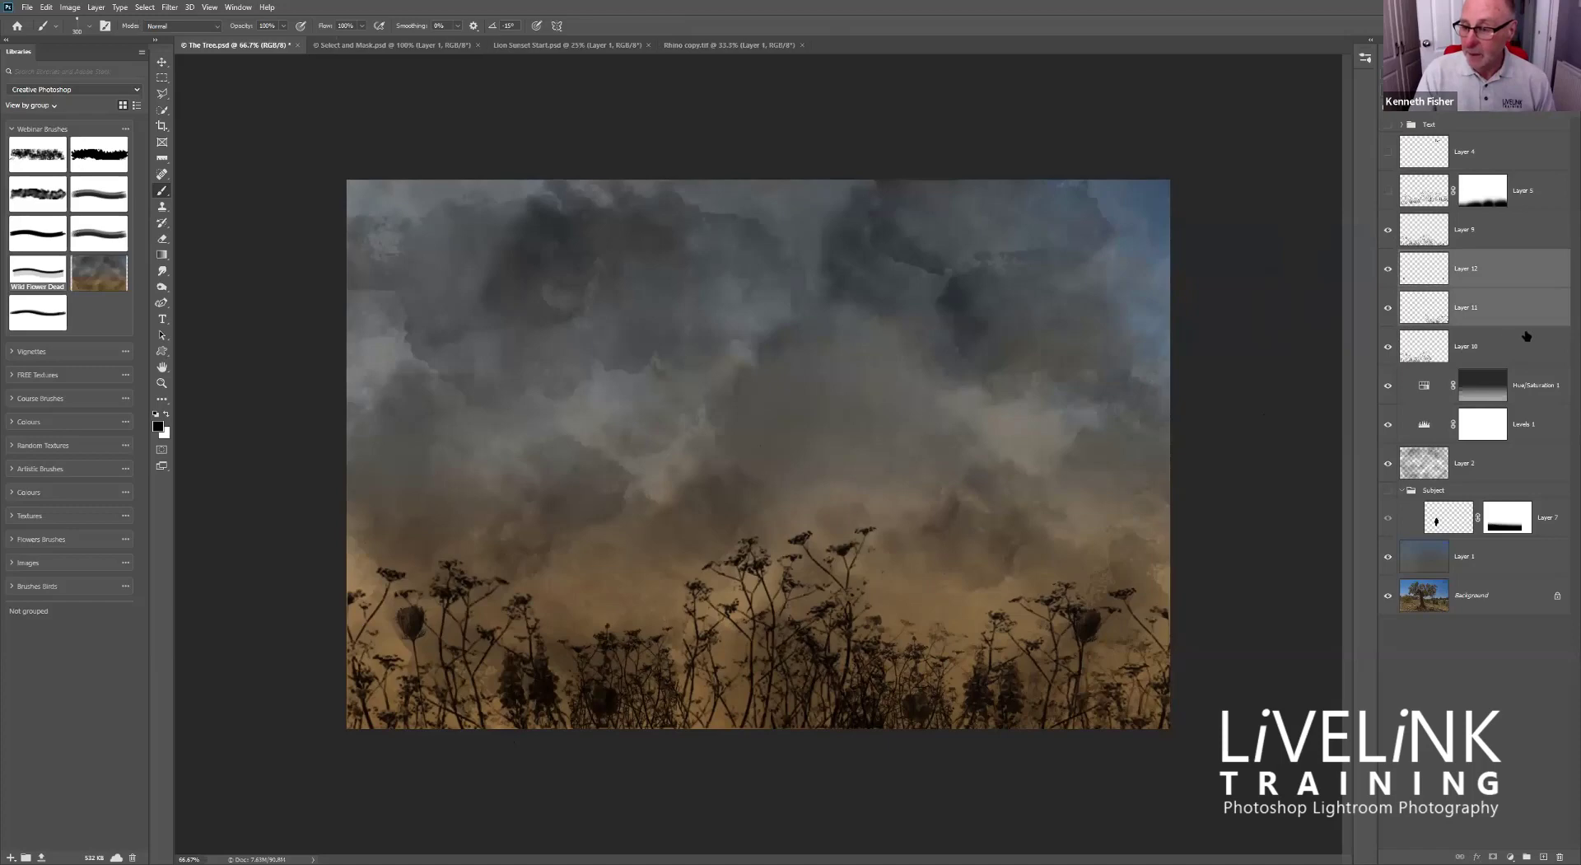
{"action": "left_click", "coordinate": [1524, 337], "text": "shift"}
{"action": "left_click_drag", "start_coordinate": [1524, 315], "coordinate": [1559, 858]}
Show the masked flower layer and switch its mask off and on to compare the fade along the bottom
{"action": "key", "text": "x"}
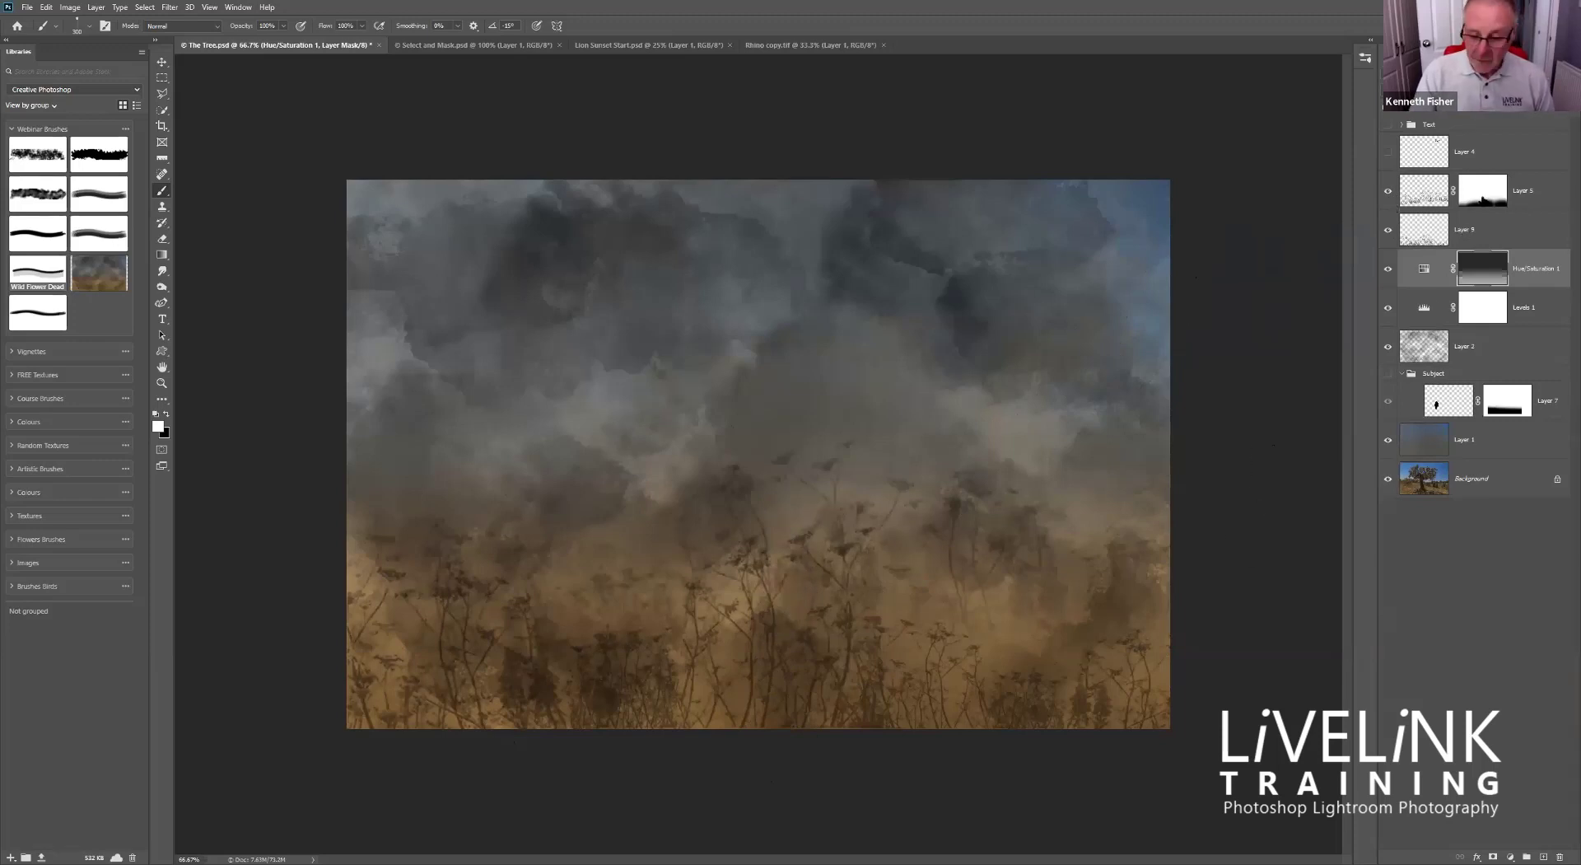
{"action": "left_click", "coordinate": [1483, 196], "text": "shift"}
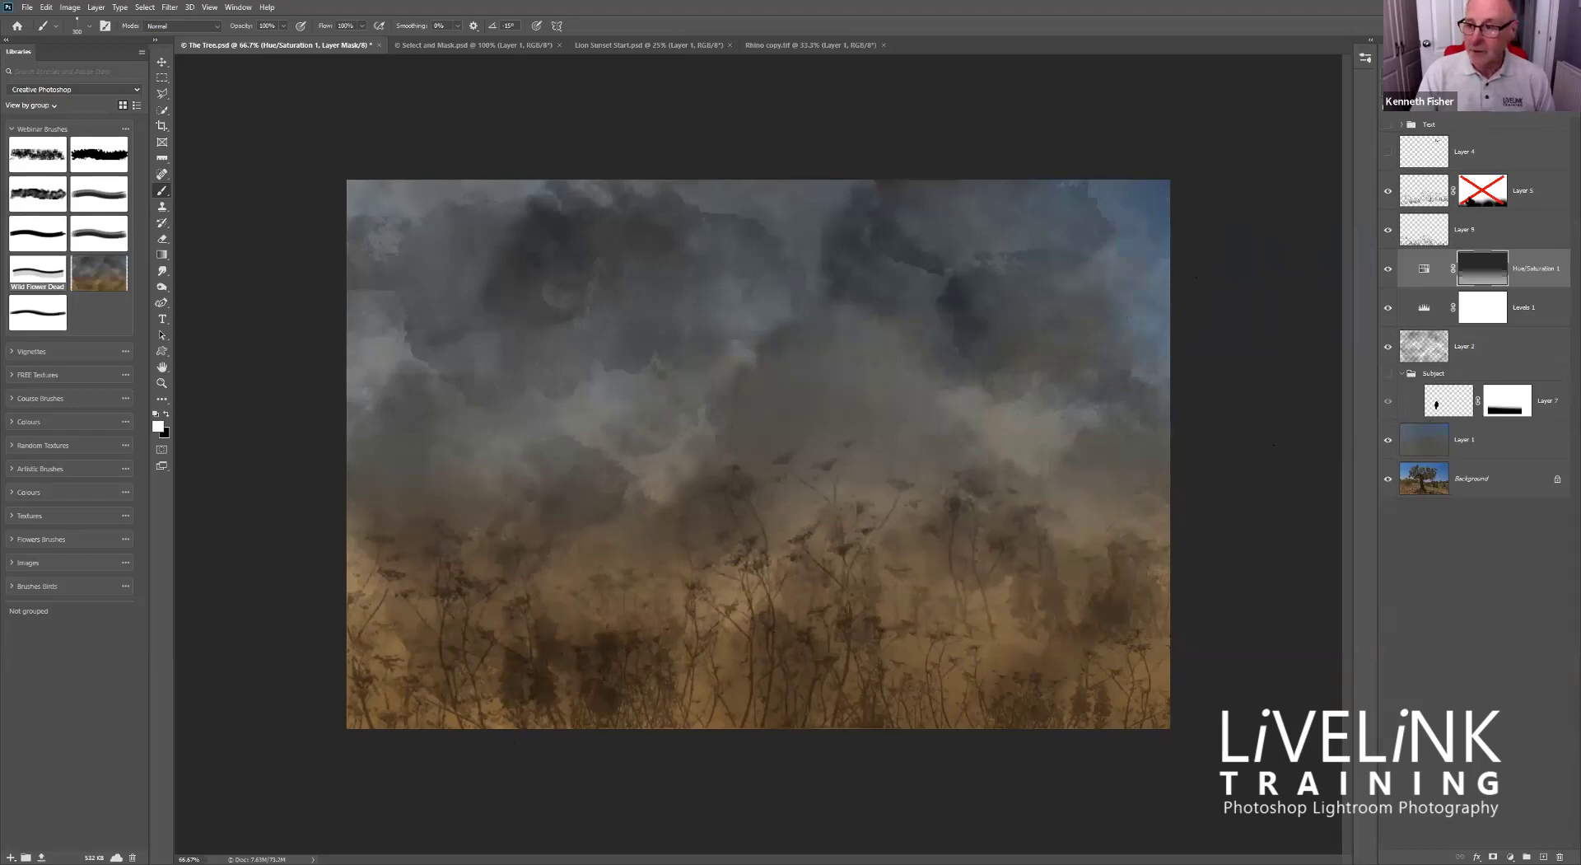
{"action": "left_click", "coordinate": [1483, 196], "text": "shift"}
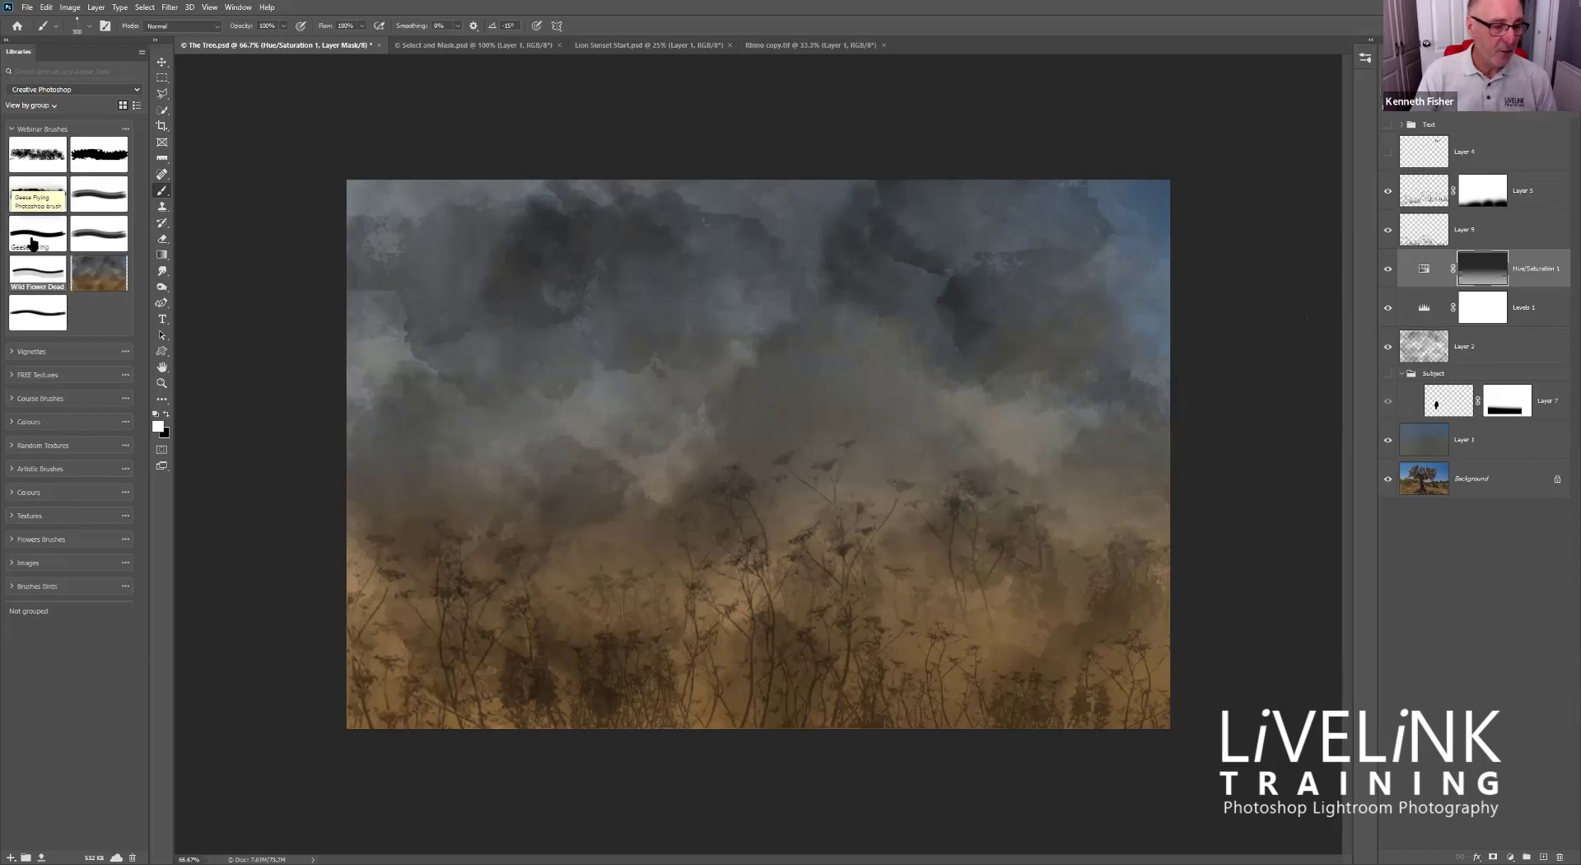
Show the flying geese layer above the flower layers and make it the active layer
{"action": "mouse_move", "coordinate": [33, 241]}
{"action": "left_mouse_down"}
{"action": "mouse_move", "coordinate": [463, 155]}
{"action": "mouse_move", "coordinate": [1371, 146]}
{"action": "left_mouse_up"}
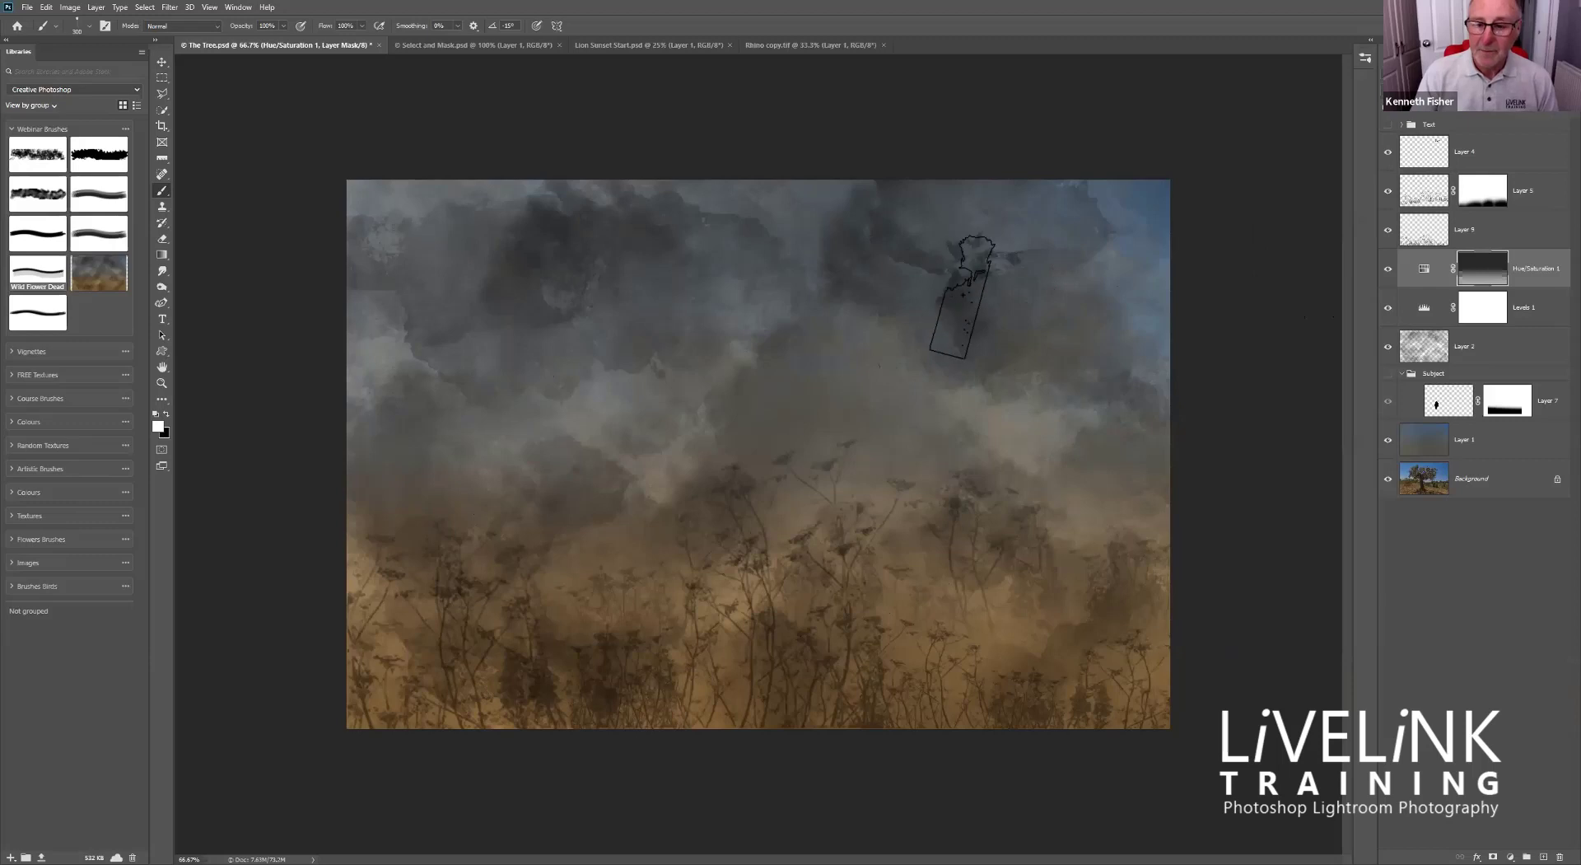
{"action": "left_click", "coordinate": [957, 271]}
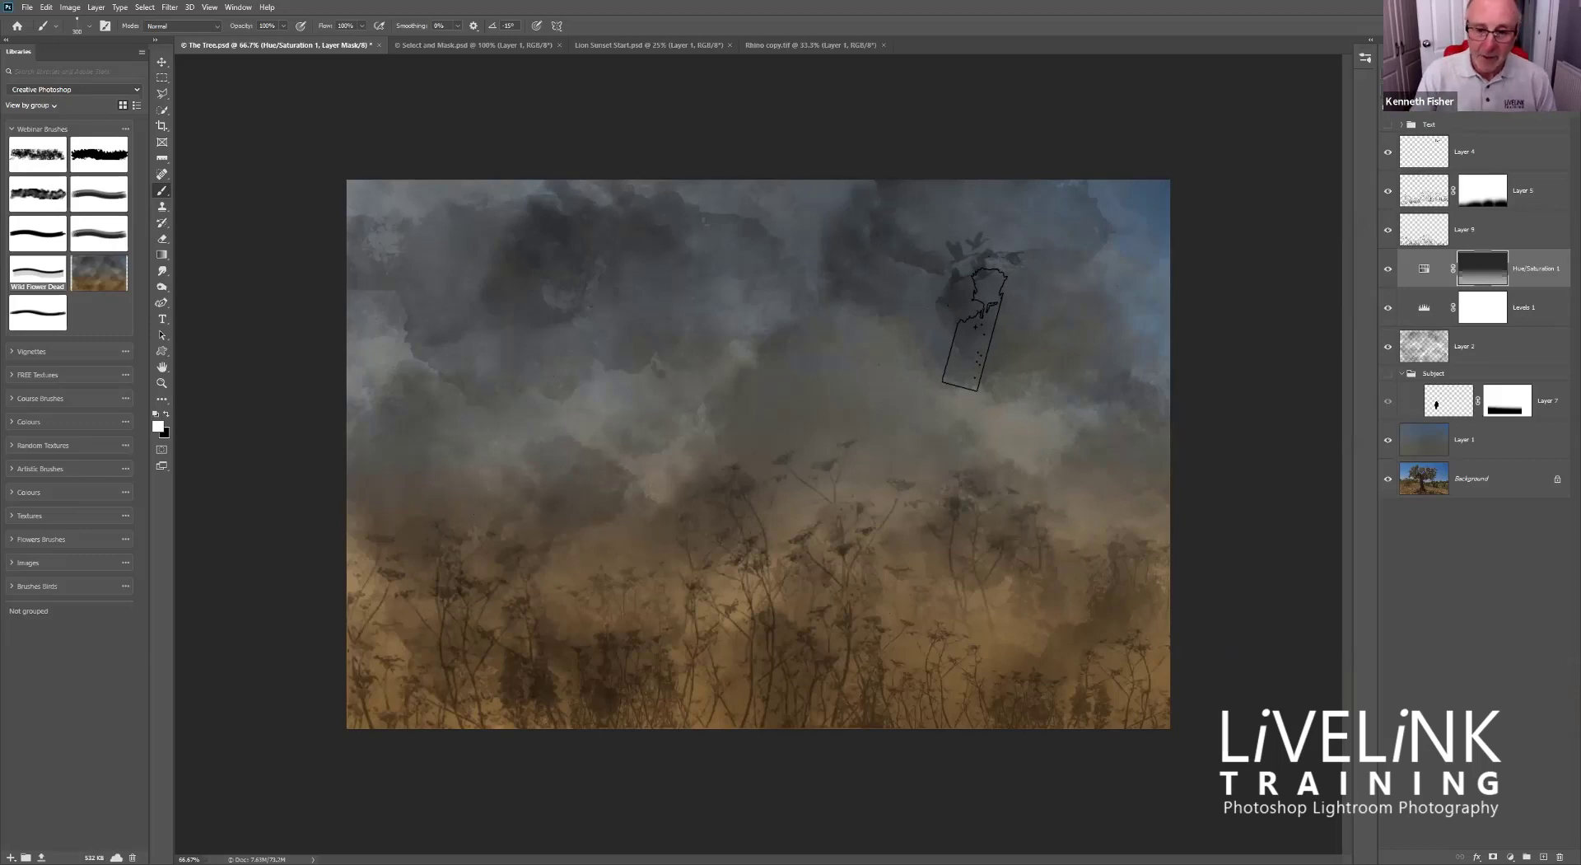
{"action": "left_click", "coordinate": [1492, 150]}
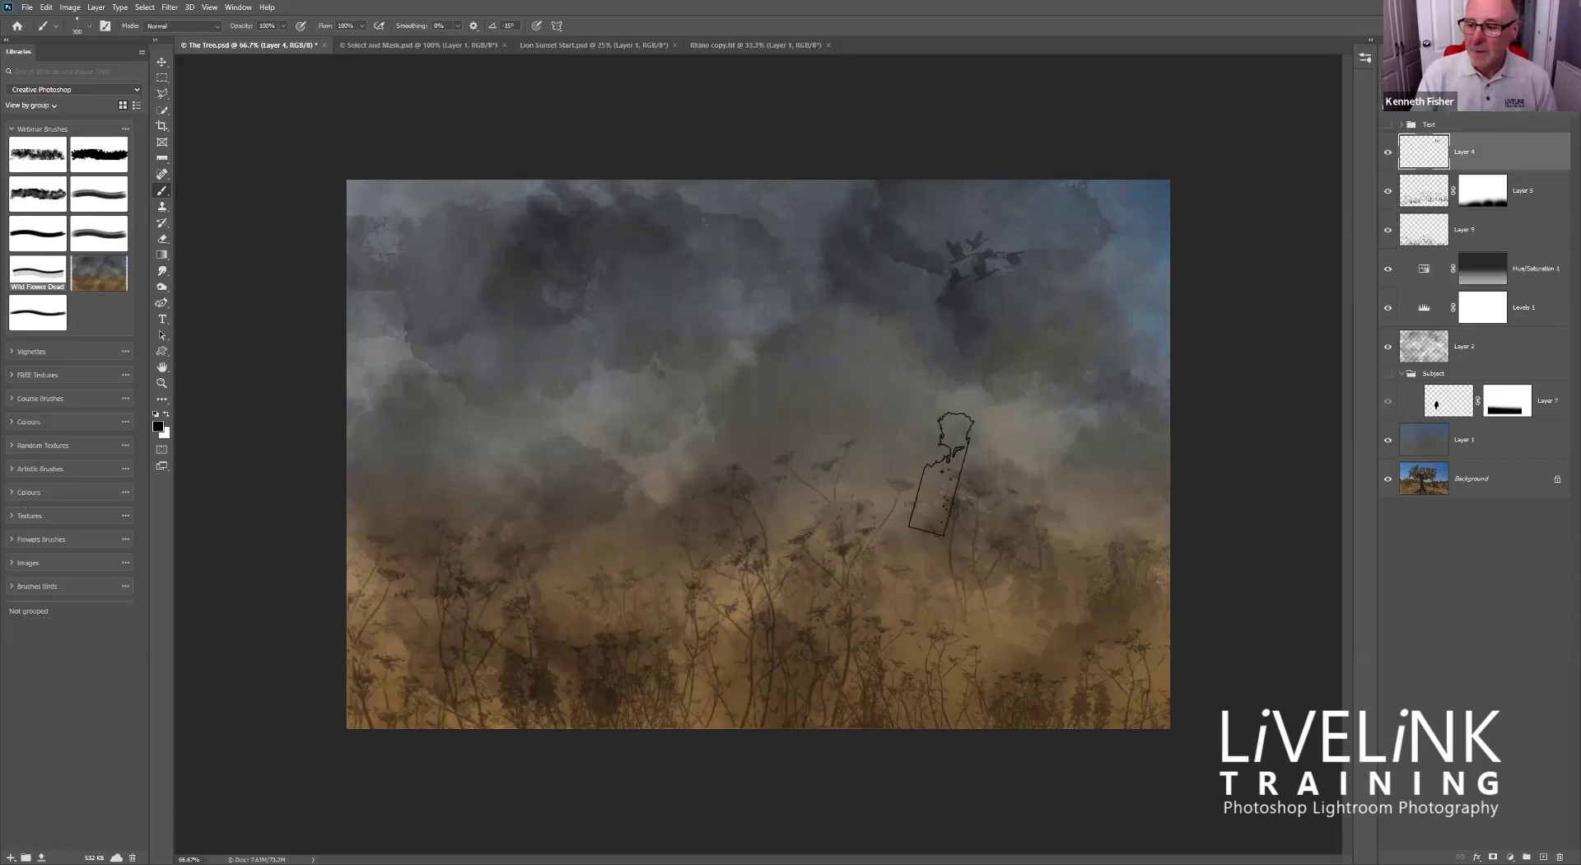
With the Subject group shown, stamp all visible layers into a new layer on top and store it in the Webinar Brushes library group
{"action": "left_click", "coordinate": [1388, 375]}
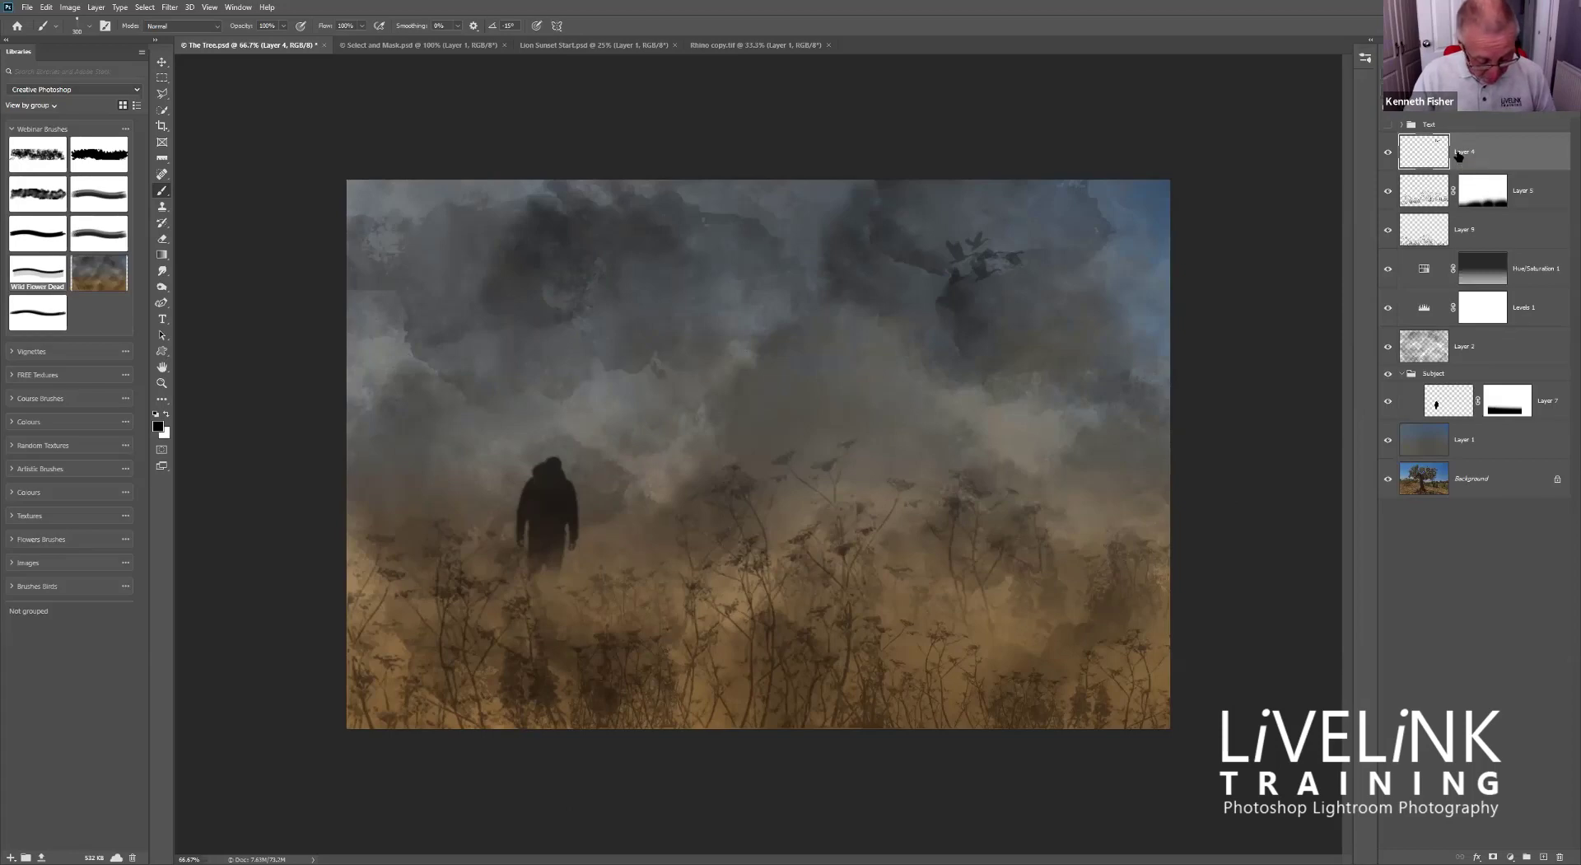
{"action": "key", "text": "ctrl+shift+alt+e"}
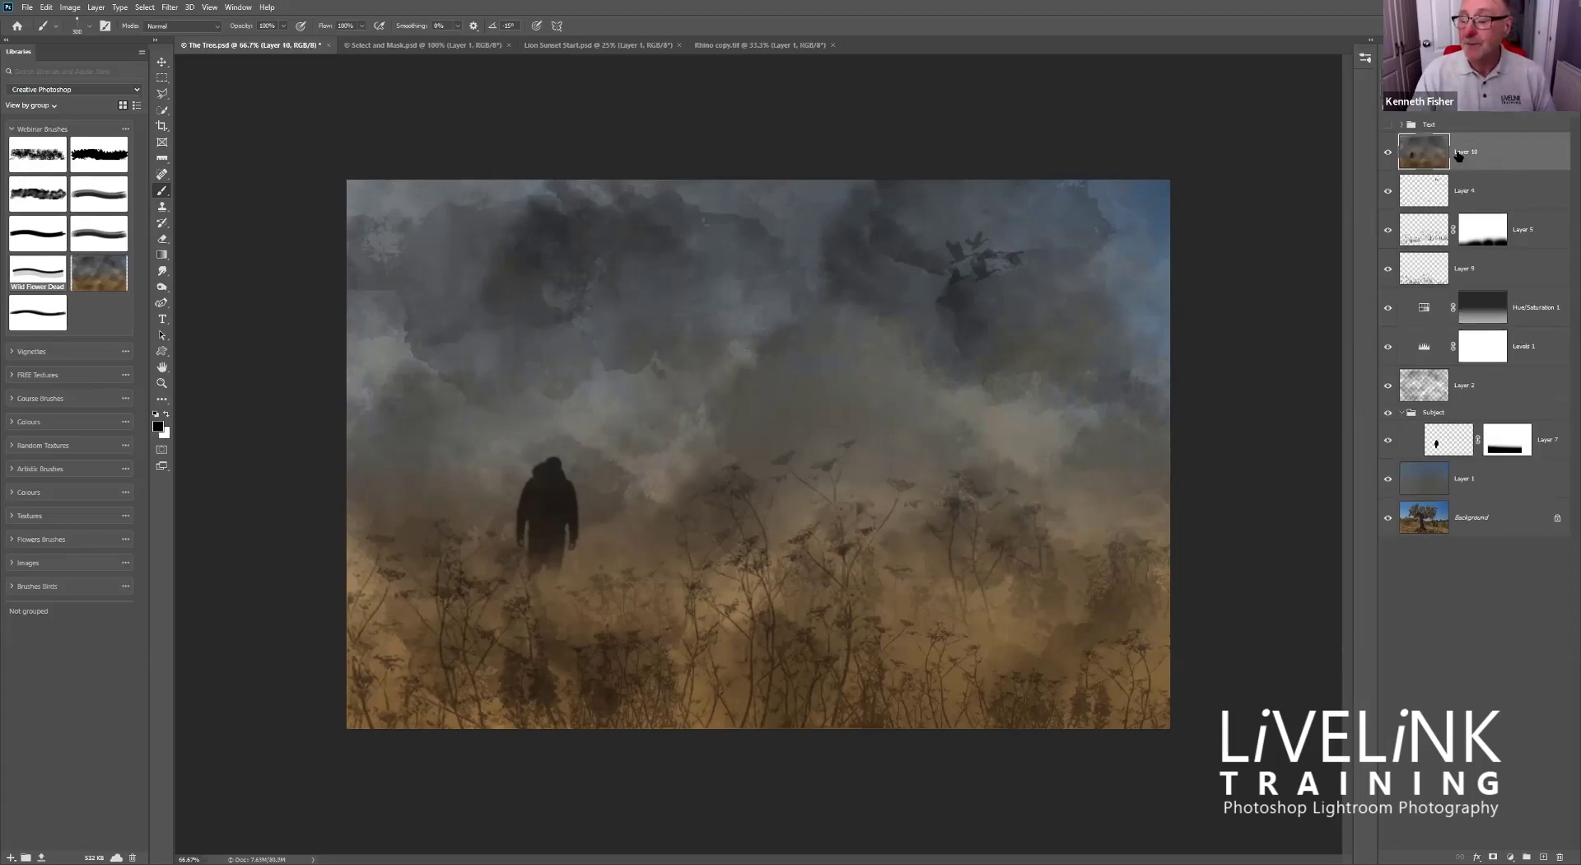
{"action": "left_click_drag", "start_coordinate": [1436, 155], "coordinate": [95, 318]}
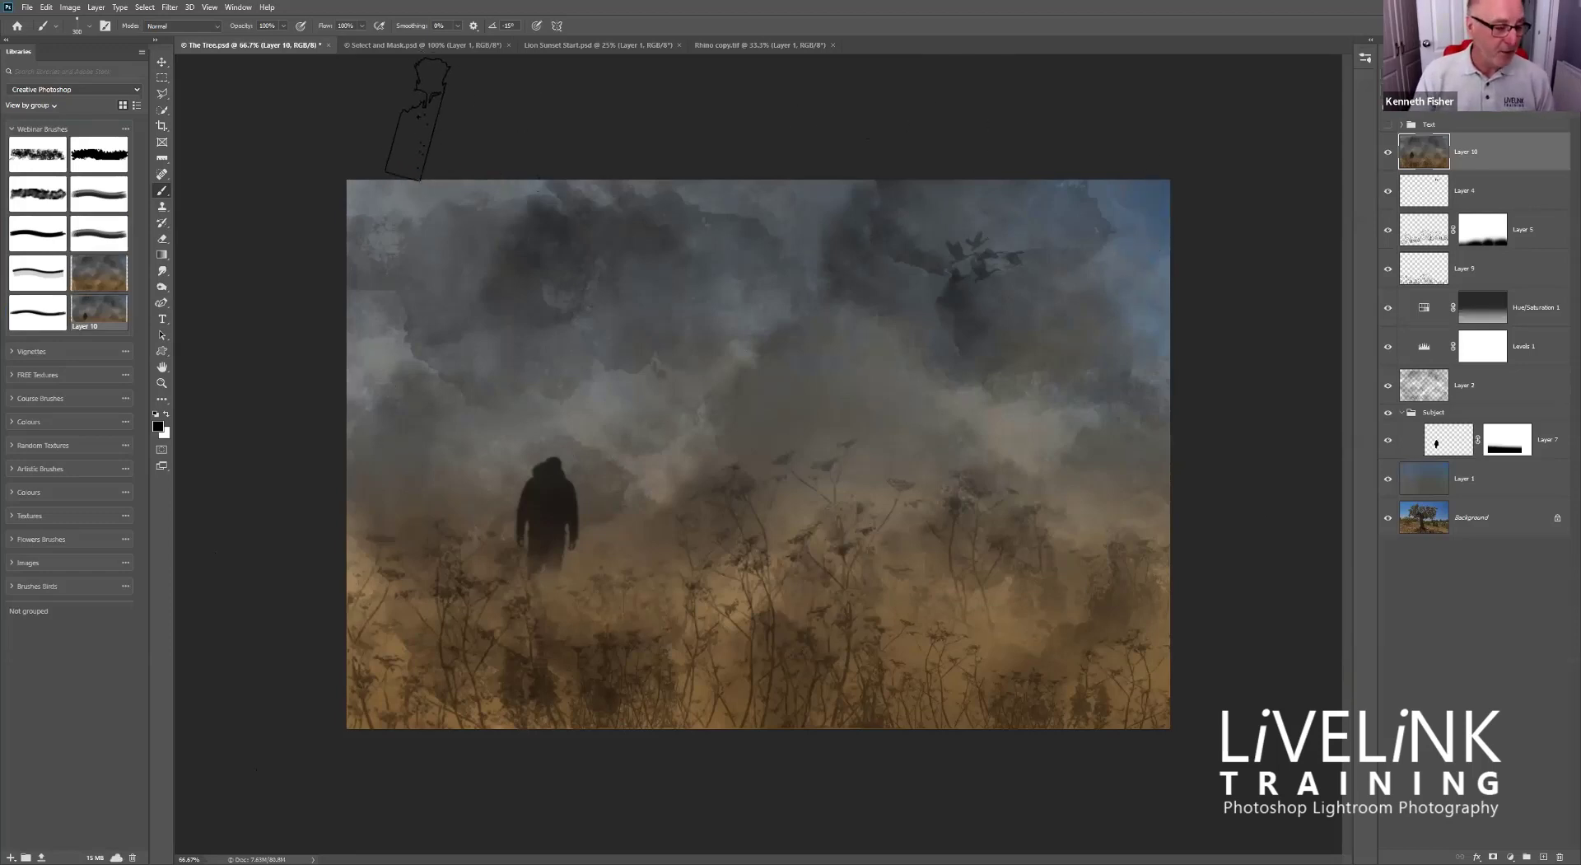
Switch to the Lion Sunset Start document and compare the original photo with the finished framed version and the masked orange texture layer
{"action": "left_click", "coordinate": [416, 46]}
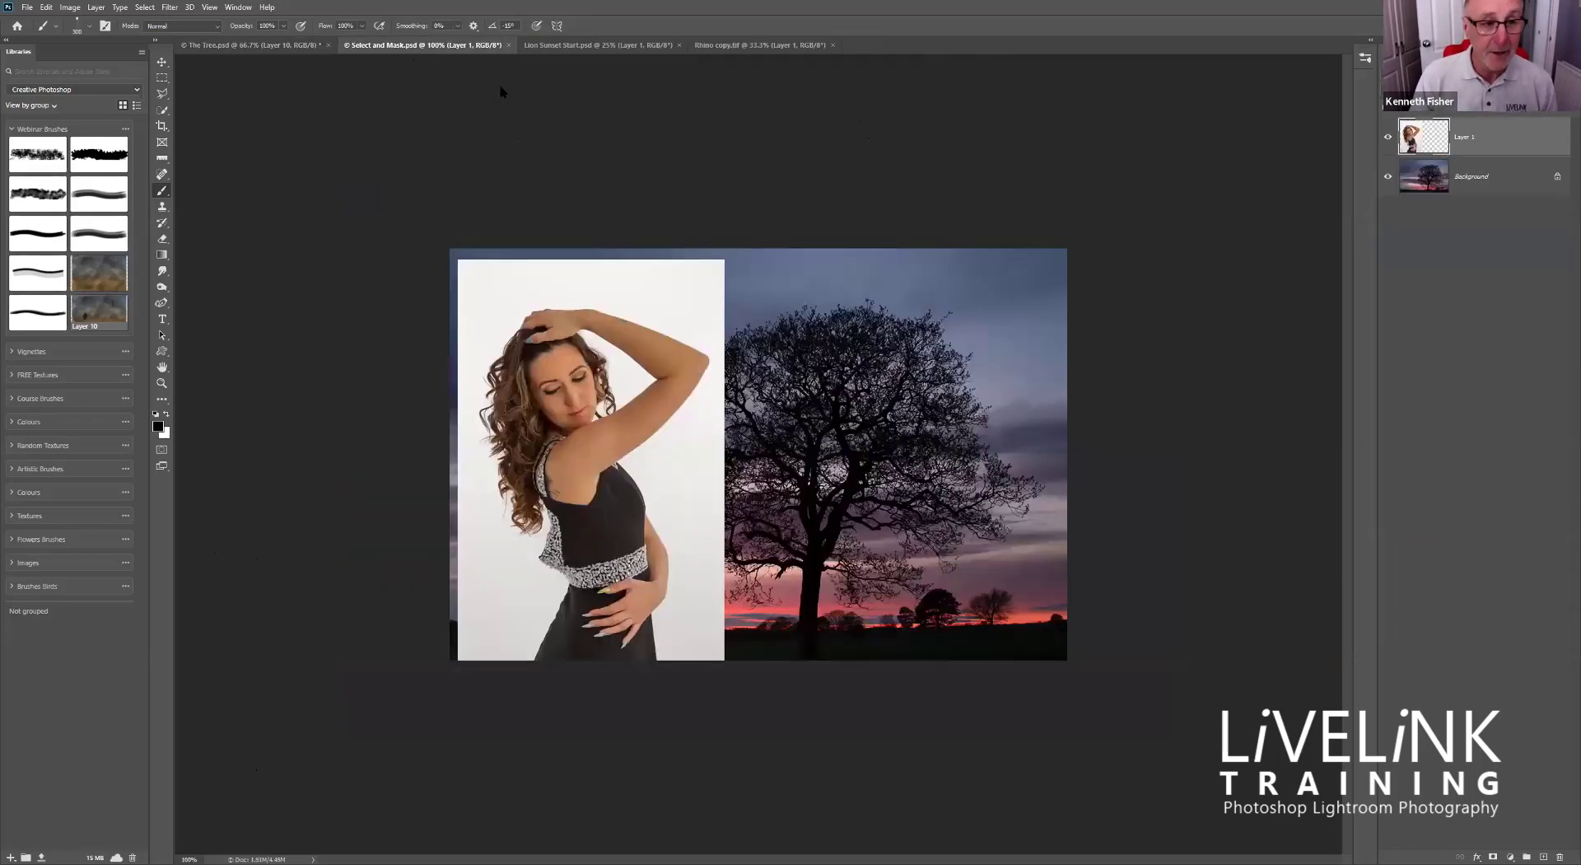
{"action": "left_click", "coordinate": [581, 46]}
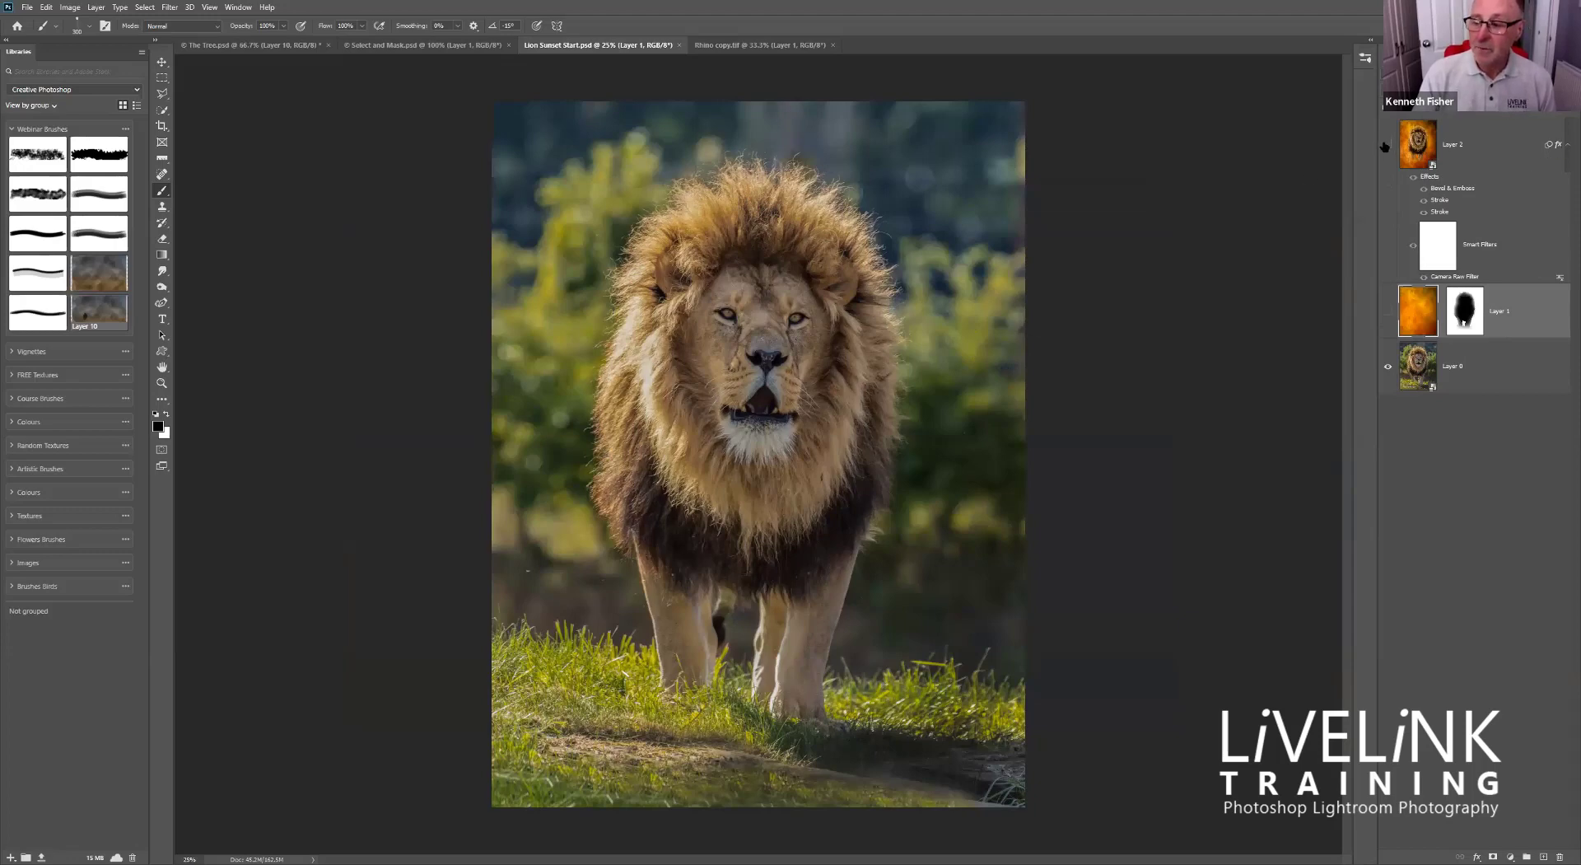
{"action": "left_click", "coordinate": [1390, 174]}
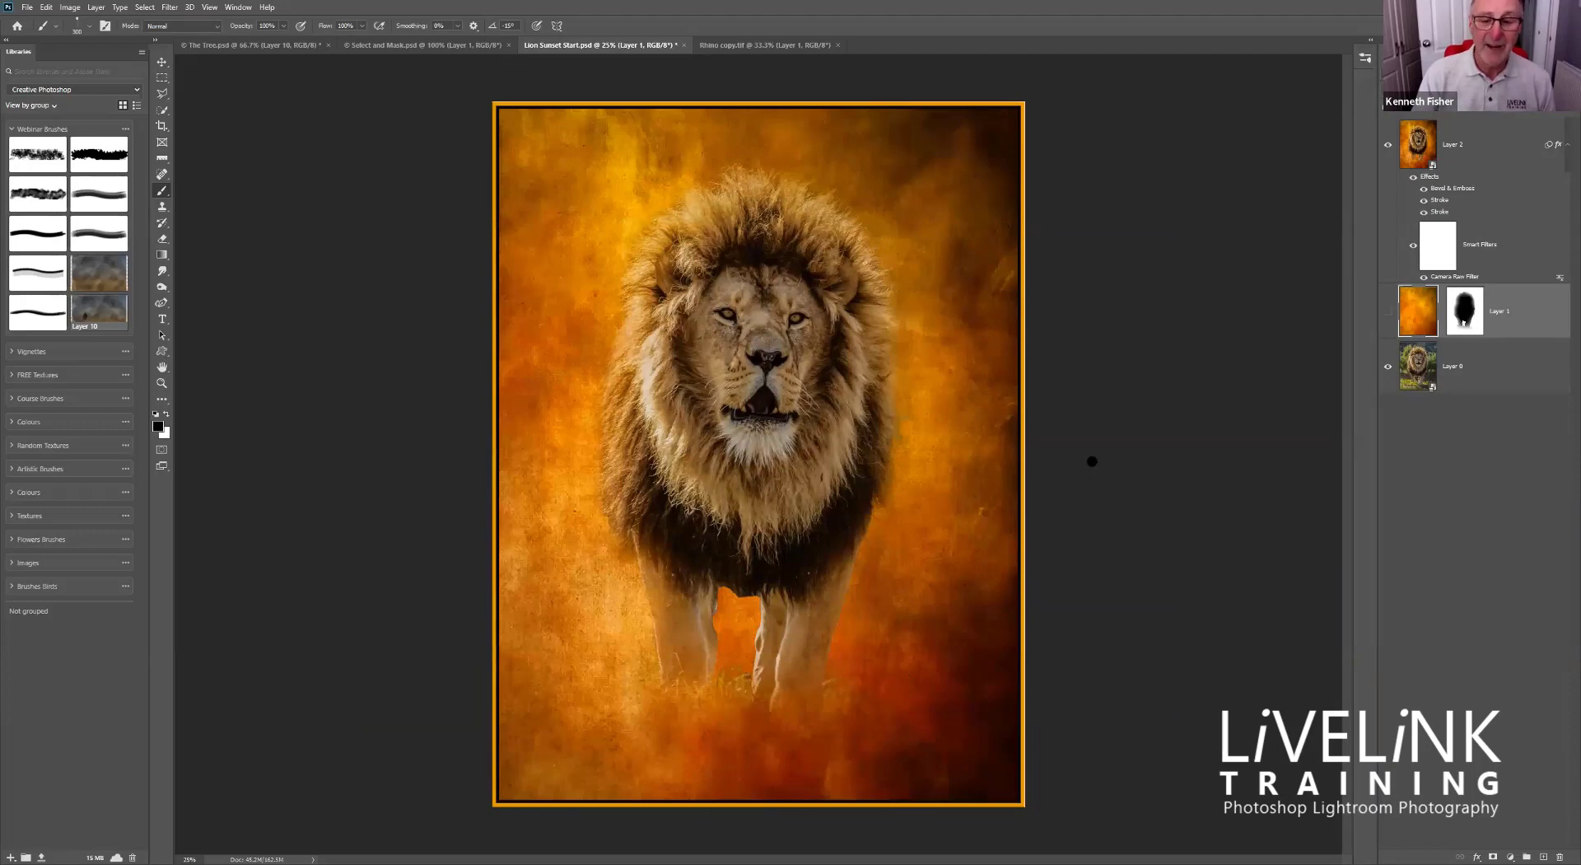
{"action": "left_click", "coordinate": [1388, 145]}
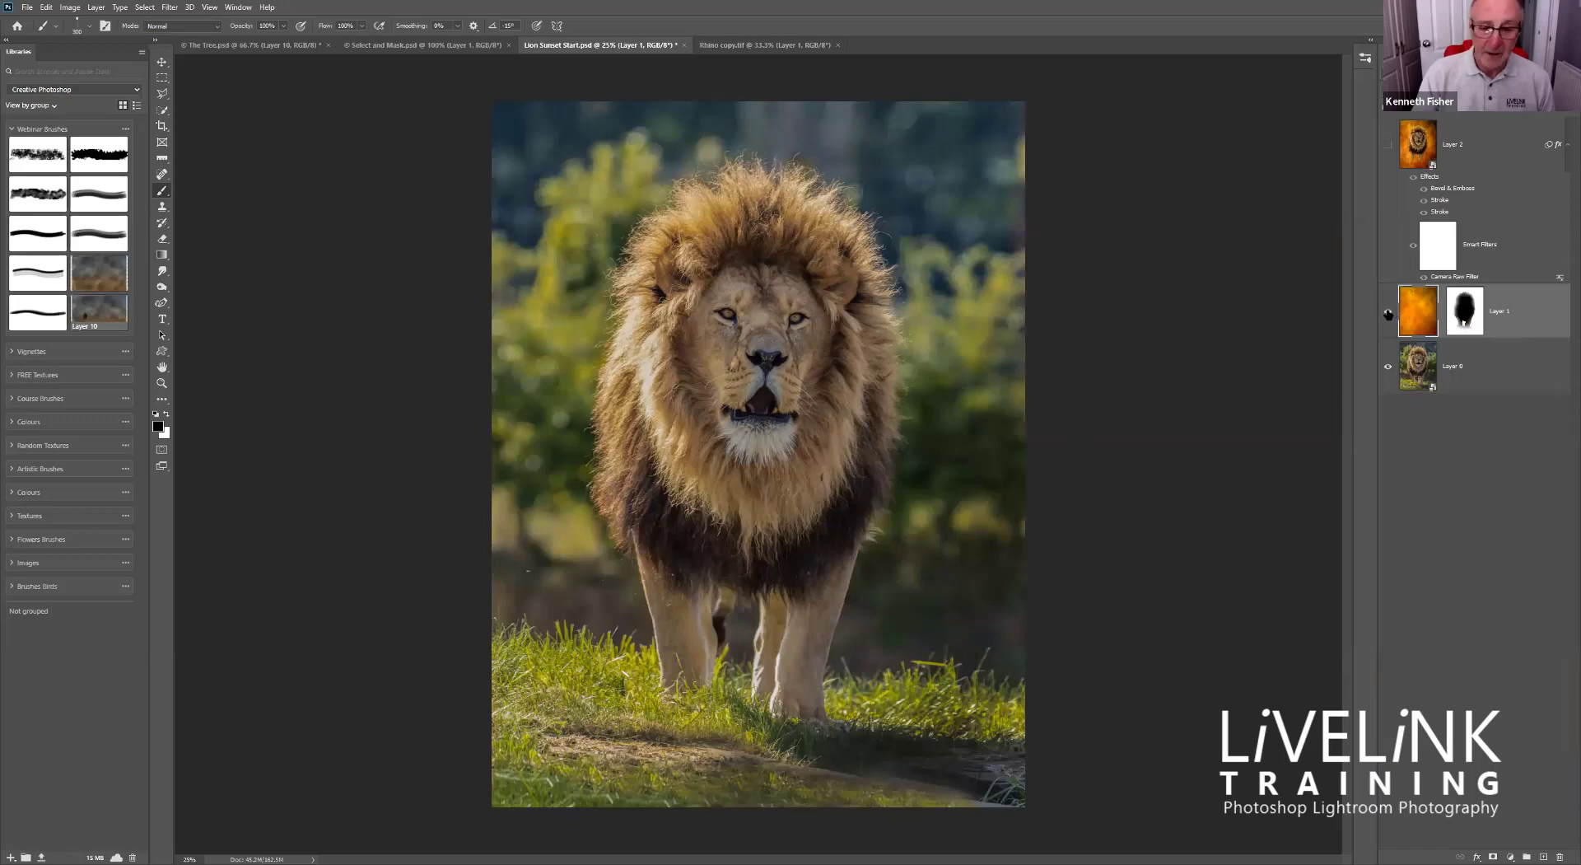
{"action": "left_click", "coordinate": [1388, 313]}
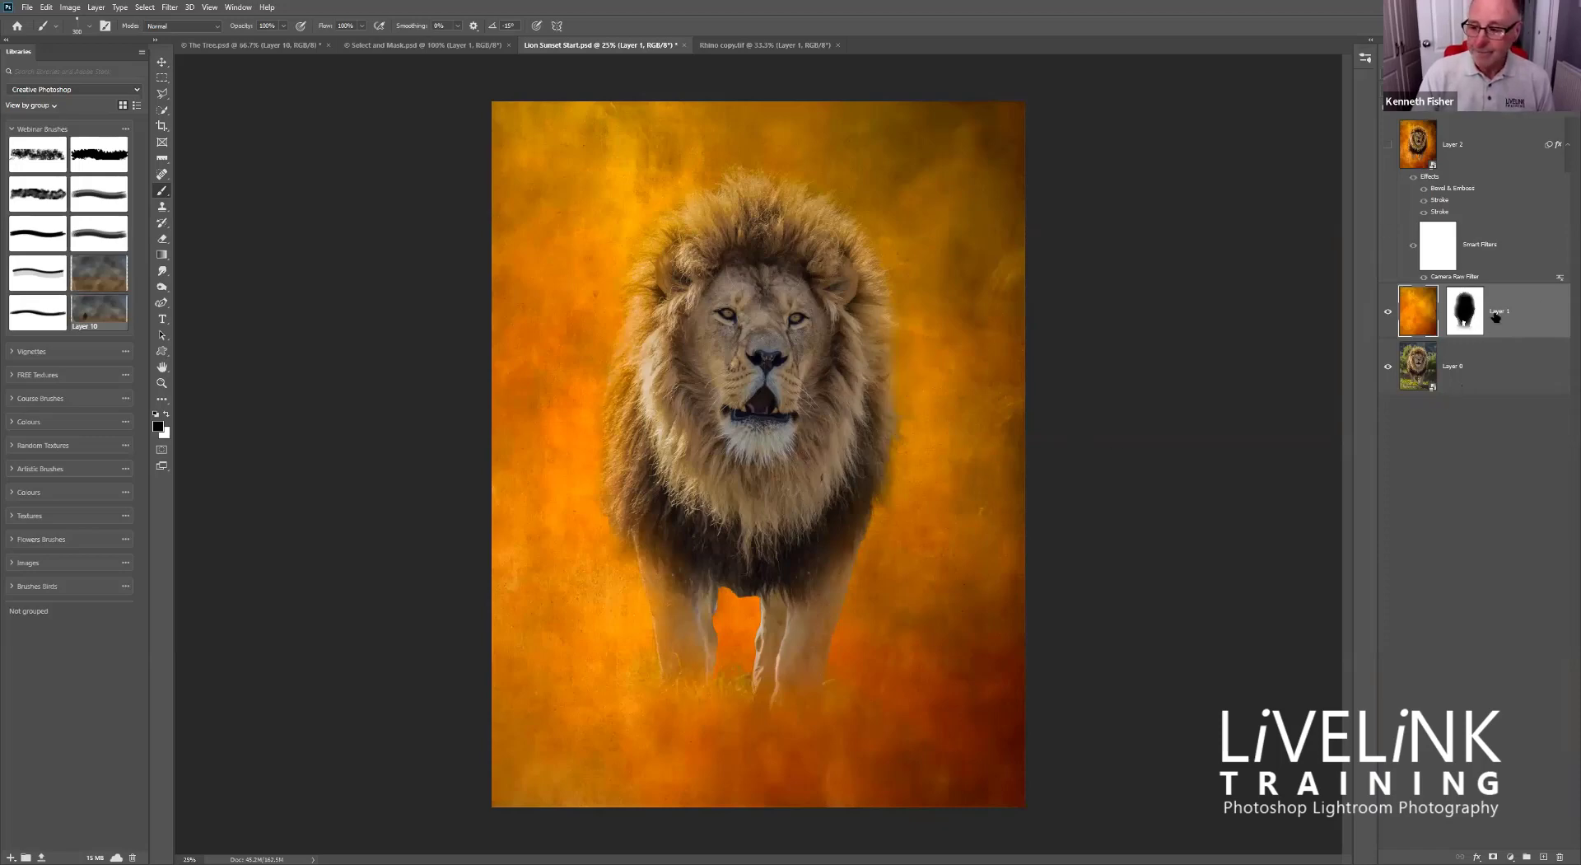
{"action": "left_click", "coordinate": [1388, 313]}
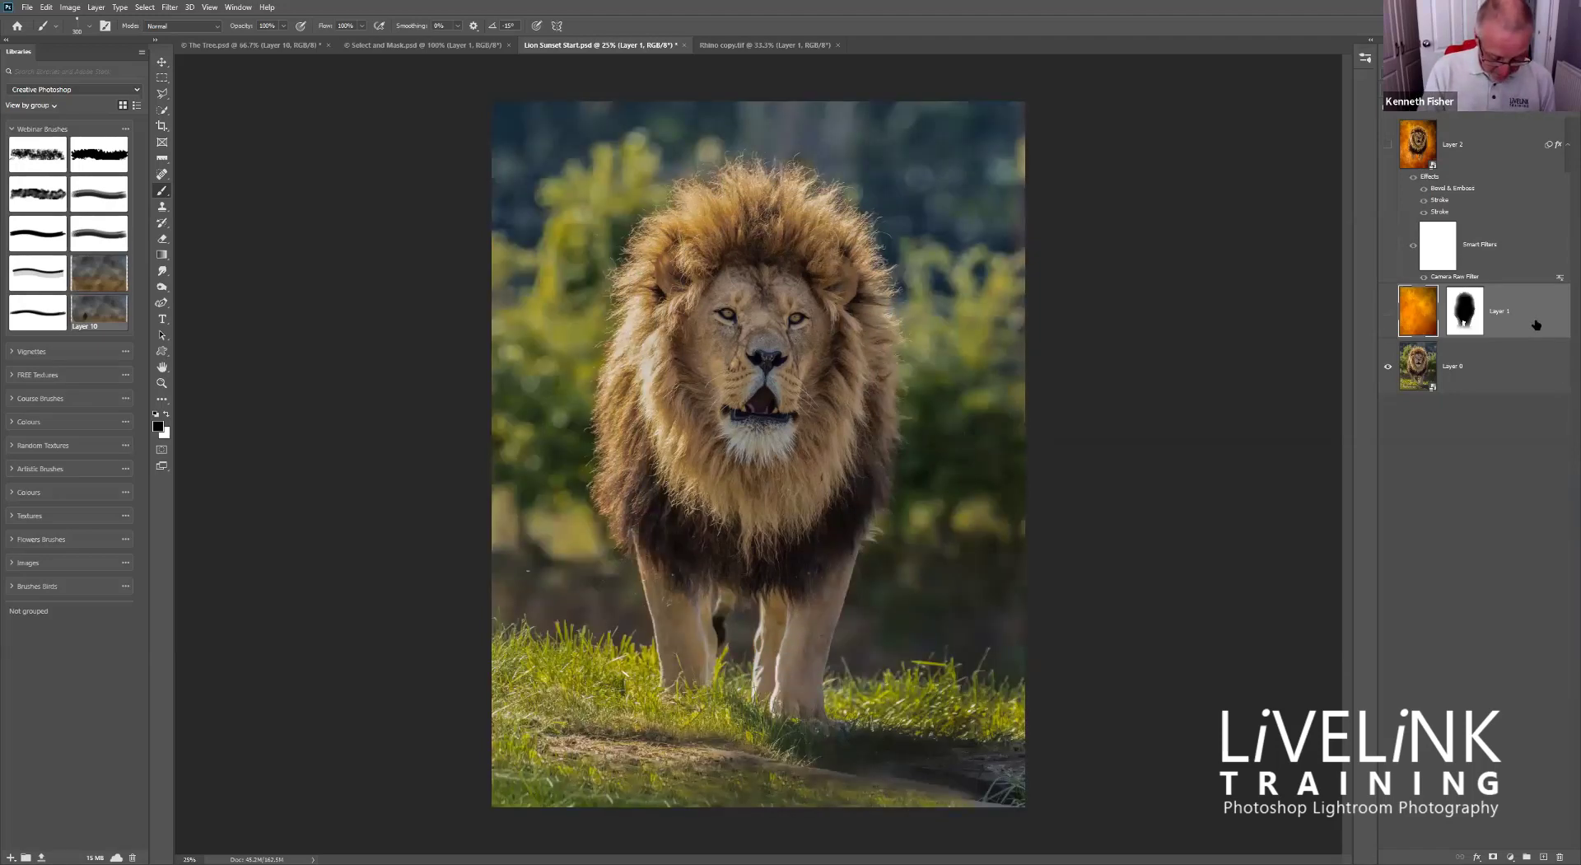
Duplicate the masked orange texture layer as a backup and delete the mask from the original Layer 1 without applying it
{"action": "key", "text": "ctrl+j"}
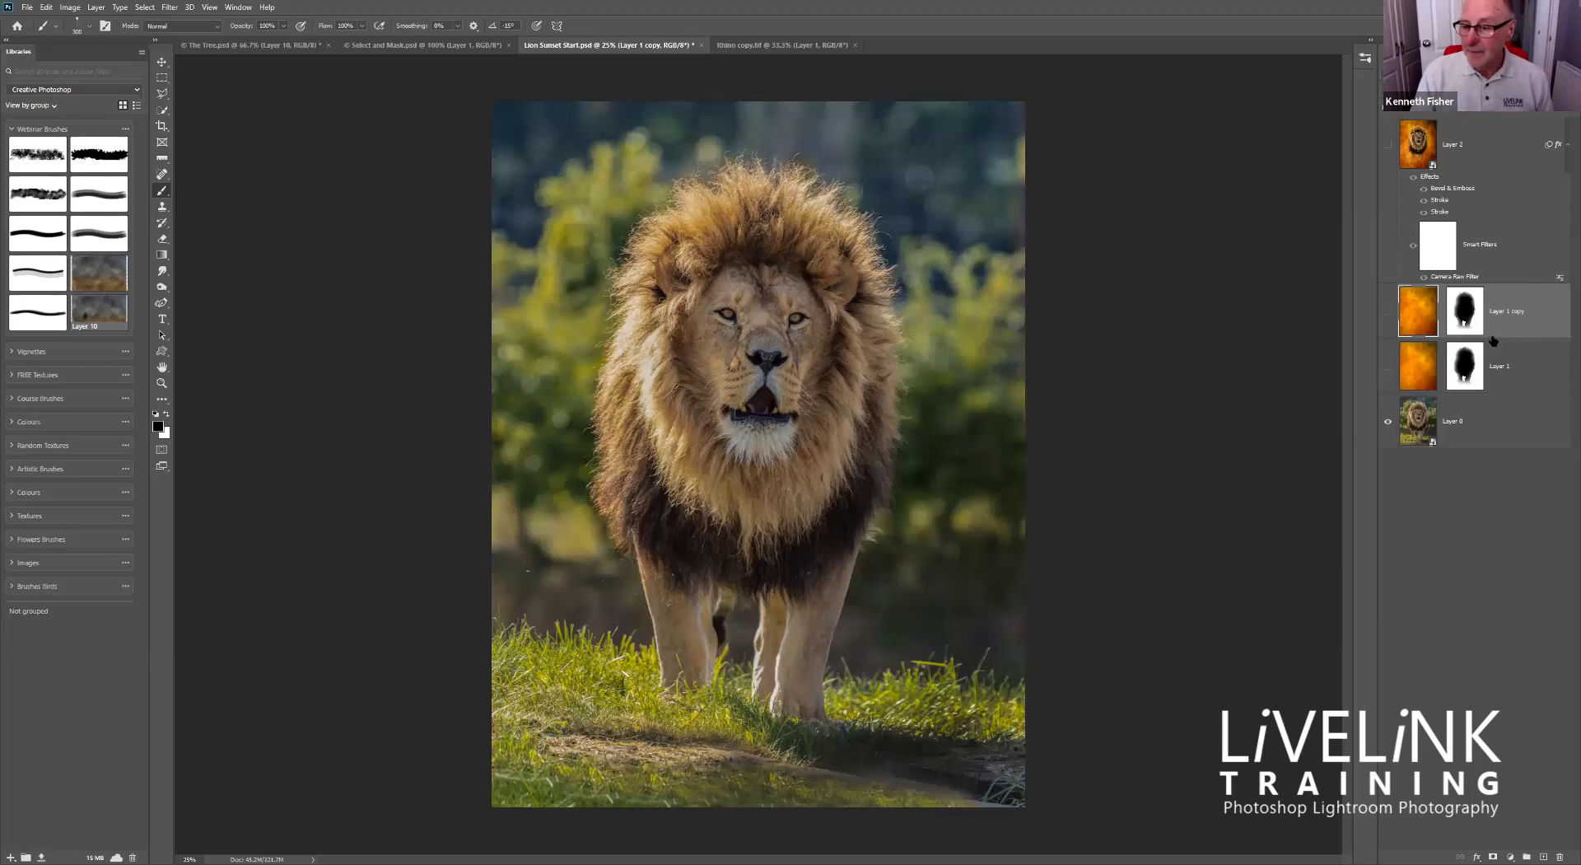
{"action": "left_click", "coordinate": [1389, 366]}
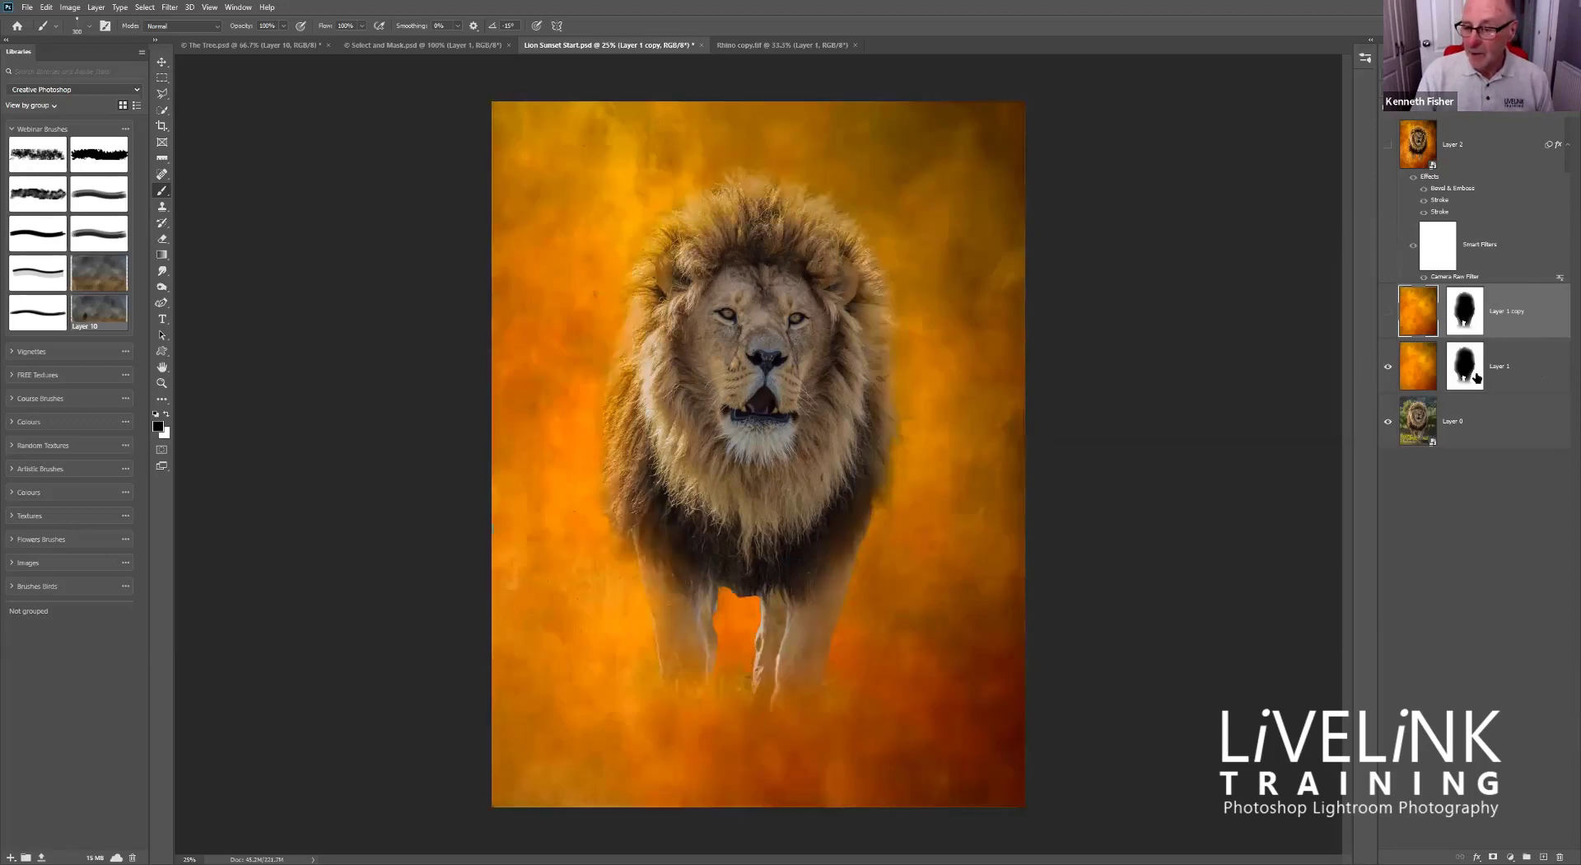
{"action": "left_click", "coordinate": [1478, 375]}
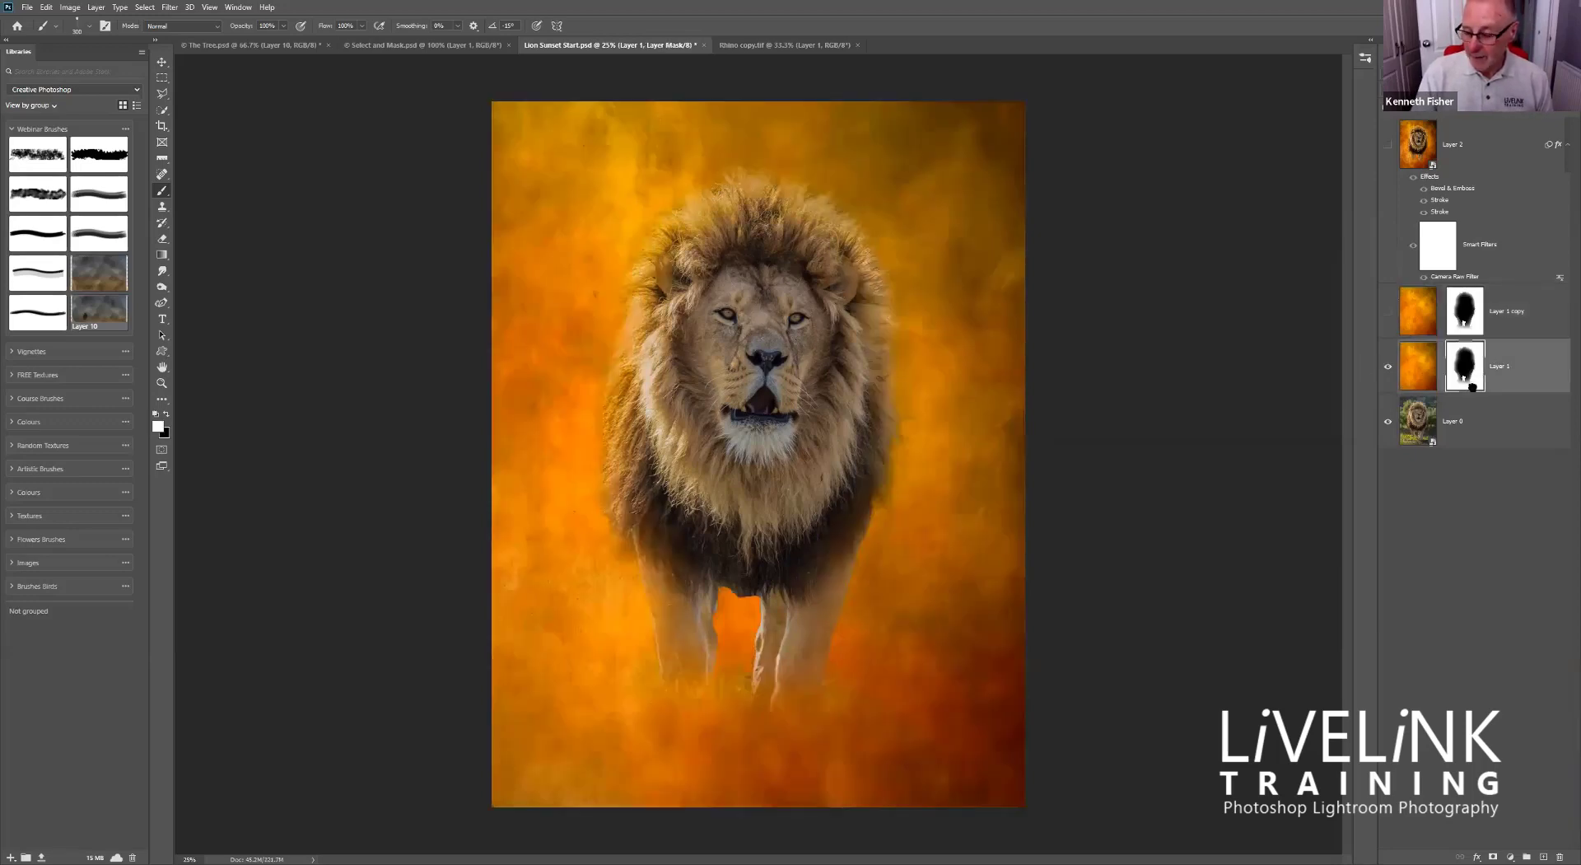
{"action": "left_click_drag", "start_coordinate": [1473, 387], "coordinate": [1548, 844]}
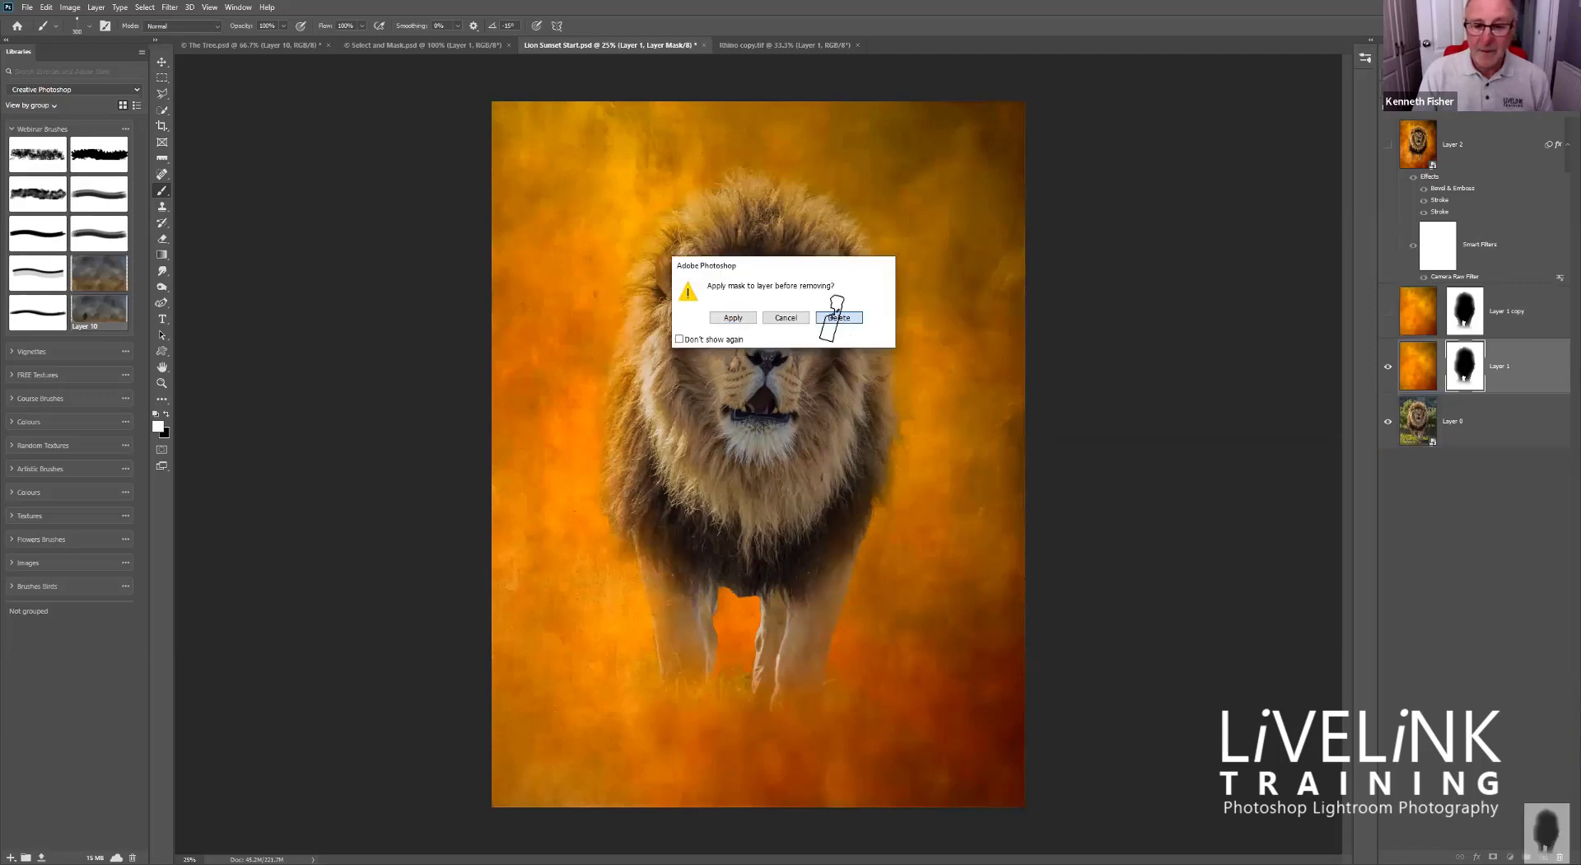
{"action": "key", "text": "Return"}
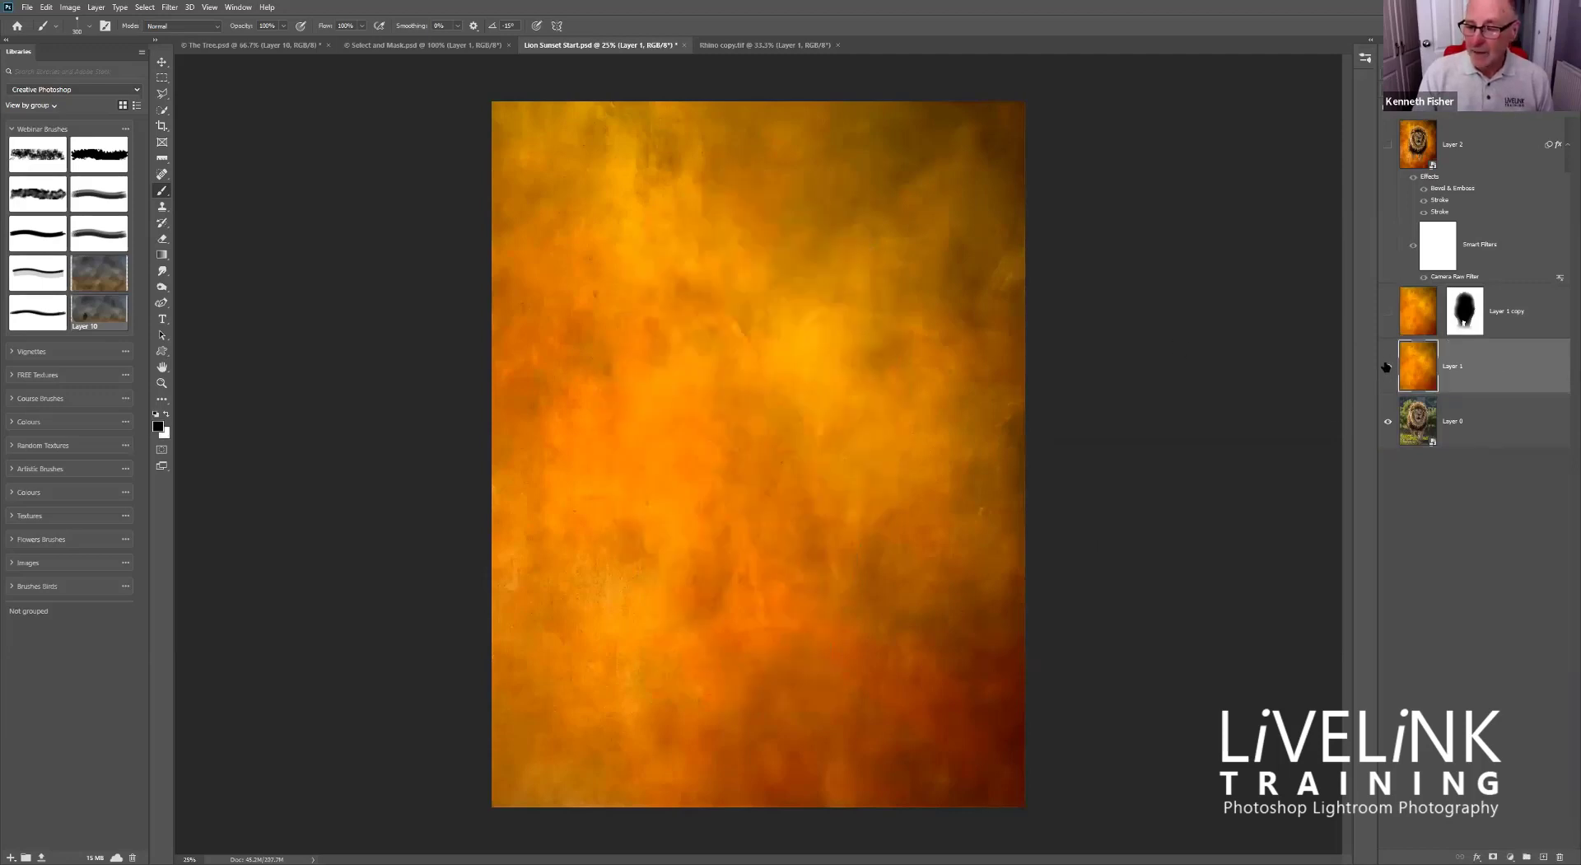
Rasterize the lion photo layer and convert it back to a smart object
{"action": "left_click", "coordinate": [1492, 433]}
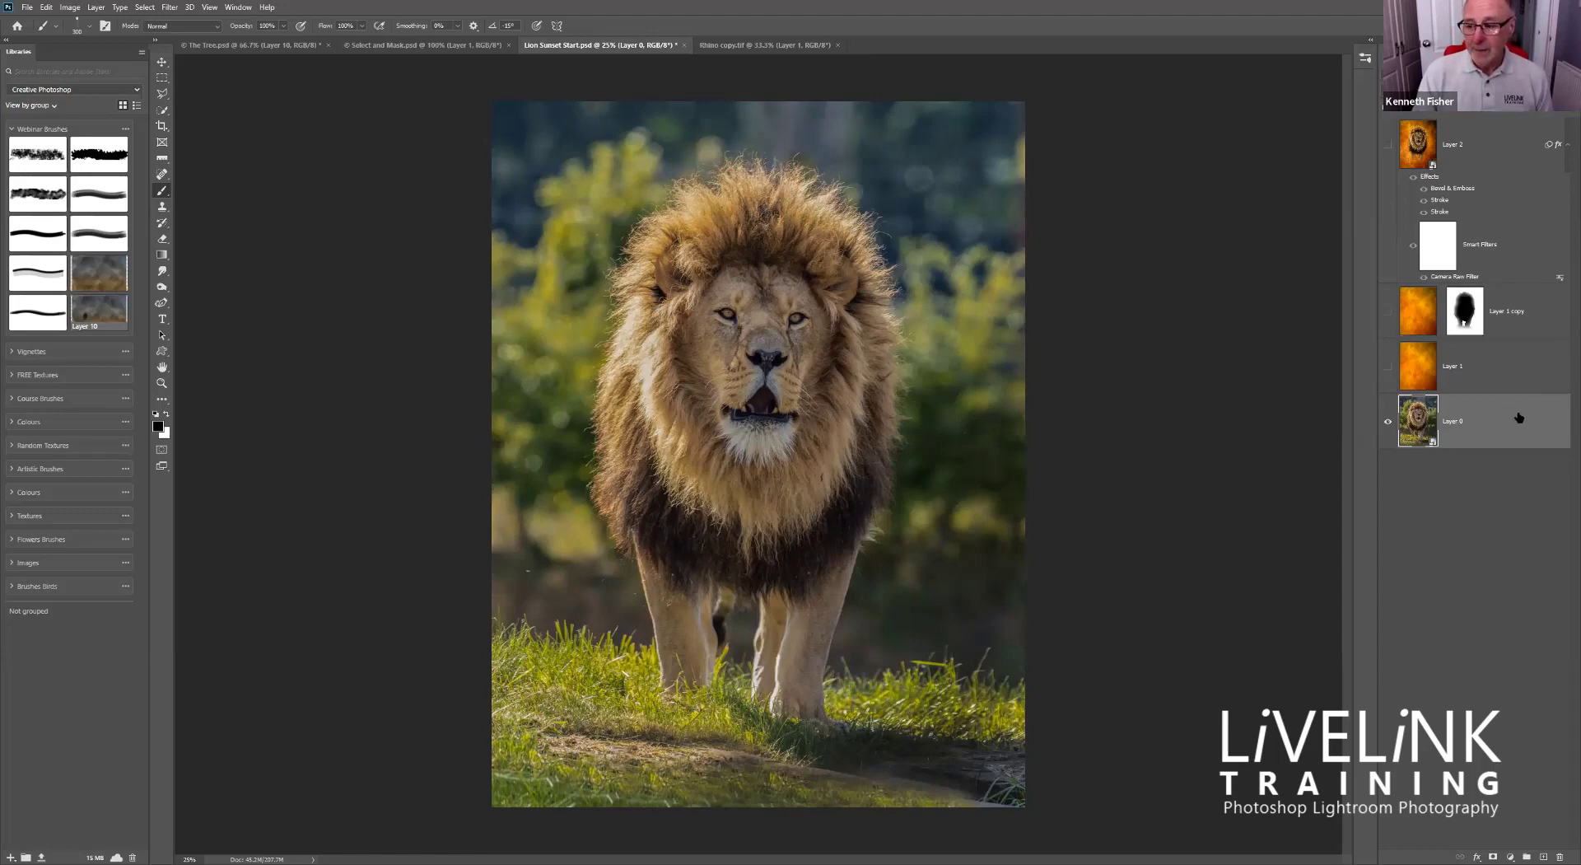
{"action": "right_click", "coordinate": [1460, 423]}
{"action": "key", "text": "Escape"}
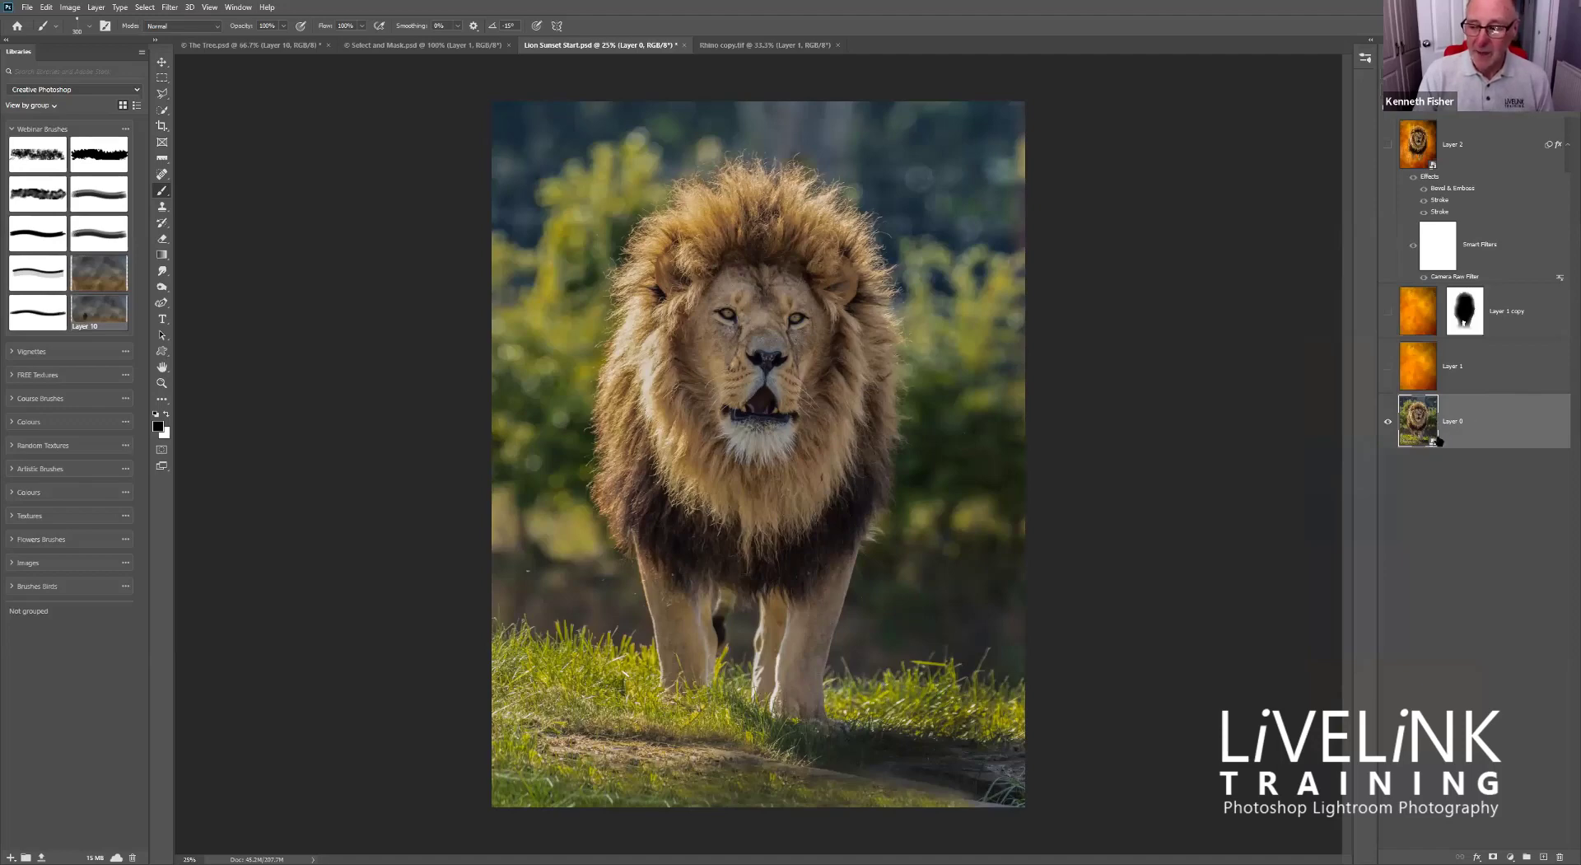
{"action": "right_click", "coordinate": [1487, 426]}
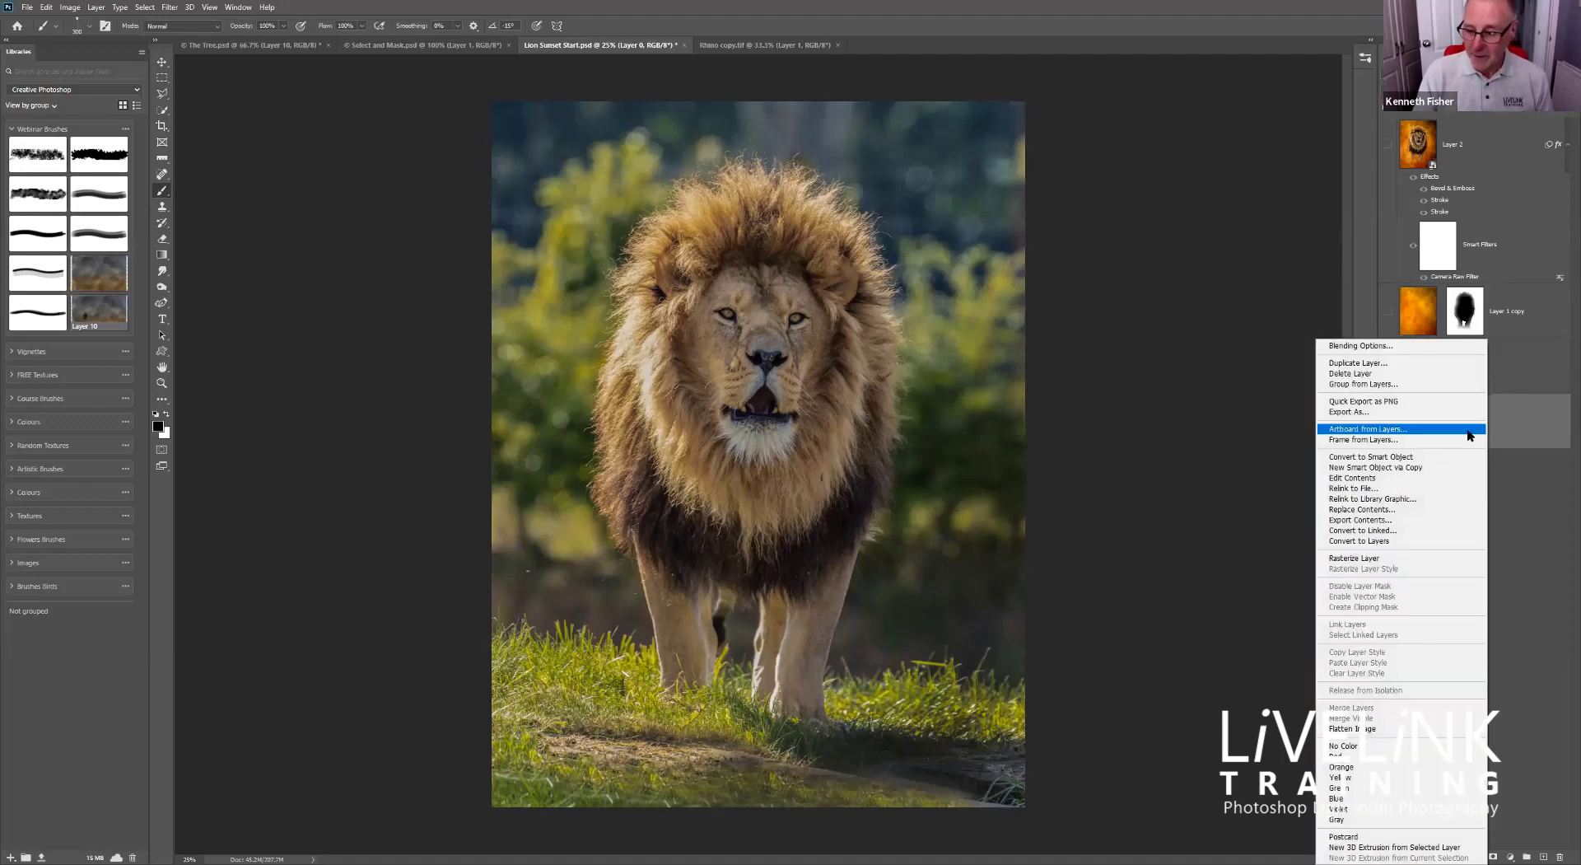
{"action": "left_click", "coordinate": [1376, 559]}
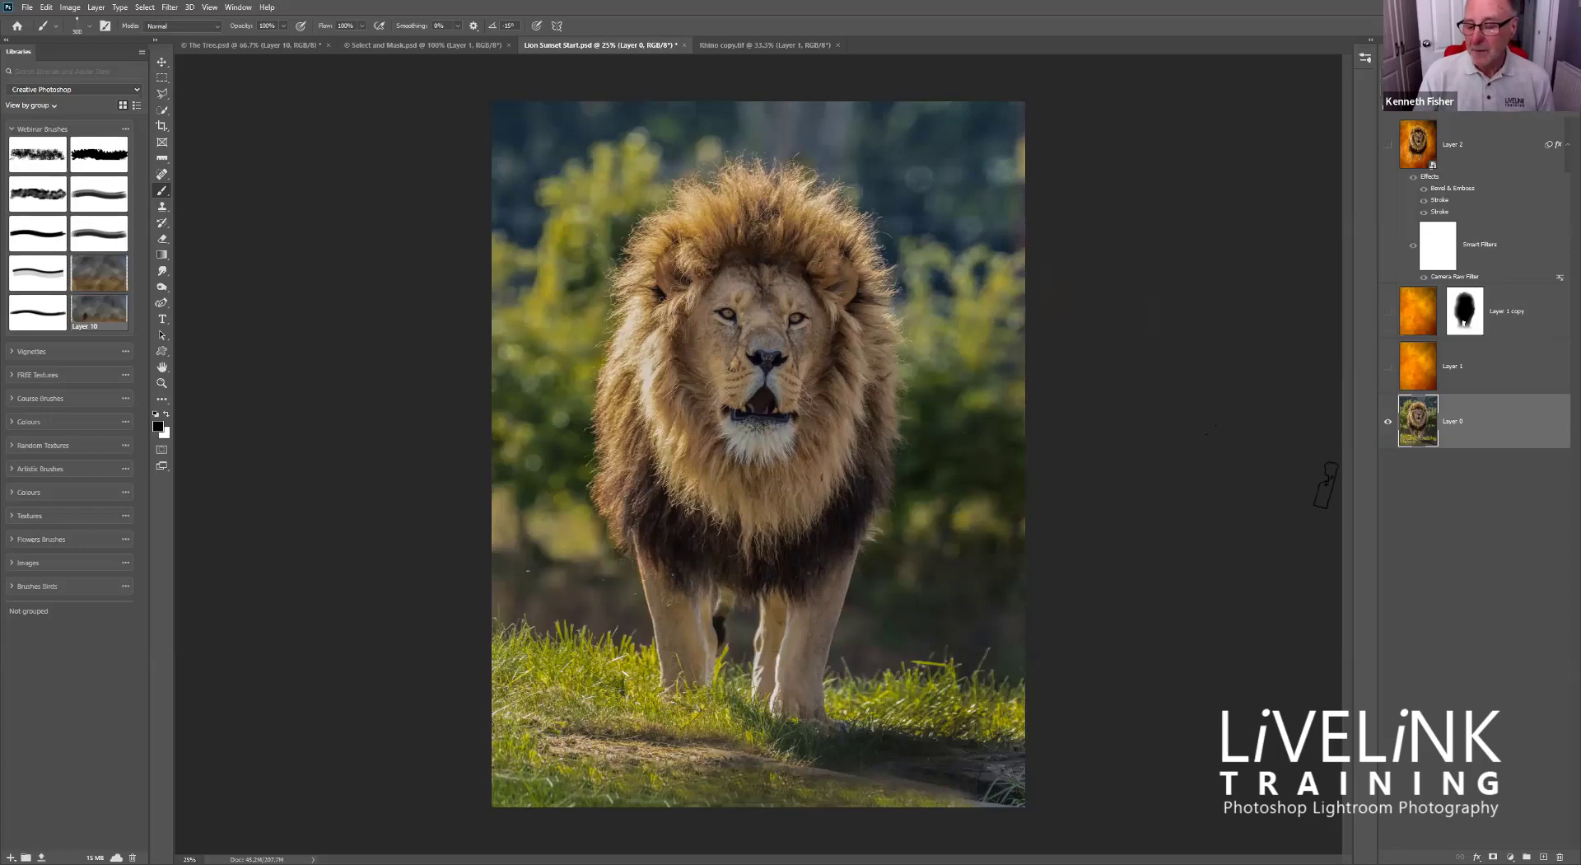
{"action": "right_click", "coordinate": [1510, 420]}
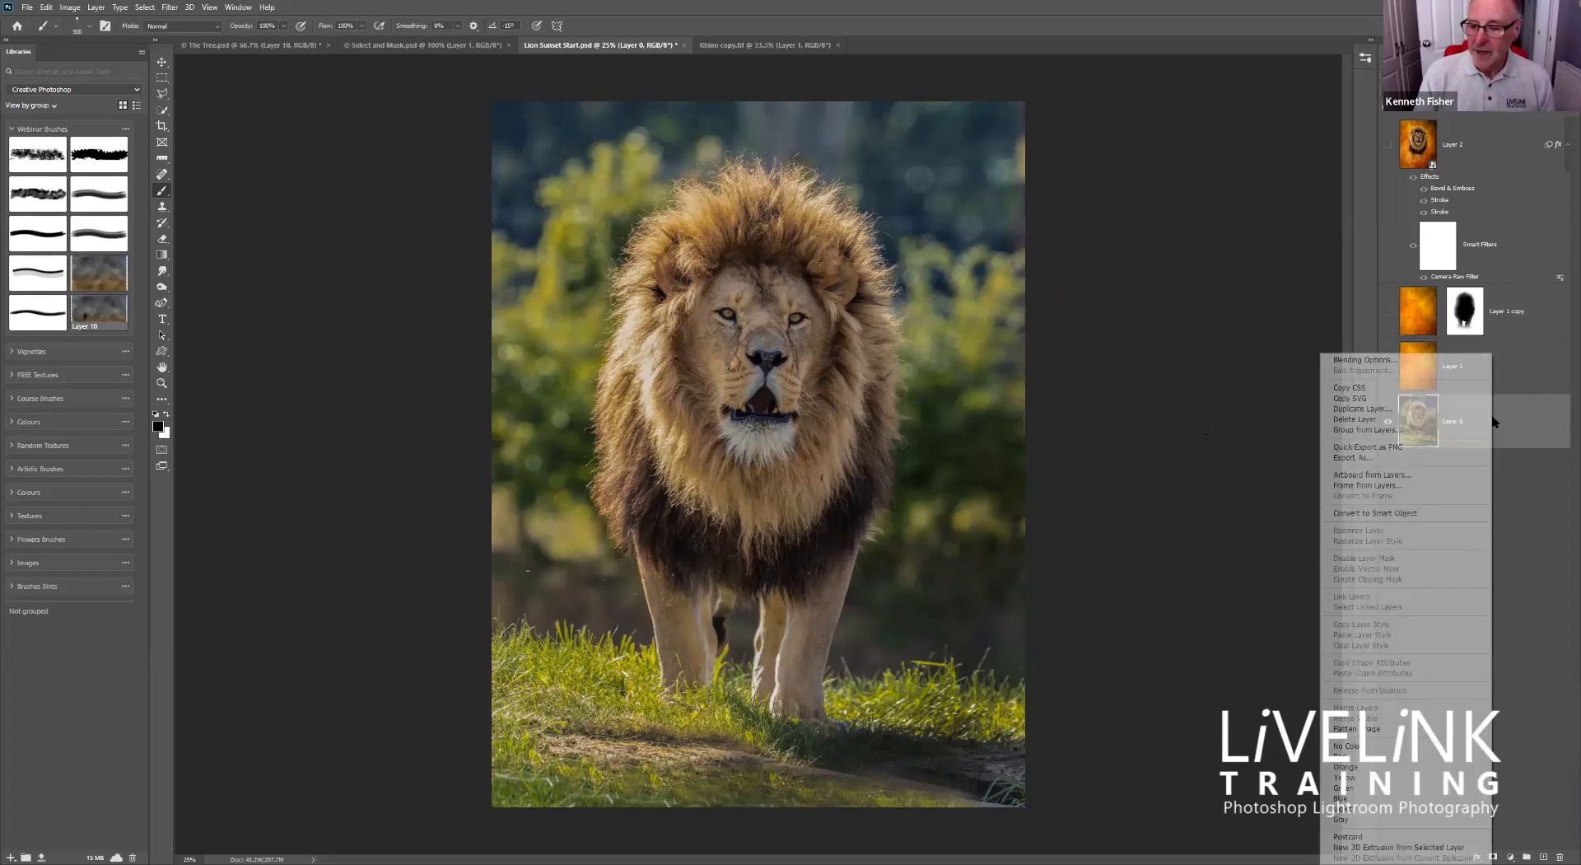
{"action": "left_click", "coordinate": [1377, 513]}
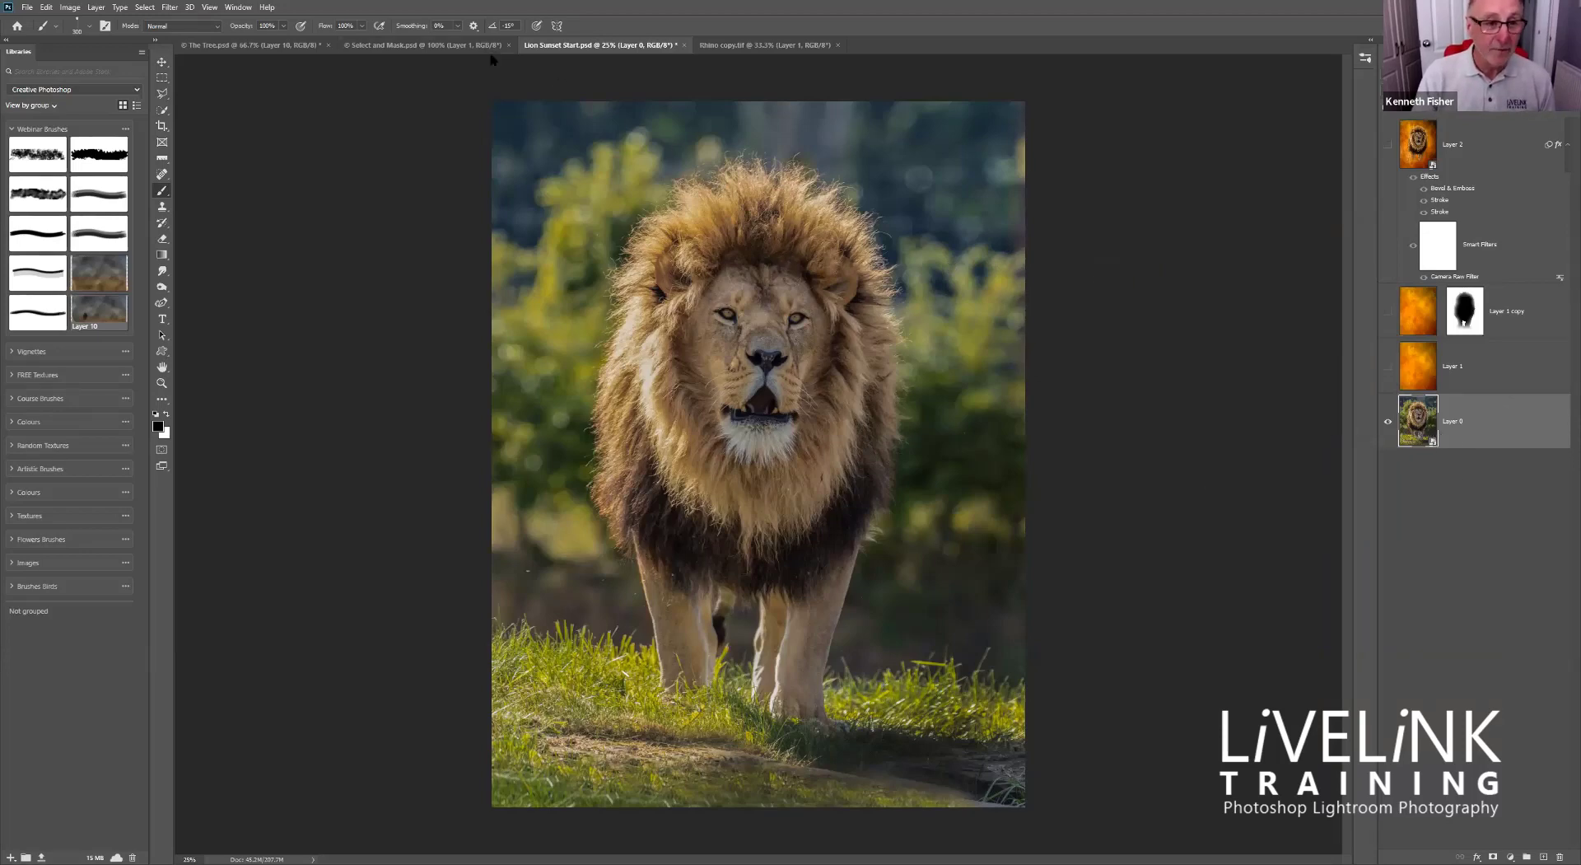
Apply a Camera Raw smart filter to the lion layer with Texture +11, Clarity +17, Saturation +7, Highlights -62 and Whites -3
{"action": "left_click", "coordinate": [170, 6]}
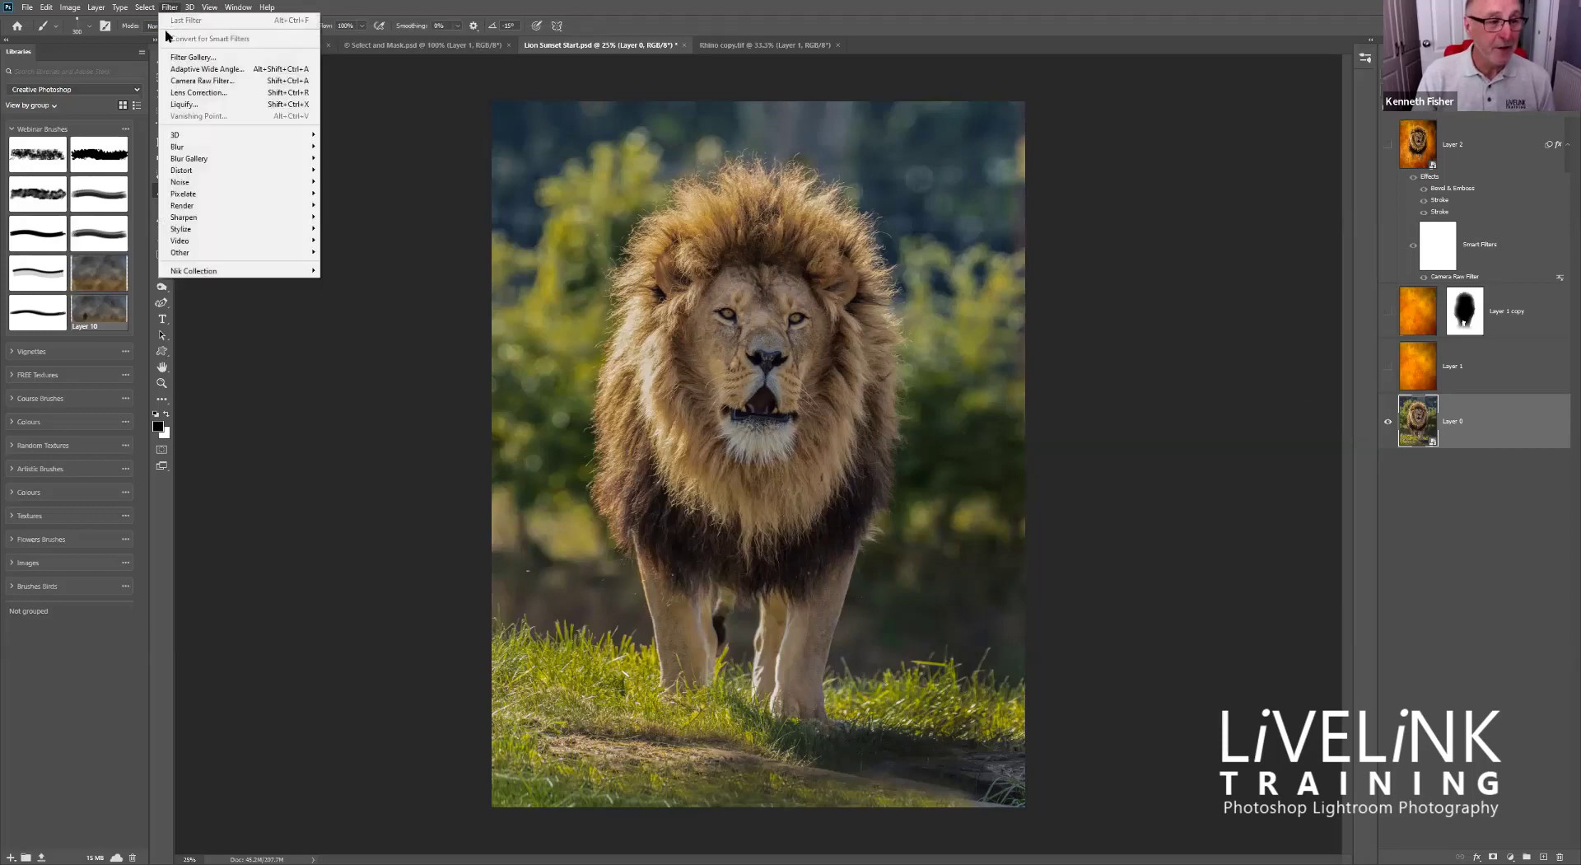
{"action": "left_click", "coordinate": [198, 82]}
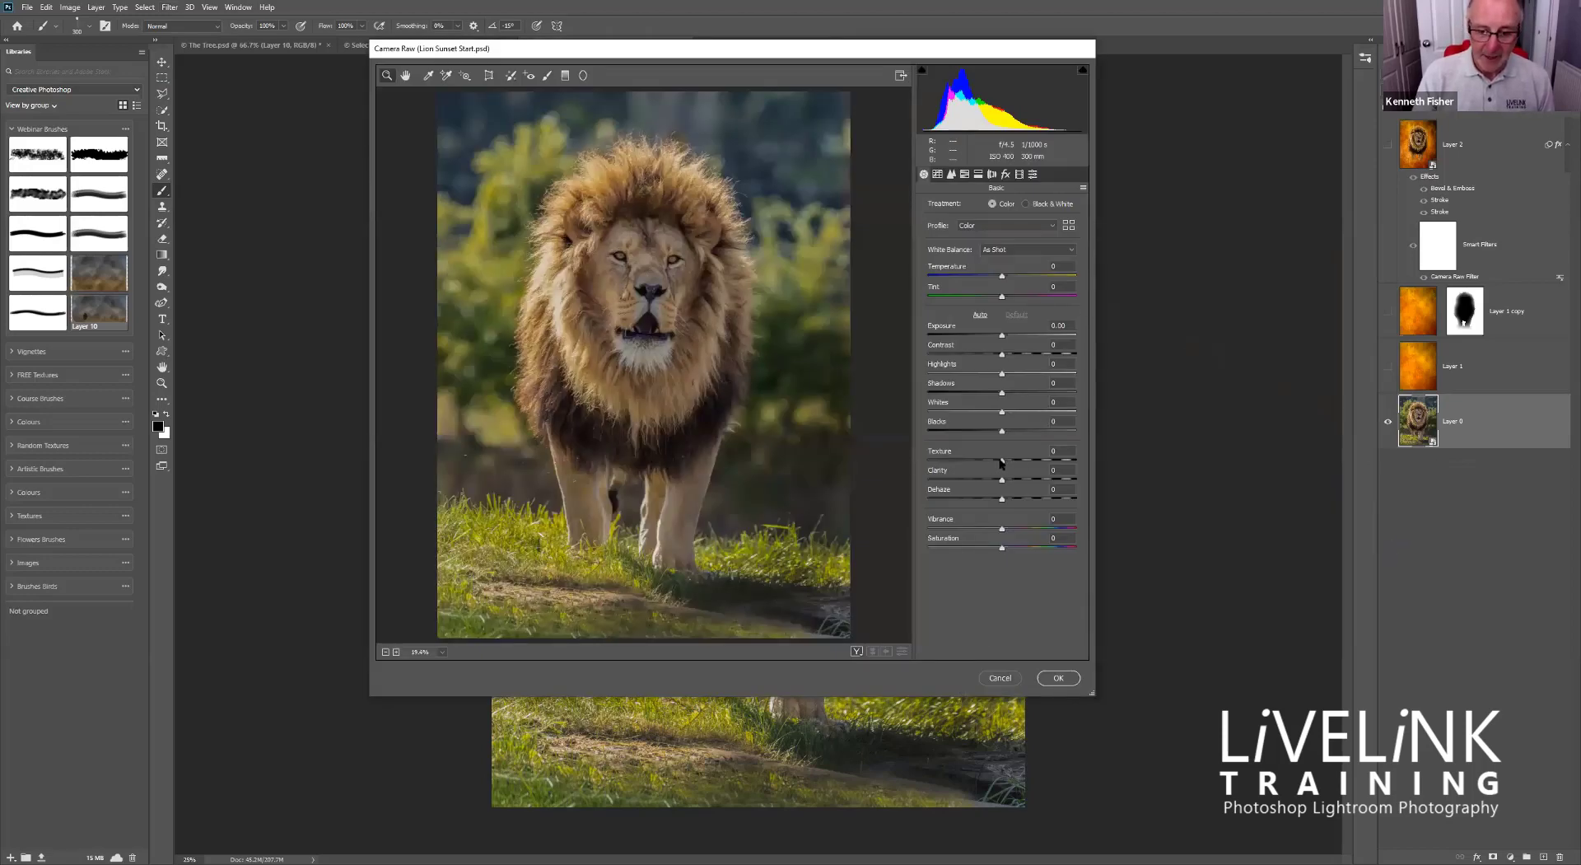
{"action": "left_click_drag", "start_coordinate": [1002, 461], "coordinate": [1015, 481]}
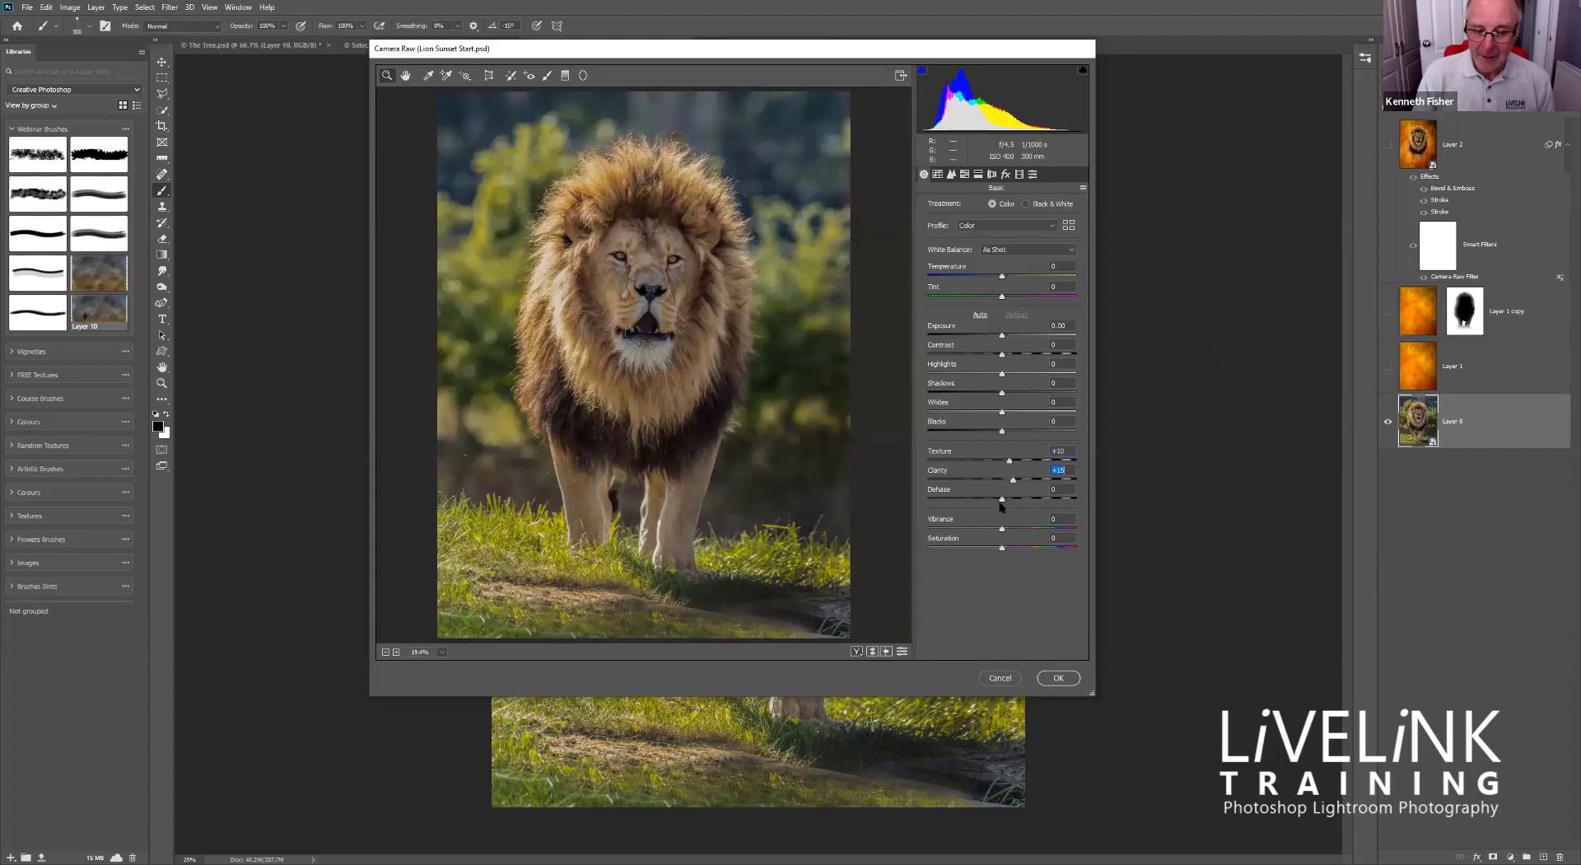
{"action": "left_click_drag", "start_coordinate": [1002, 548], "coordinate": [1007, 547]}
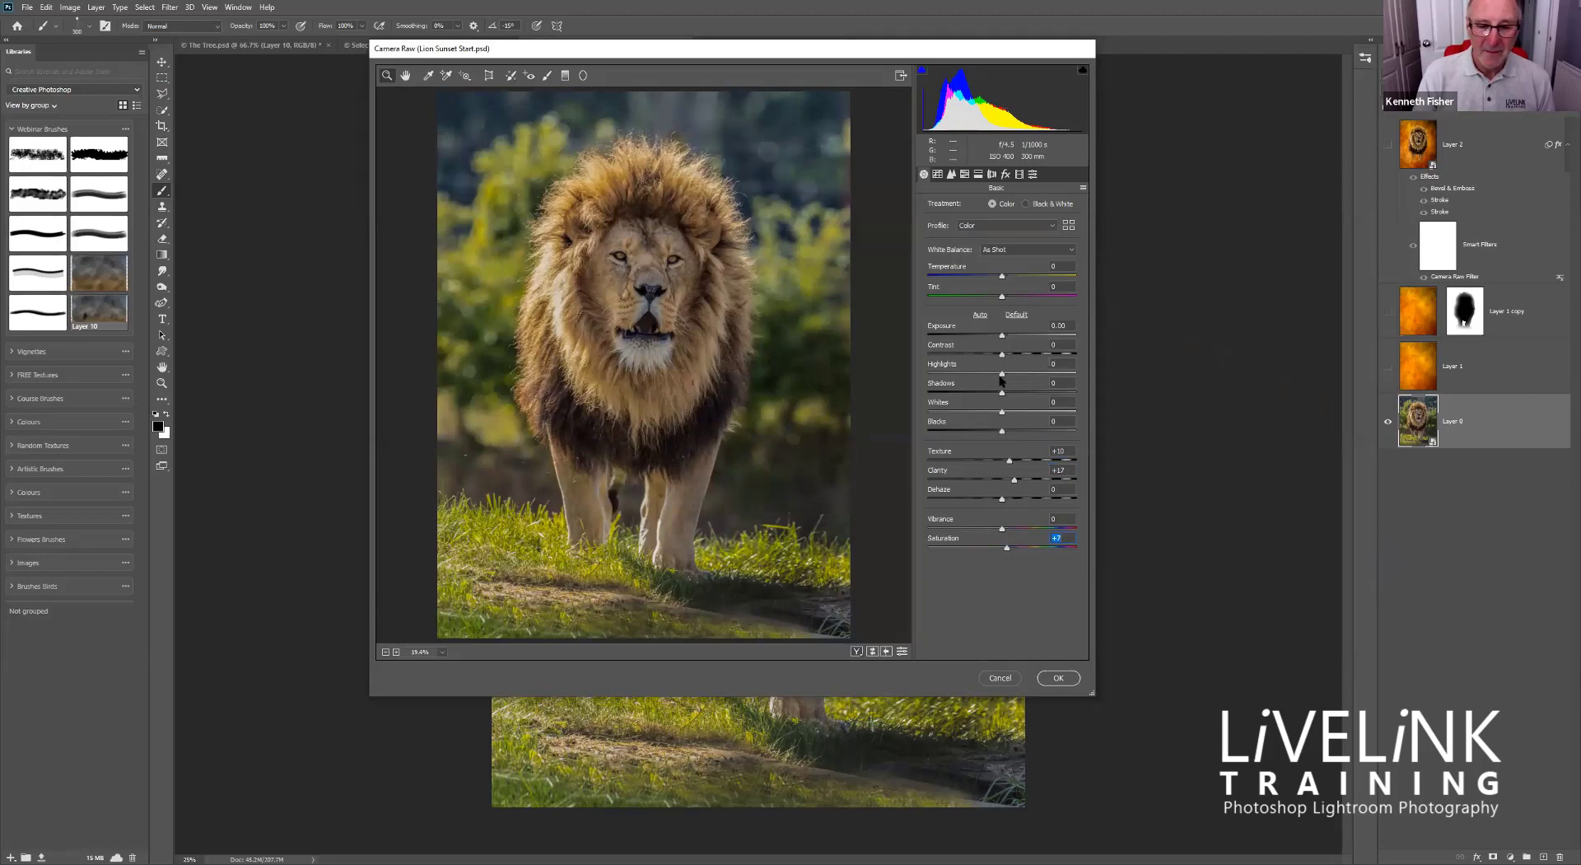
{"action": "left_click_drag", "start_coordinate": [1001, 376], "coordinate": [969, 375]}
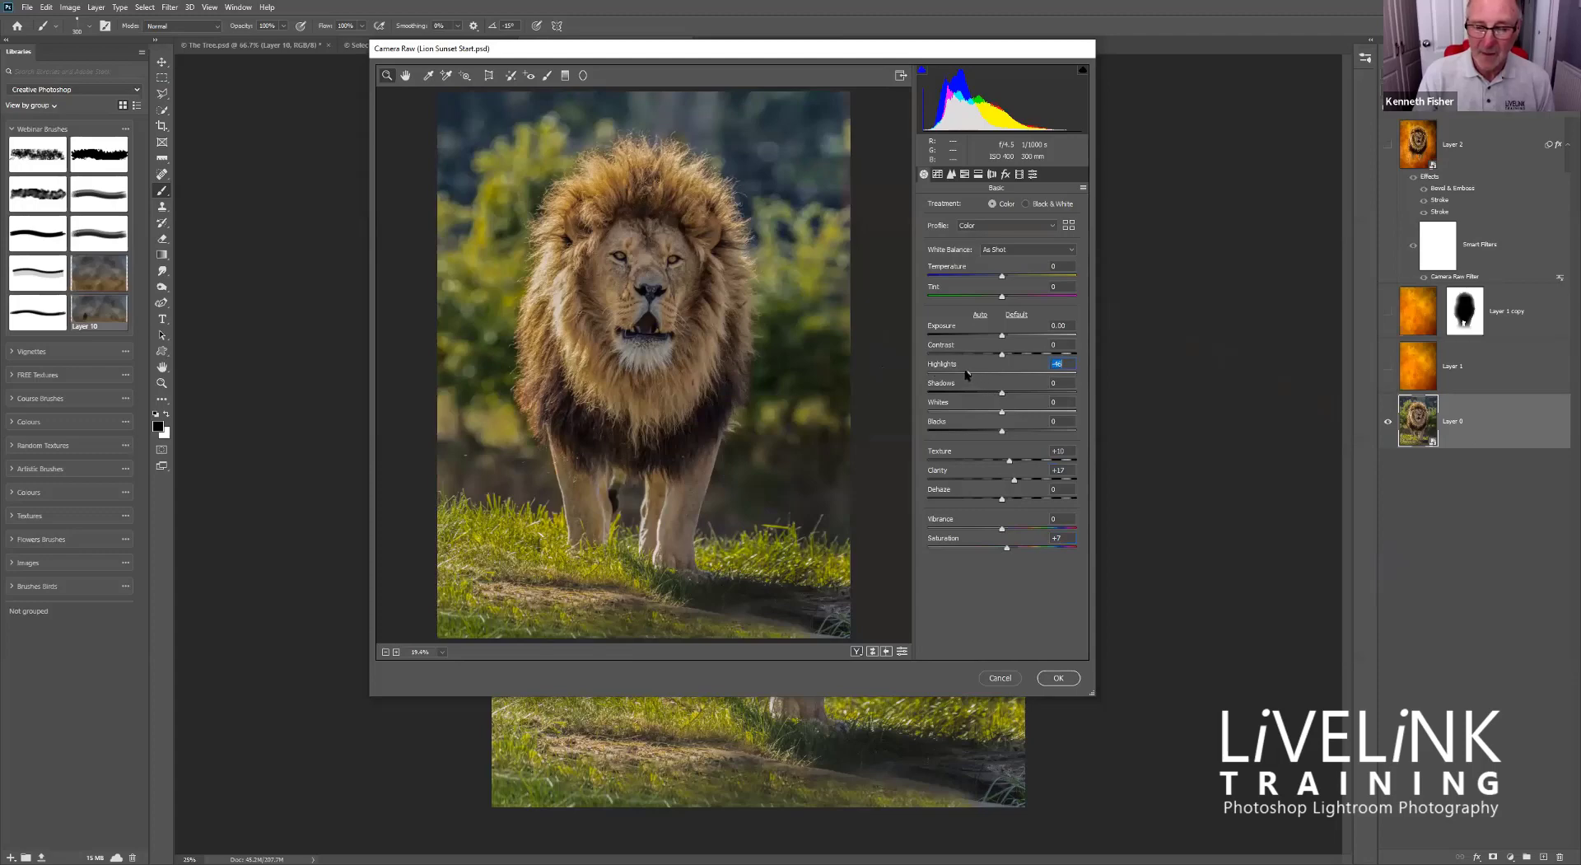
{"action": "left_click_drag", "start_coordinate": [968, 374], "coordinate": [999, 416]}
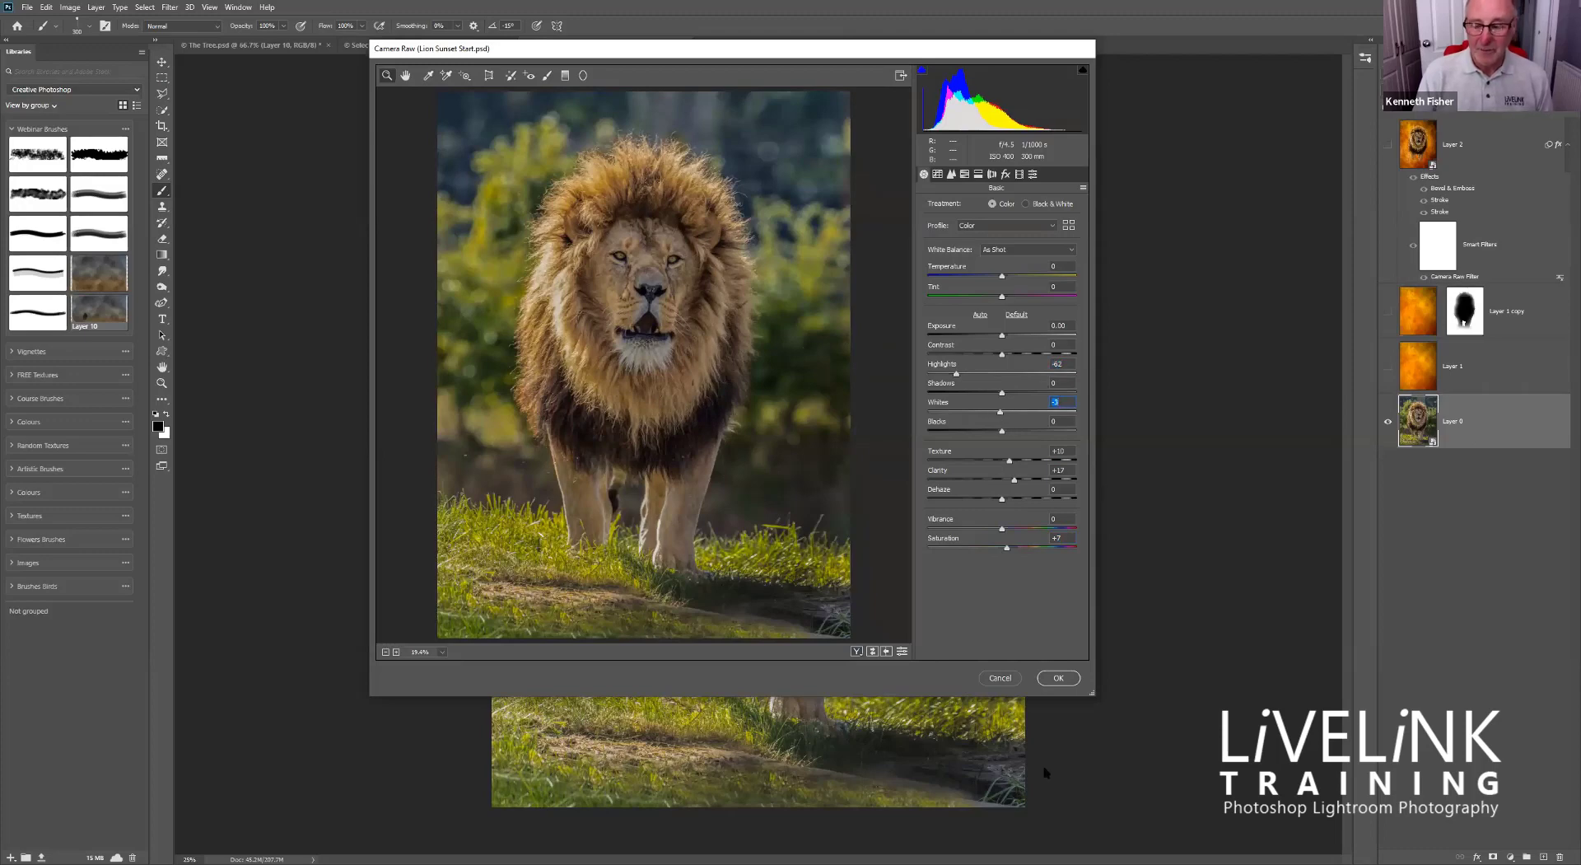
{"action": "left_click", "coordinate": [1059, 678]}
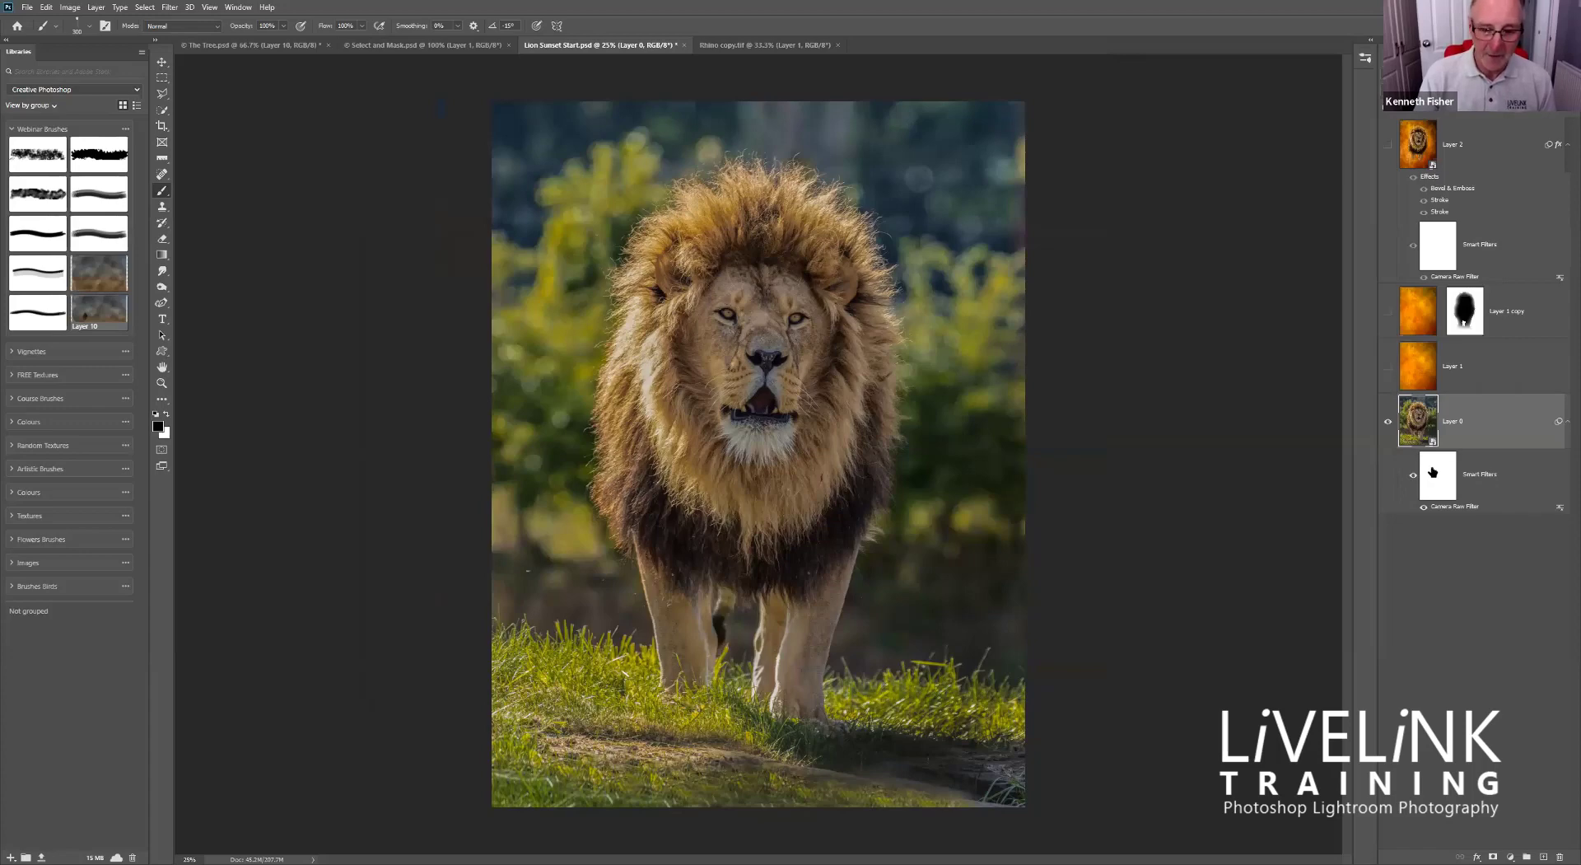
Reopen the lion layer's Camera Raw smart filter and raise Exposure to about +0.20
{"action": "double_click", "coordinate": [1455, 507]}
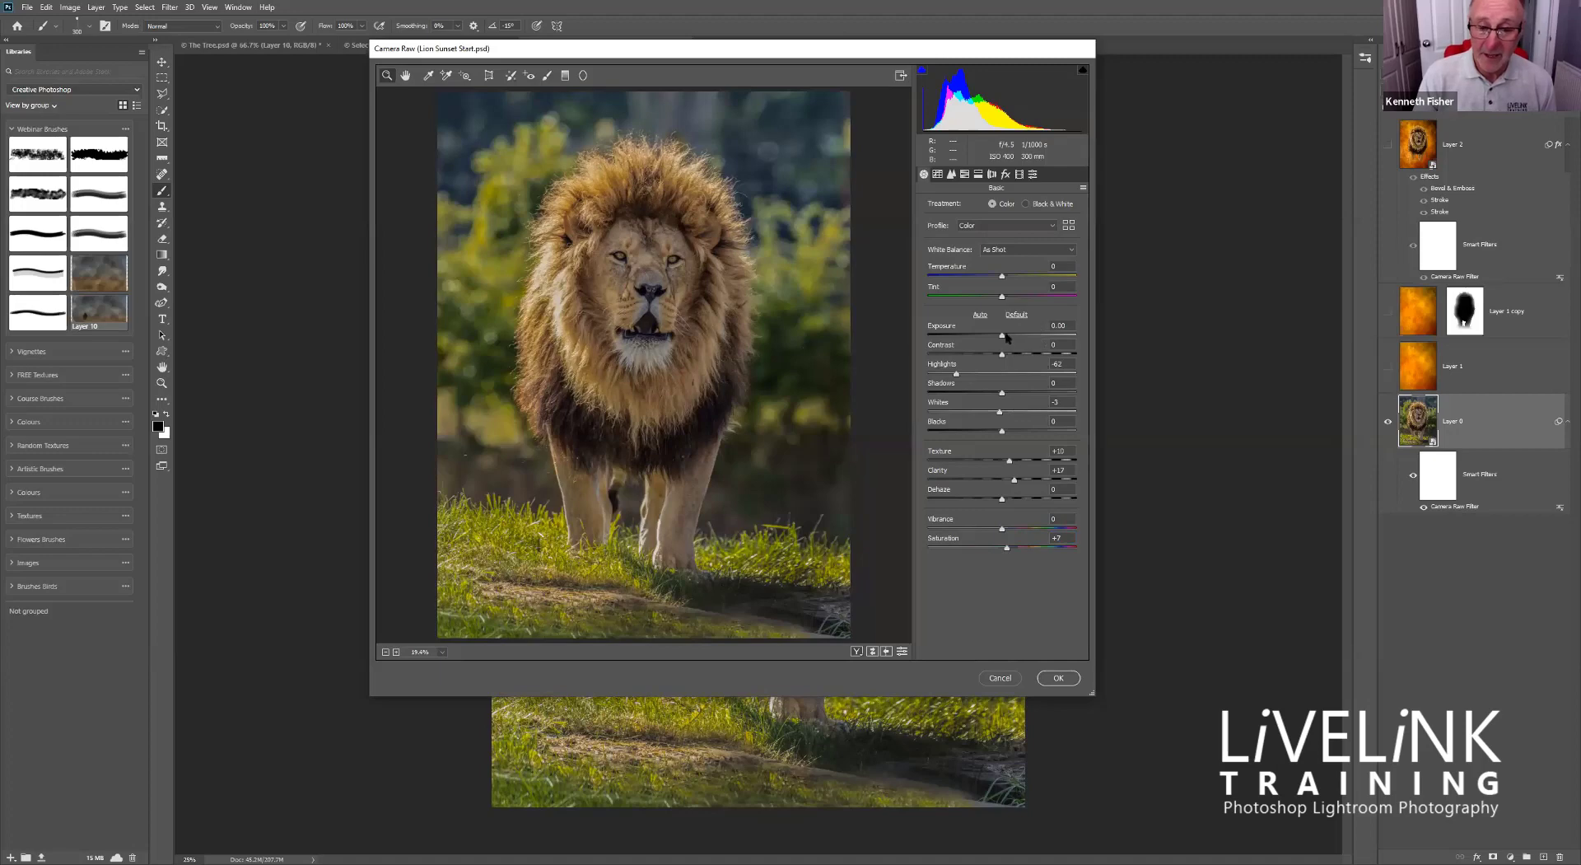
{"action": "left_click", "coordinate": [1002, 336]}
{"action": "left_click_drag", "start_coordinate": [1002, 336], "coordinate": [1005, 336]}
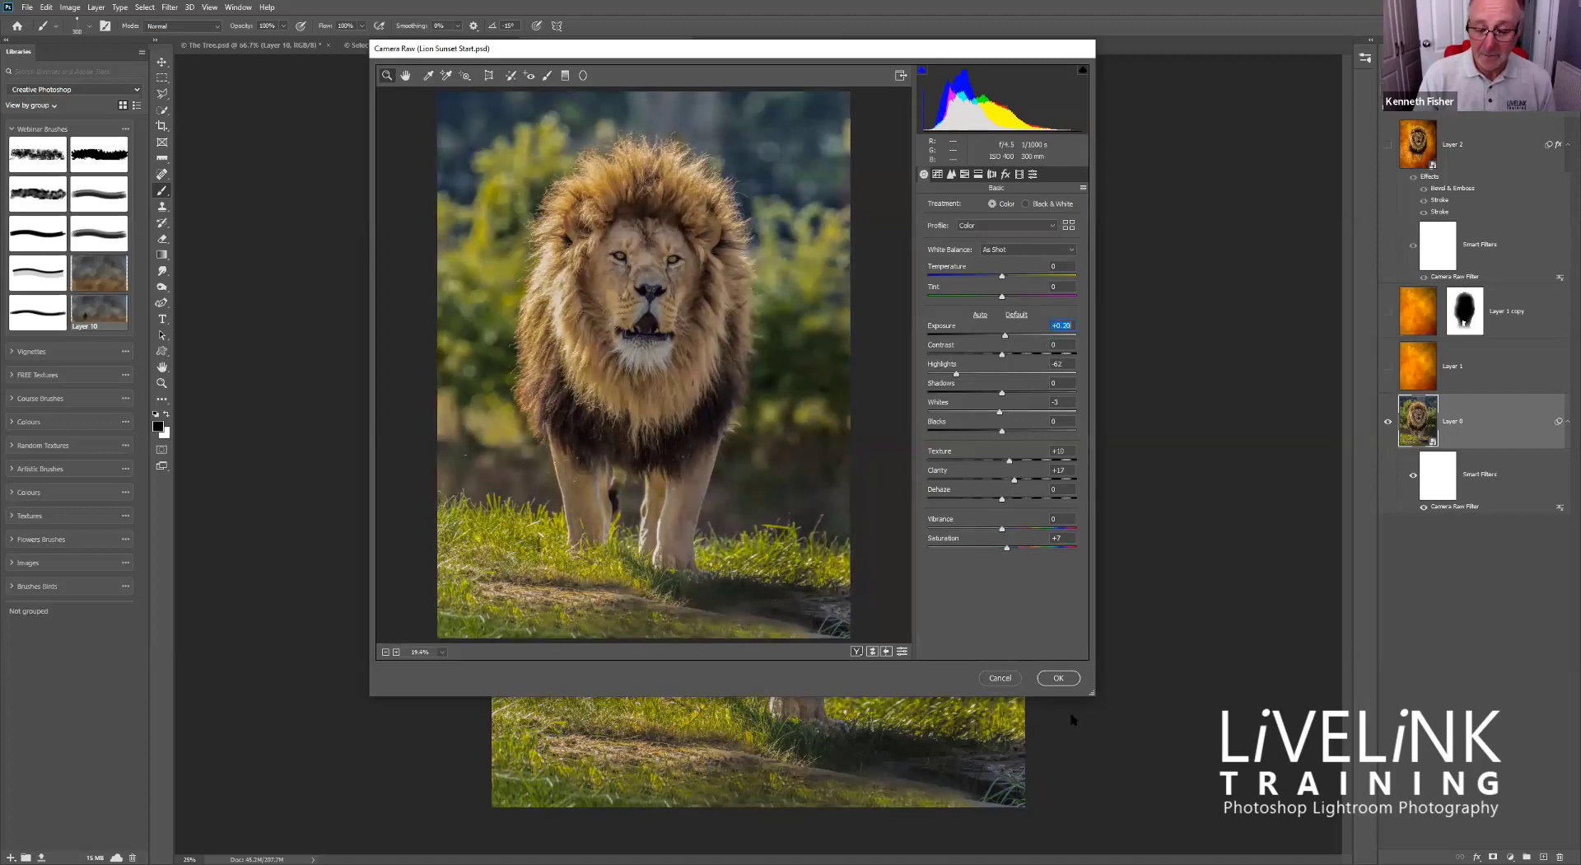
{"action": "left_click", "coordinate": [1071, 679]}
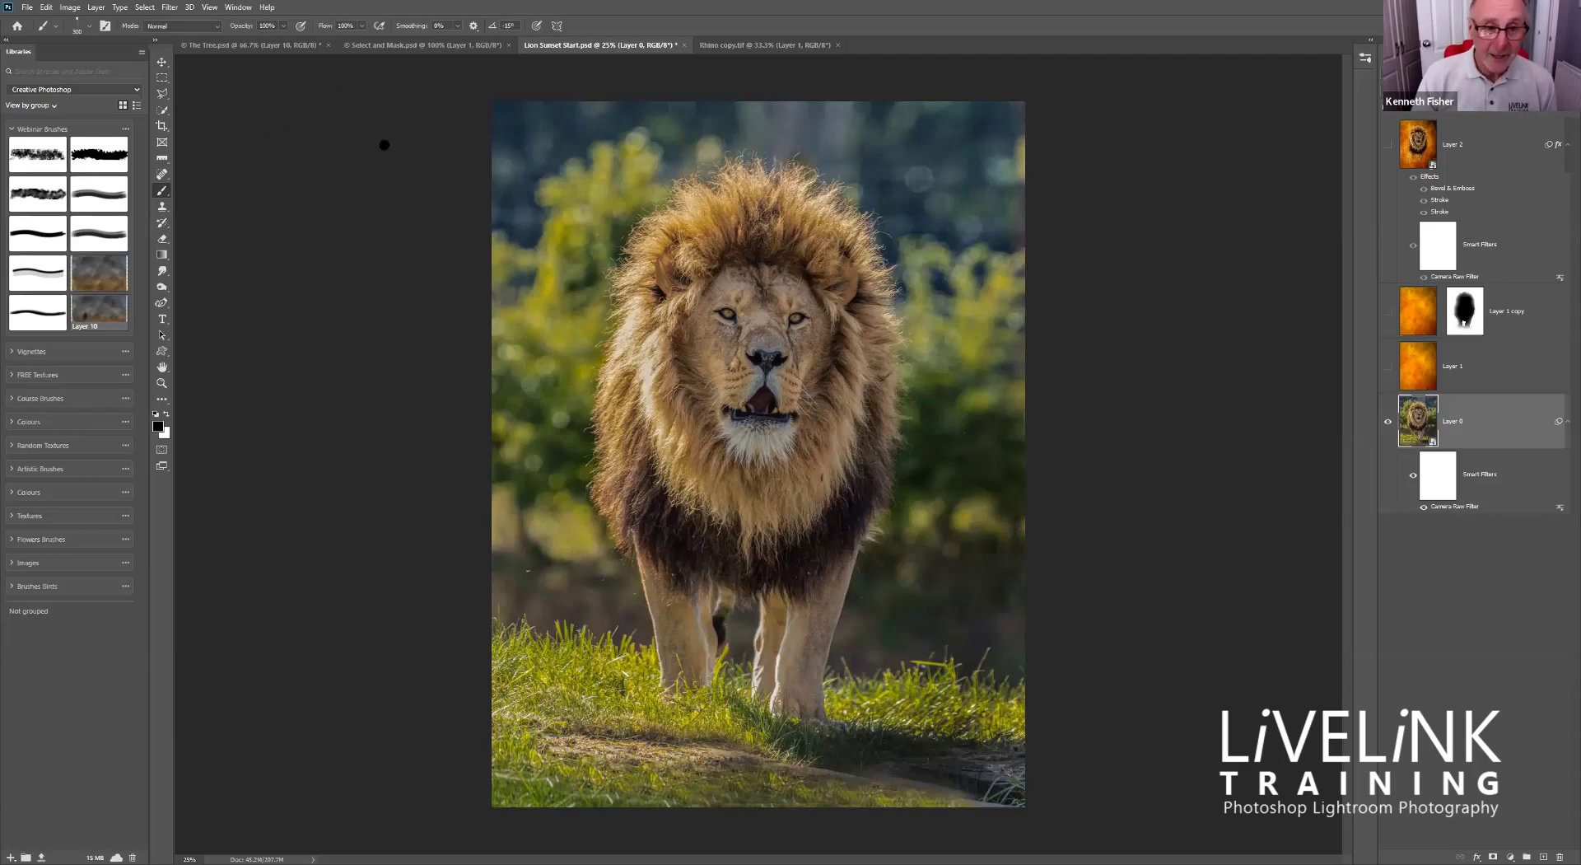
Select the lion with Select Subject and subtract the background gap between its legs from the selection
{"action": "left_click", "coordinate": [162, 112]}
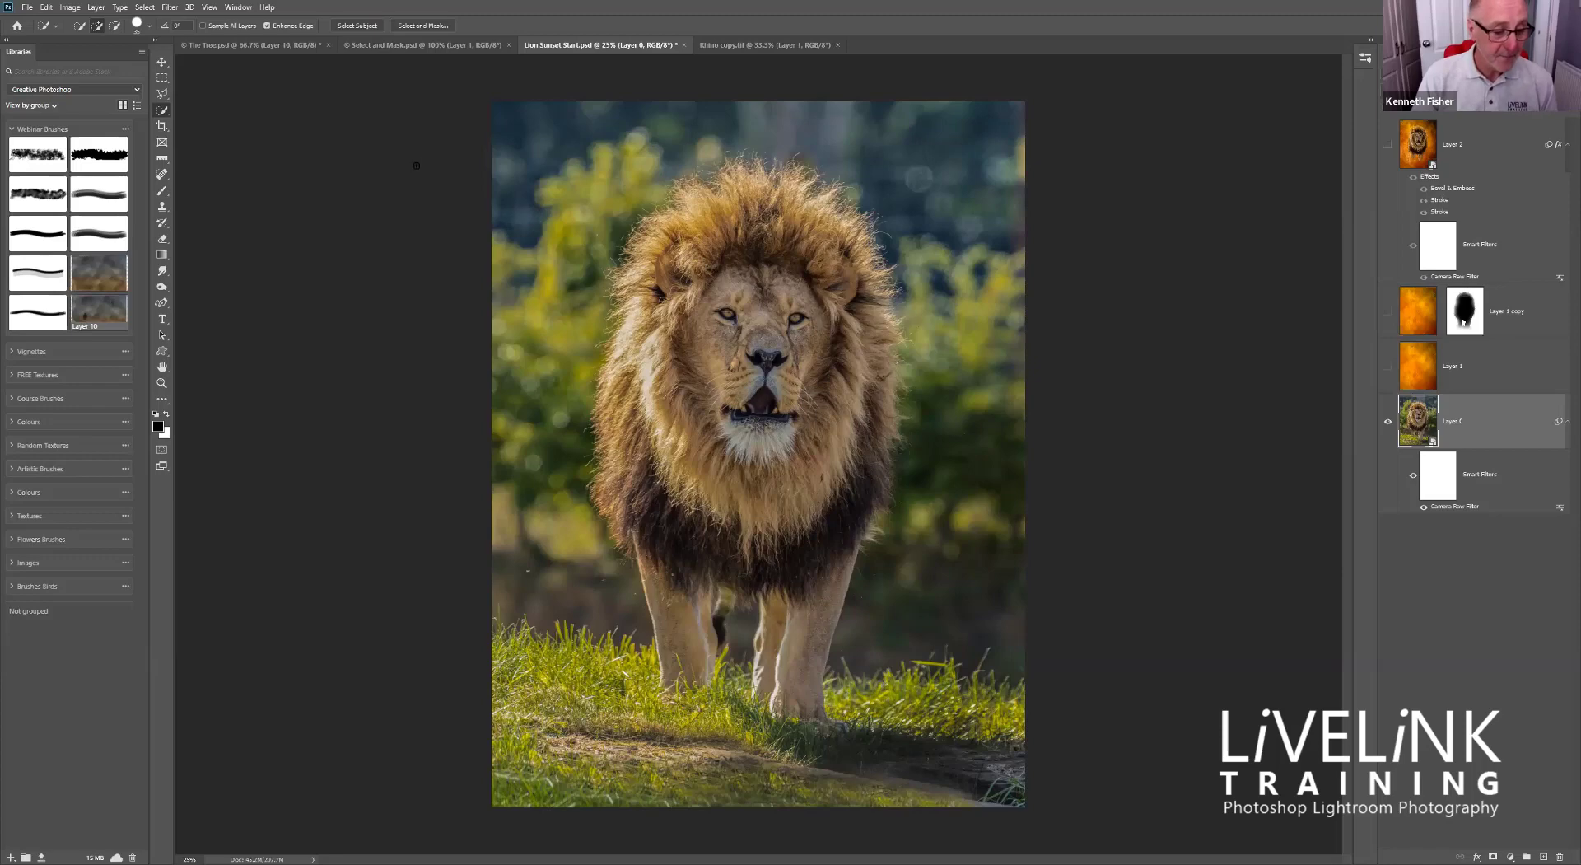
{"action": "left_click", "coordinate": [361, 26]}
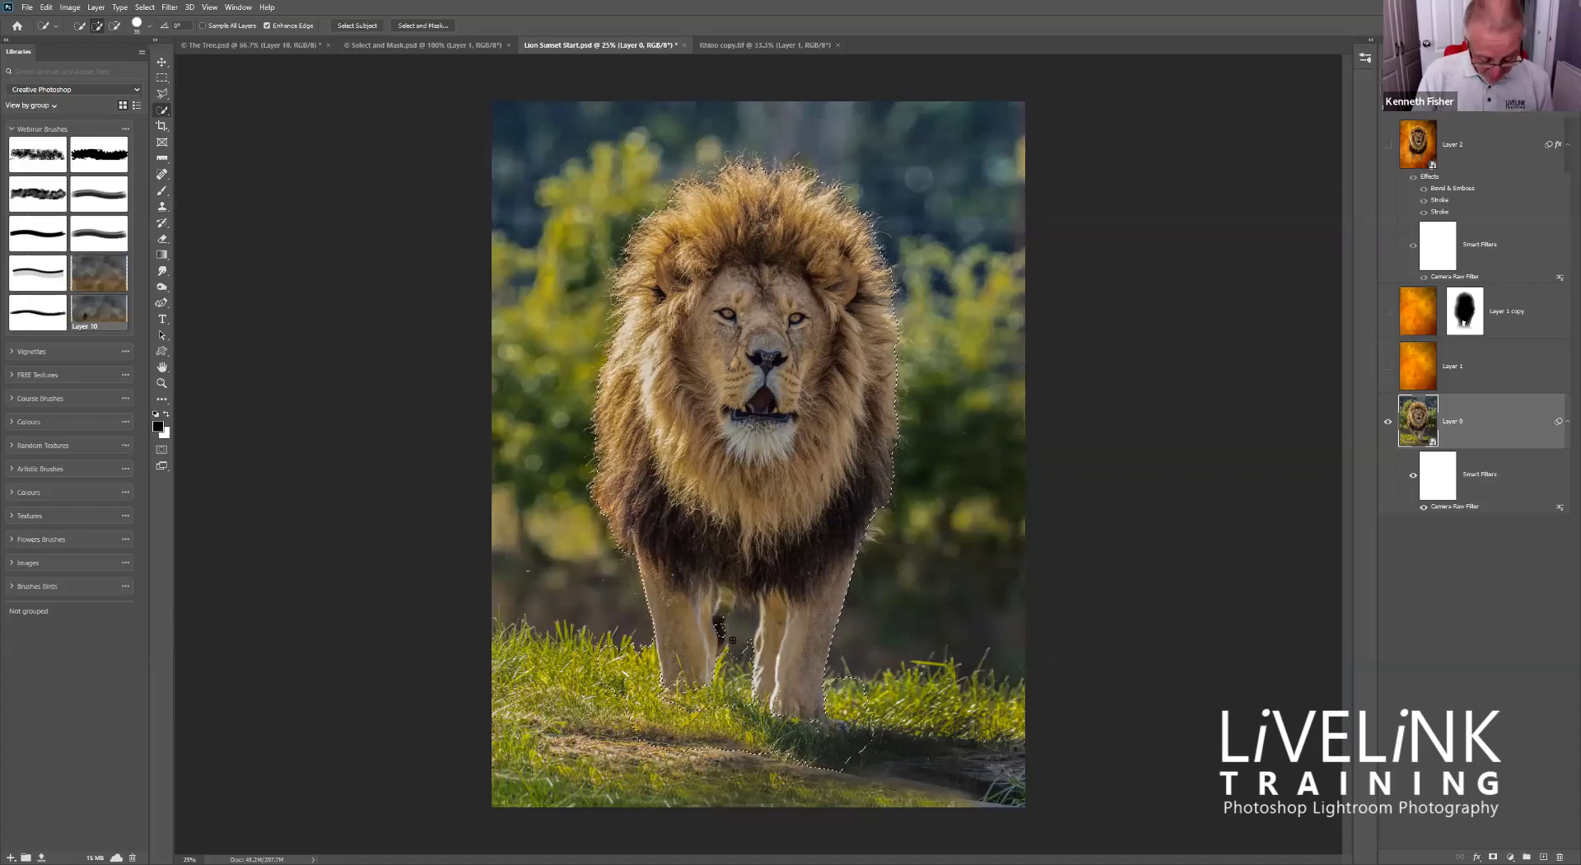
{"action": "key", "text": "alt"}
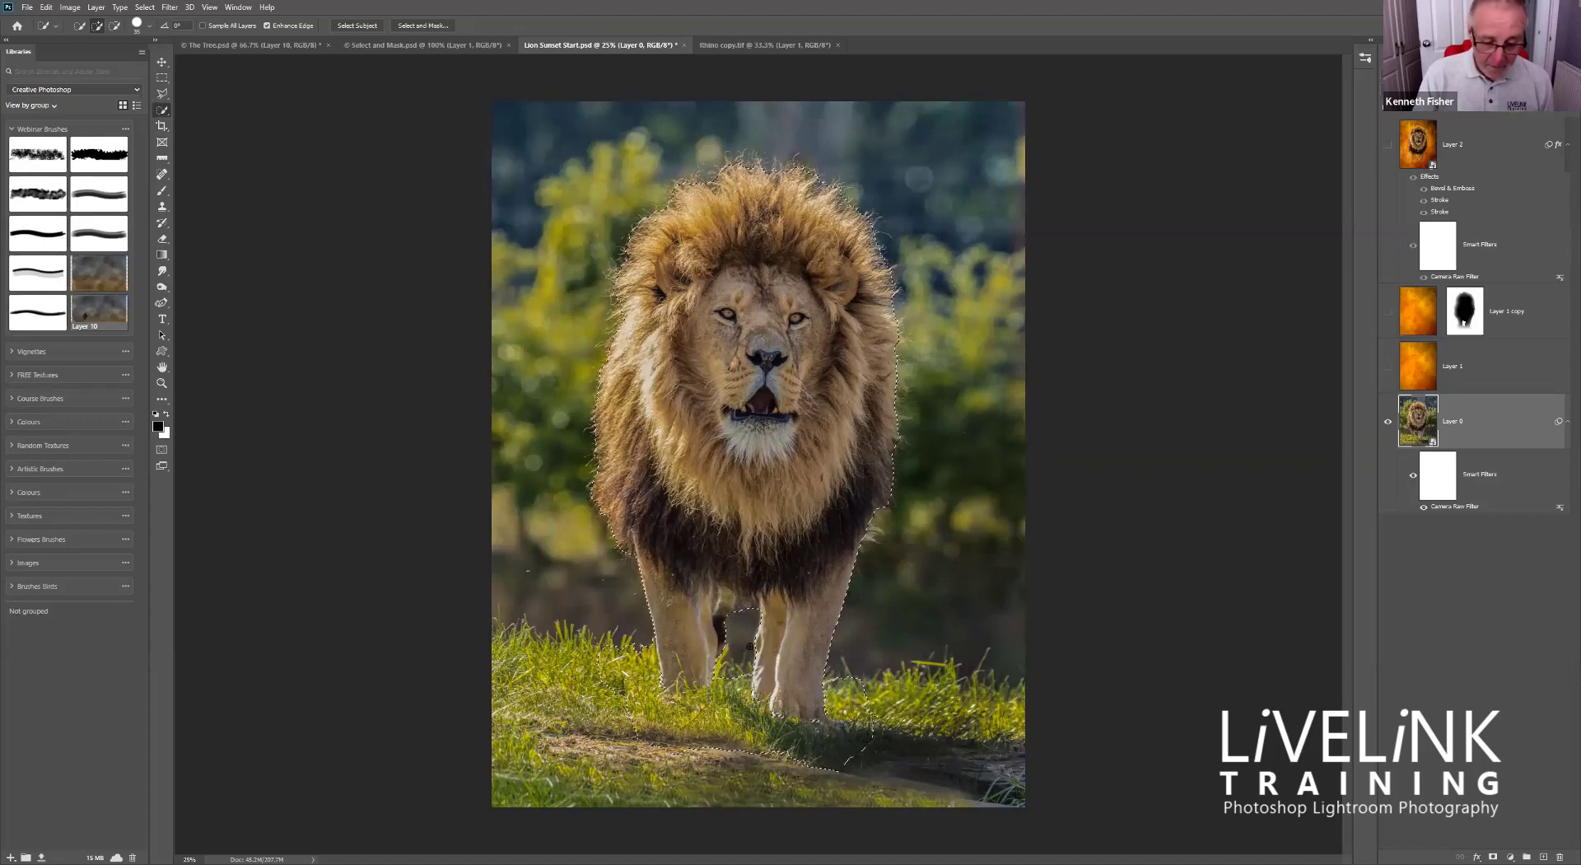
{"action": "key", "text": "alt"}
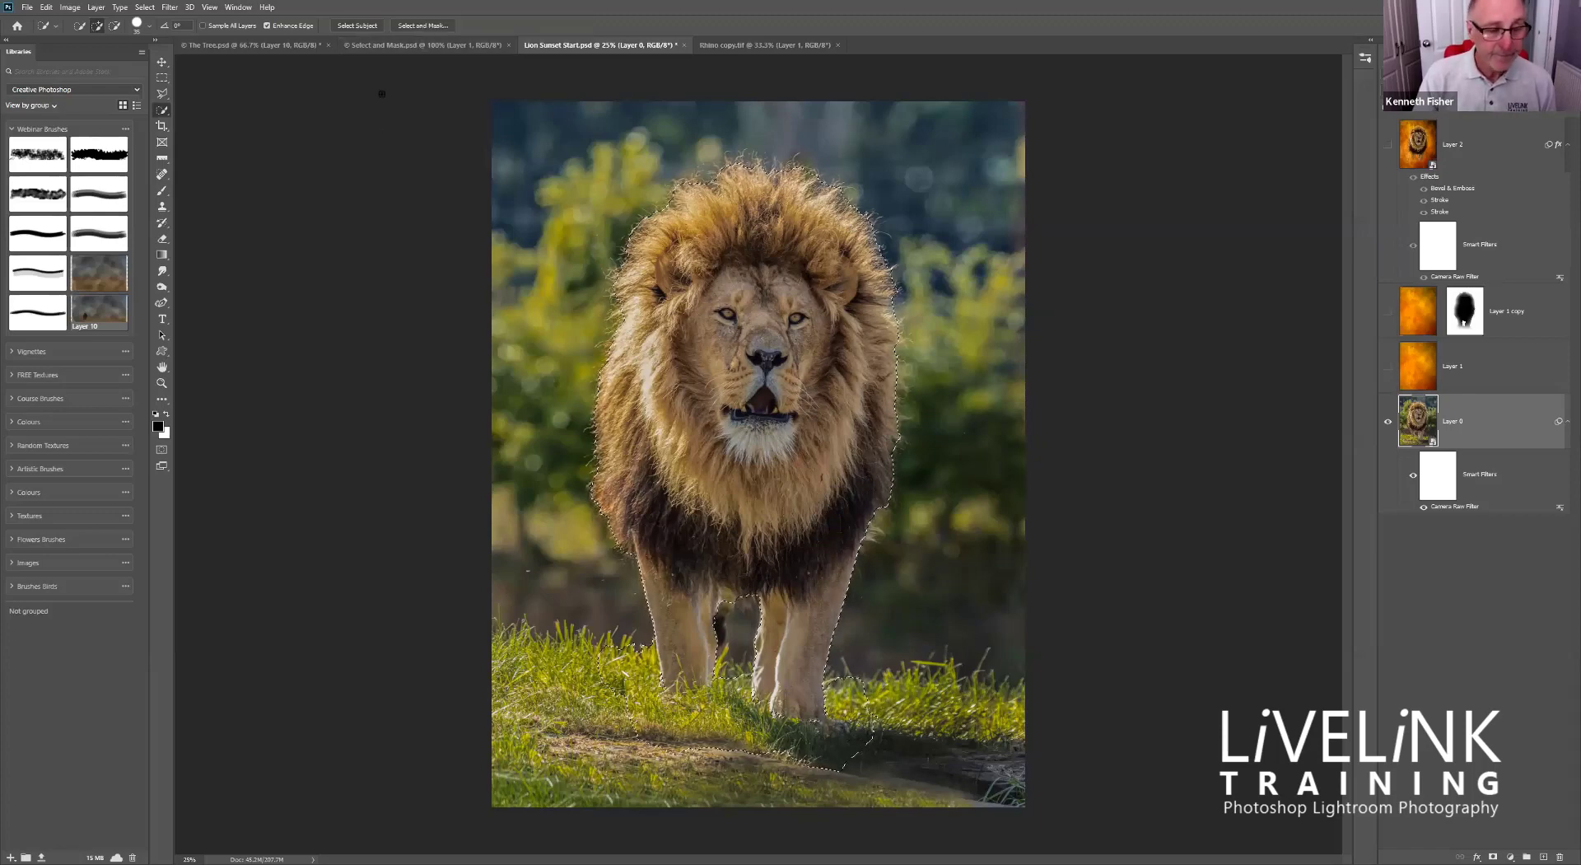
Open the lion selection in Select and Mask, preview it in each of the other view modes, and return to Onion Skin
{"action": "left_click", "coordinate": [423, 25]}
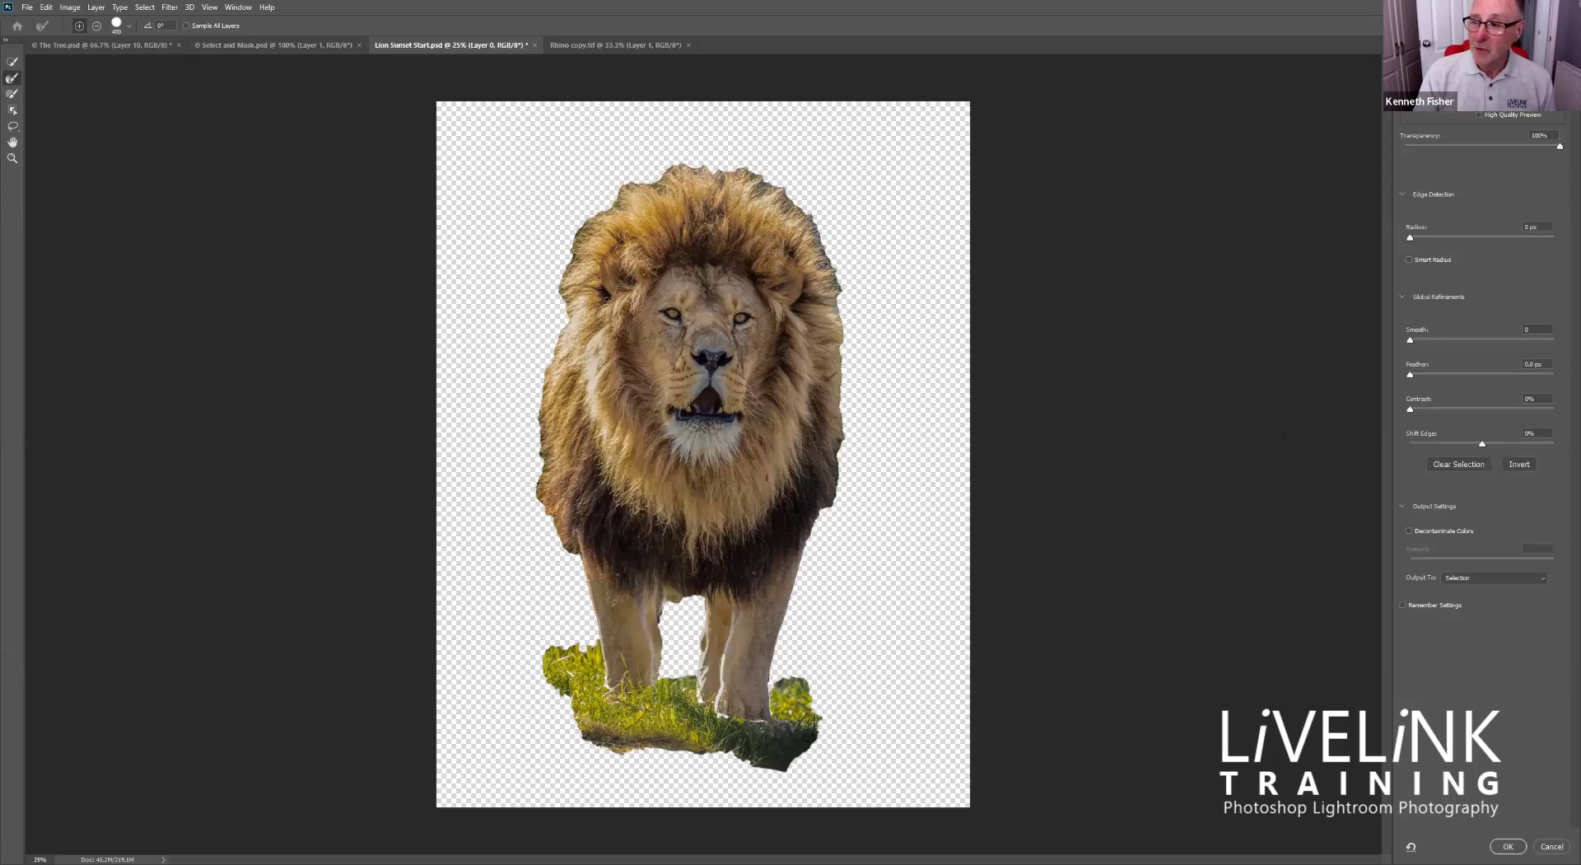
{"action": "left_click", "coordinate": [1433, 93]}
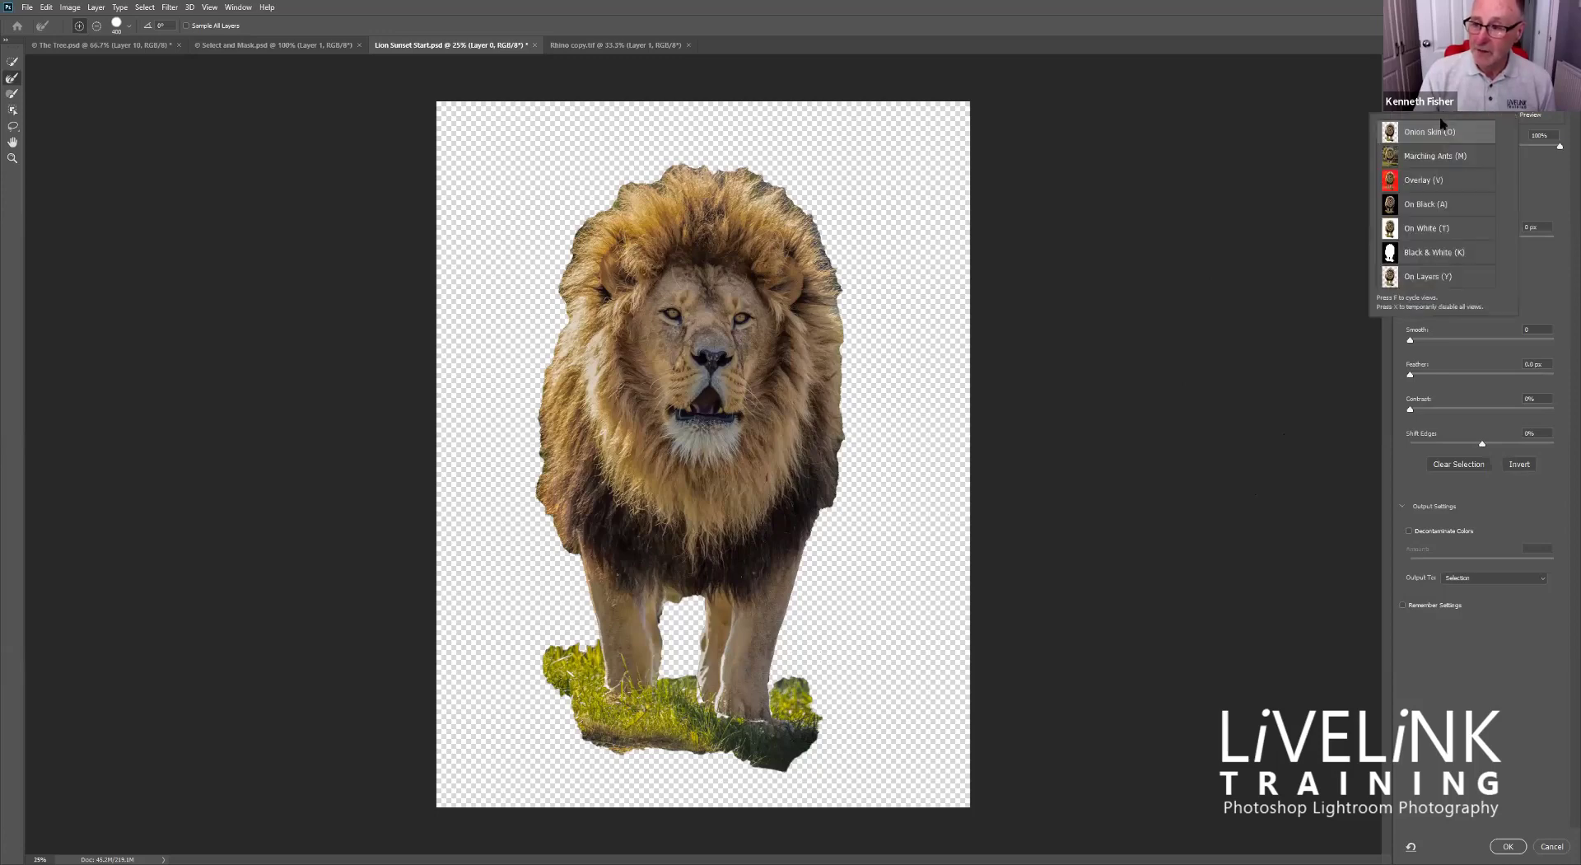
{"action": "left_click", "coordinate": [1421, 158]}
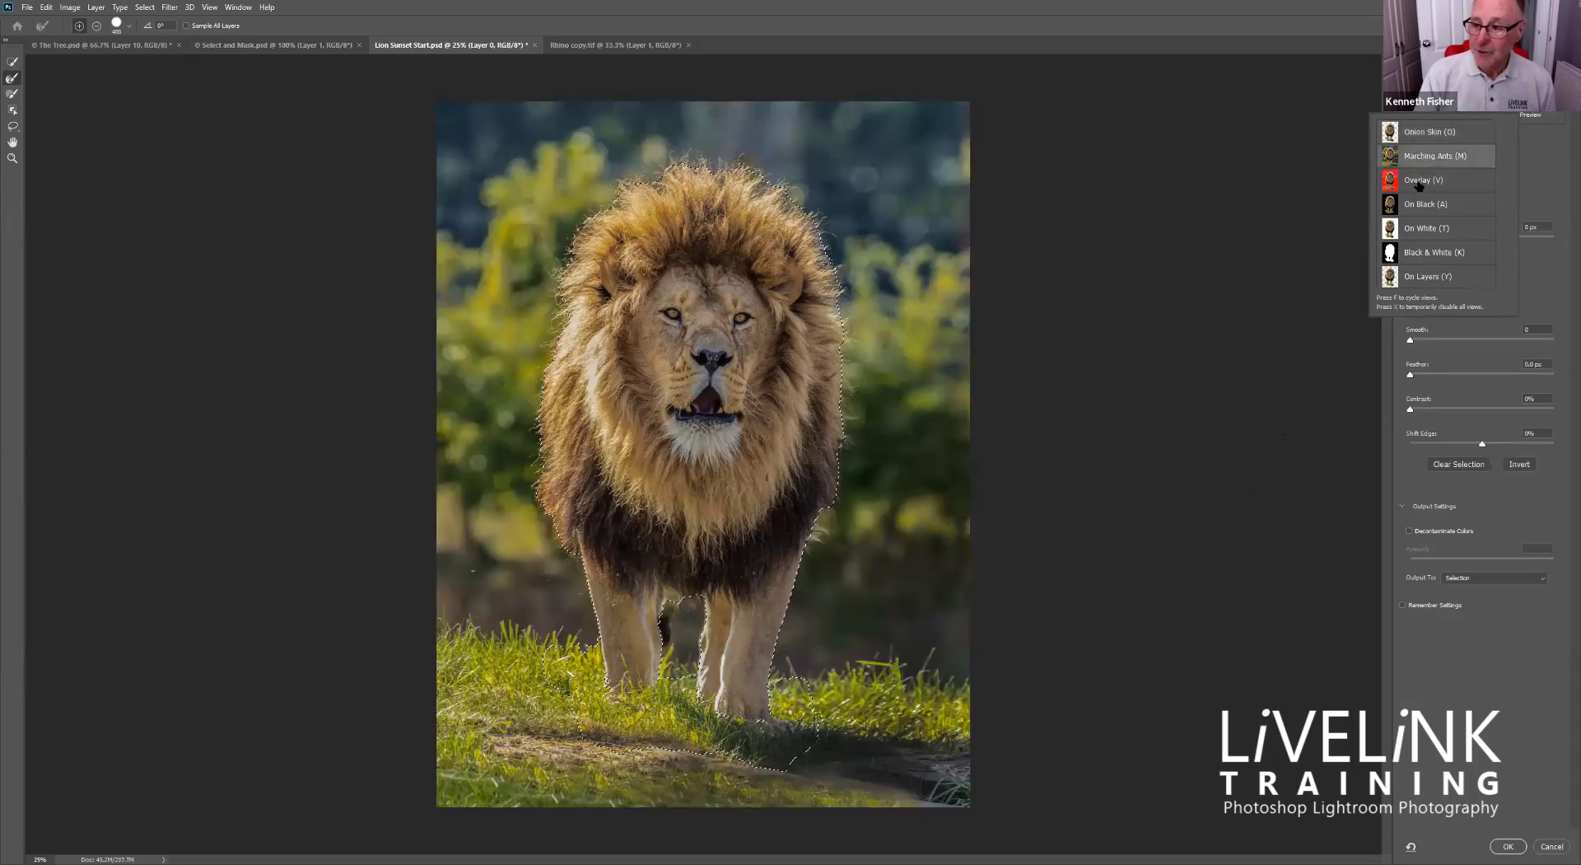
{"action": "left_click", "coordinate": [1419, 182]}
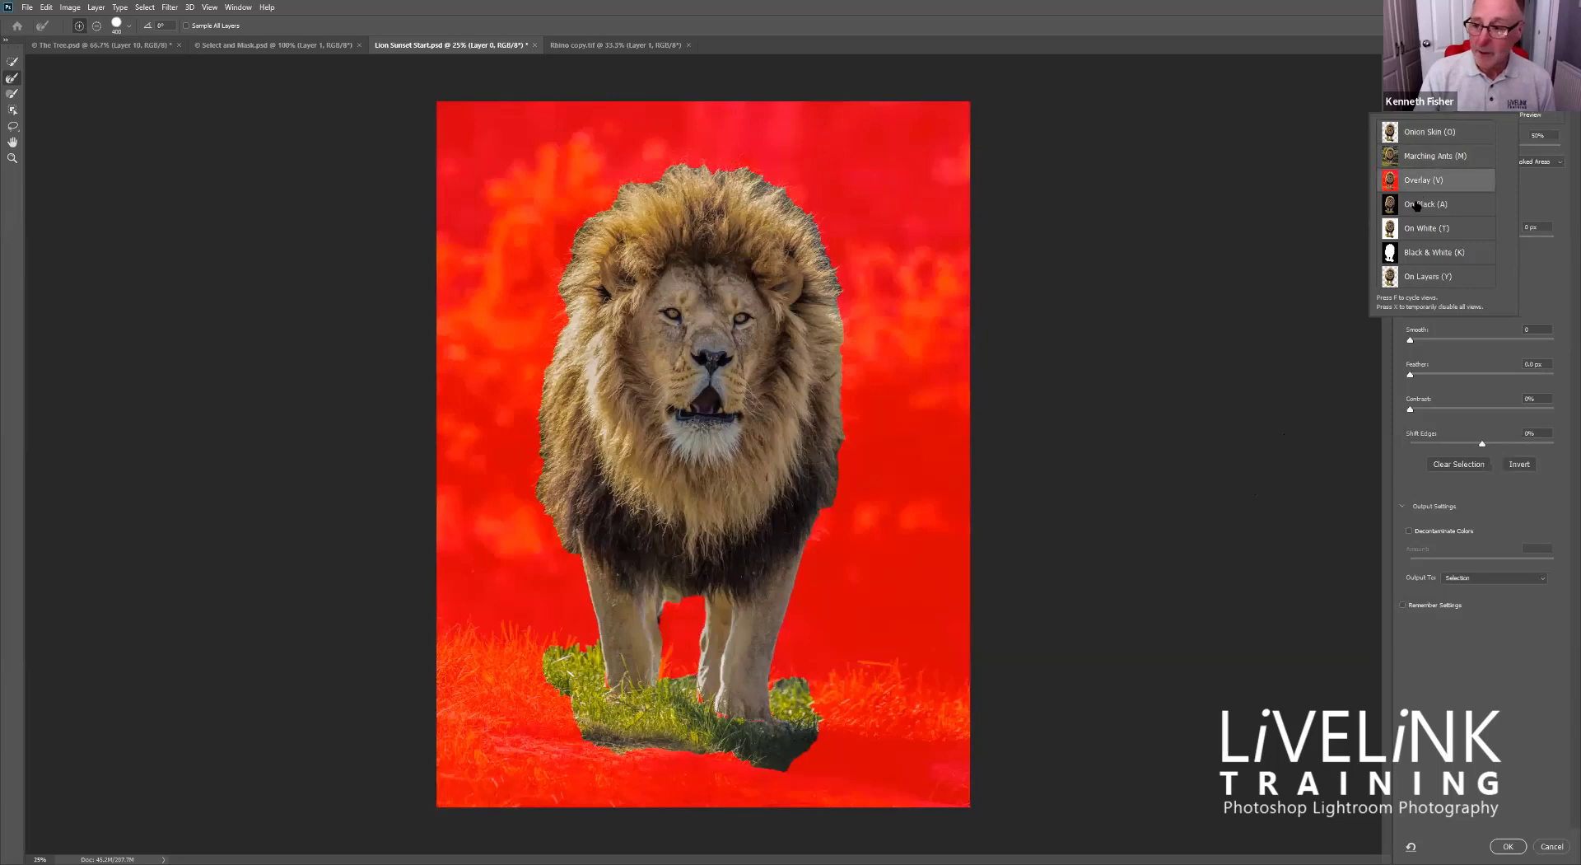
{"action": "left_click", "coordinate": [1417, 205]}
{"action": "left_click", "coordinate": [1417, 232]}
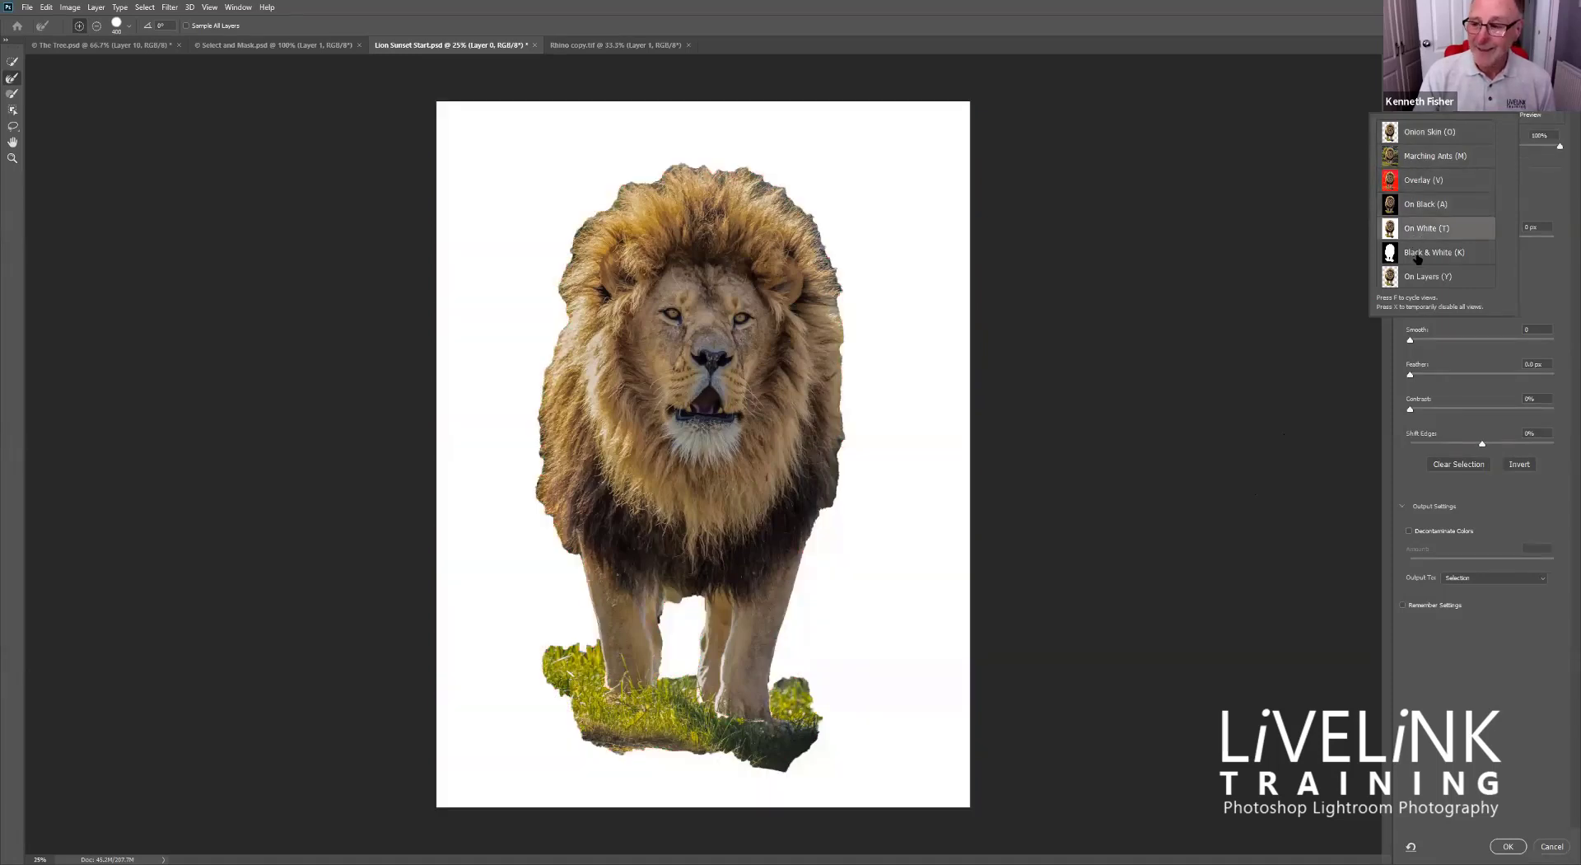
{"action": "left_click", "coordinate": [1418, 256]}
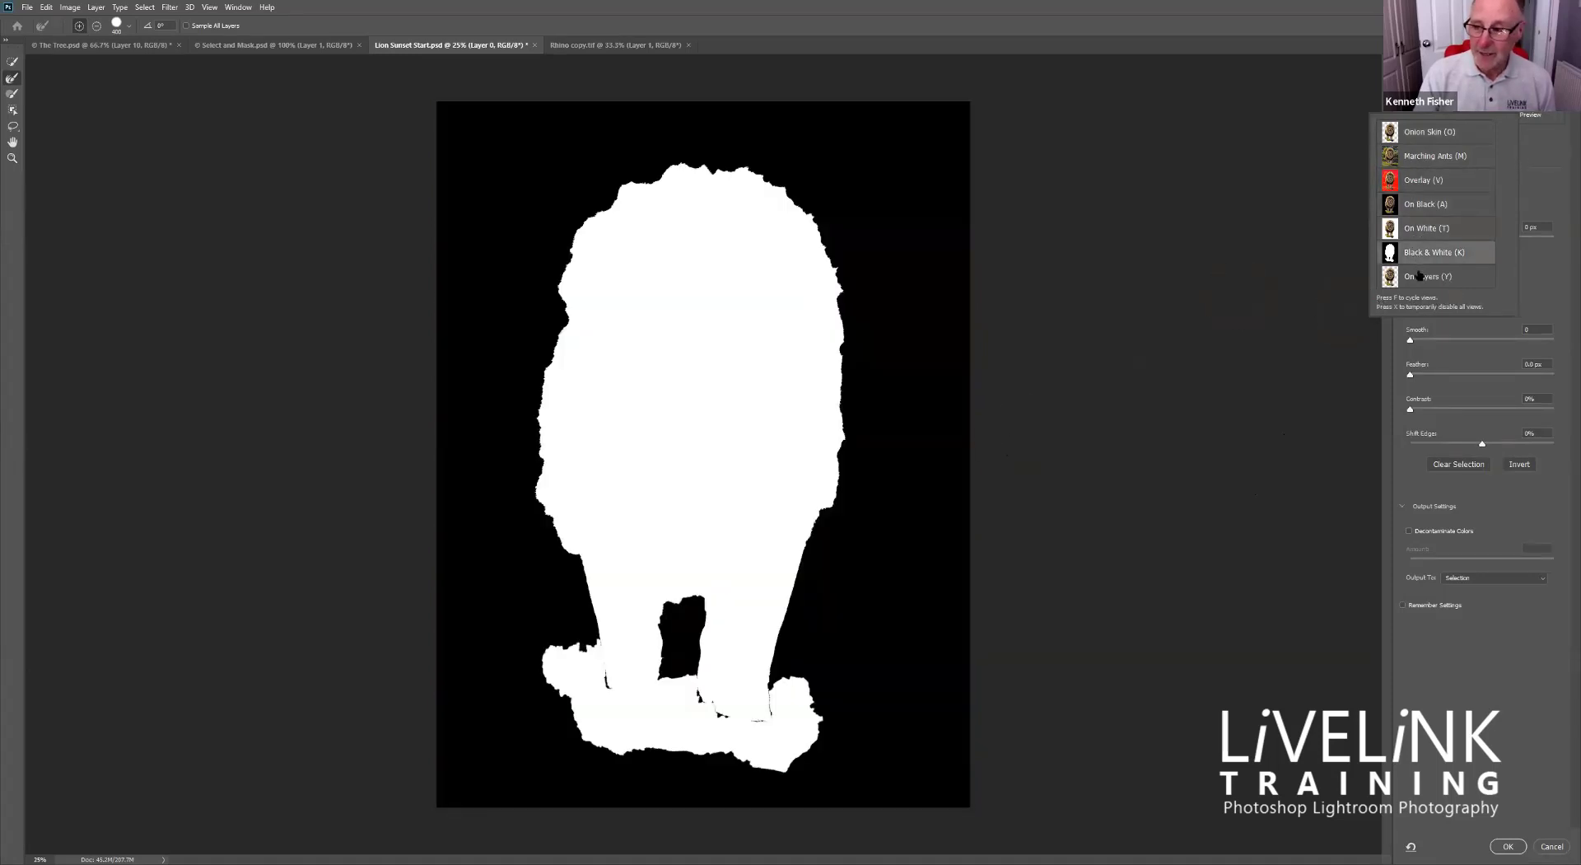
{"action": "left_click", "coordinate": [1421, 280]}
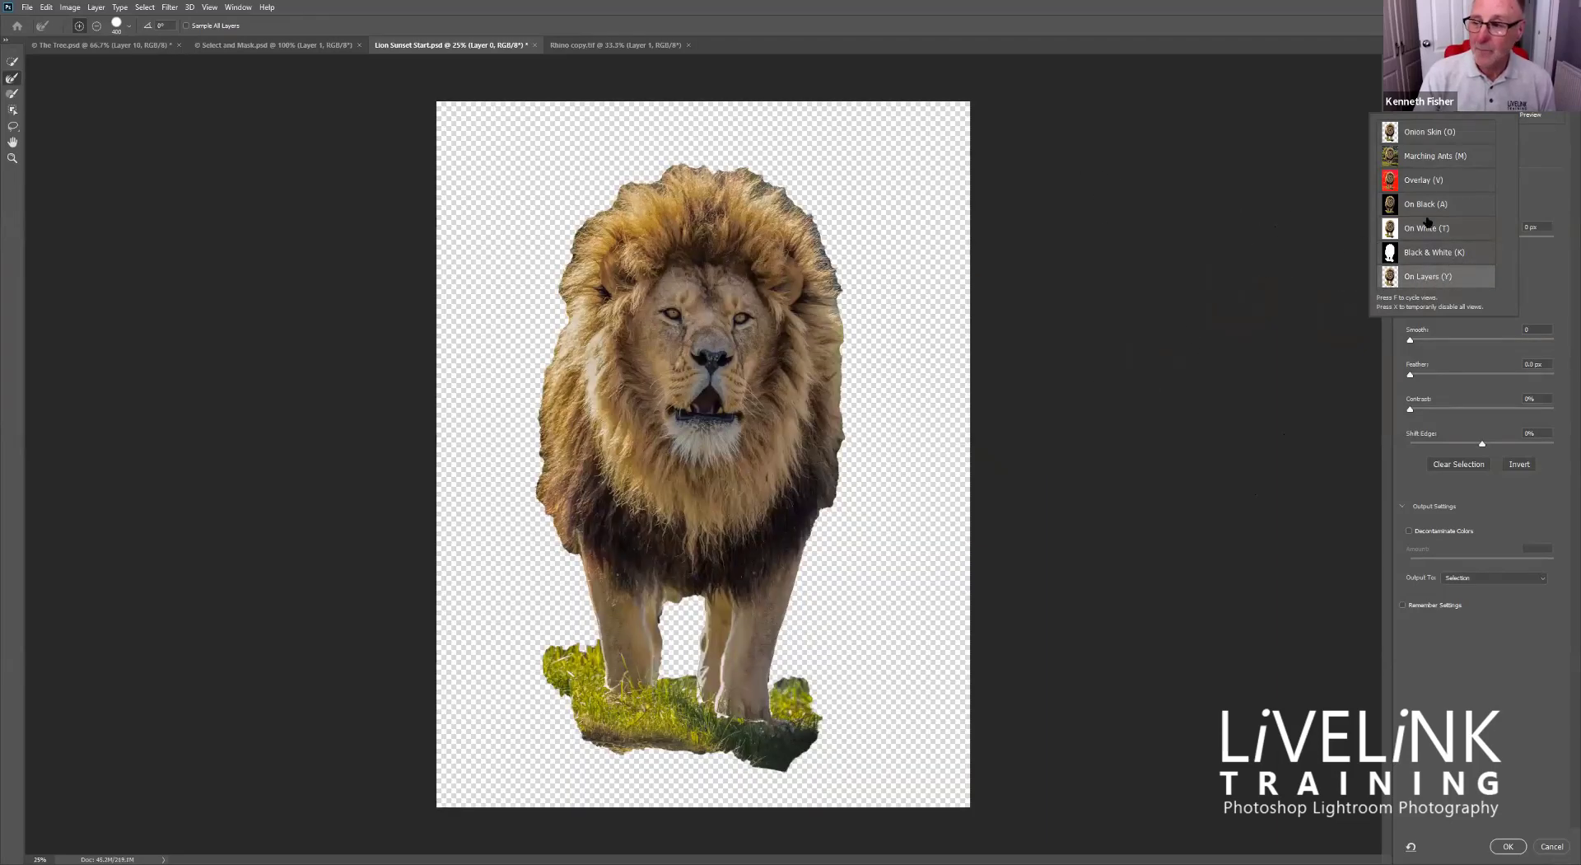
{"action": "left_click", "coordinate": [1423, 132]}
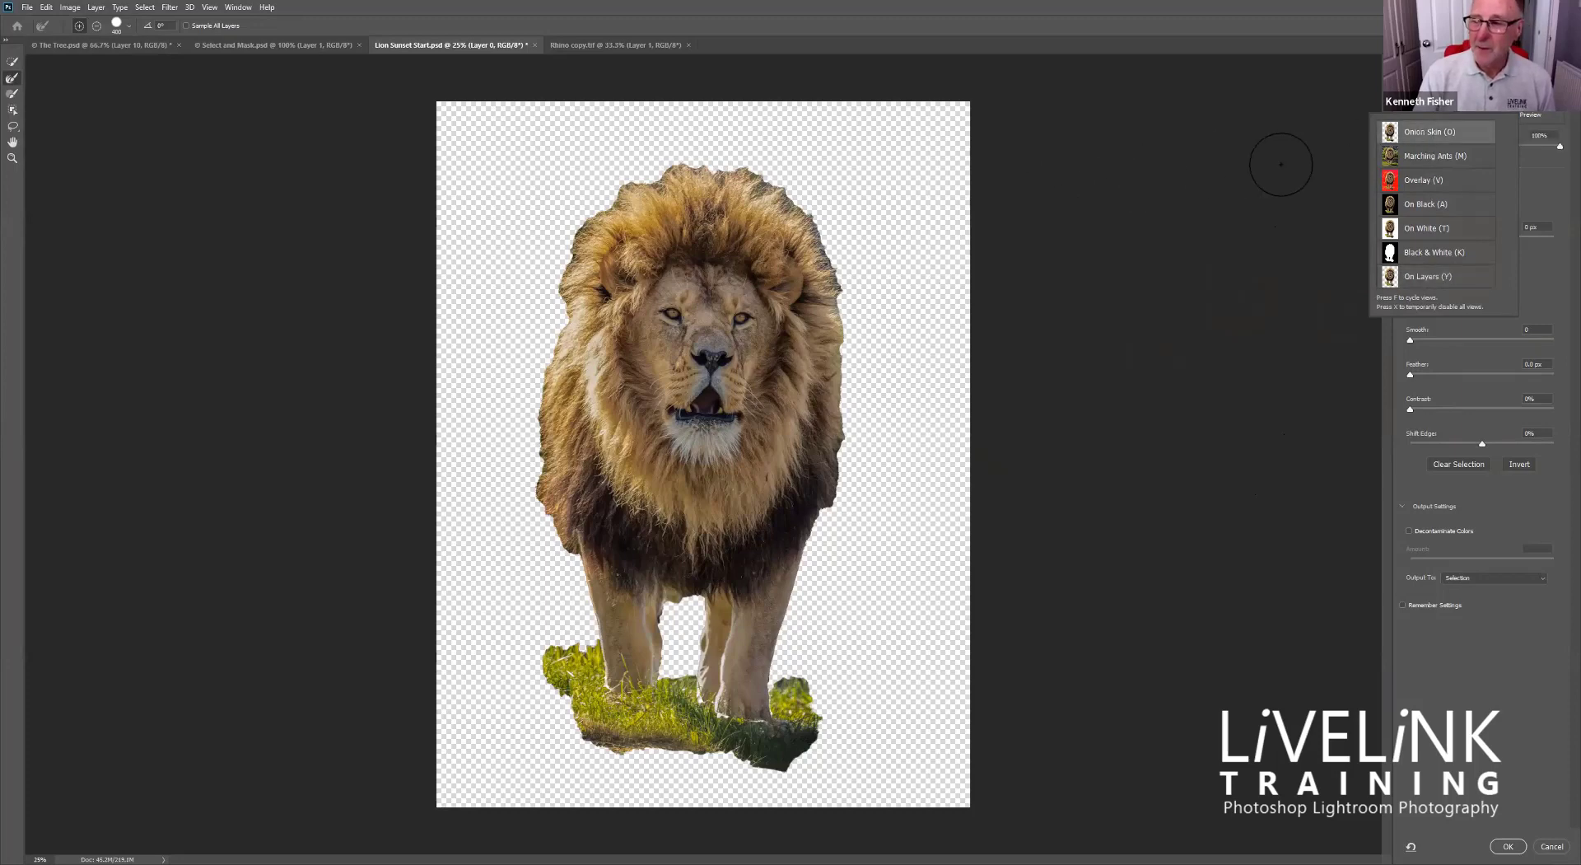
Compare the Onion Skin preview at 0% and partial transparency, and restore the transparency to 100%
{"action": "left_click", "coordinate": [1561, 148]}
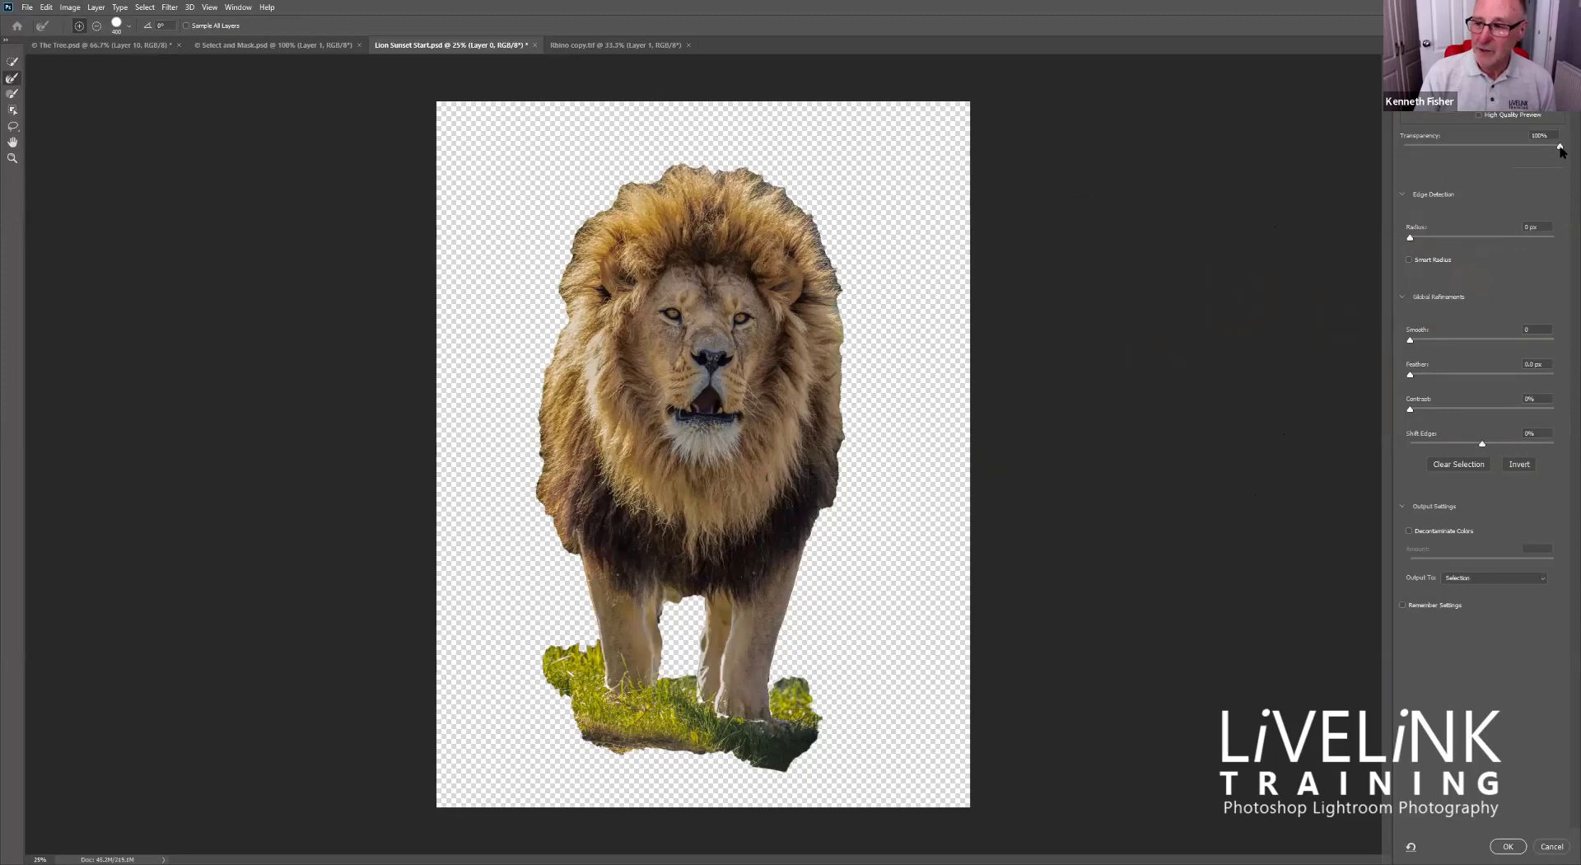
{"action": "left_click_drag", "start_coordinate": [1560, 147], "coordinate": [1381, 158]}
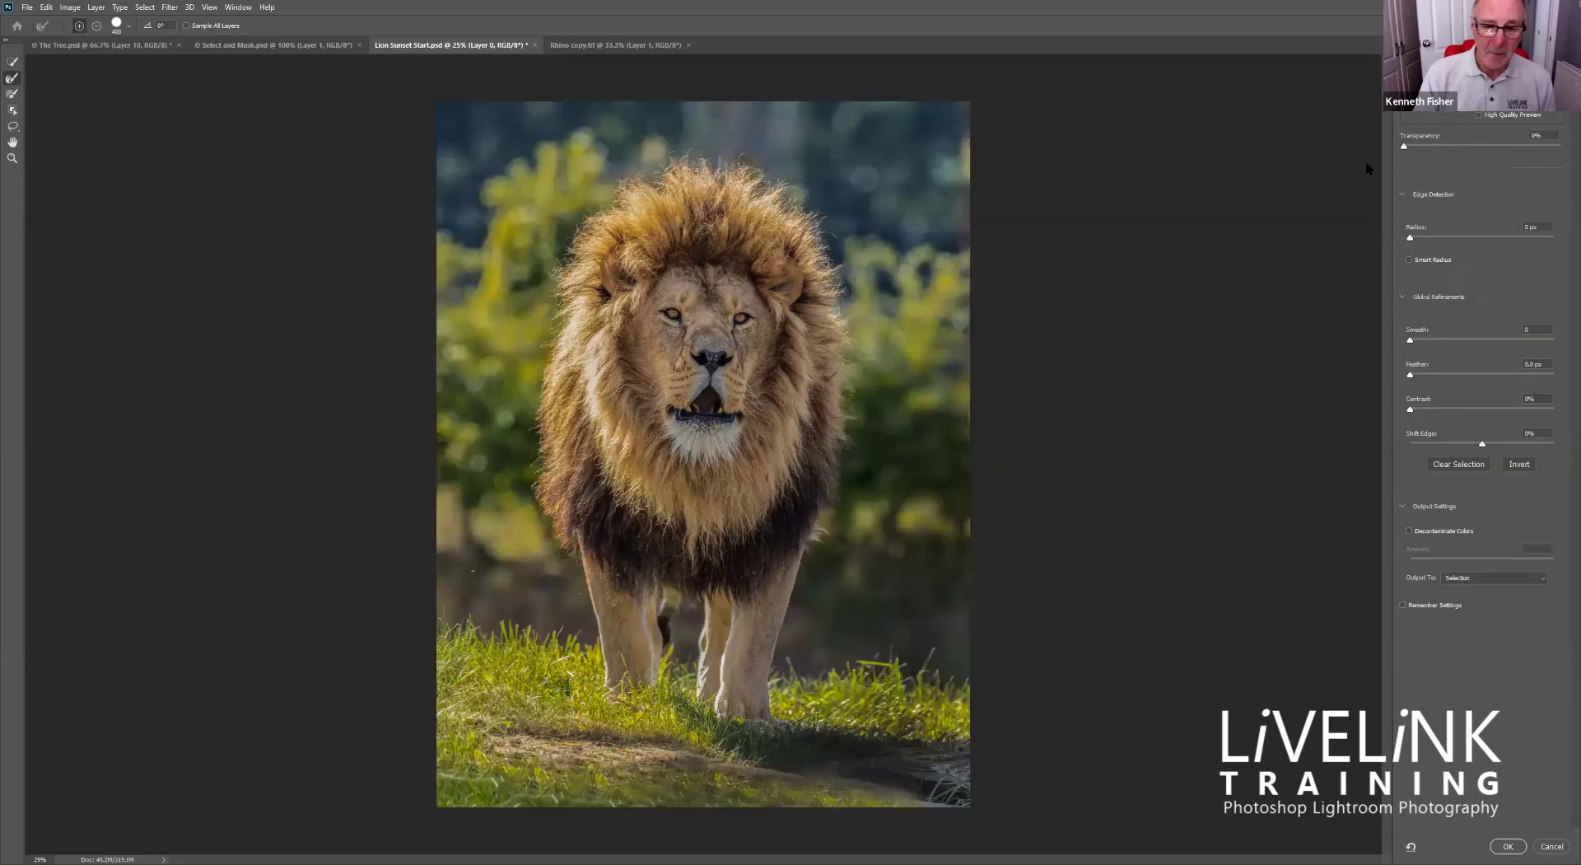
{"action": "left_click_drag", "start_coordinate": [1423, 162], "coordinate": [1435, 167]}
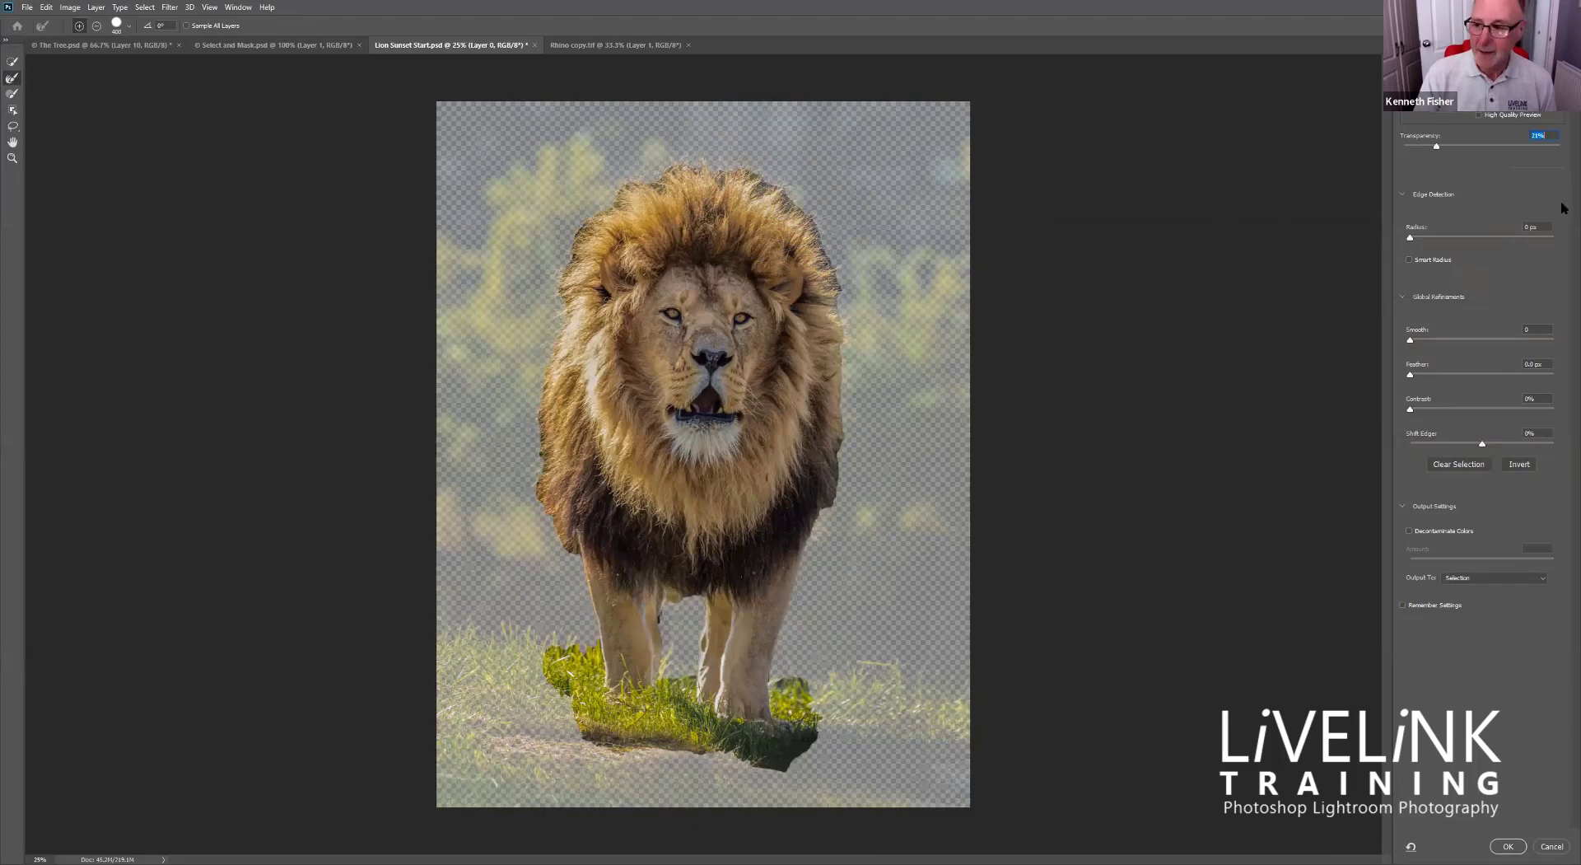
{"action": "left_click_drag", "start_coordinate": [1437, 149], "coordinate": [1560, 150]}
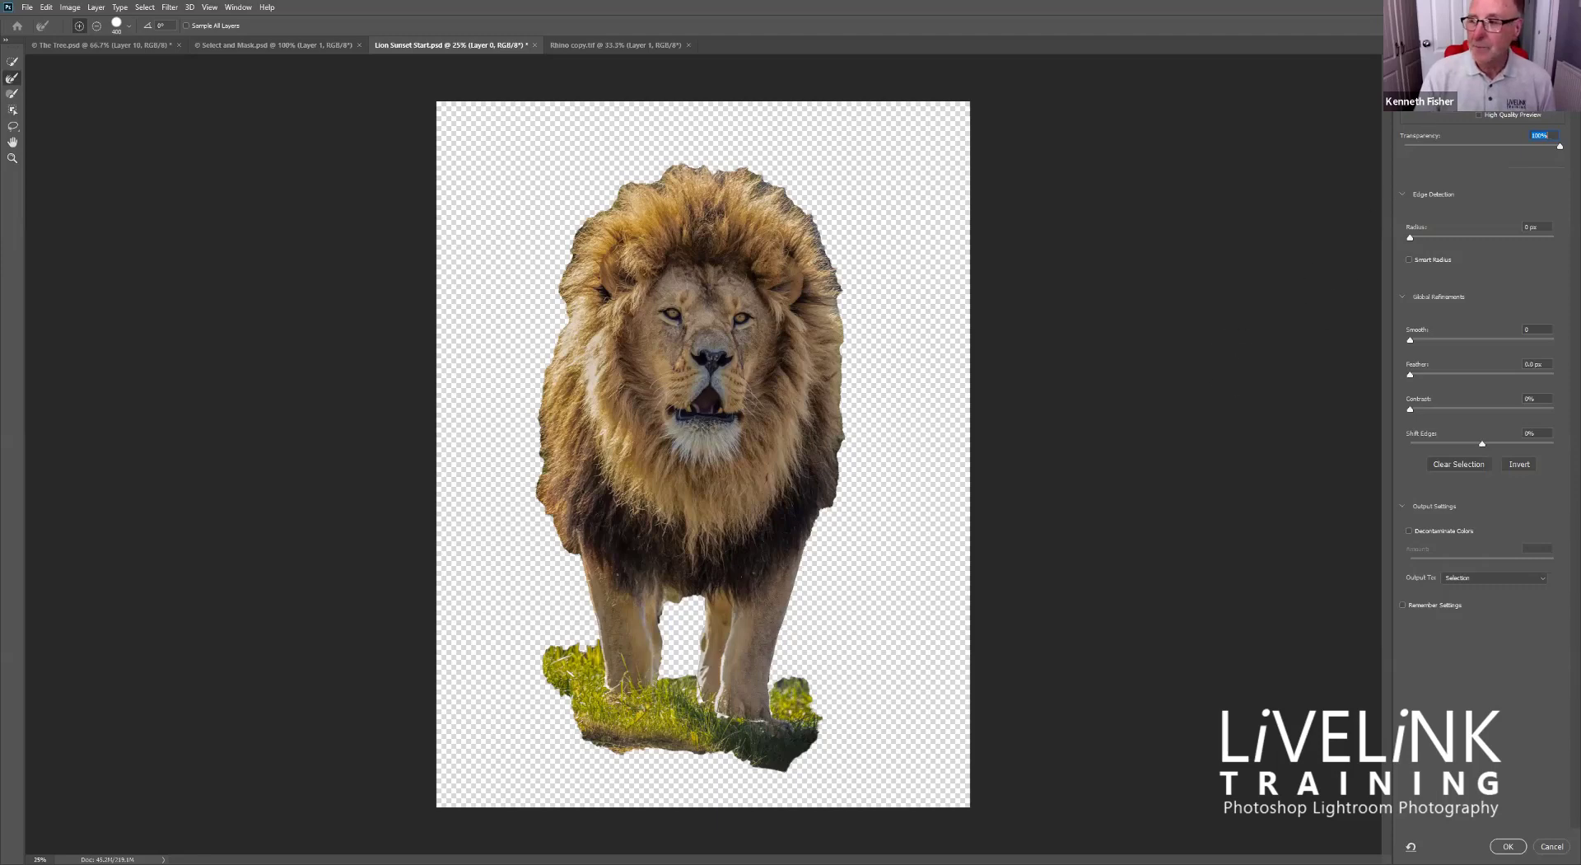
Display only the selection edge, set the Edge Detection radius to 3 px, and return to the normal preview
{"action": "key", "text": "j"}
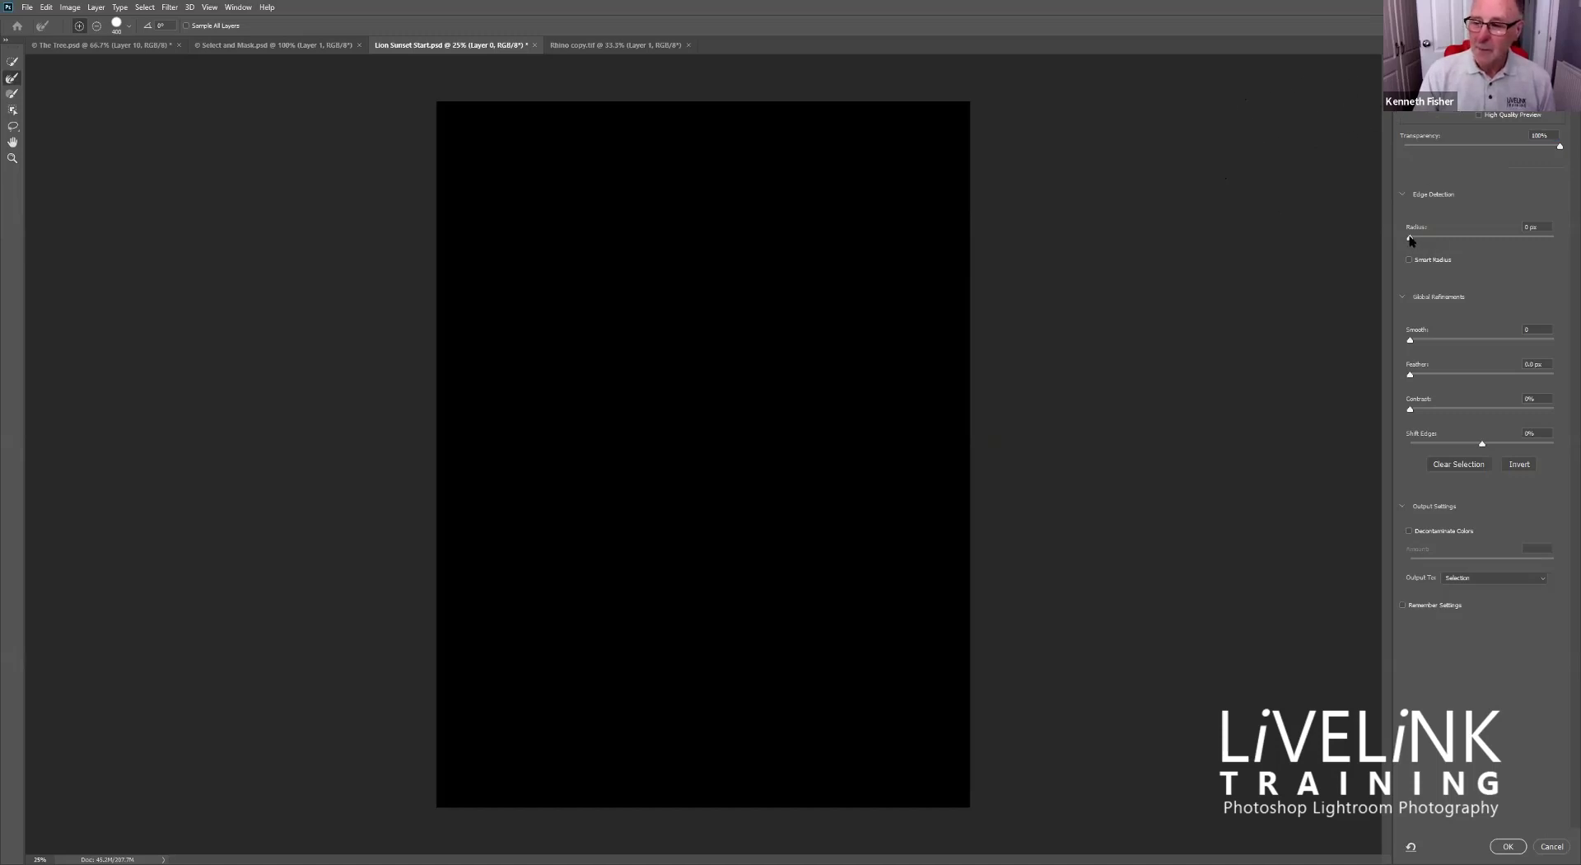
{"action": "left_click_drag", "start_coordinate": [1411, 239], "coordinate": [1422, 239]}
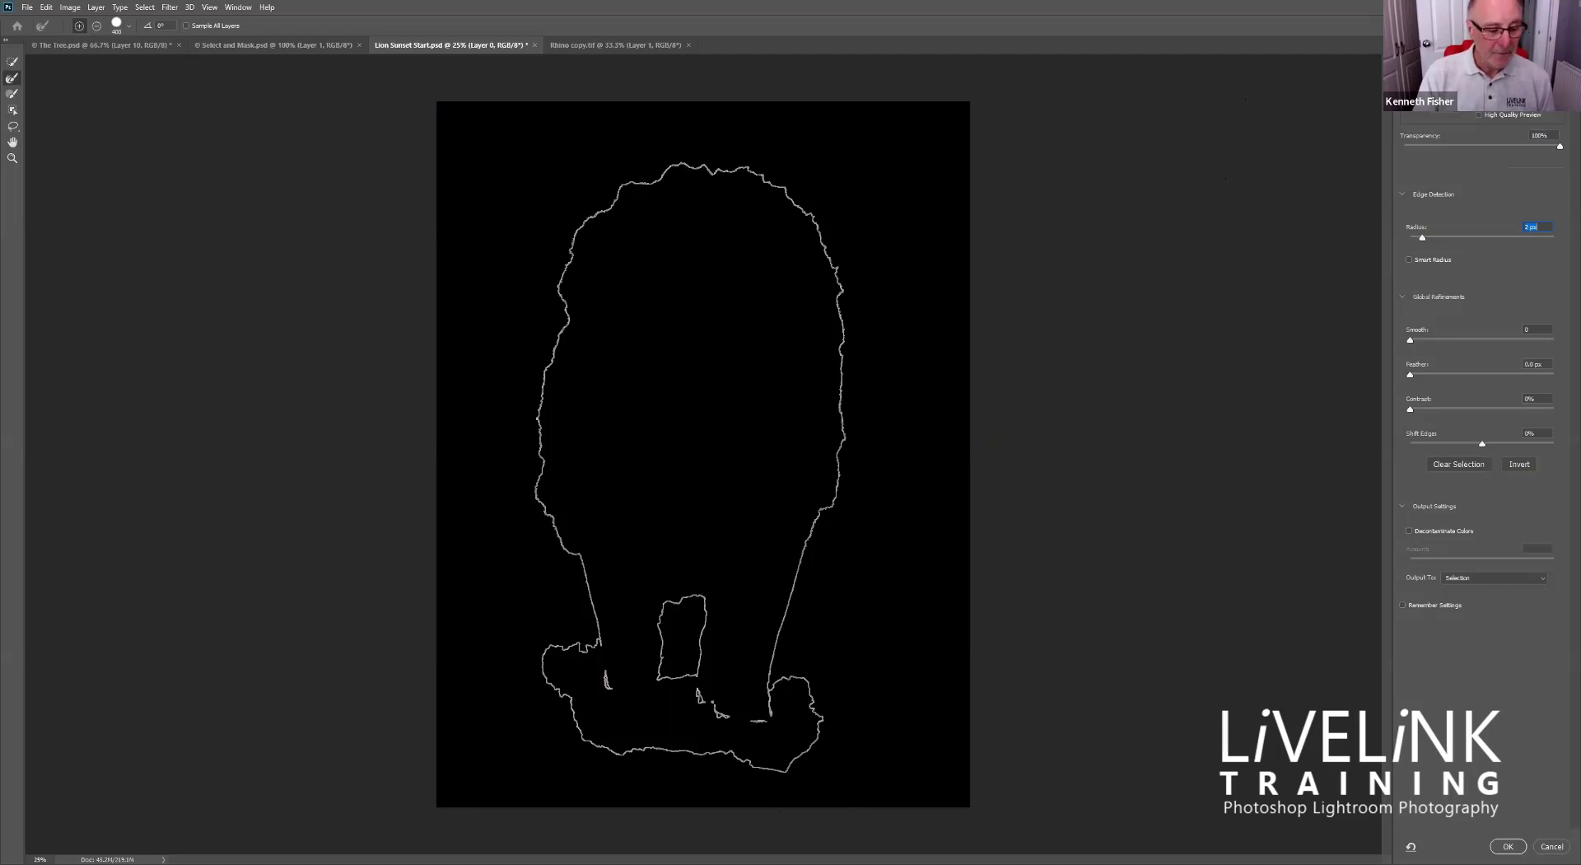
{"action": "left_click", "coordinate": [12, 80]}
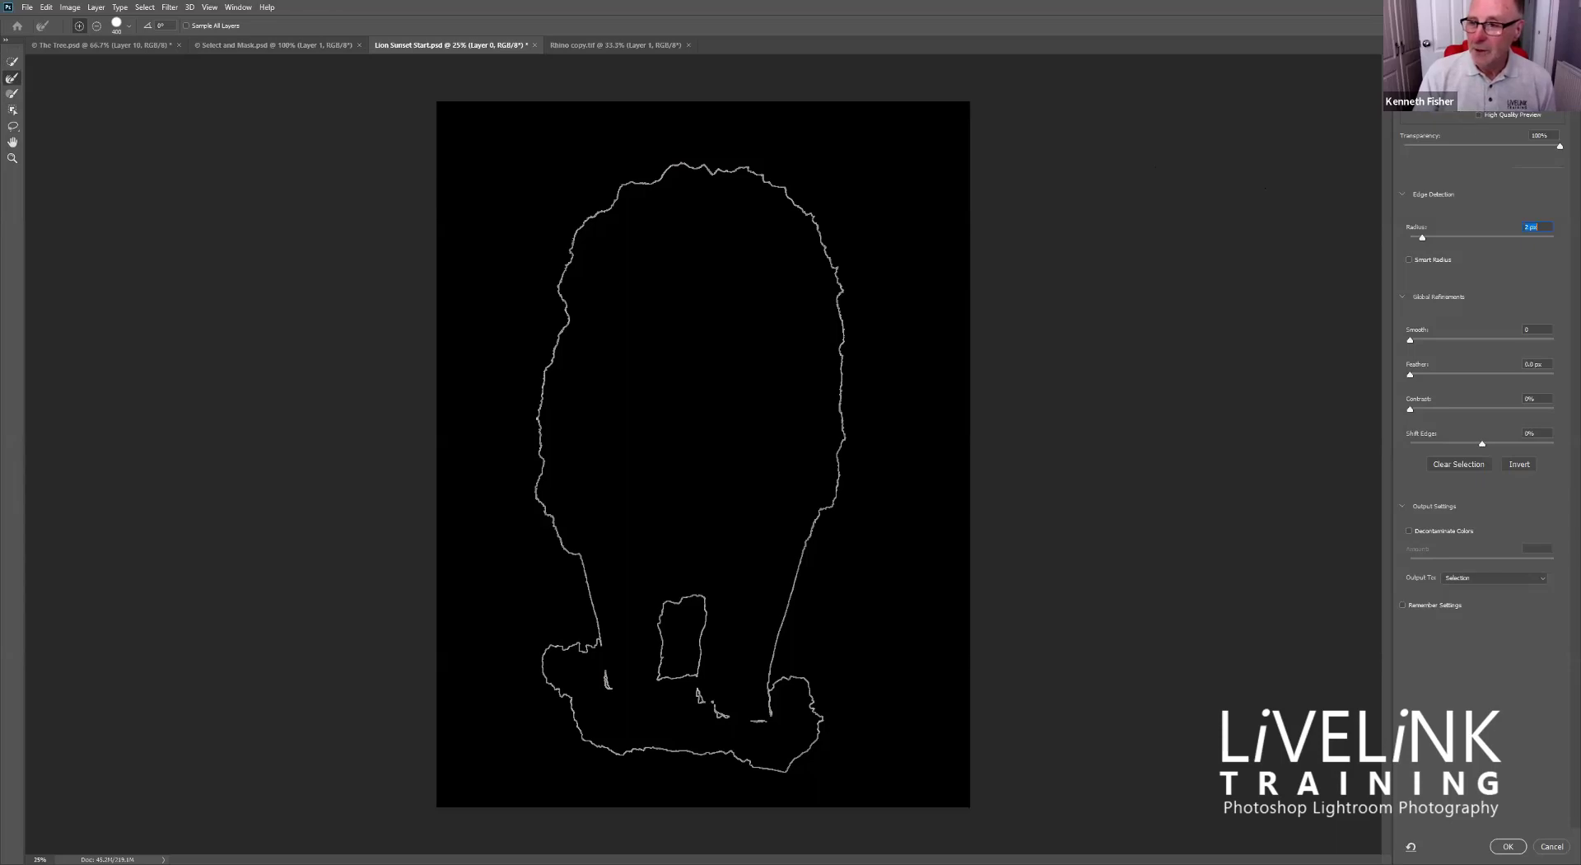
{"action": "left_click", "coordinate": [1479, 75]}
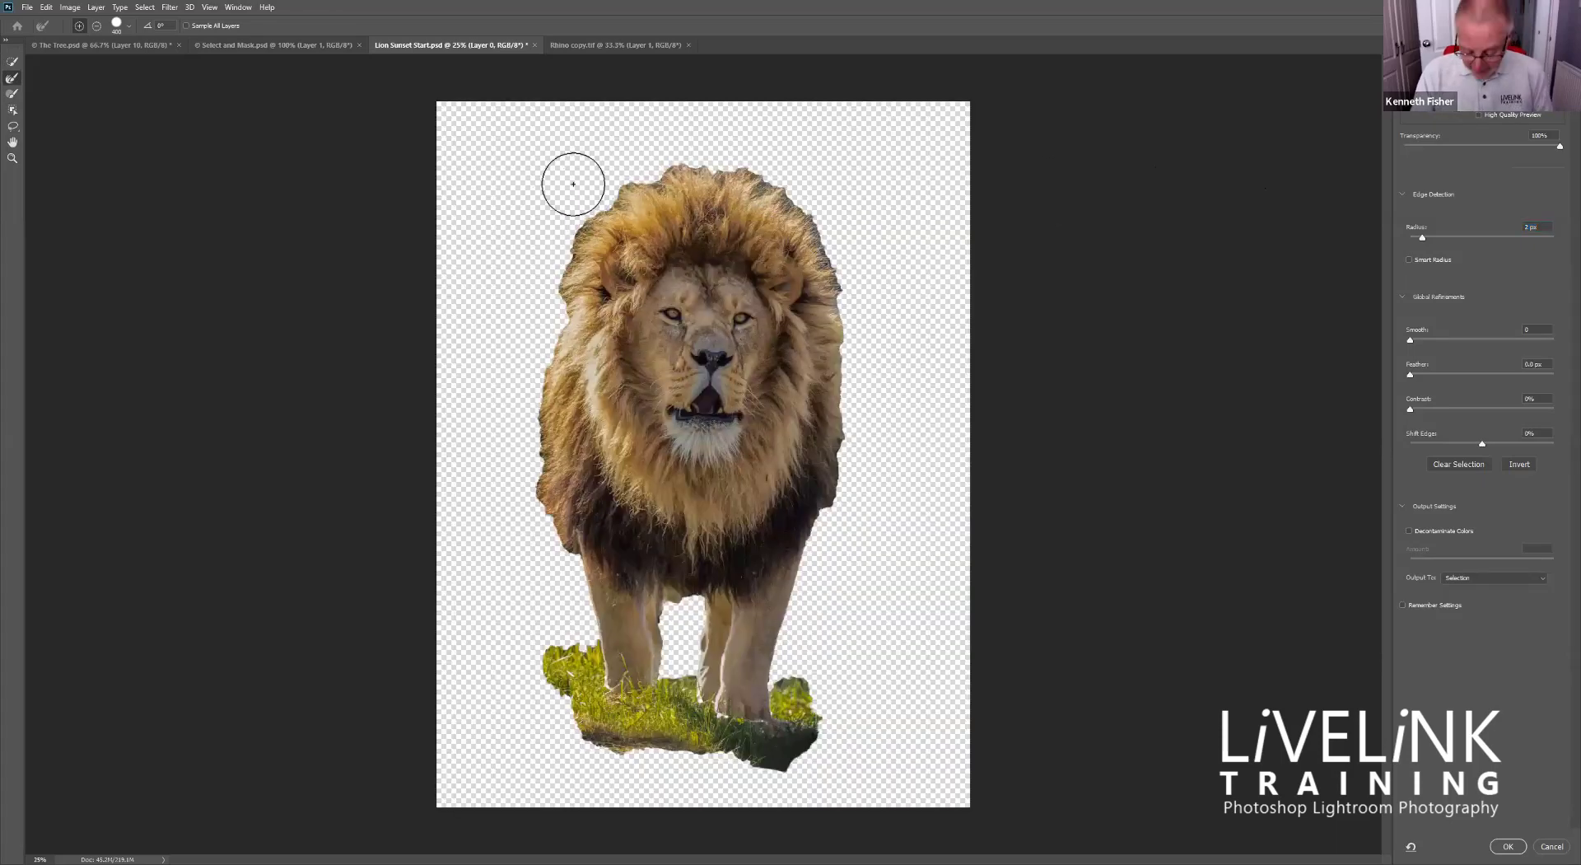
Set the Refine Edge brush to a size of 175 px and a hardness of 92%
{"action": "key", "text": "bracketright"}
{"action": "key", "text": "bracketleft"}
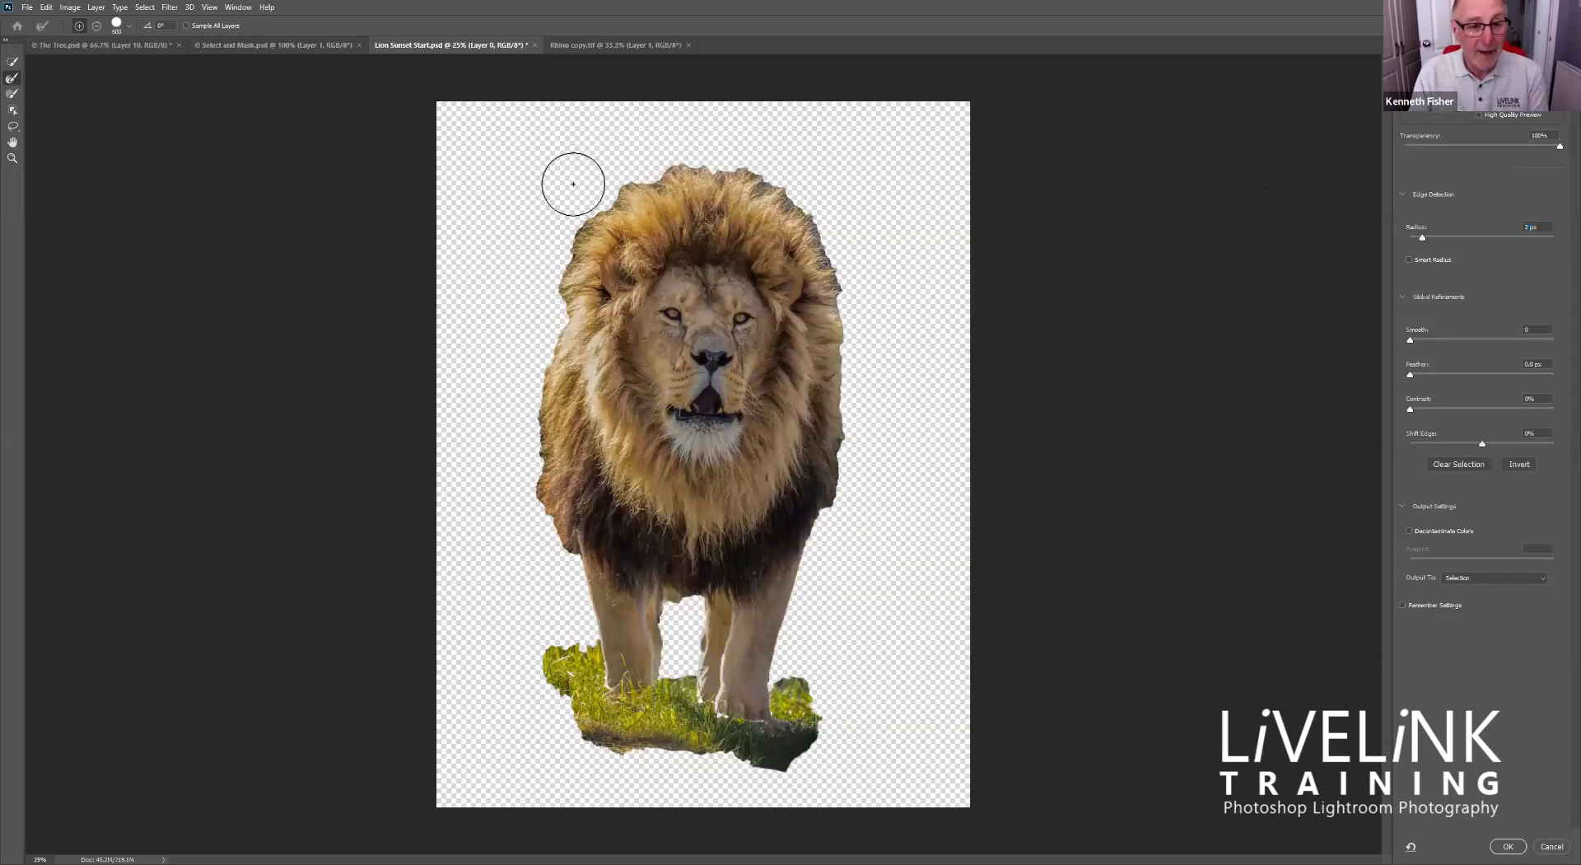
{"action": "key", "text": "bracketleft"}
{"action": "key", "text": "bracketleft"}
{"action": "key", "text": "bracketleft"}
{"action": "key", "text": "bracketleft"}
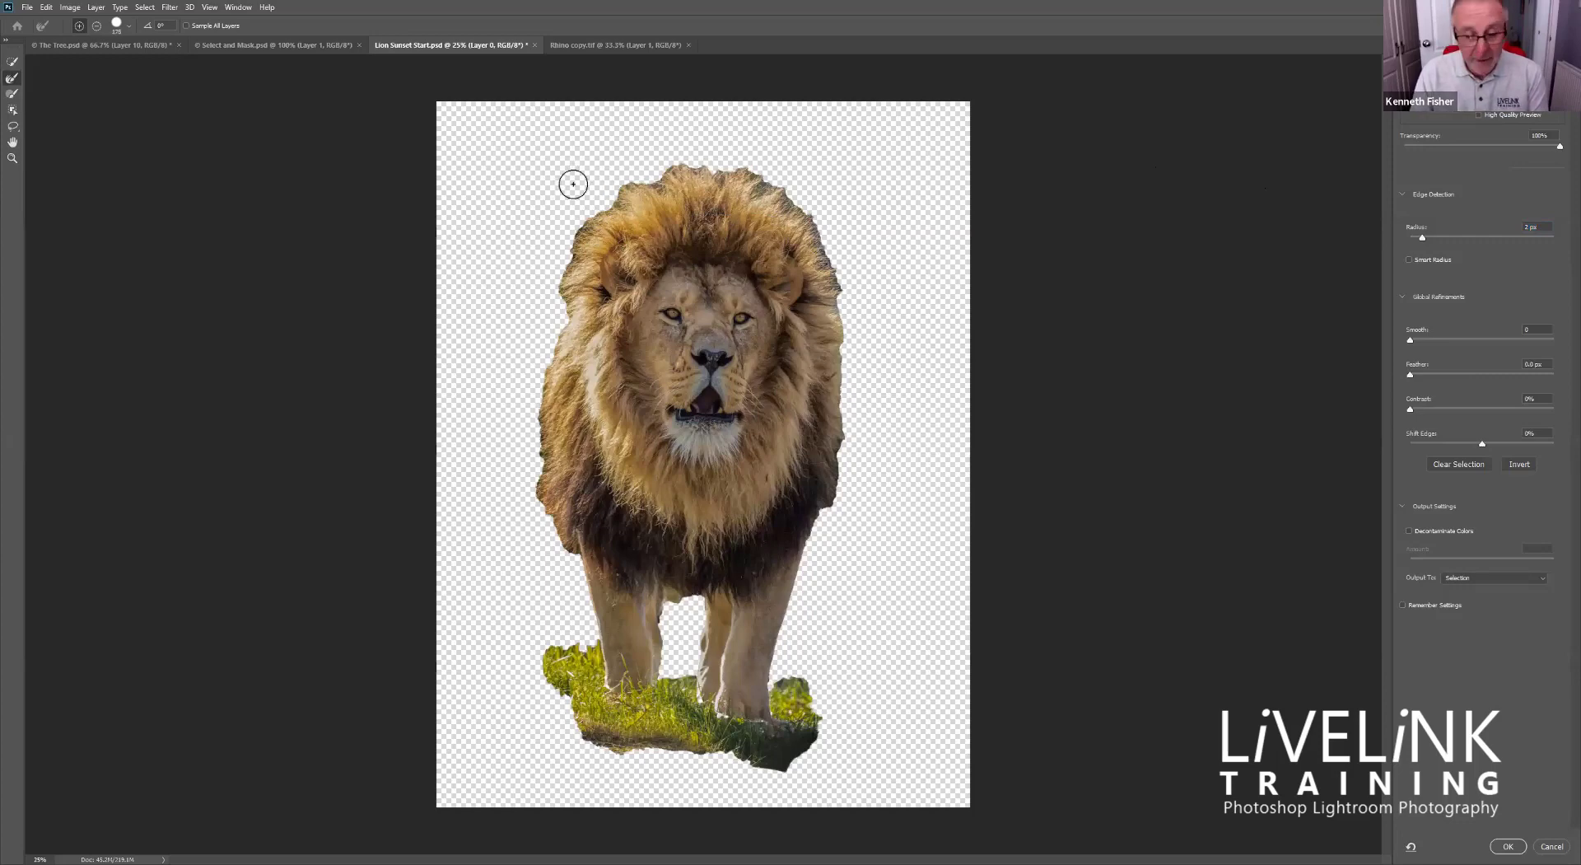
{"action": "key", "text": "bracketright"}
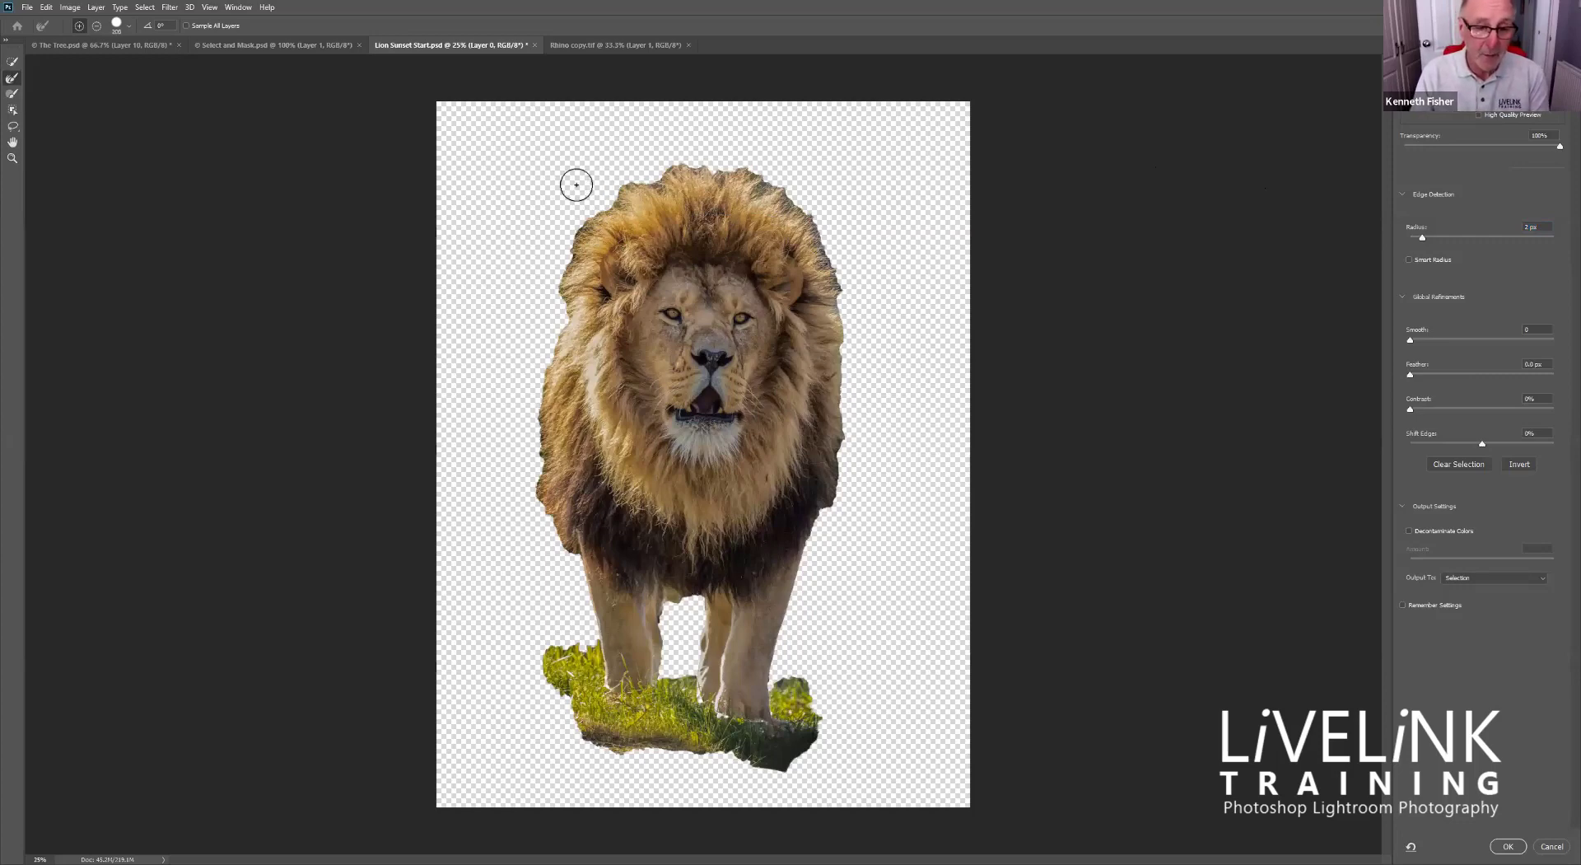
{"action": "key", "text": "bracketleft"}
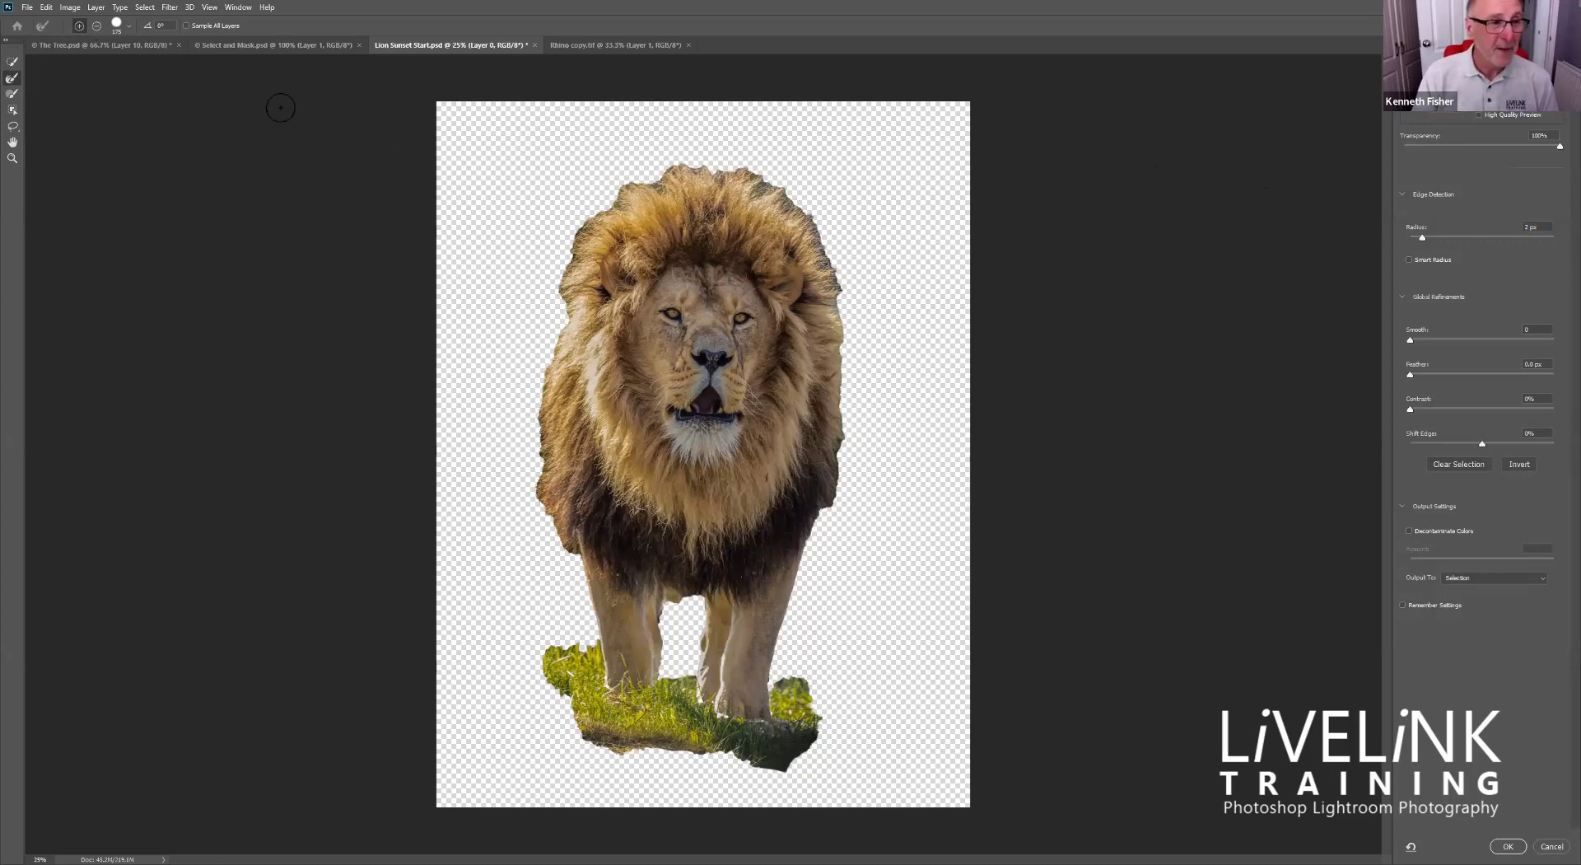
{"action": "left_click", "coordinate": [127, 30]}
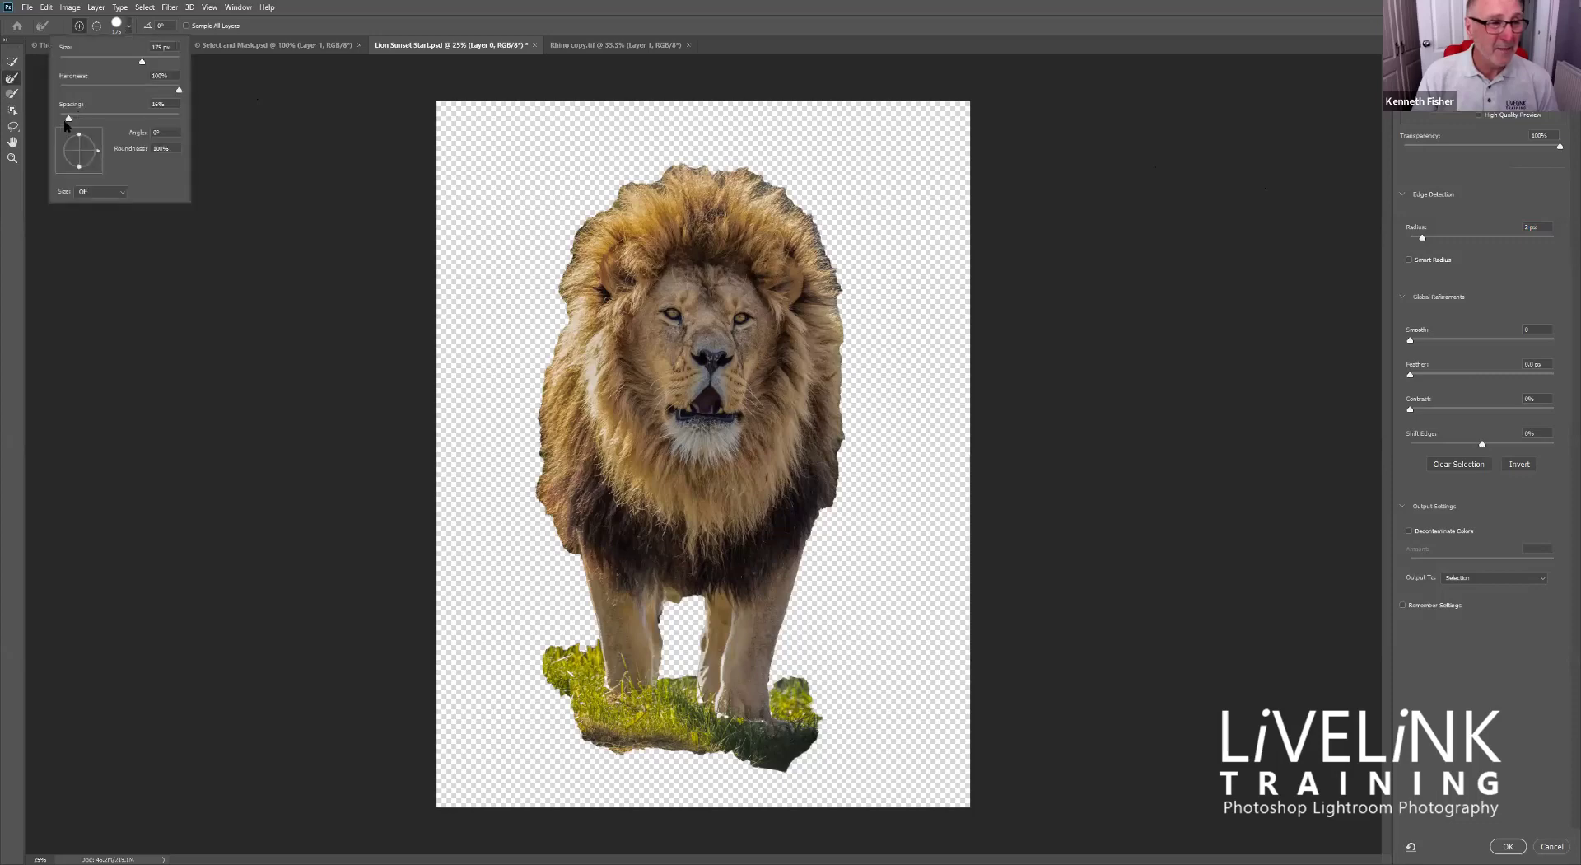
{"action": "left_click_drag", "start_coordinate": [178, 90], "coordinate": [168, 92]}
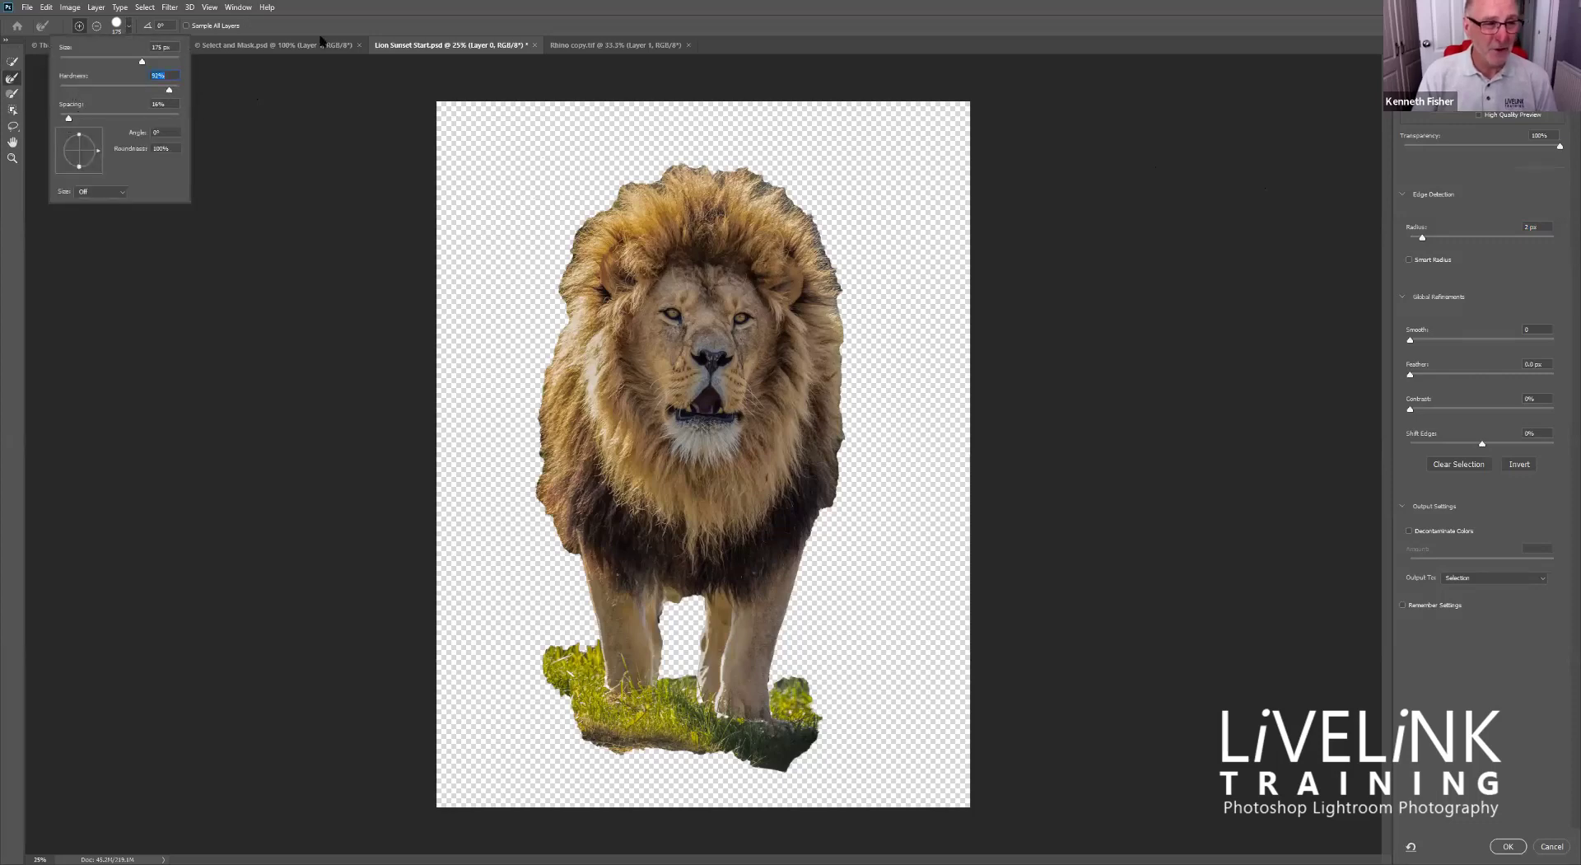
{"action": "left_click", "coordinate": [640, 218]}
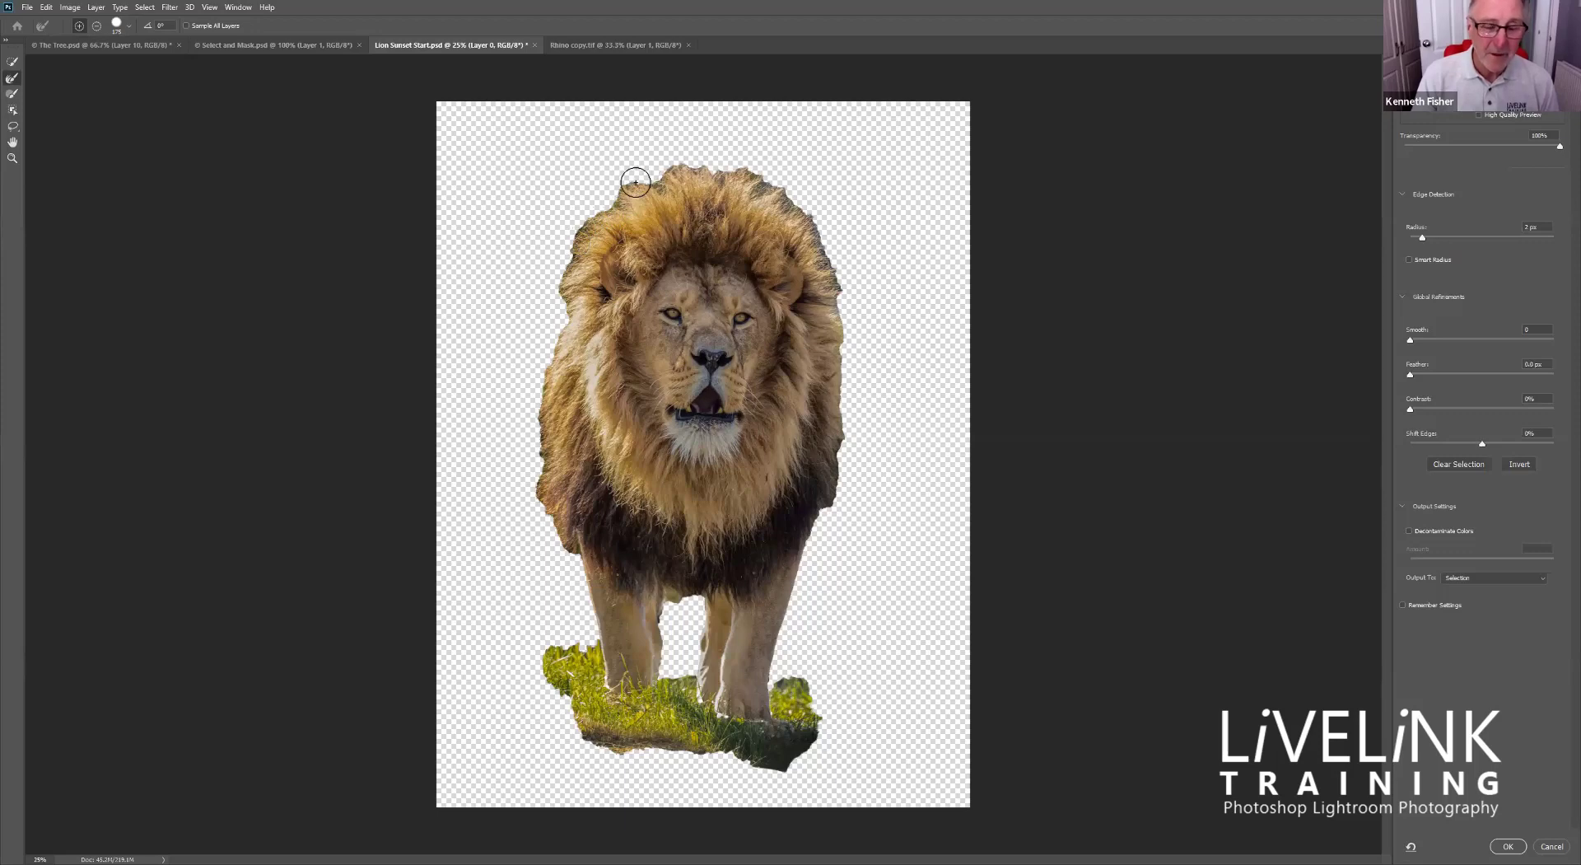
Refine the fur edge down the left side of the lion's mane and flank, subtracting and repainting the patch above the foreleg
{"action": "left_click_drag", "start_coordinate": [635, 182], "coordinate": [626, 185]}
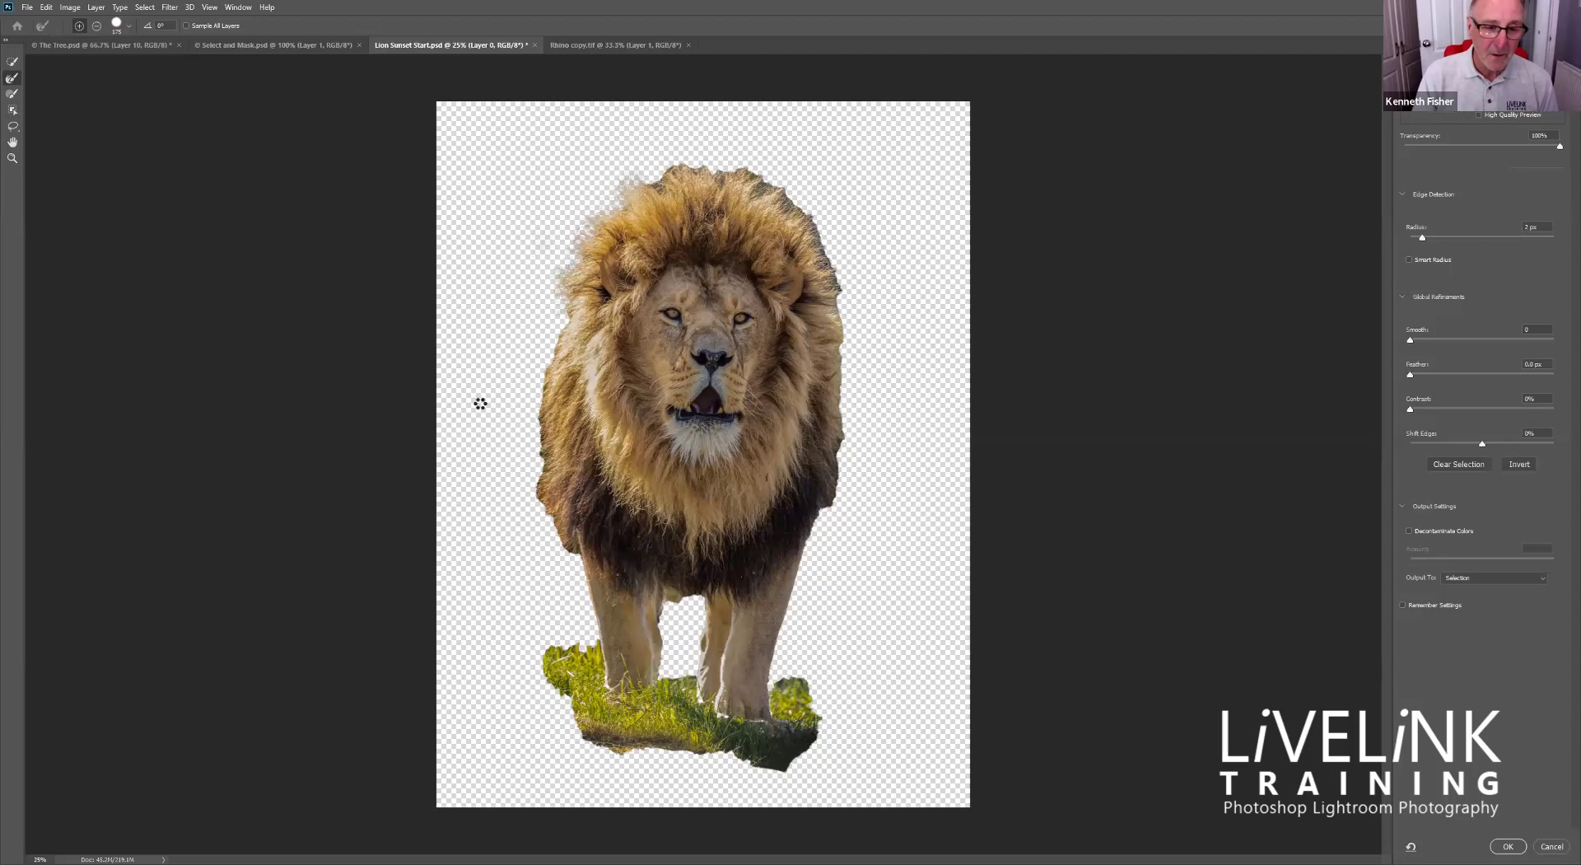
{"action": "mouse_move", "coordinate": [551, 348]}
{"action": "left_mouse_down"}
{"action": "mouse_move", "coordinate": [554, 318]}
{"action": "mouse_move", "coordinate": [548, 540]}
{"action": "left_mouse_up"}
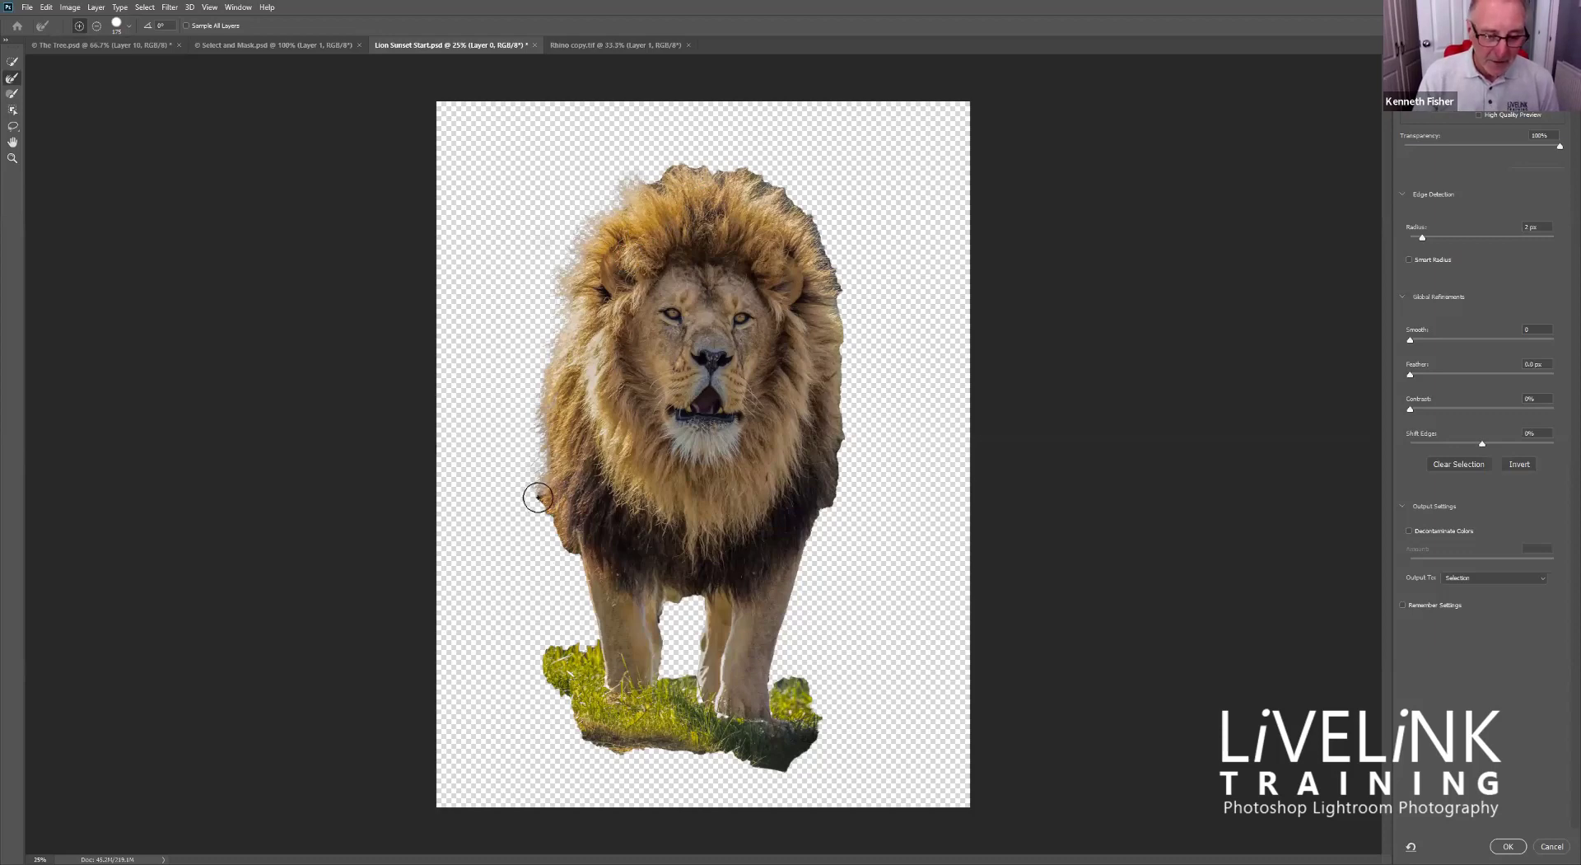
{"action": "mouse_move", "coordinate": [537, 496]}
{"action": "left_mouse_down"}
{"action": "mouse_move", "coordinate": [568, 558]}
{"action": "mouse_move", "coordinate": [560, 604]}
{"action": "left_mouse_up"}
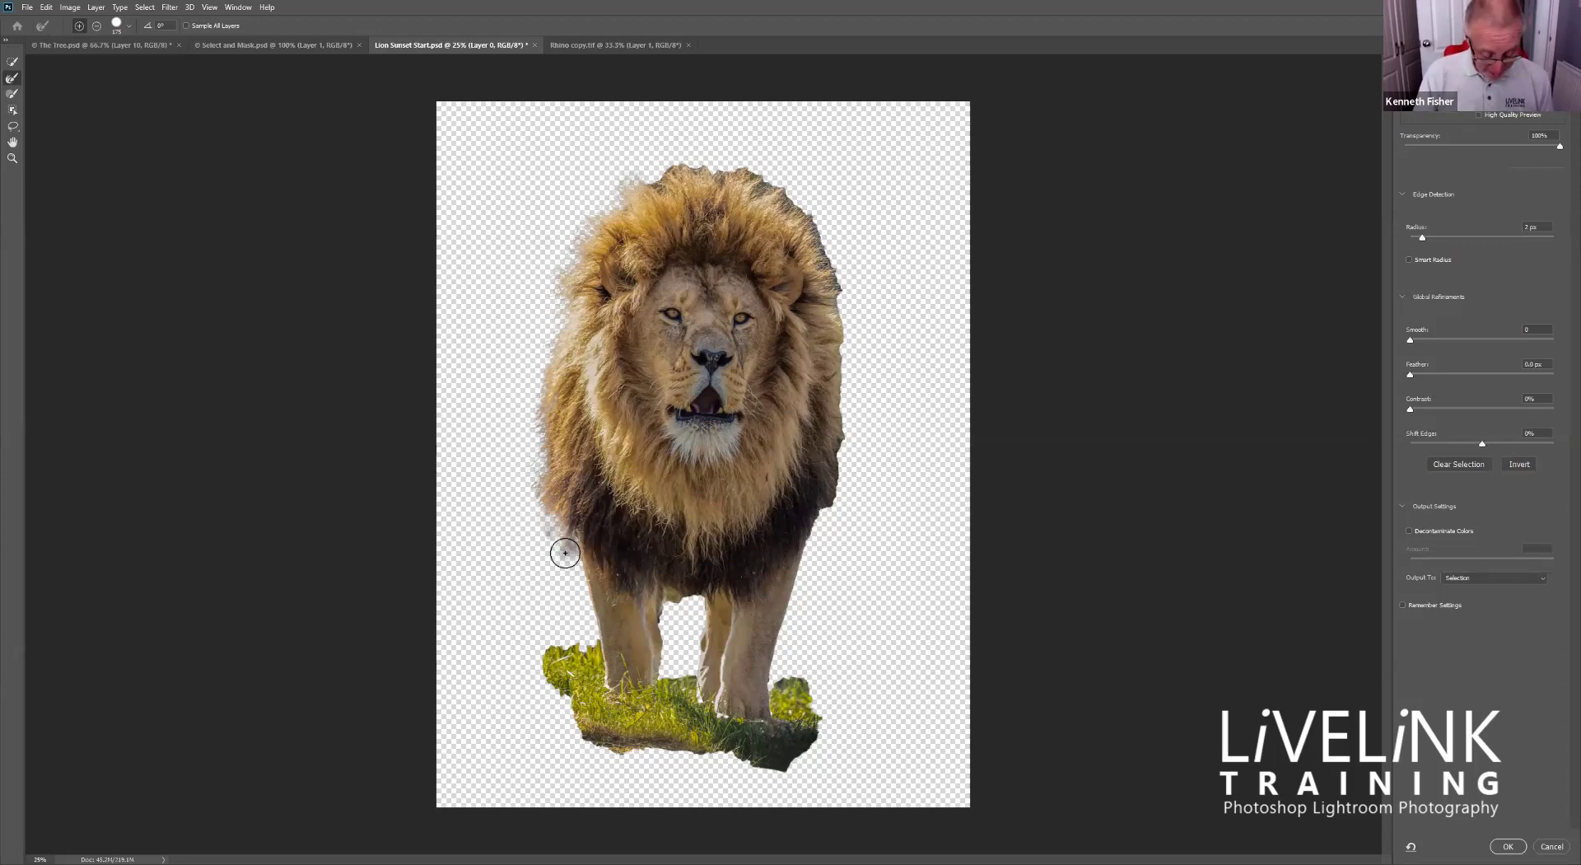
{"action": "key", "text": "alt"}
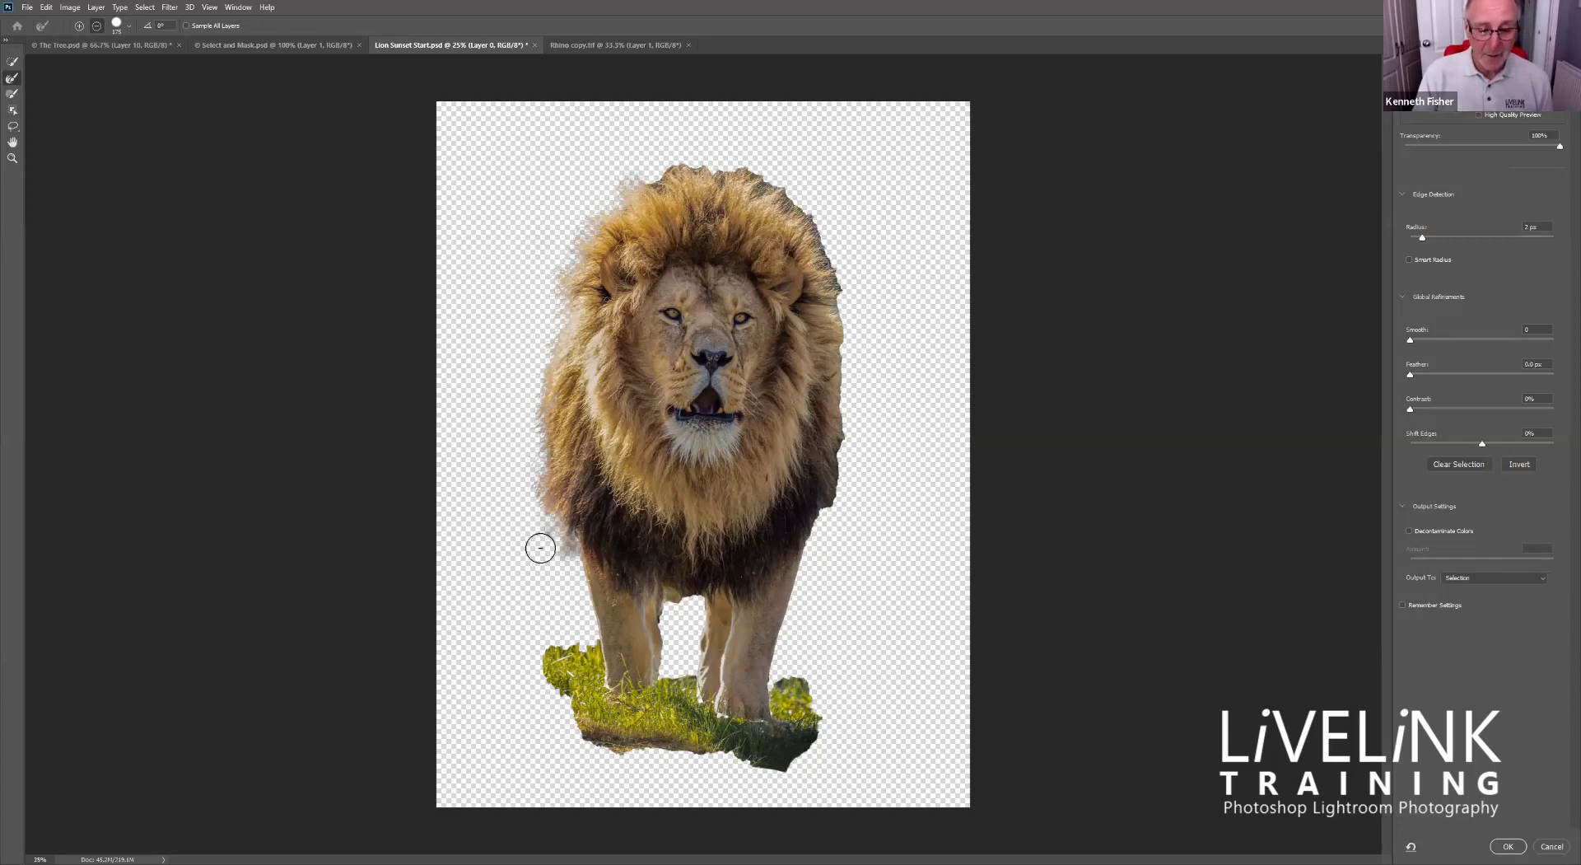
{"action": "left_click_drag", "start_coordinate": [540, 547], "coordinate": [565, 547]}
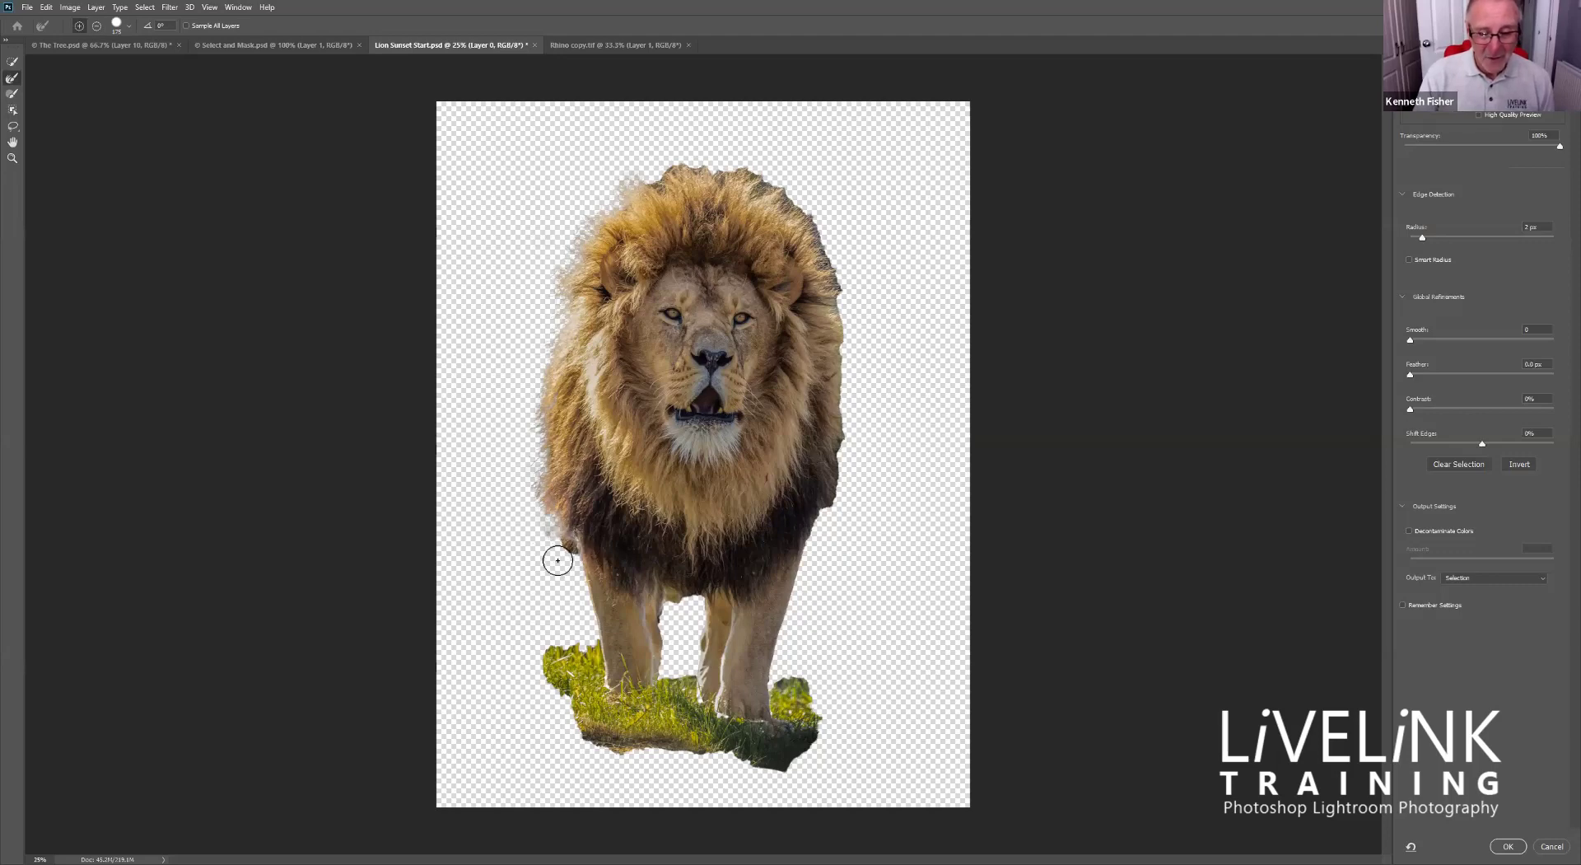
{"action": "mouse_move", "coordinate": [574, 546]}
{"action": "left_mouse_down"}
{"action": "mouse_move", "coordinate": [558, 539]}
{"action": "mouse_move", "coordinate": [558, 562]}
{"action": "left_mouse_up"}
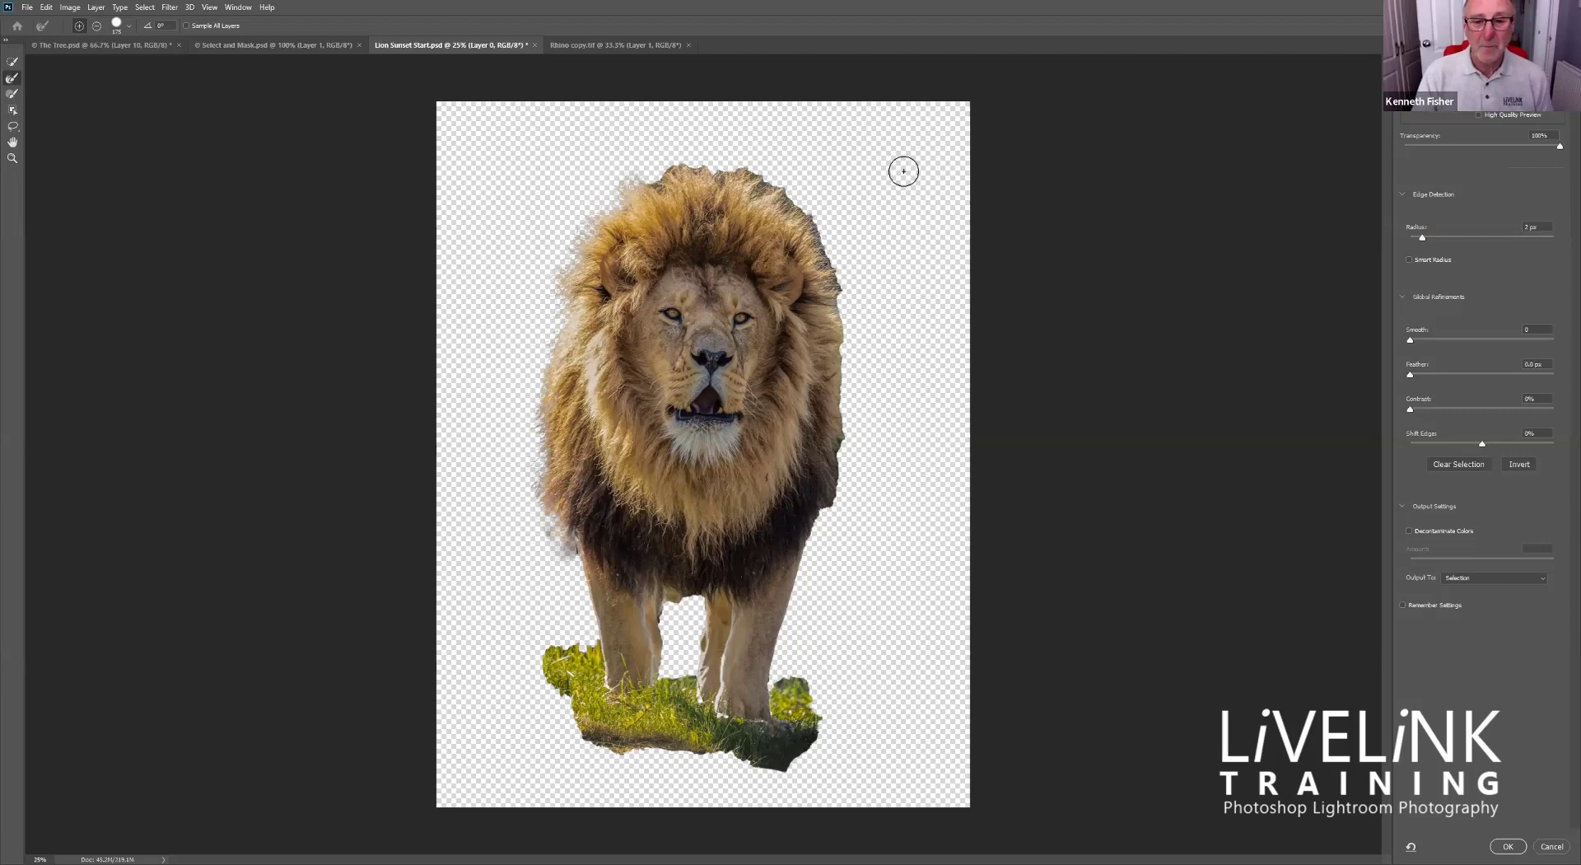
Refine the fur edge across the top of the mane and down the lion's right-hand side to the chest
{"action": "mouse_move", "coordinate": [661, 182]}
{"action": "left_mouse_down"}
{"action": "mouse_move", "coordinate": [744, 170]}
{"action": "mouse_move", "coordinate": [712, 173]}
{"action": "mouse_move", "coordinate": [782, 198]}
{"action": "left_mouse_up"}
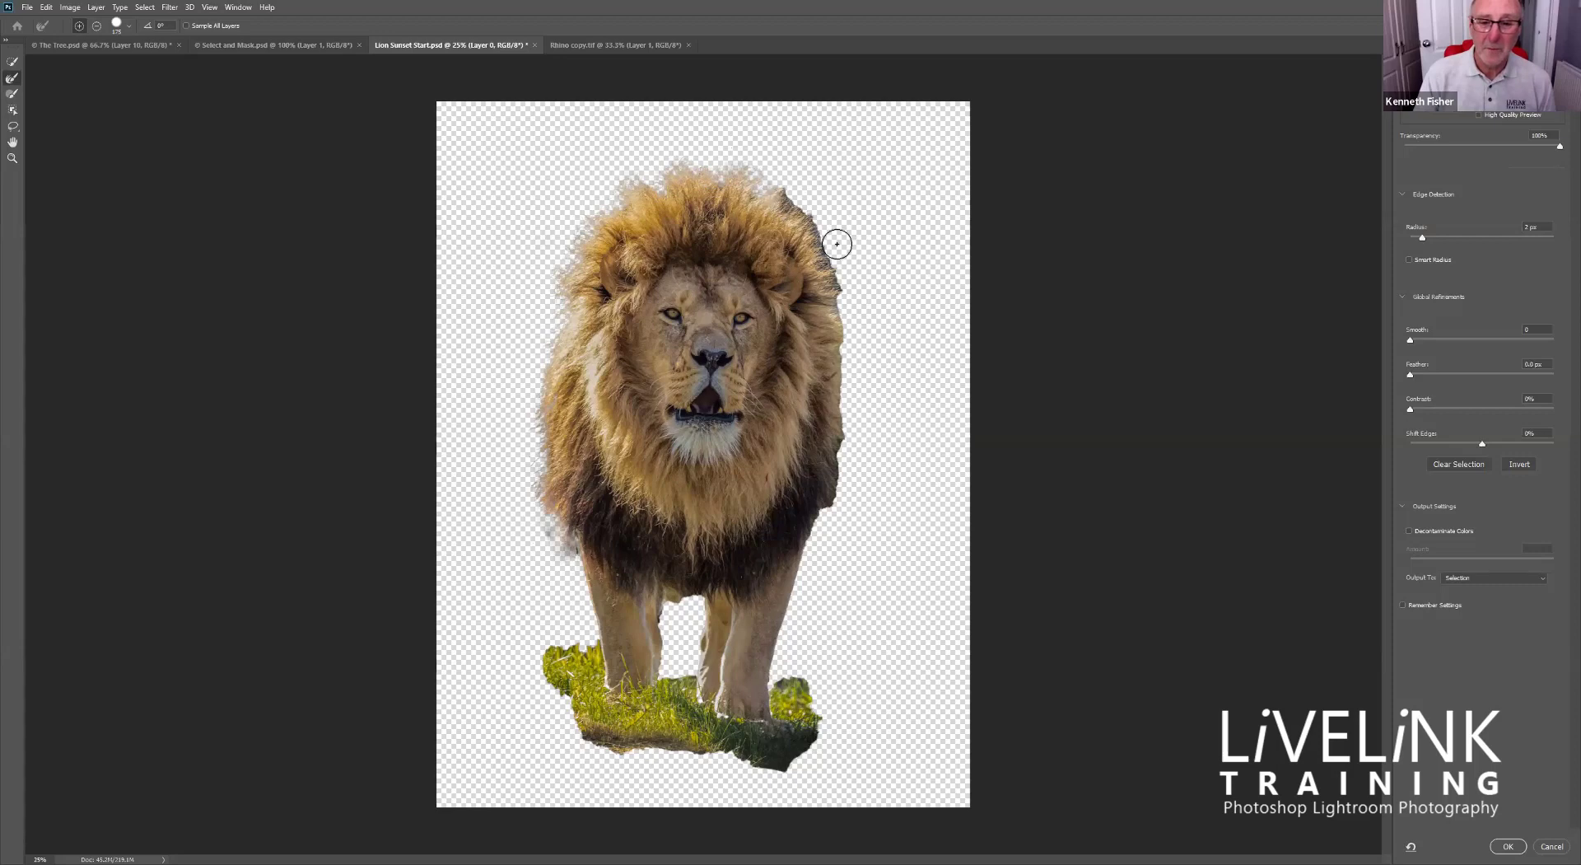
{"action": "mouse_move", "coordinate": [837, 244]}
{"action": "left_mouse_down"}
{"action": "mouse_move", "coordinate": [805, 211]}
{"action": "mouse_move", "coordinate": [823, 247]}
{"action": "left_mouse_up"}
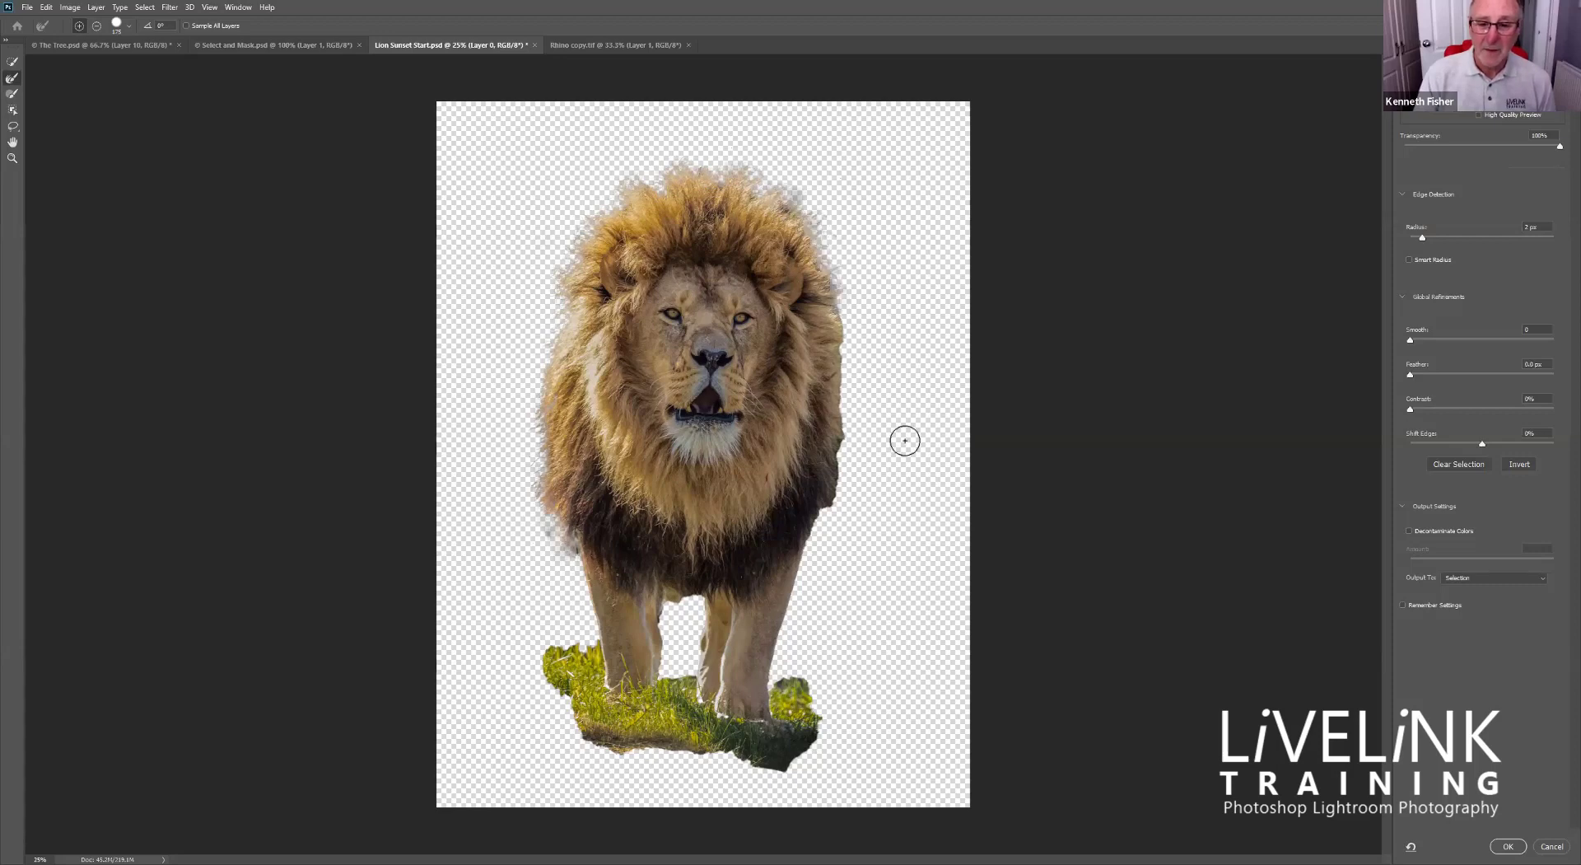
{"action": "left_click_drag", "start_coordinate": [833, 310], "coordinate": [833, 504]}
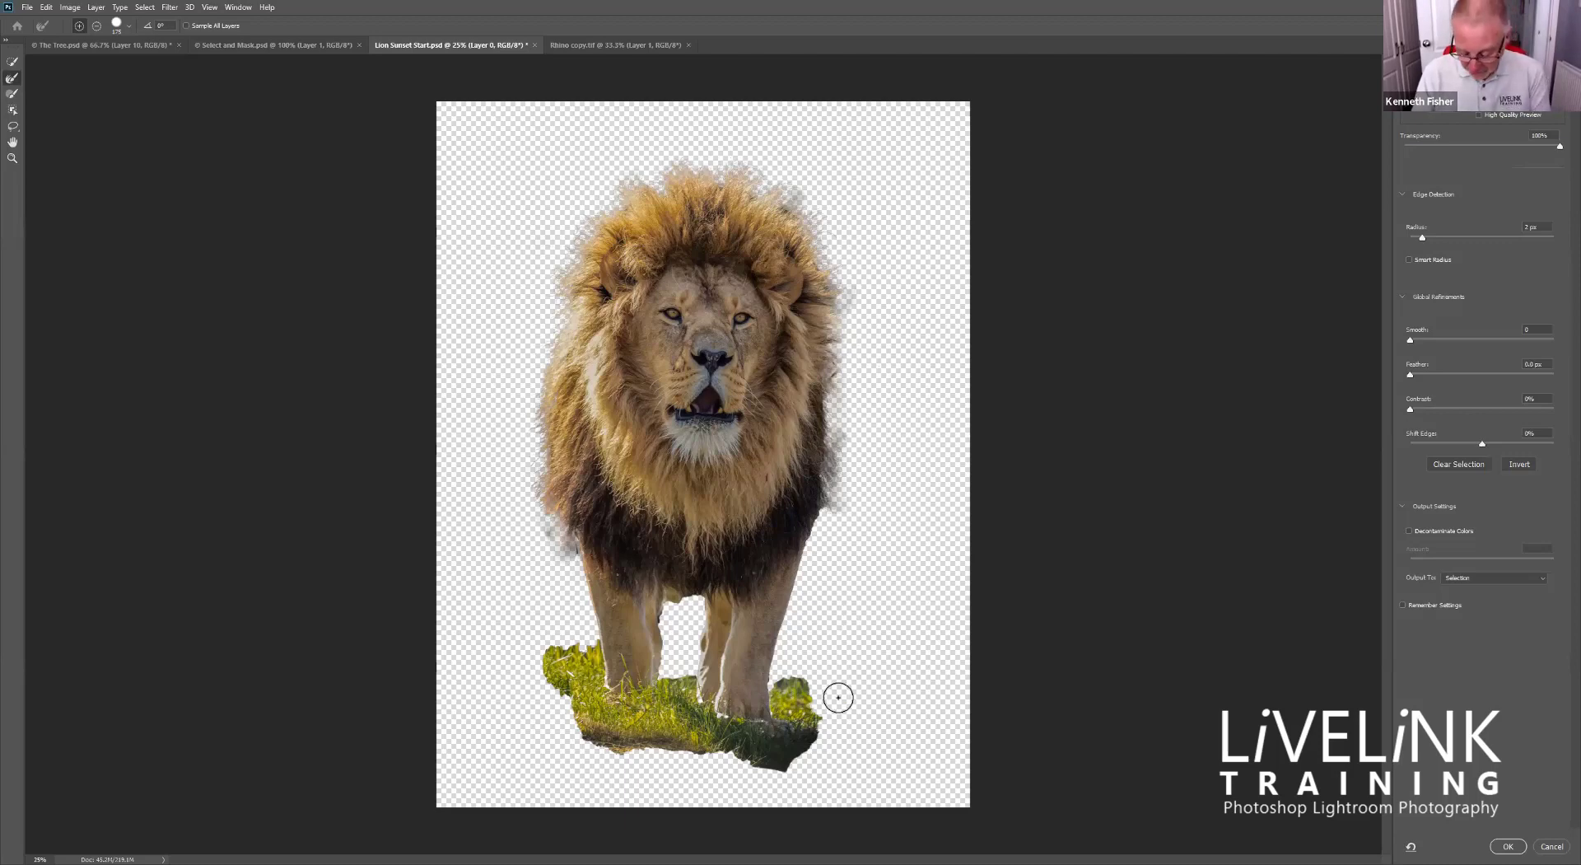
Refine the grass edge with a larger Refine Edge brush on both sides of the lion's feet and along the bottom of the patch
{"action": "key", "text": "bracketright"}
{"action": "key", "text": "bracketright"}
{"action": "key", "text": "bracketright"}
{"action": "key", "text": "bracketright"}
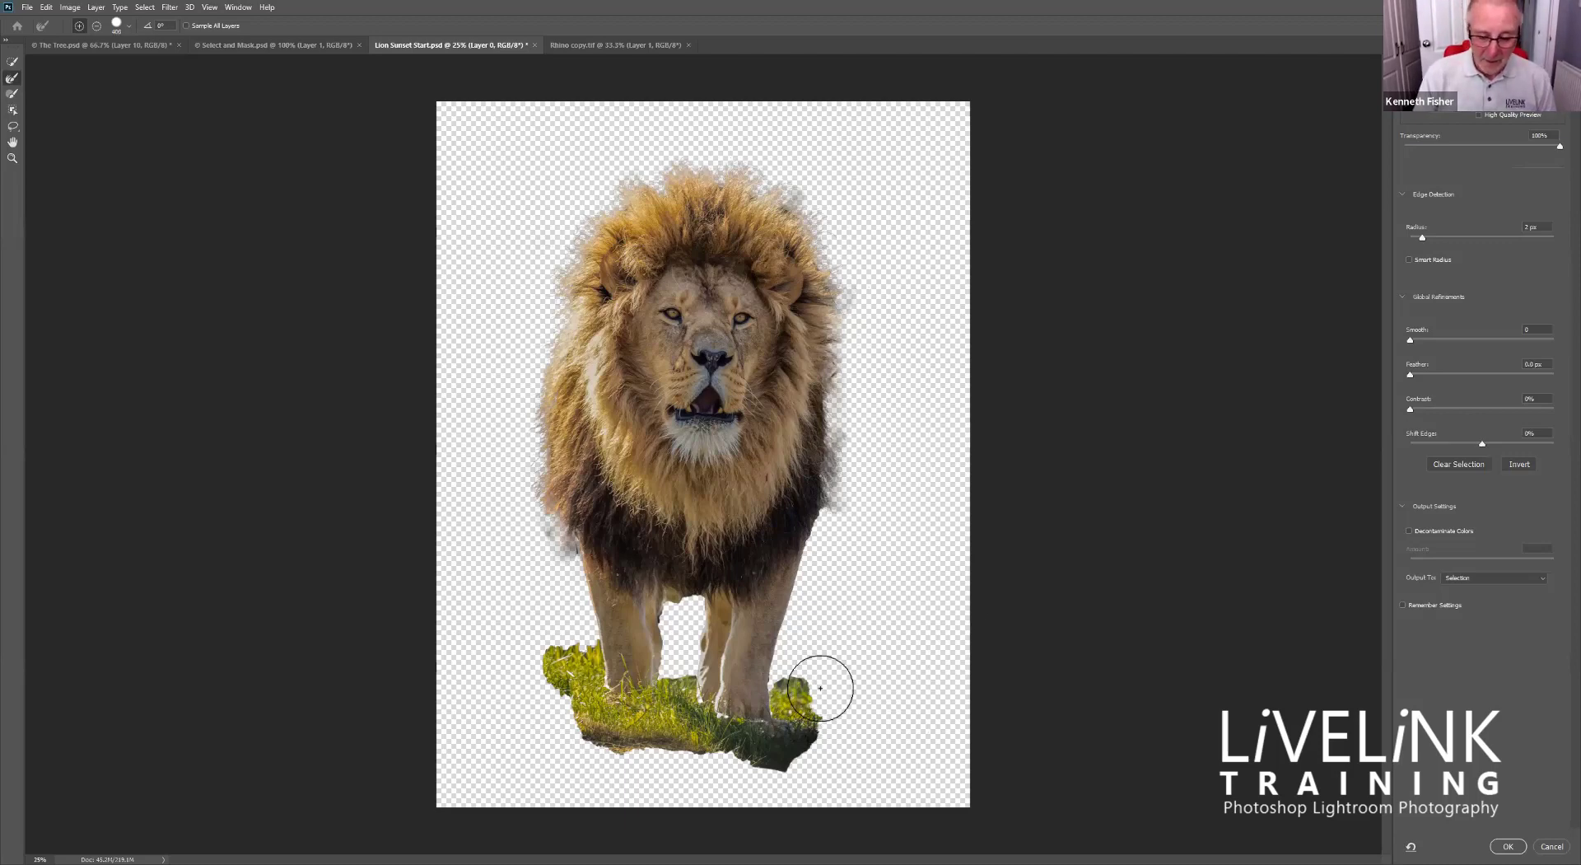
{"action": "mouse_move", "coordinate": [820, 687]}
{"action": "left_mouse_down"}
{"action": "mouse_move", "coordinate": [804, 664]}
{"action": "mouse_move", "coordinate": [819, 723]}
{"action": "mouse_move", "coordinate": [791, 753]}
{"action": "left_mouse_up"}
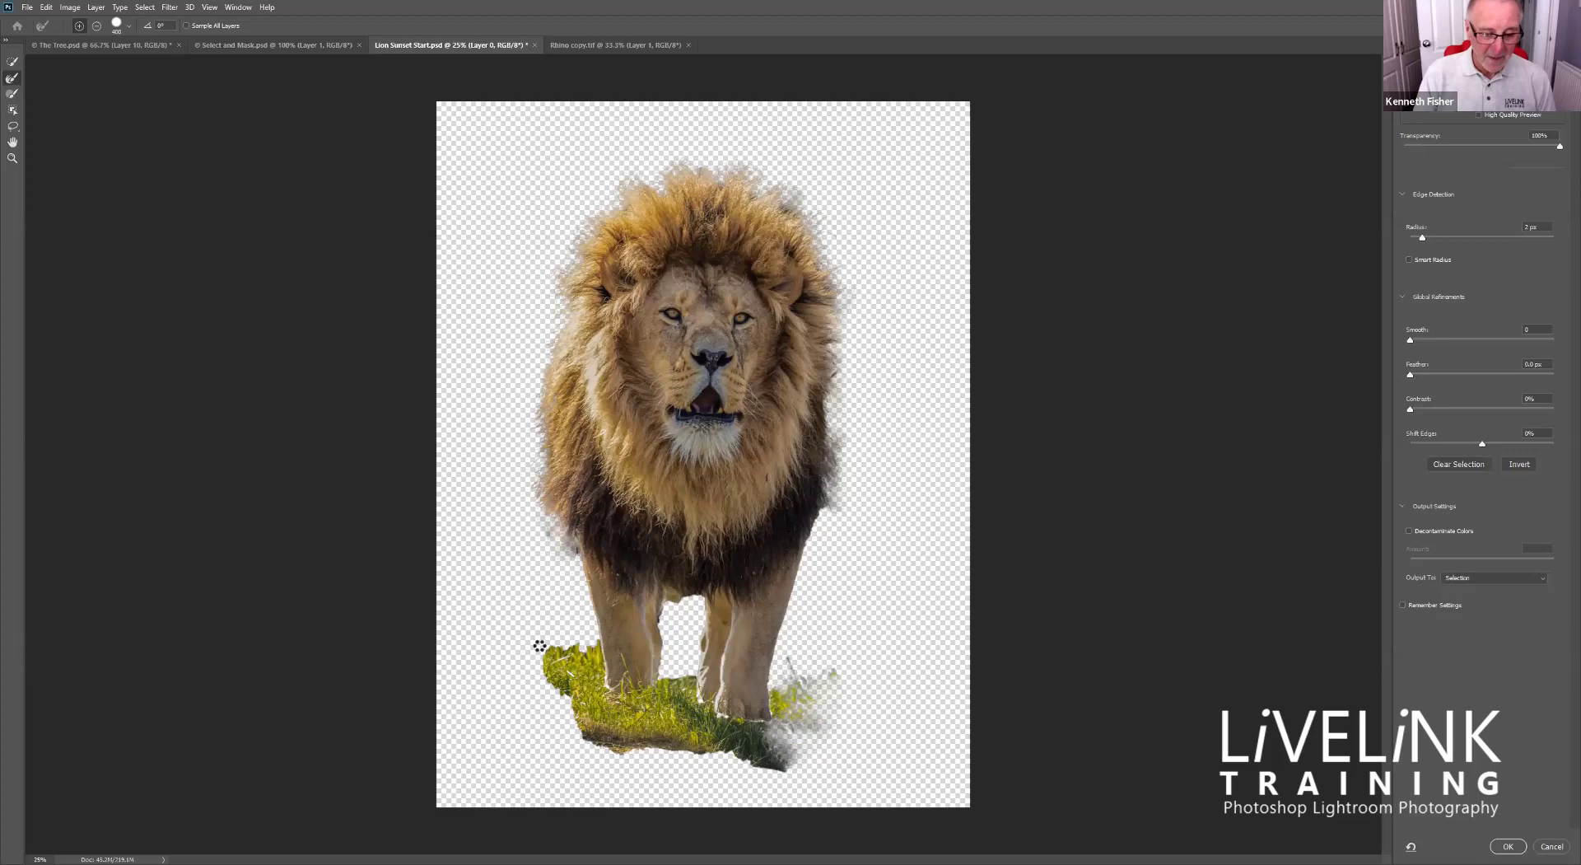
{"action": "left_click_drag", "start_coordinate": [536, 659], "coordinate": [565, 688]}
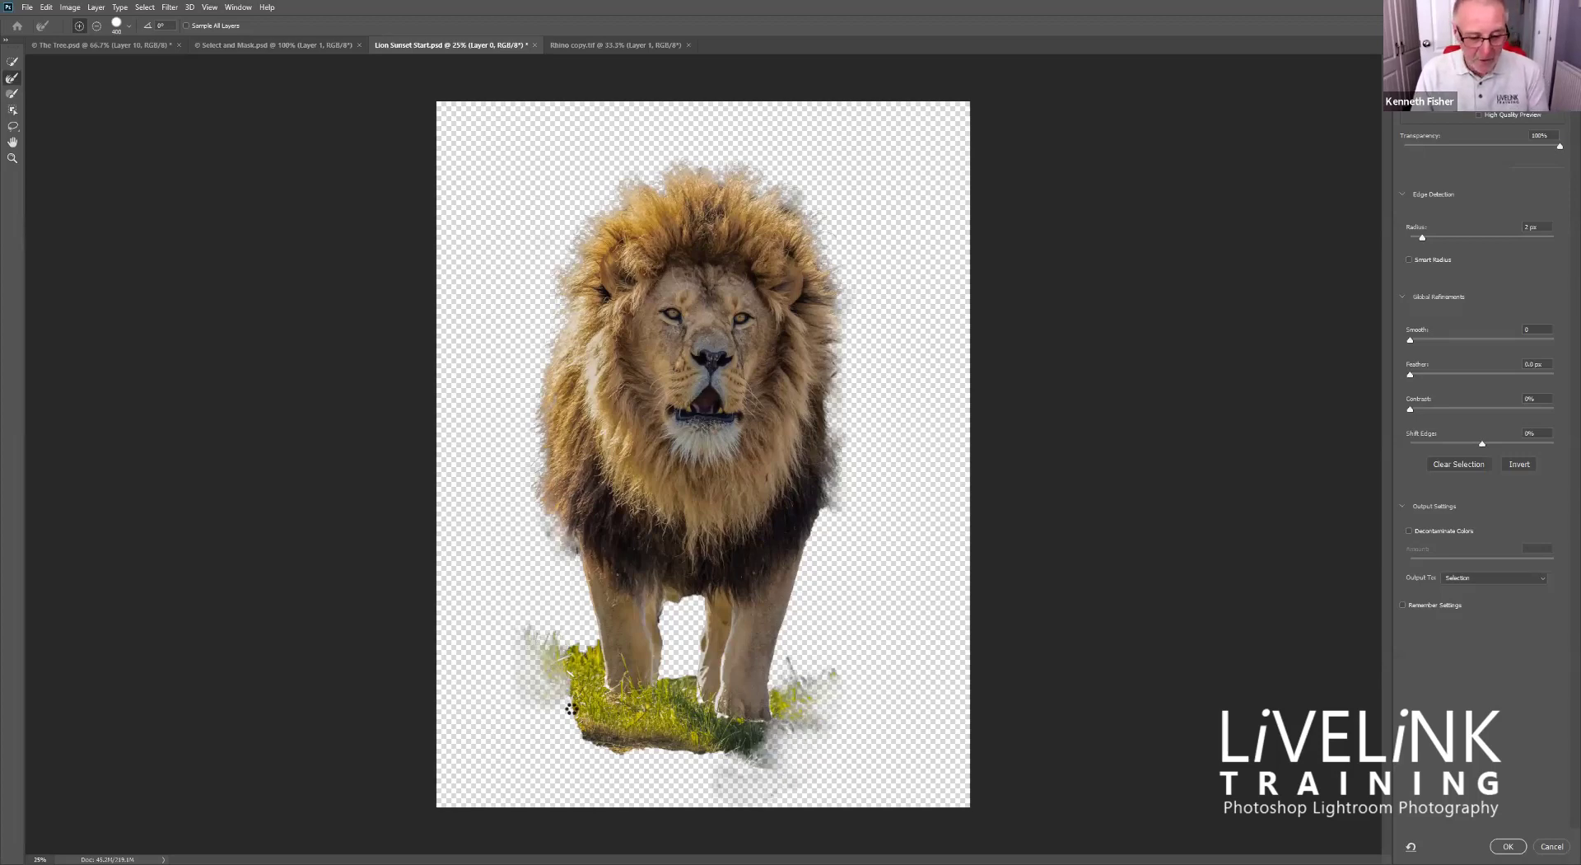
{"action": "left_click_drag", "start_coordinate": [572, 709], "coordinate": [601, 740]}
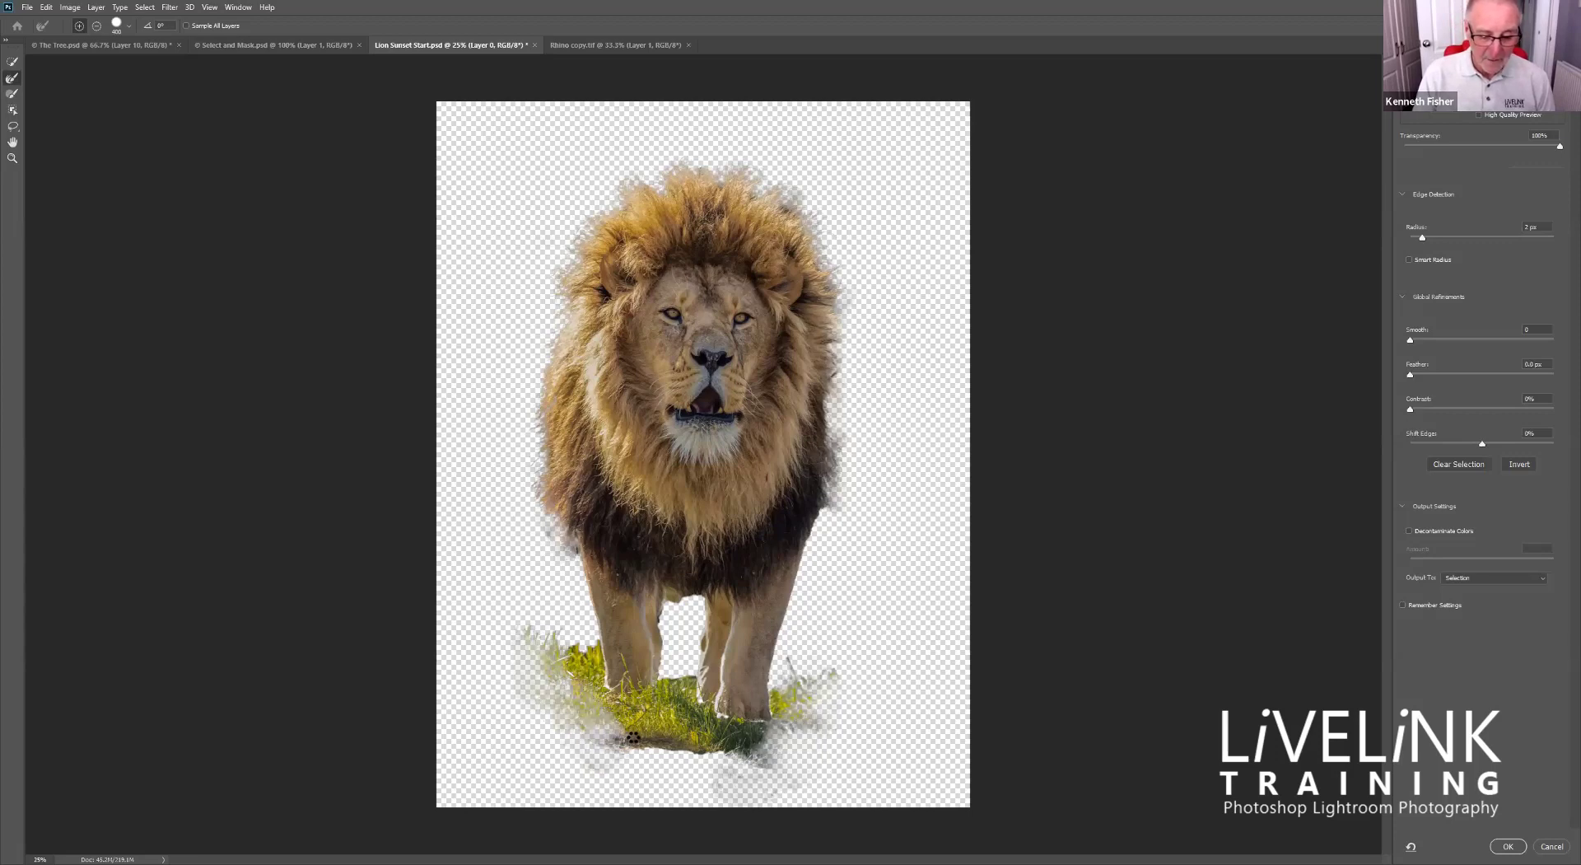
{"action": "left_click_drag", "start_coordinate": [632, 737], "coordinate": [724, 743]}
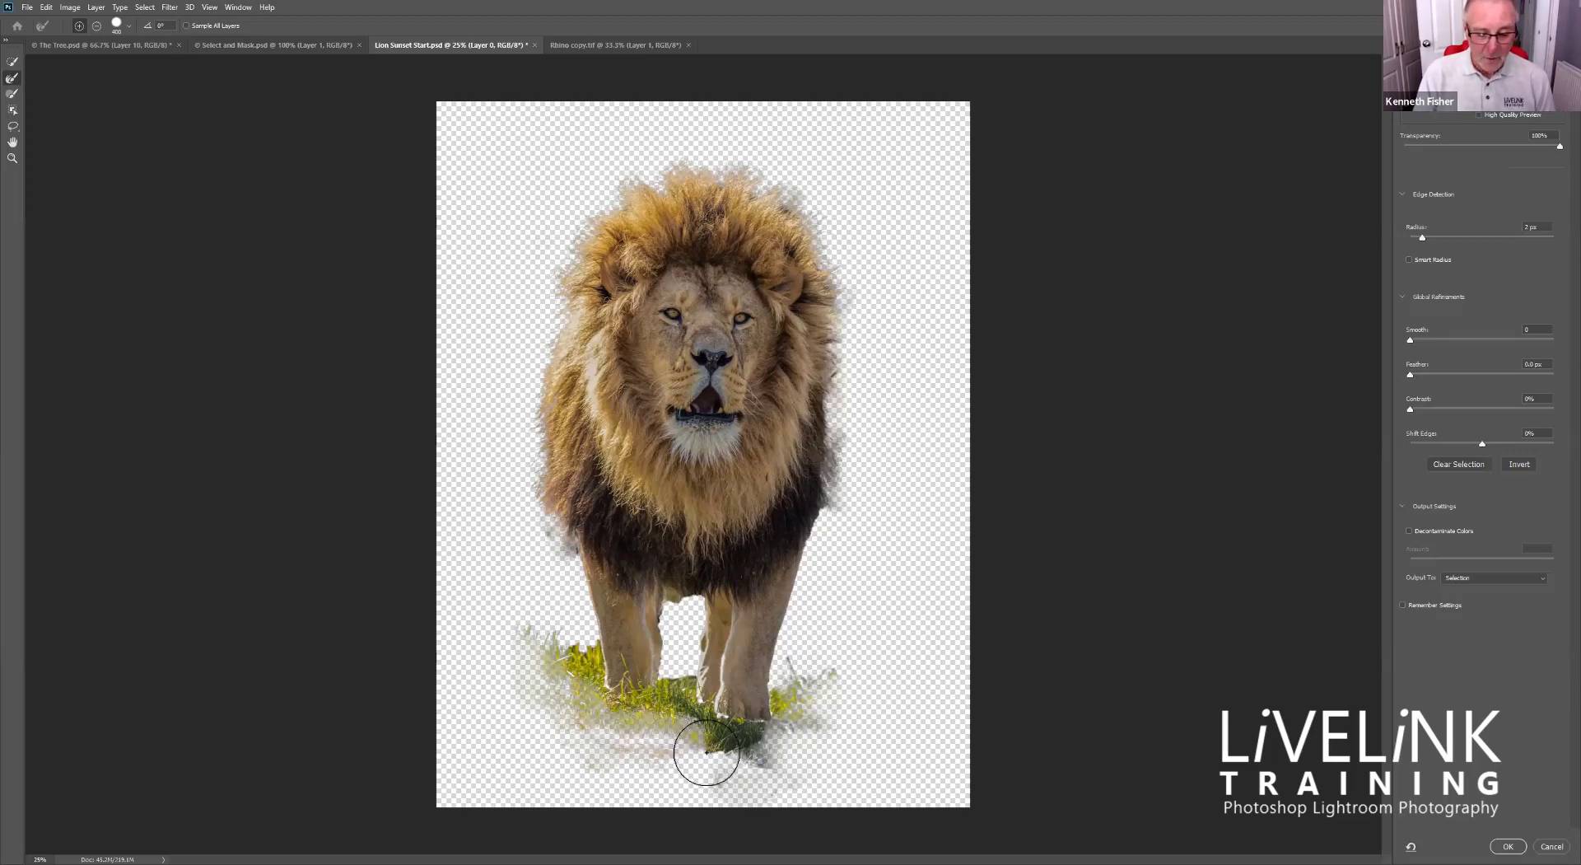
{"action": "left_click_drag", "start_coordinate": [703, 752], "coordinate": [701, 735]}
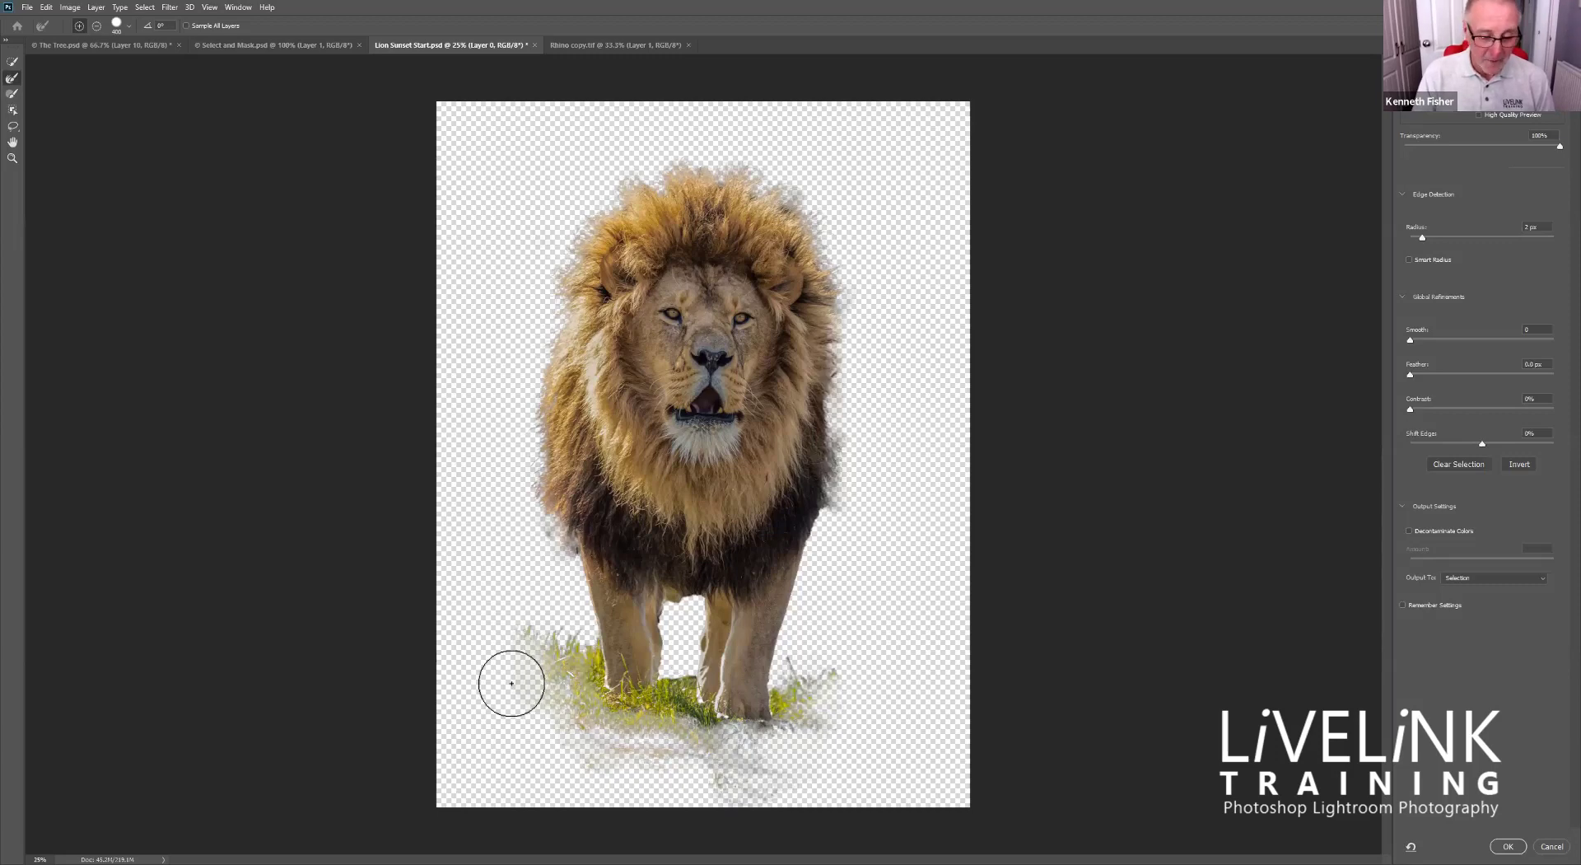
Reduce the Refine Edge brush size and refine the grass edge between the lion's legs
{"action": "key", "text": "bracketleft"}
{"action": "key", "text": "bracketleft"}
{"action": "key", "text": "bracketleft"}
{"action": "key", "text": "bracketleft"}
{"action": "key", "text": "bracketleft"}
{"action": "key", "text": "bracketleft"}
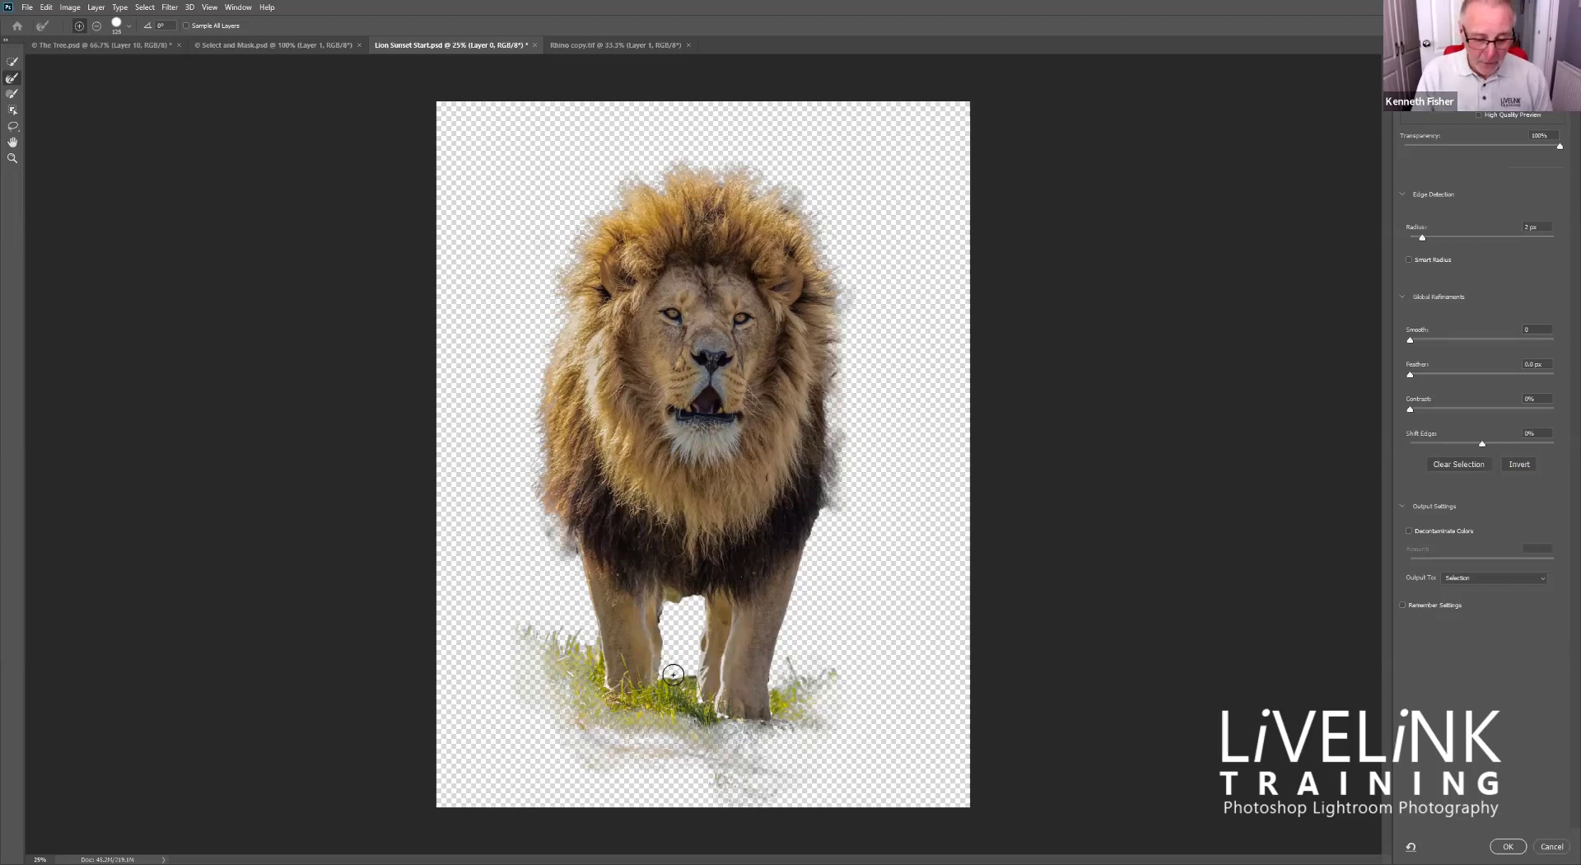
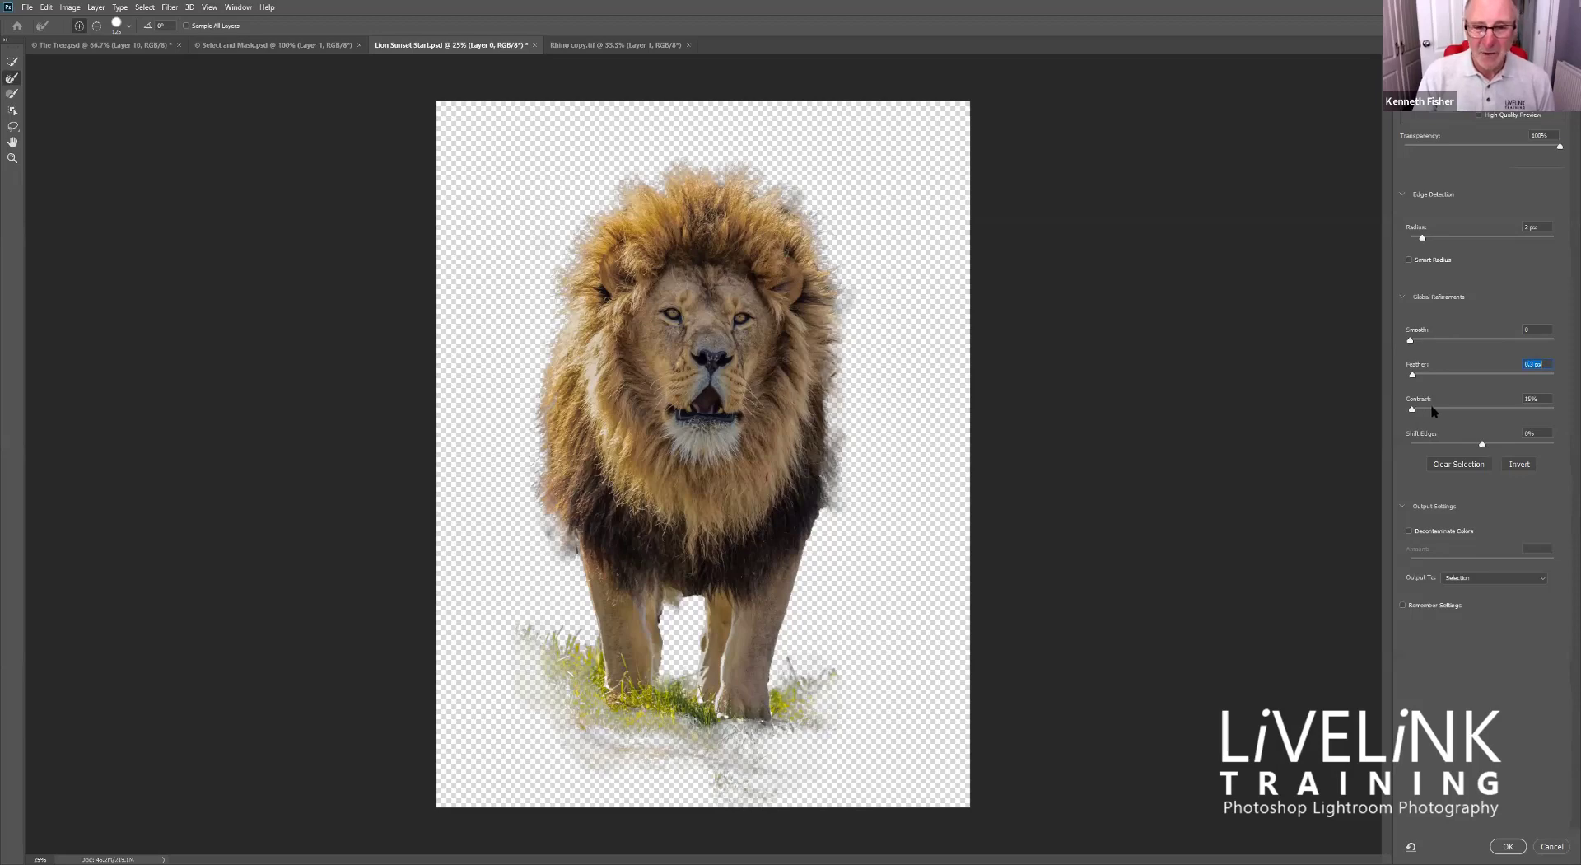
Try a higher Contrast and Shift Edge at -100% and +100%, and return both settings to 0%
{"action": "left_click", "coordinate": [1433, 409]}
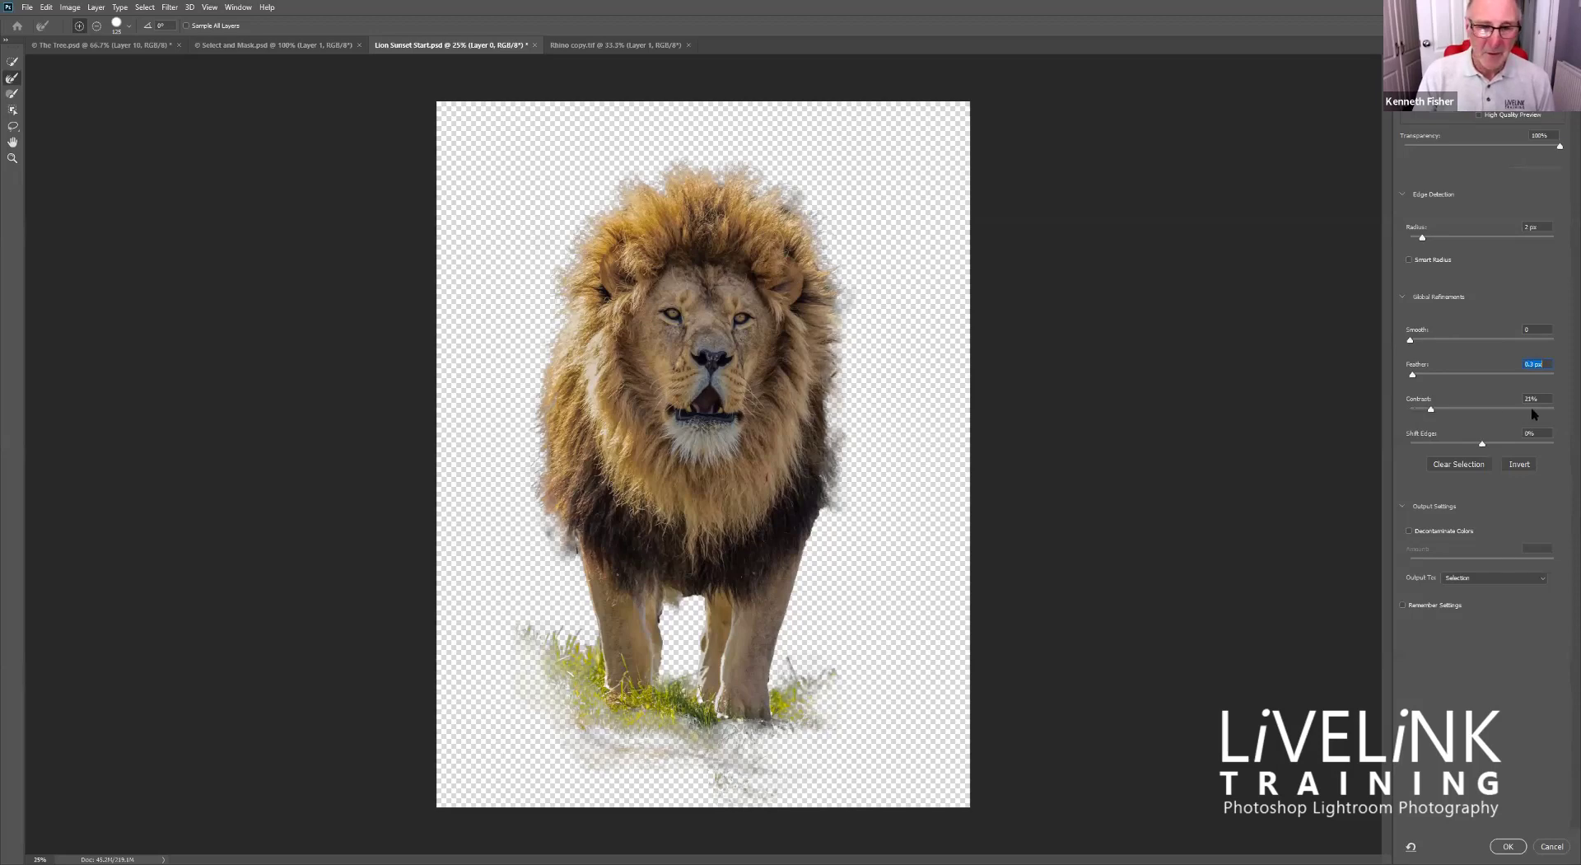
{"action": "left_click_drag", "start_coordinate": [1531, 409], "coordinate": [1397, 413]}
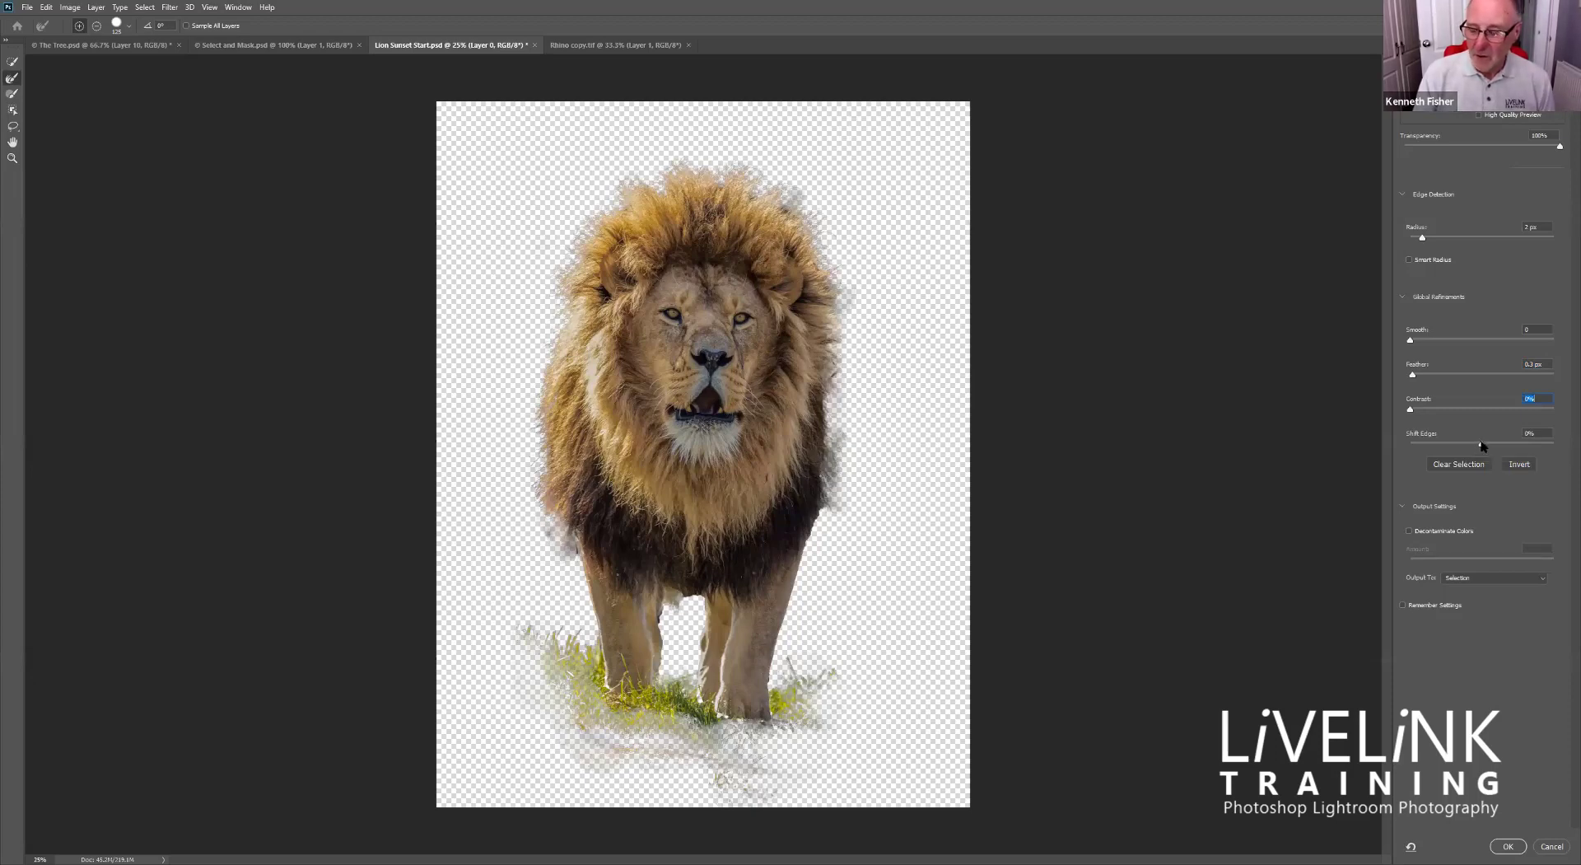
{"action": "left_click_drag", "start_coordinate": [1446, 446], "coordinate": [1376, 444]}
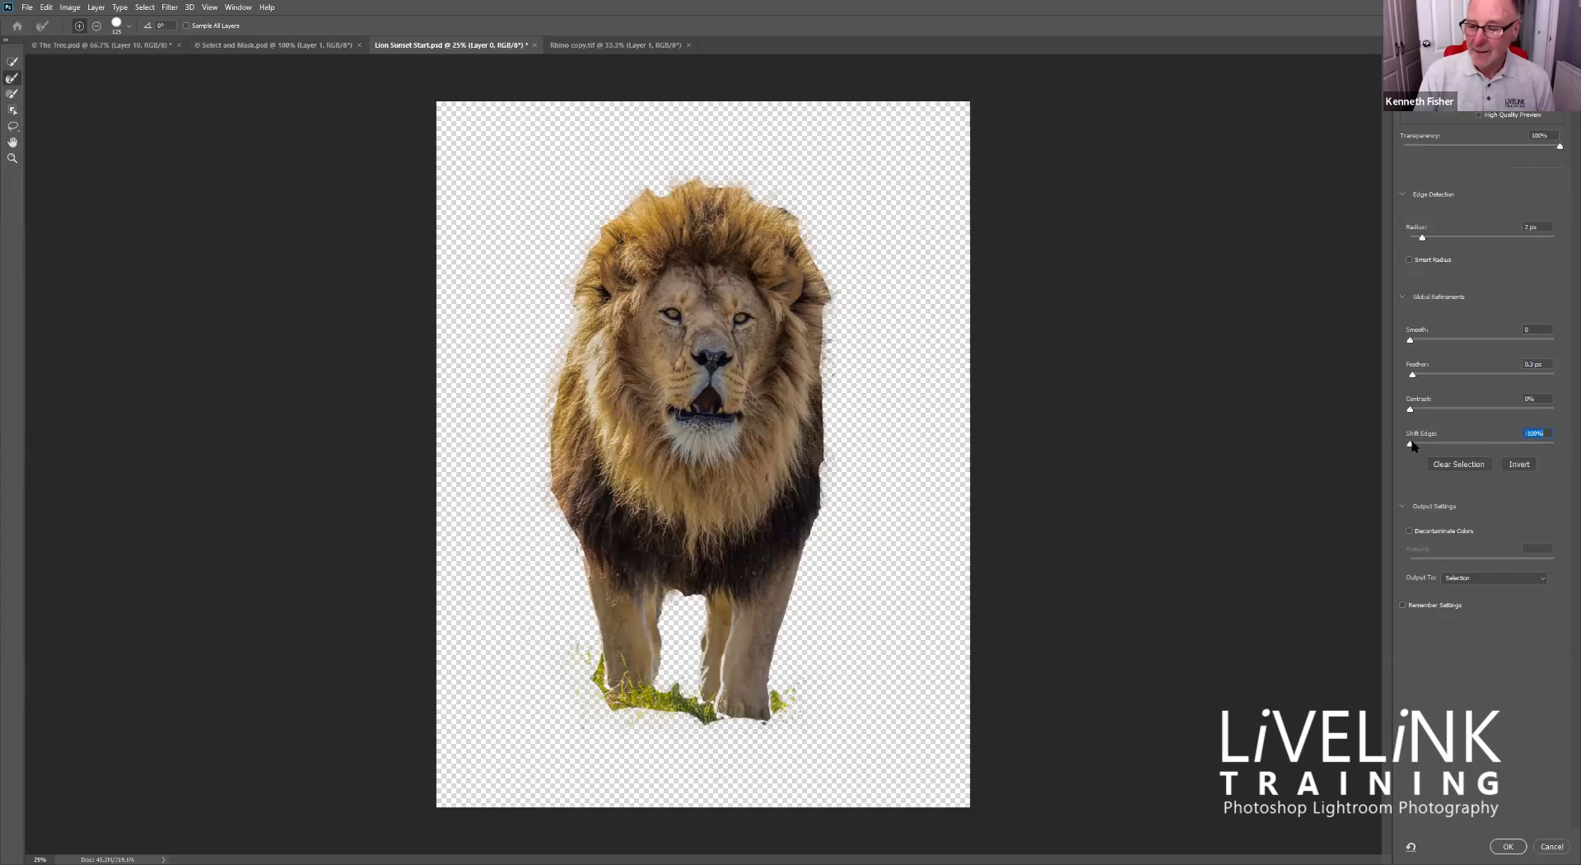
{"action": "left_click", "coordinate": [1554, 444]}
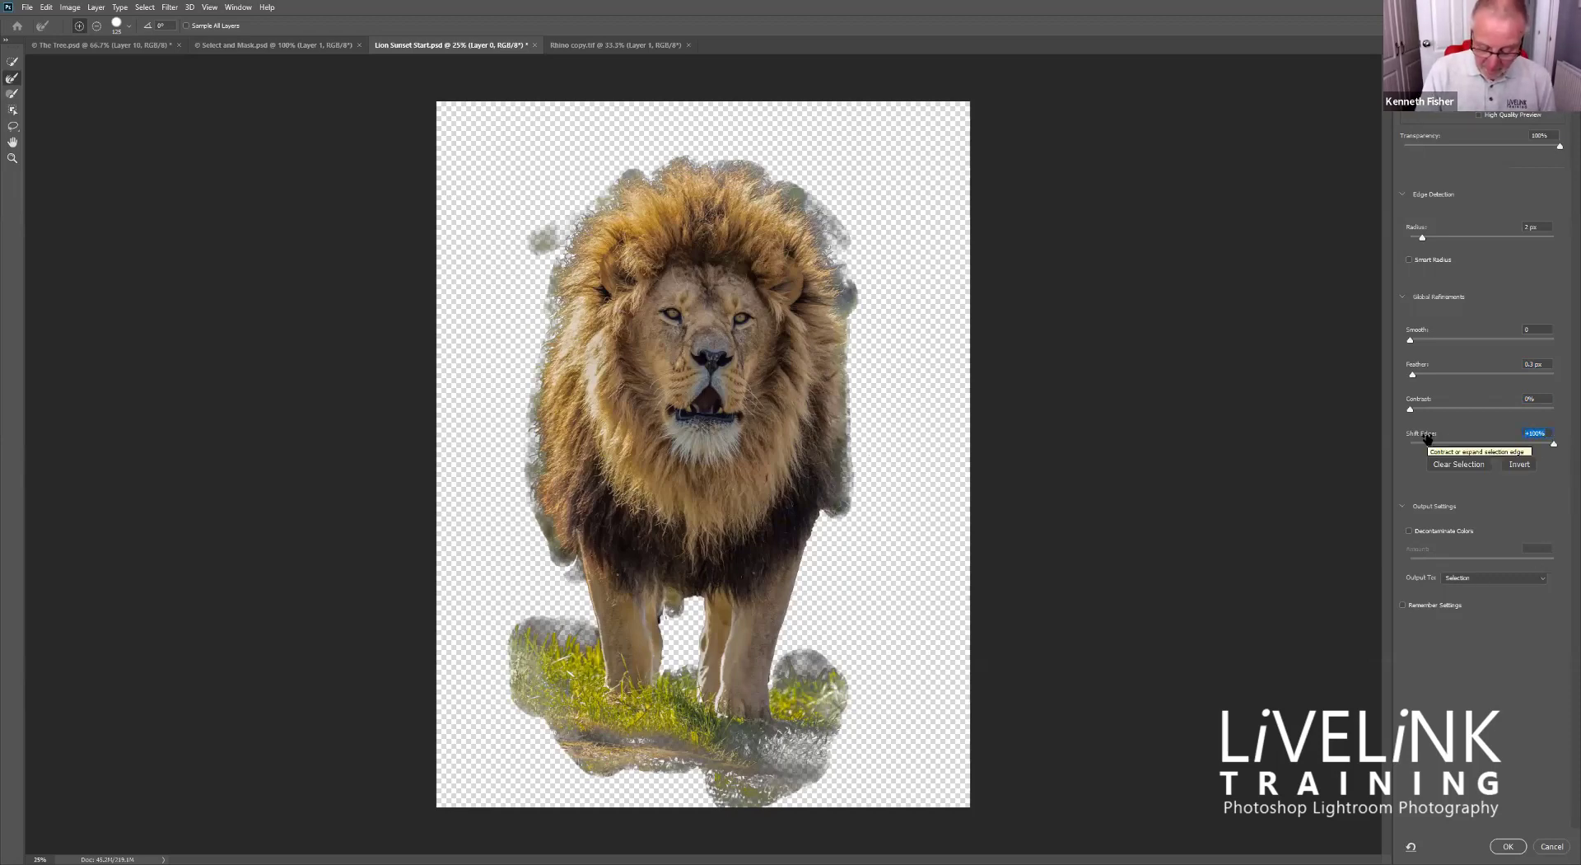
{"action": "type", "text": "0"}
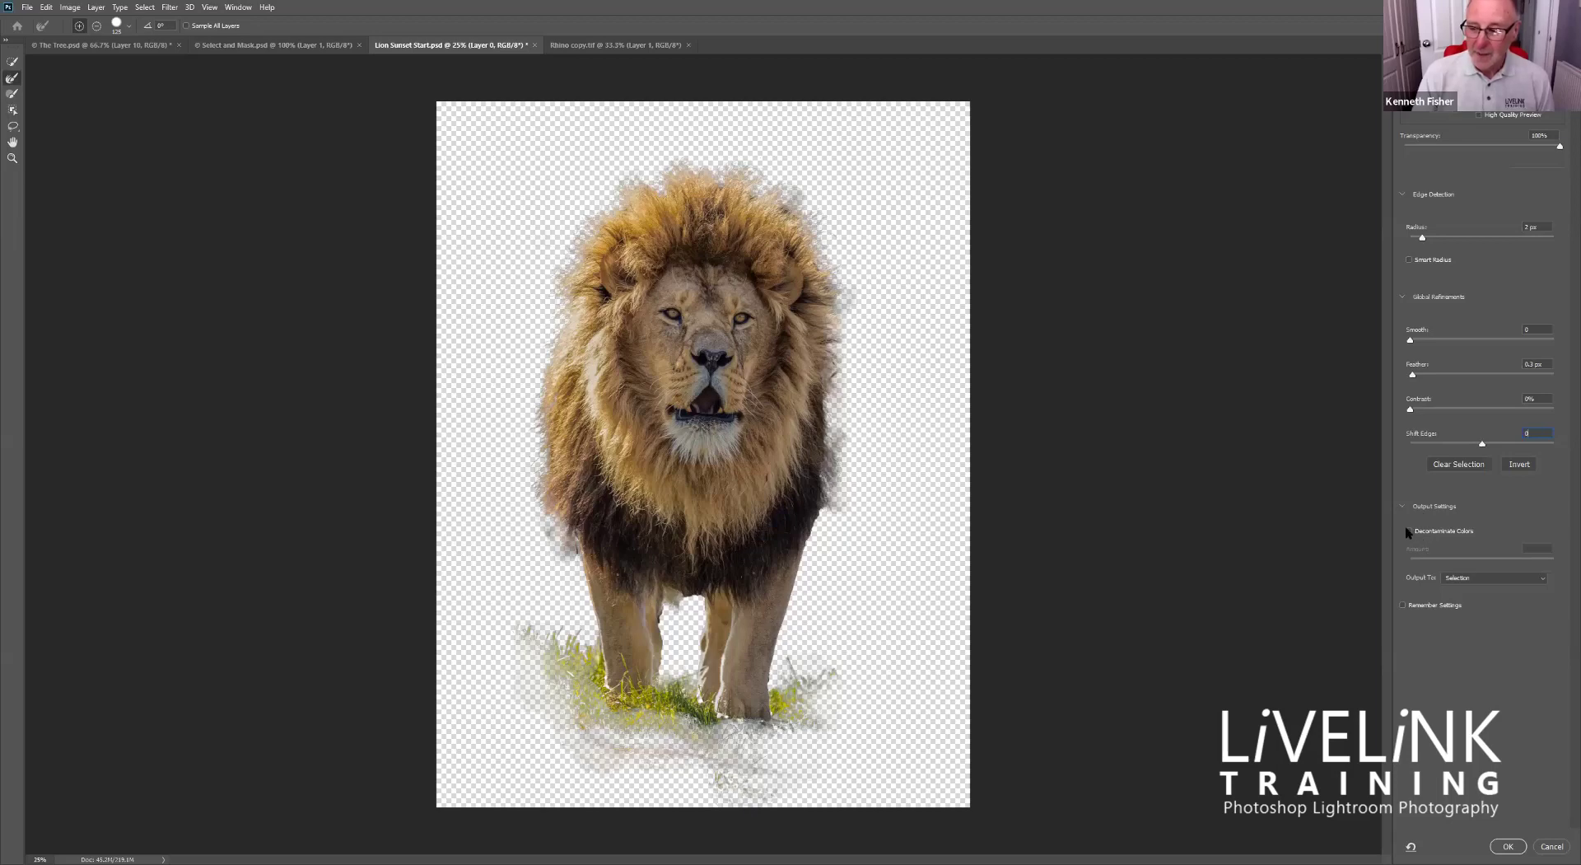
{"action": "key", "text": "Return"}
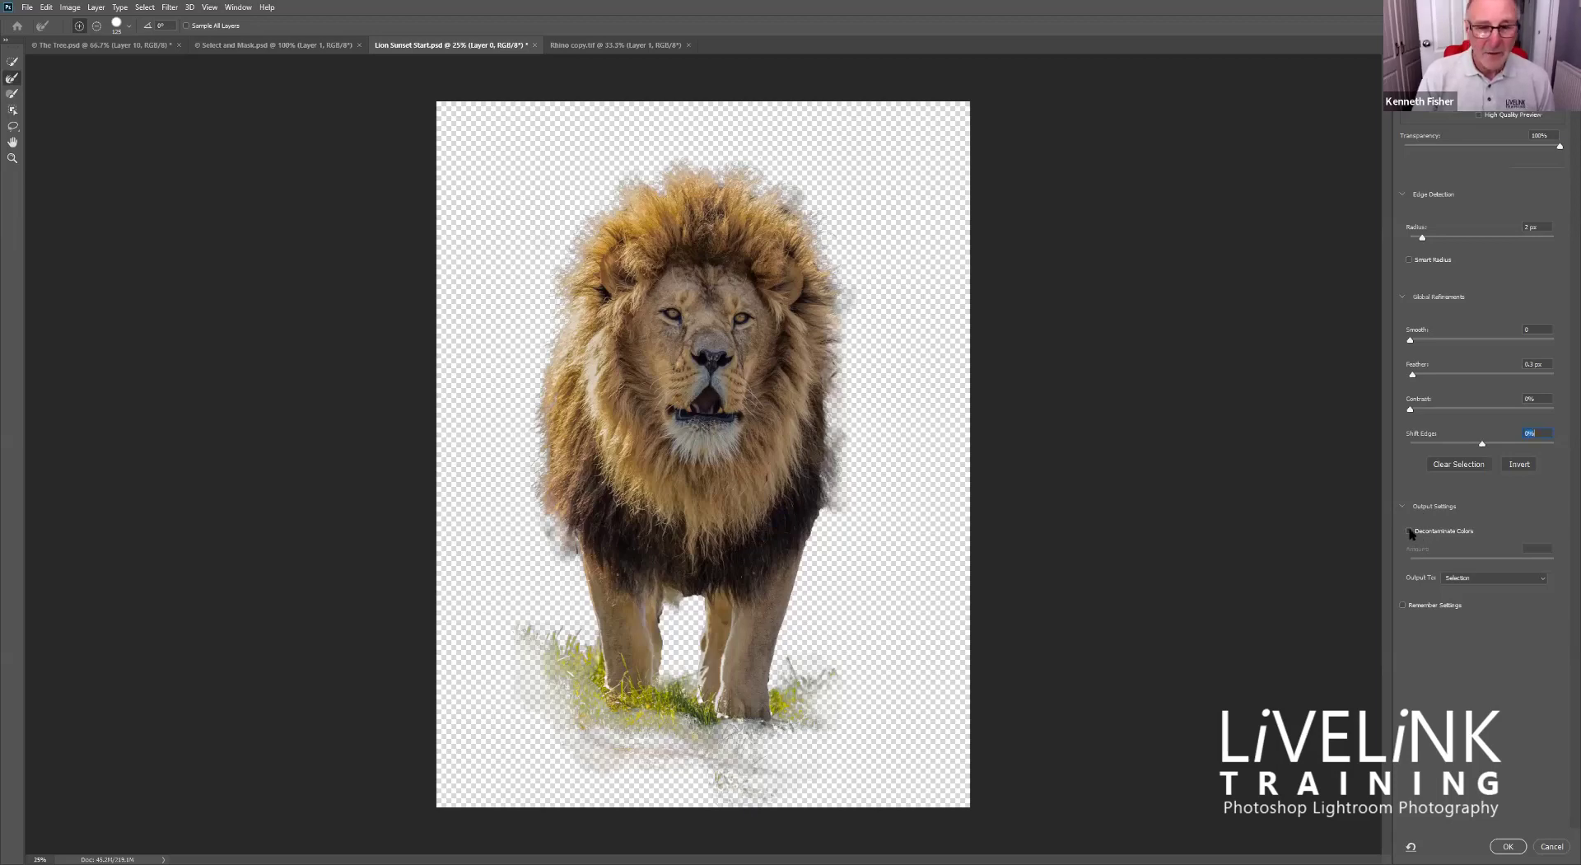
Compare the cutout with Decontaminate Colors on and off, leaving the option off and the output set to Selection
{"action": "left_click", "coordinate": [1409, 531]}
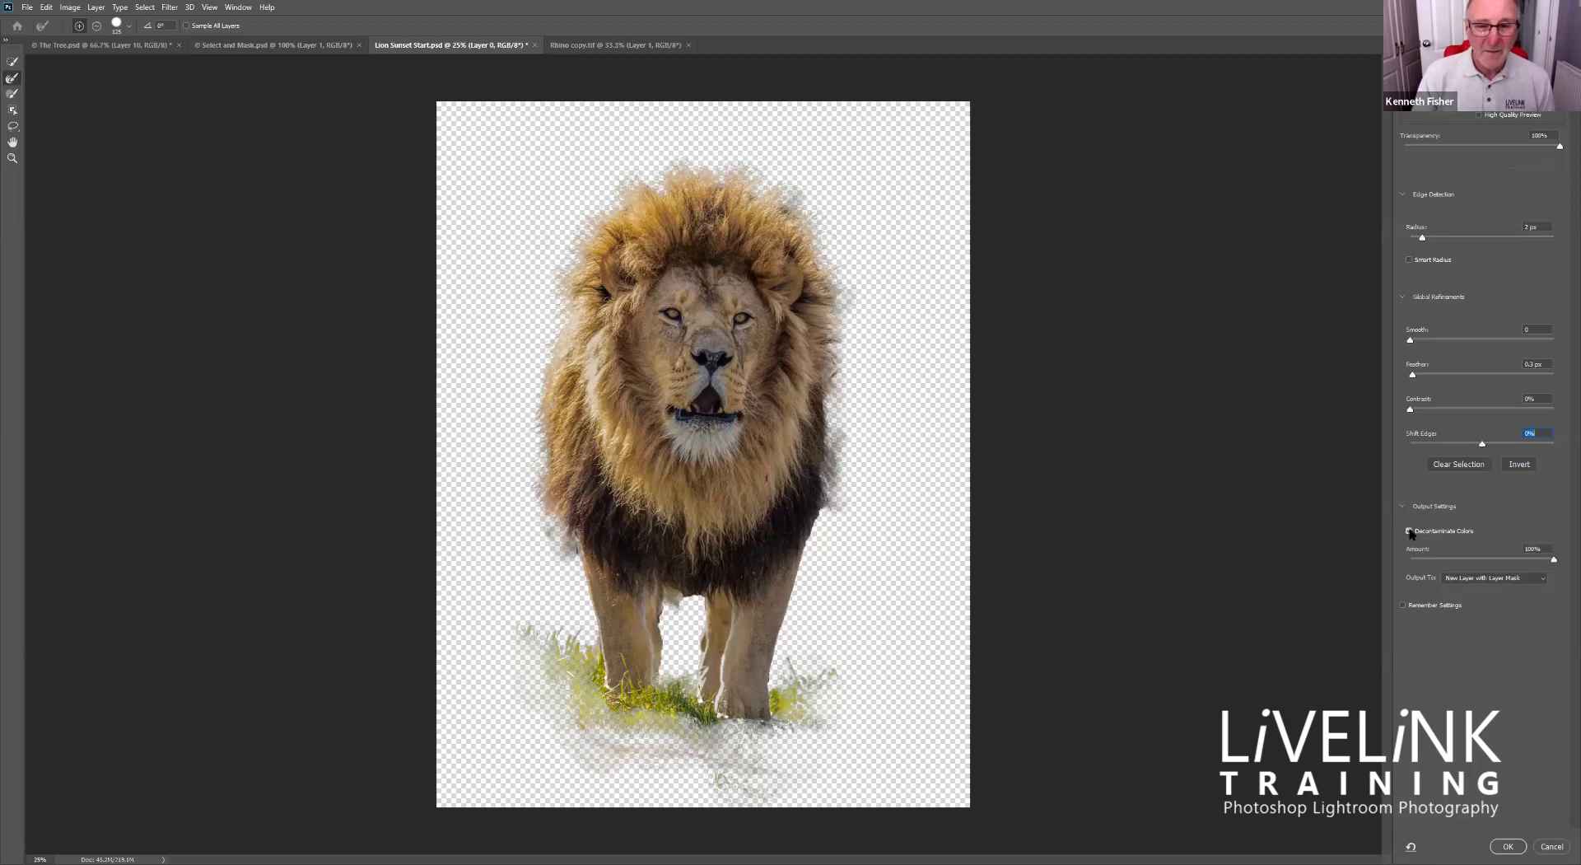
{"action": "left_click", "coordinate": [1409, 531]}
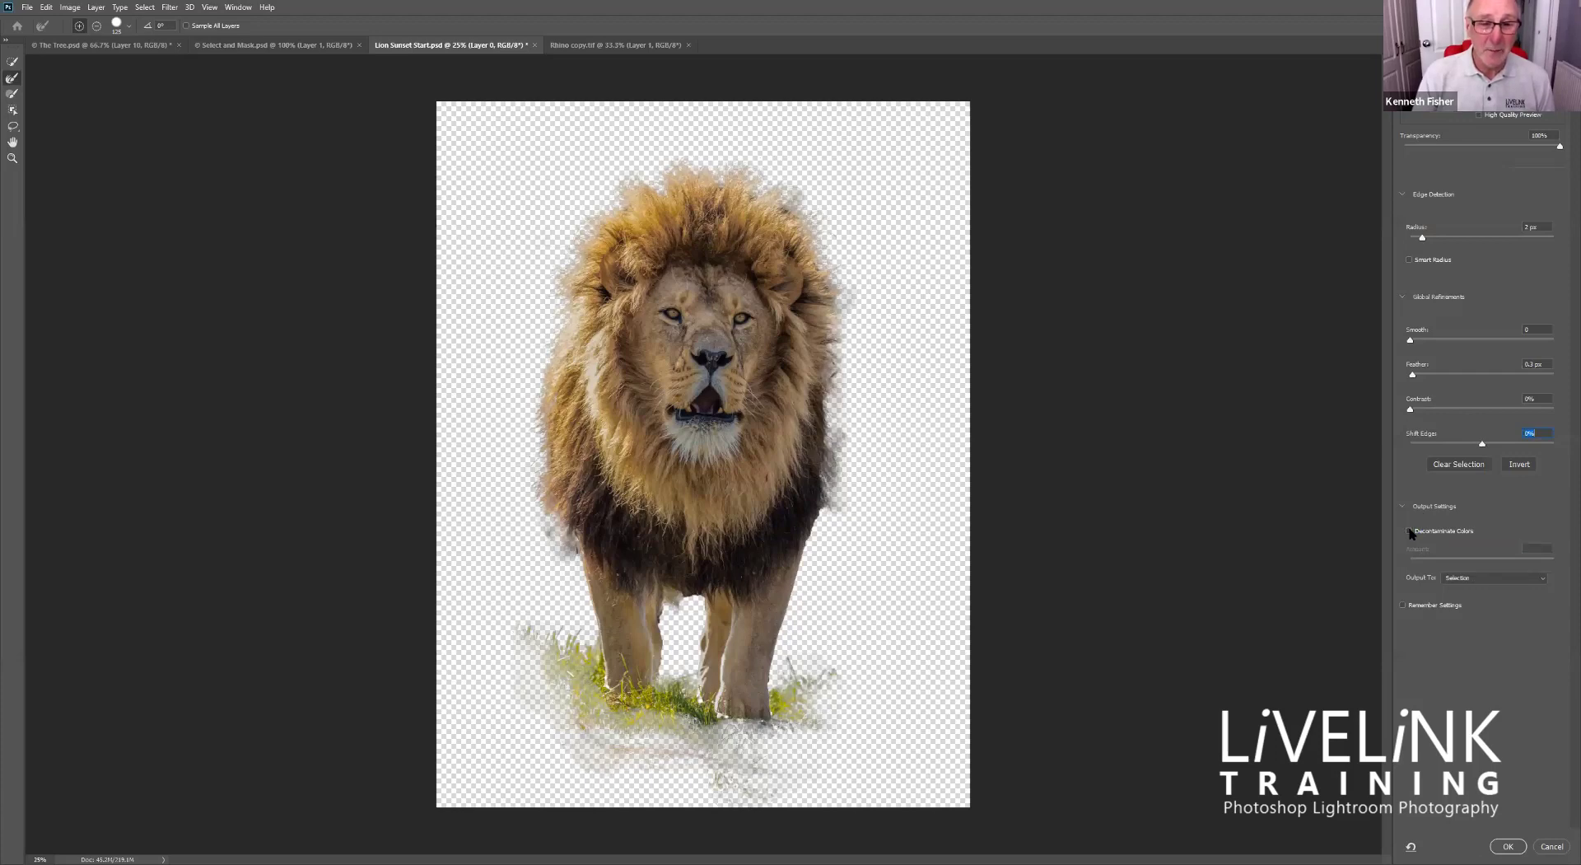
{"action": "left_click", "coordinate": [1408, 531]}
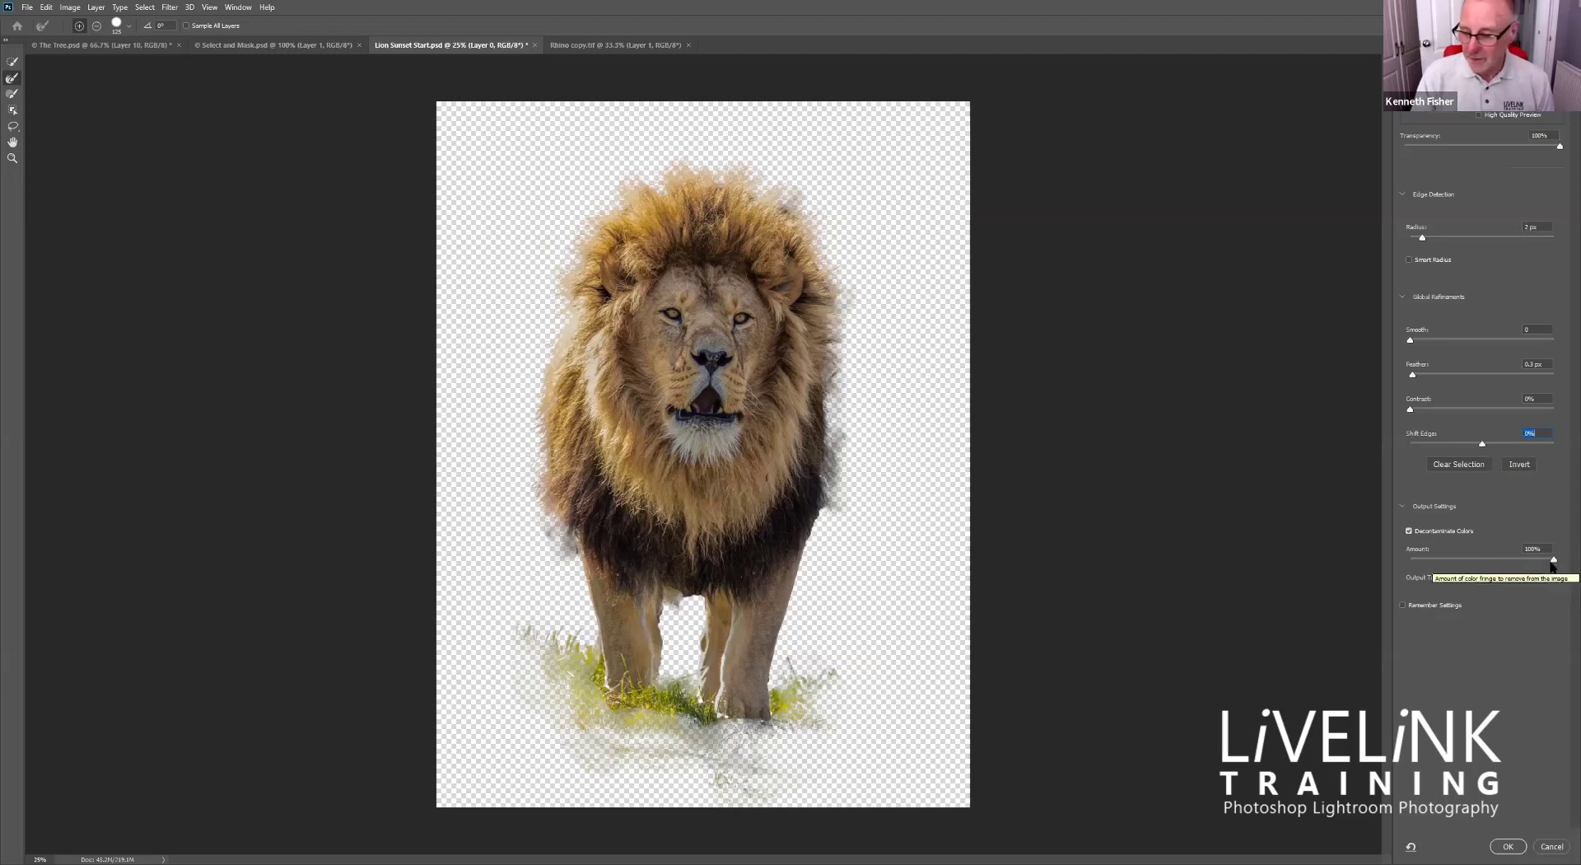
{"action": "left_click", "coordinate": [1408, 531]}
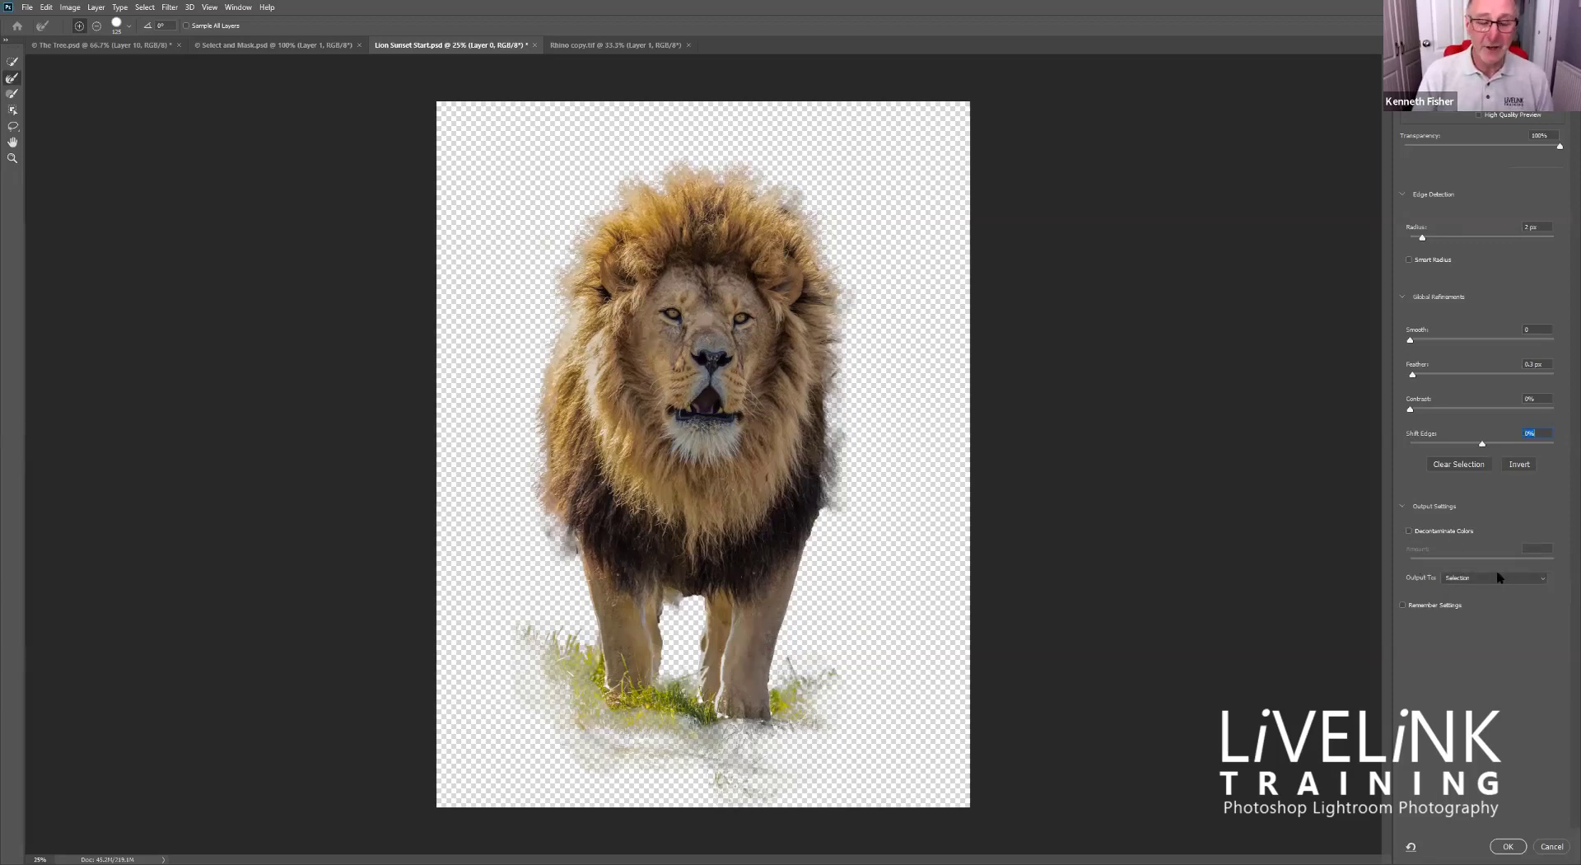
{"action": "left_click", "coordinate": [1409, 532]}
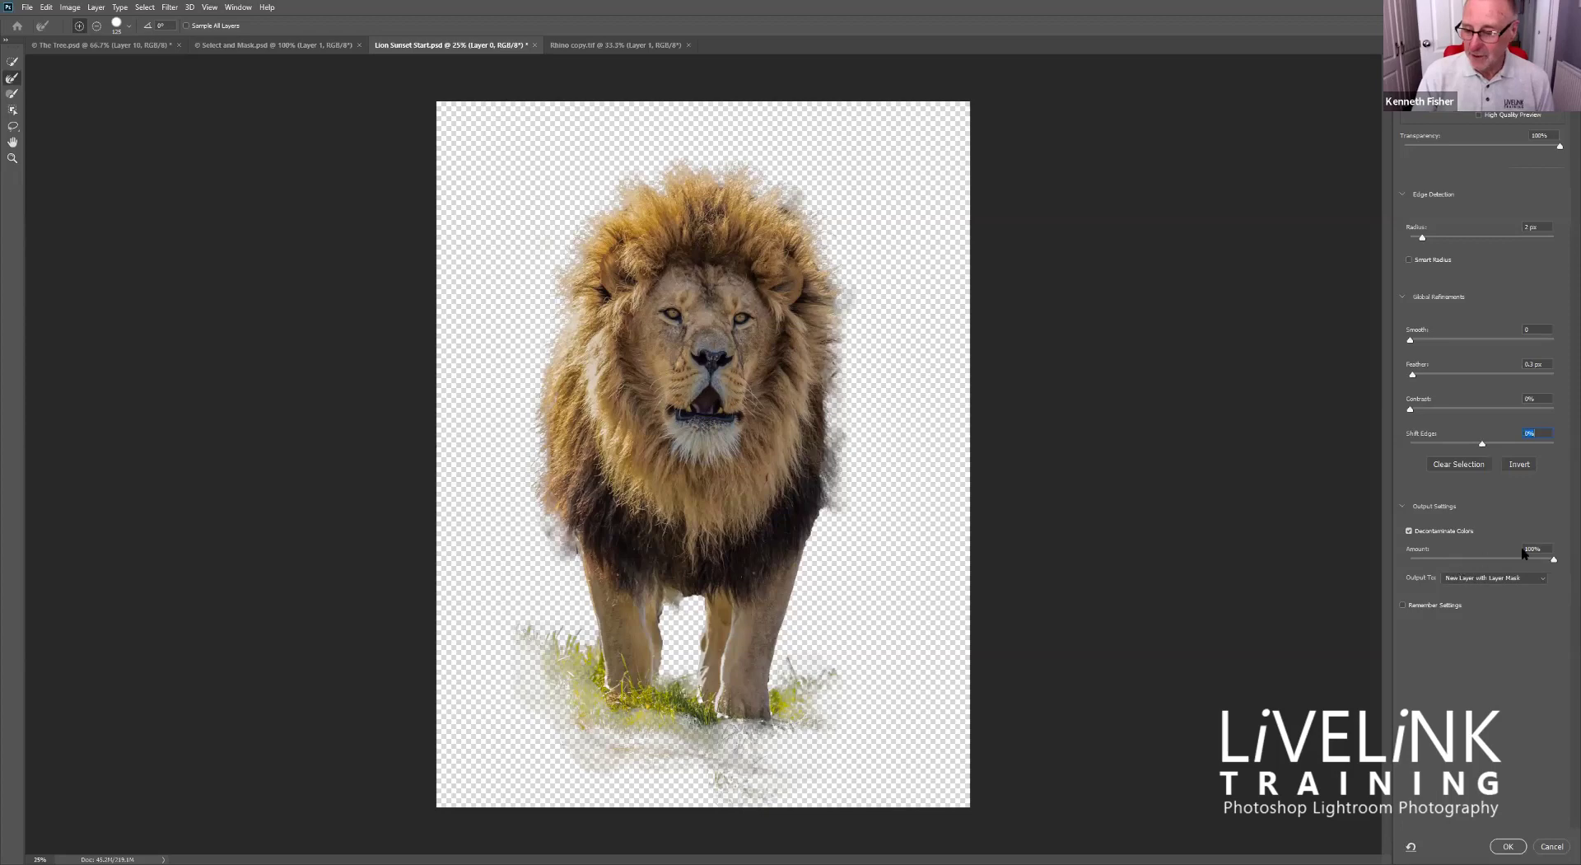
{"action": "left_click", "coordinate": [1409, 531]}
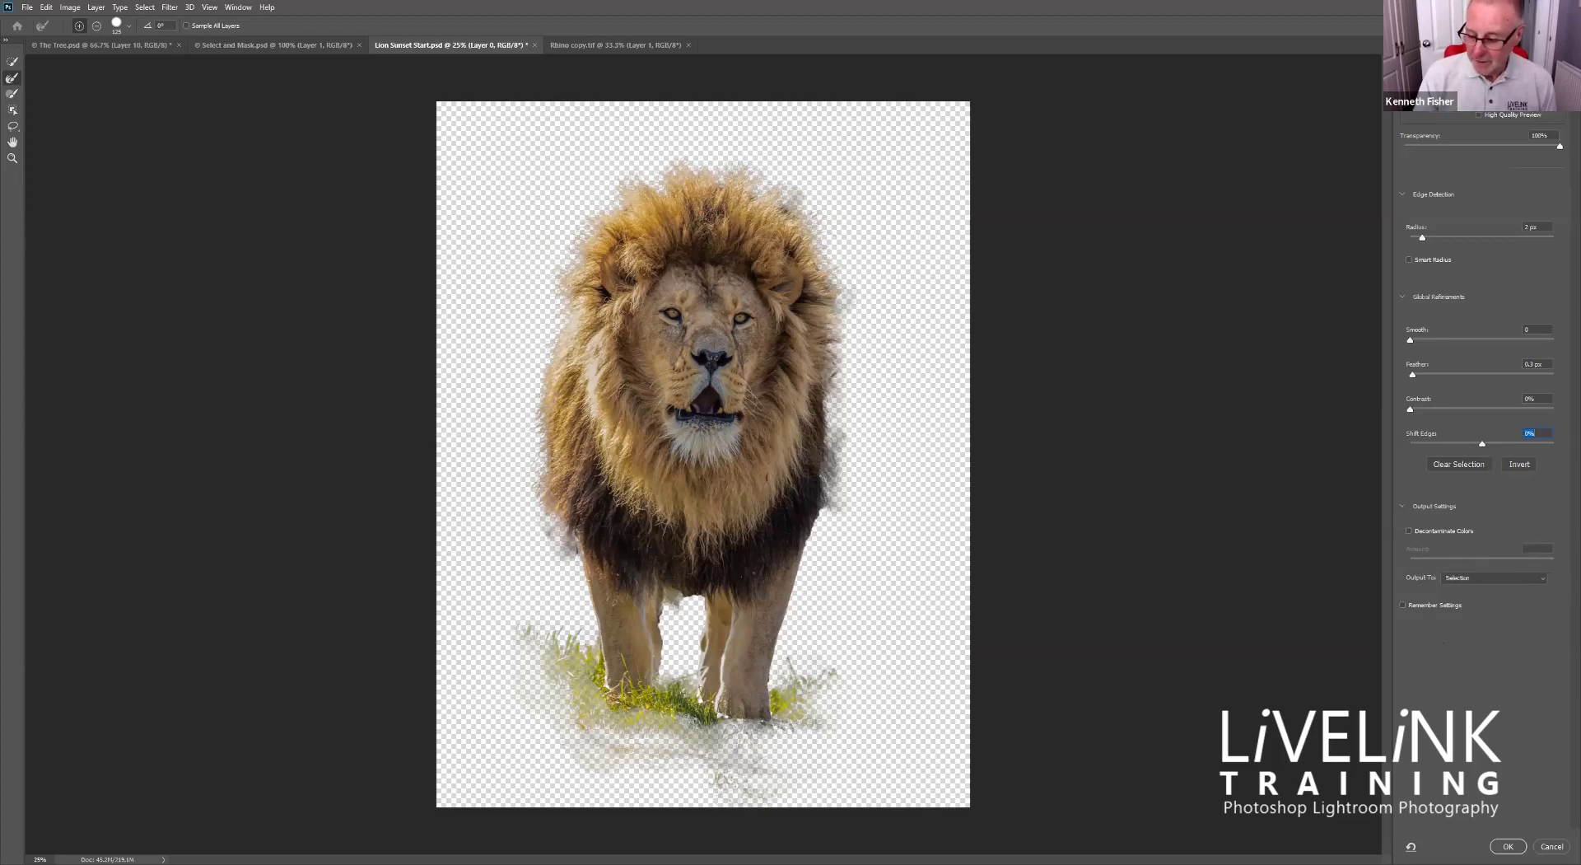
Output the refined edge as a selection and make the orange texture on Layer 1 active and visible
{"action": "key", "text": "Return"}
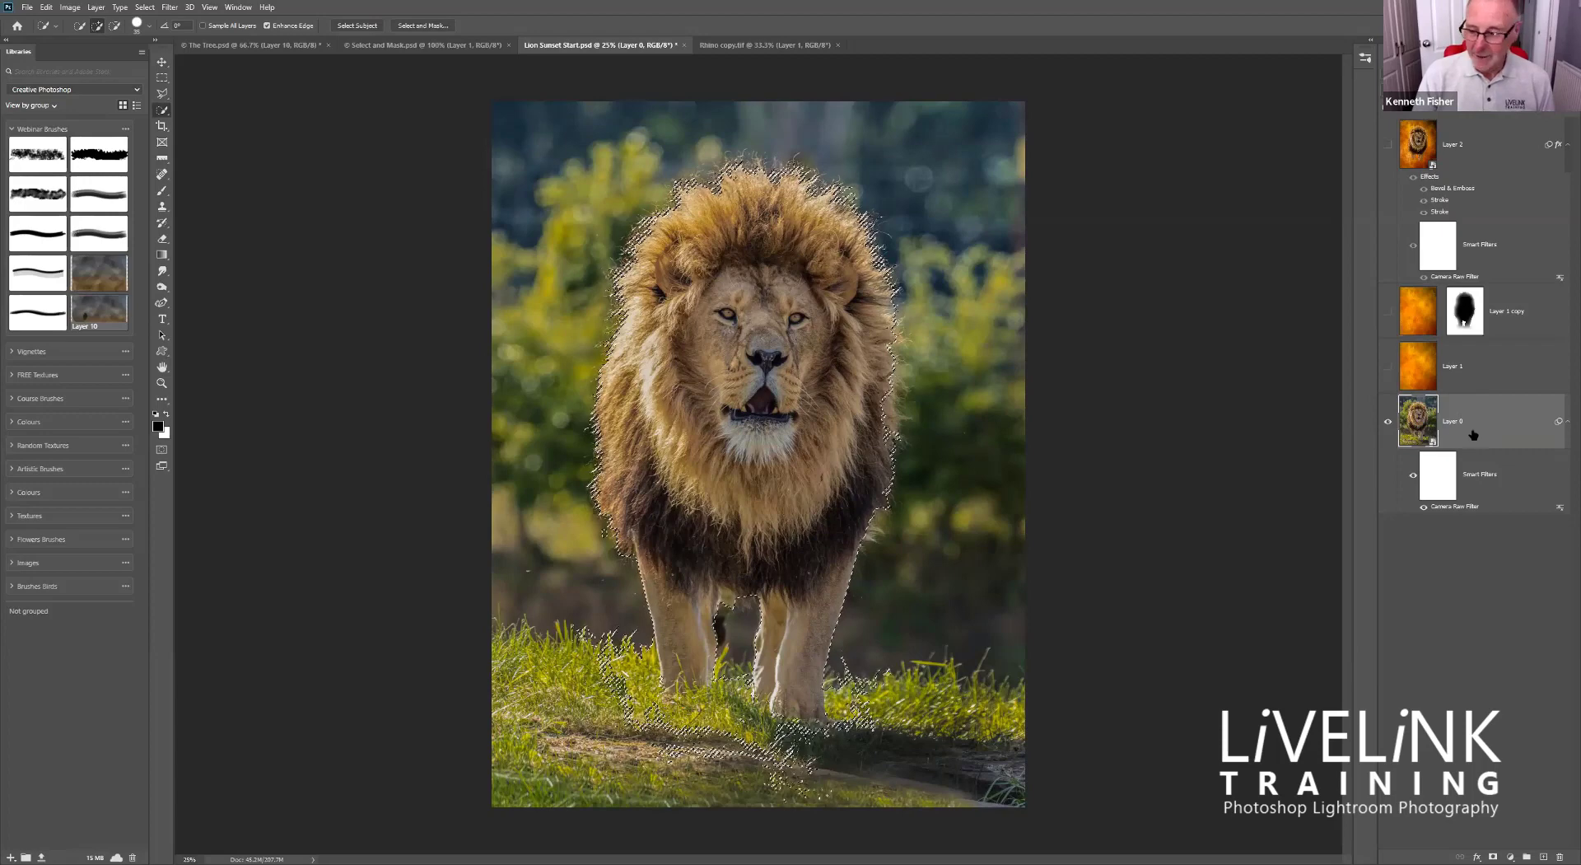
{"action": "left_click", "coordinate": [1490, 362]}
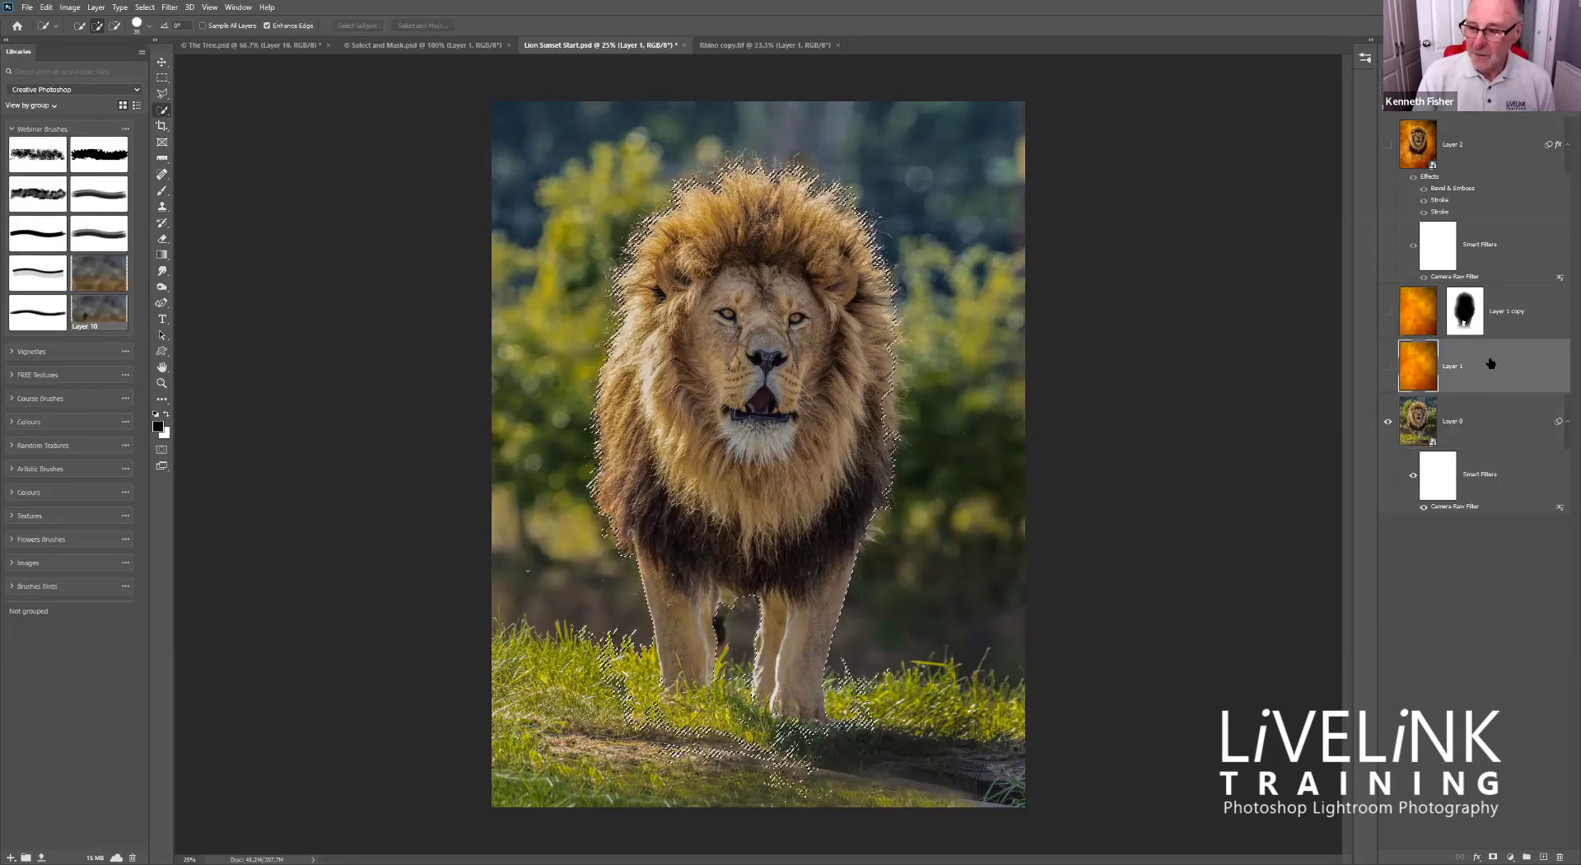
{"action": "left_click", "coordinate": [1386, 367]}
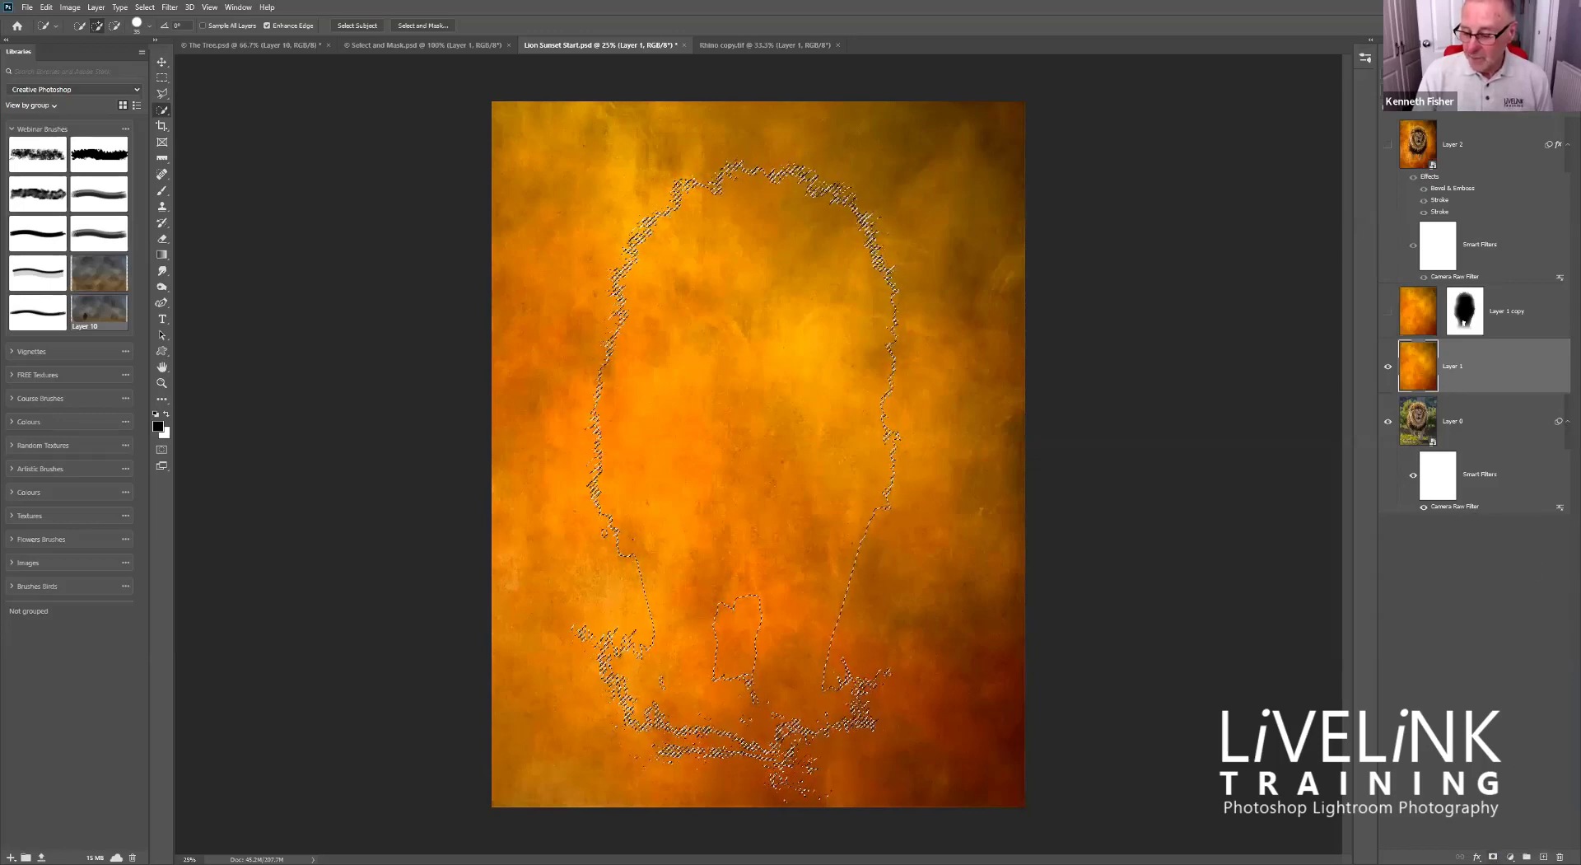
Try a layer mask on Layer 1 from the lion selection and undo it
{"action": "left_click", "coordinate": [1492, 856]}
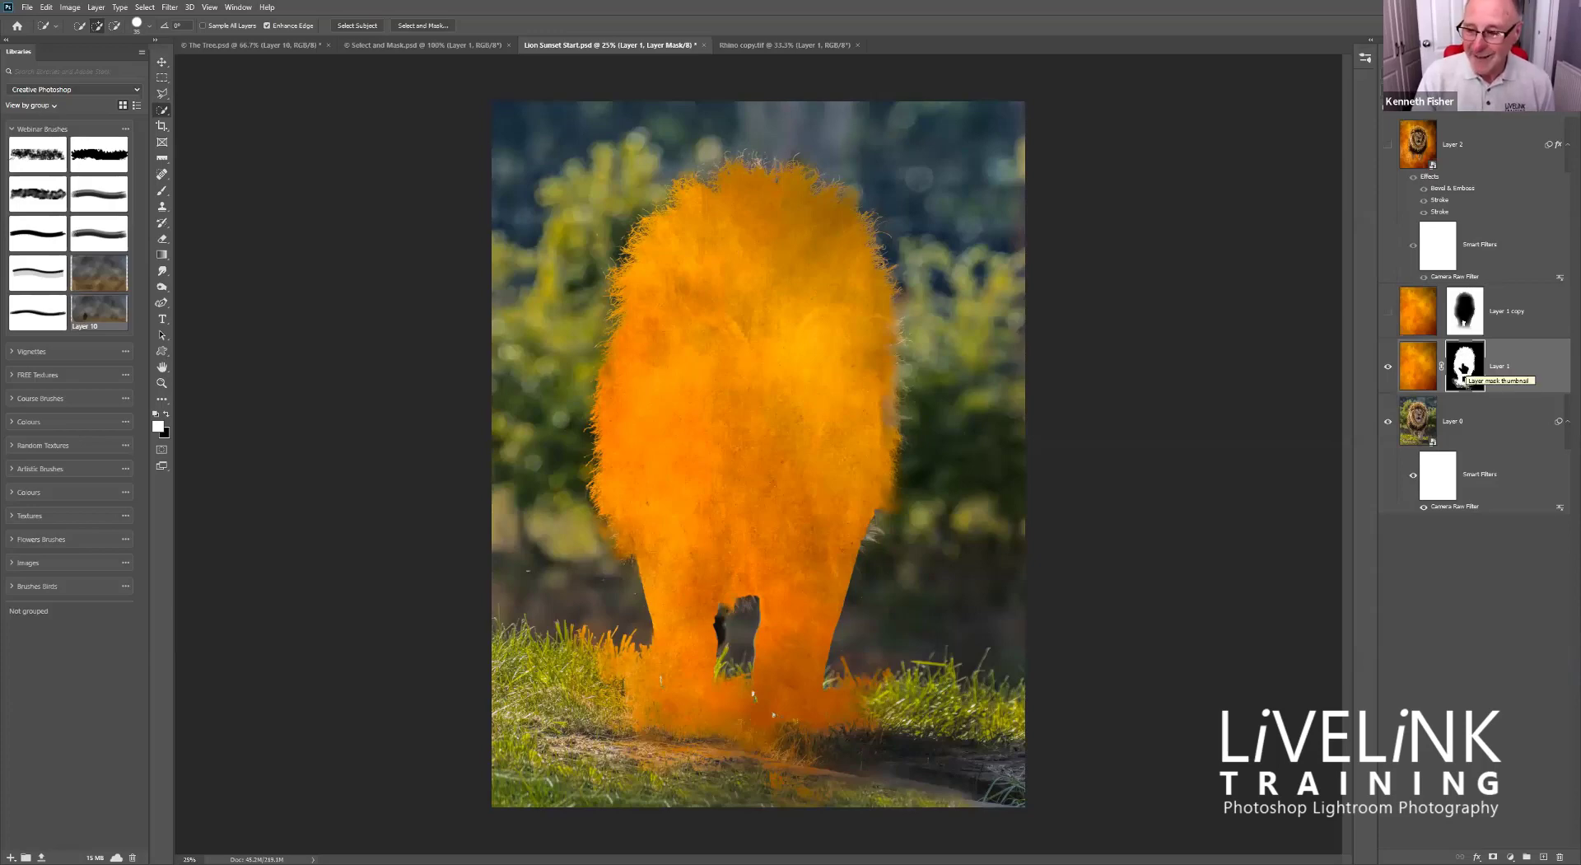
{"action": "left_click", "coordinate": [46, 8]}
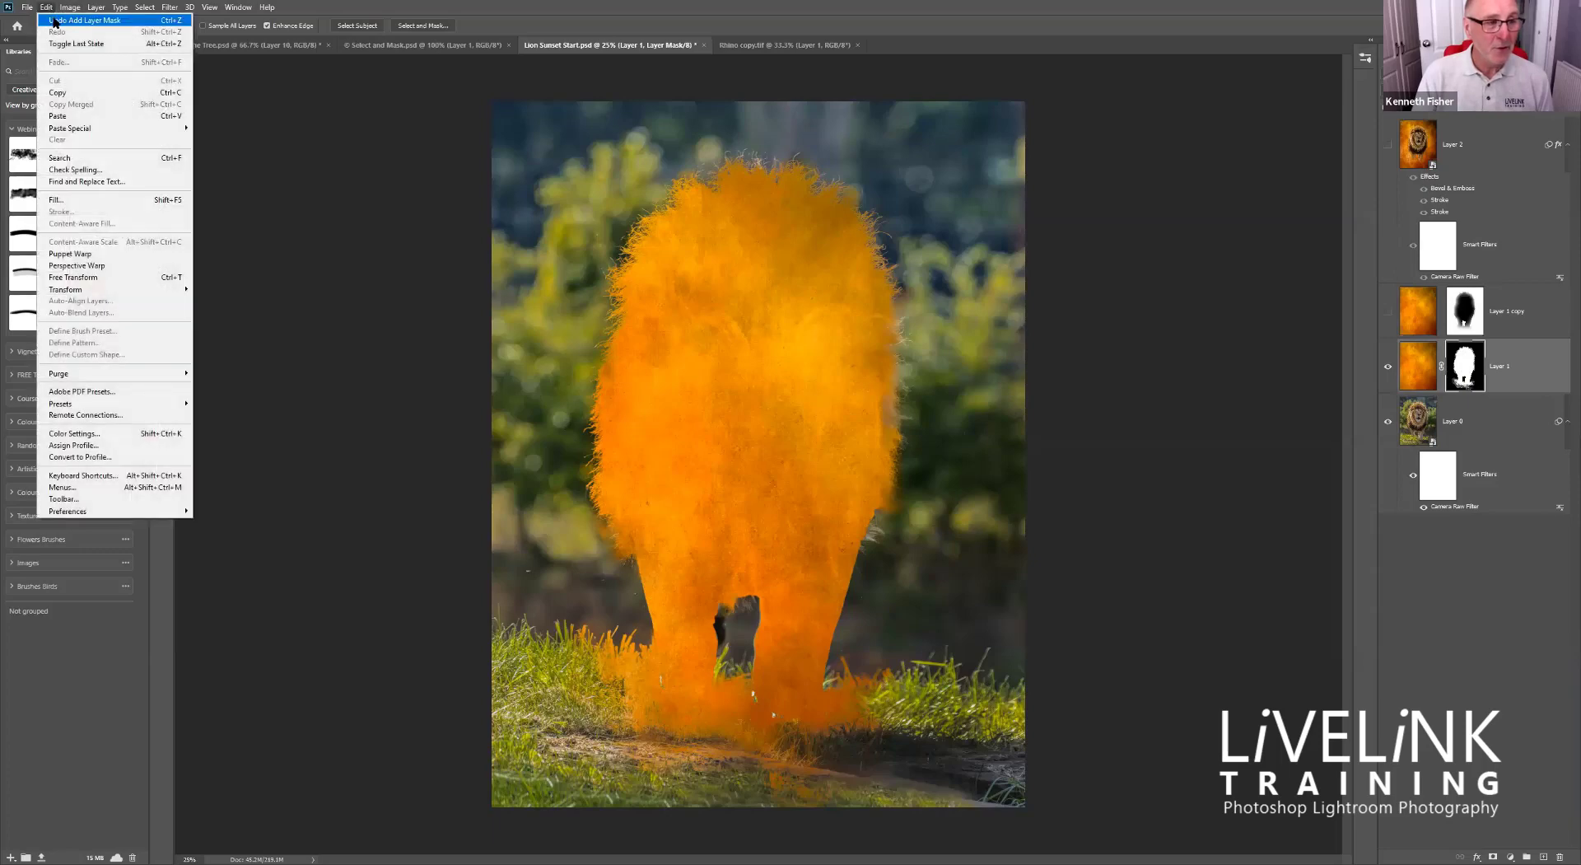
{"action": "left_click", "coordinate": [61, 19]}
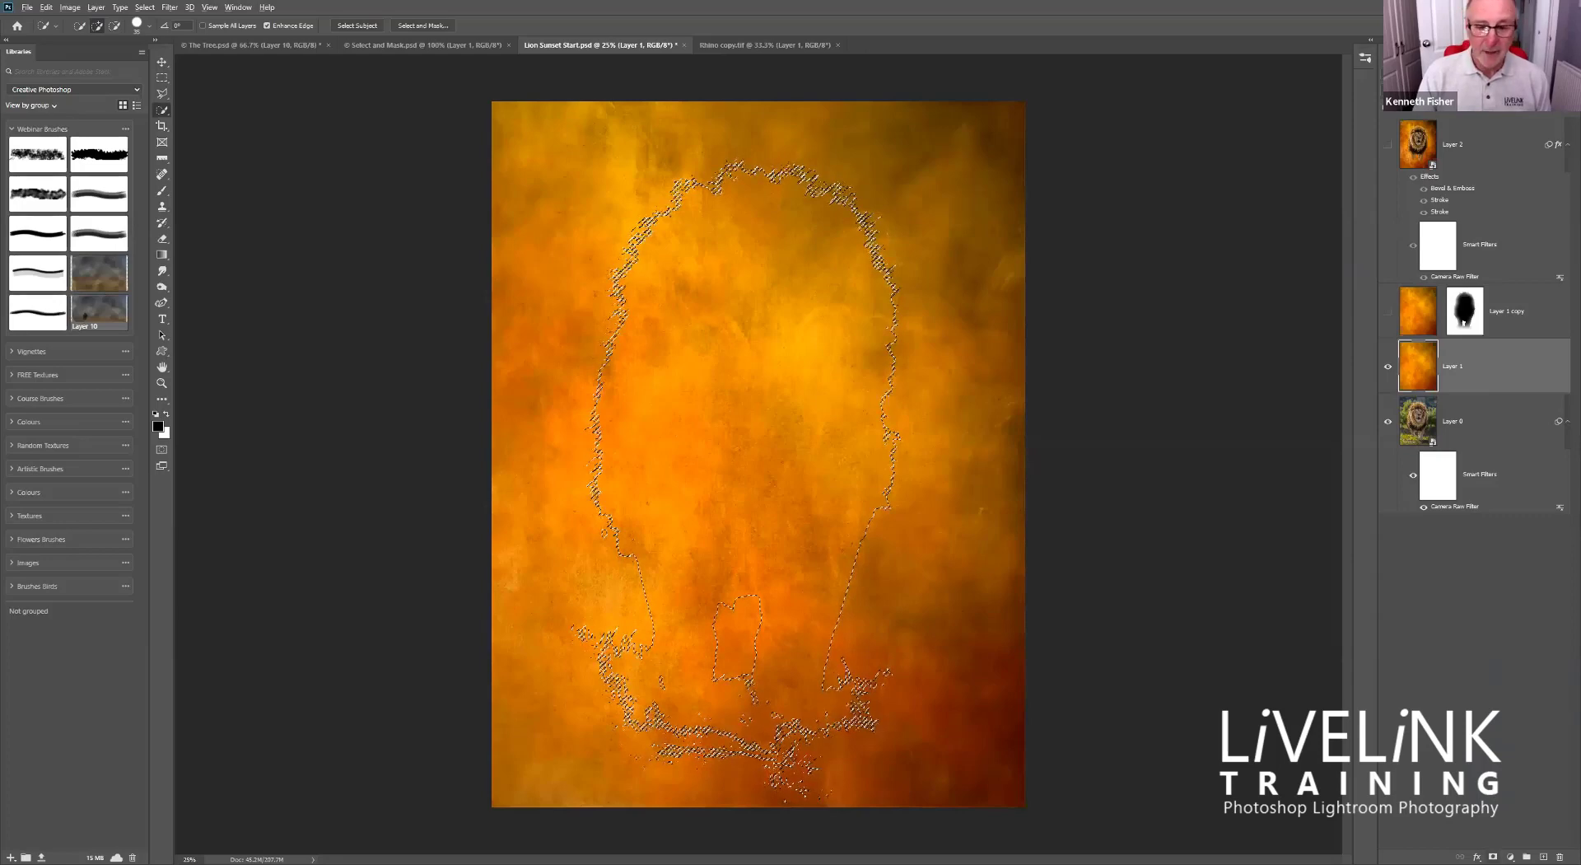
Add an inverted layer mask to Layer 1 so the orange texture is hidden over the lion
{"action": "left_click", "coordinate": [1493, 857], "text": "alt"}
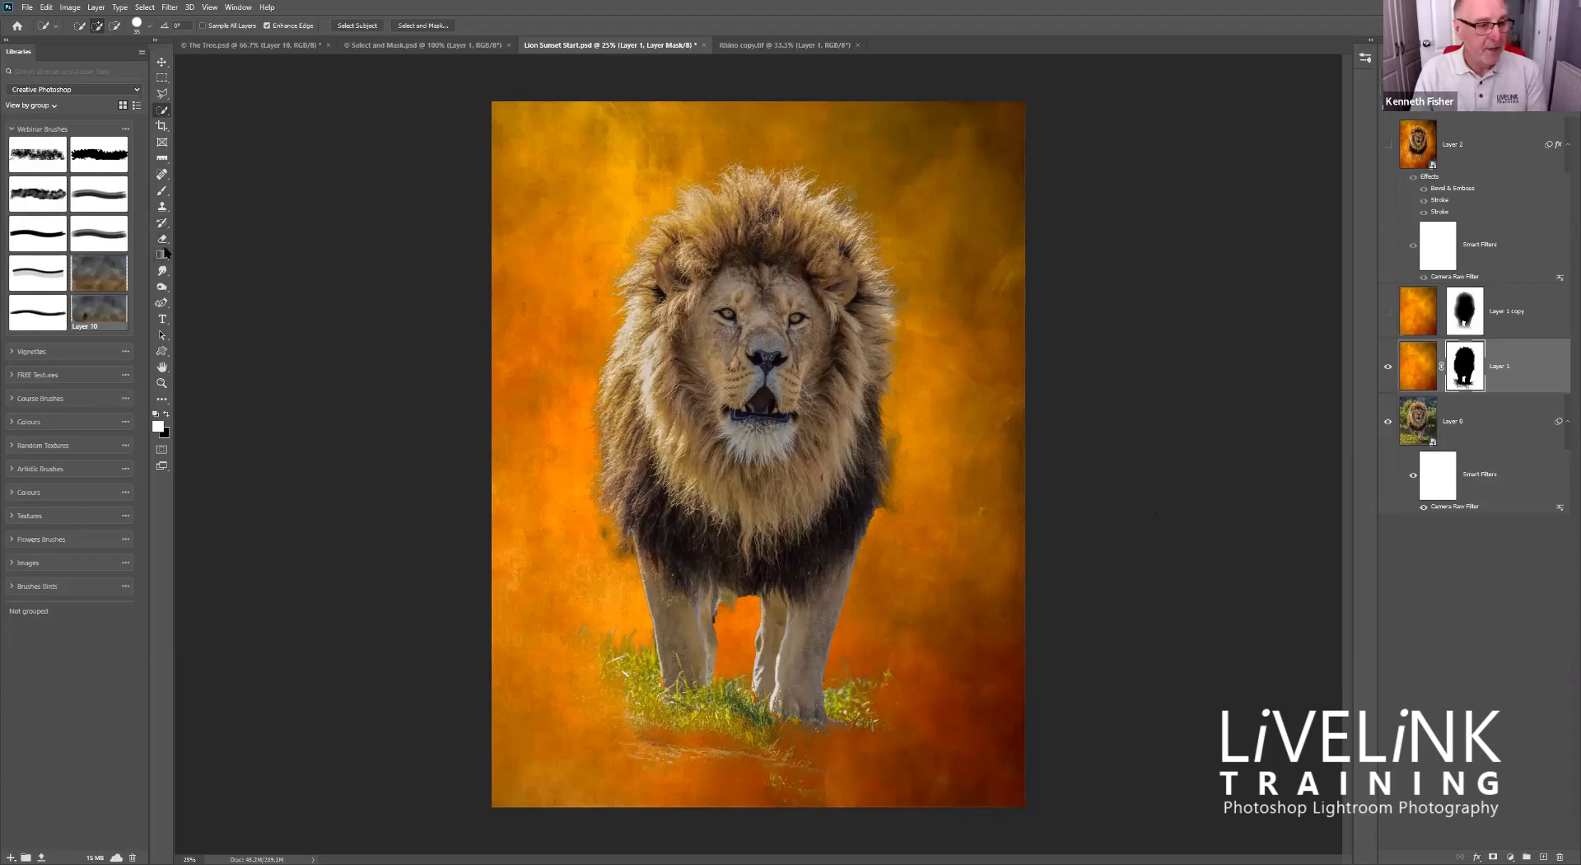
Choose the Brush tool with the Soft Round brush and enlarge it for painting on Layer 1's mask
{"action": "left_click", "coordinate": [161, 192]}
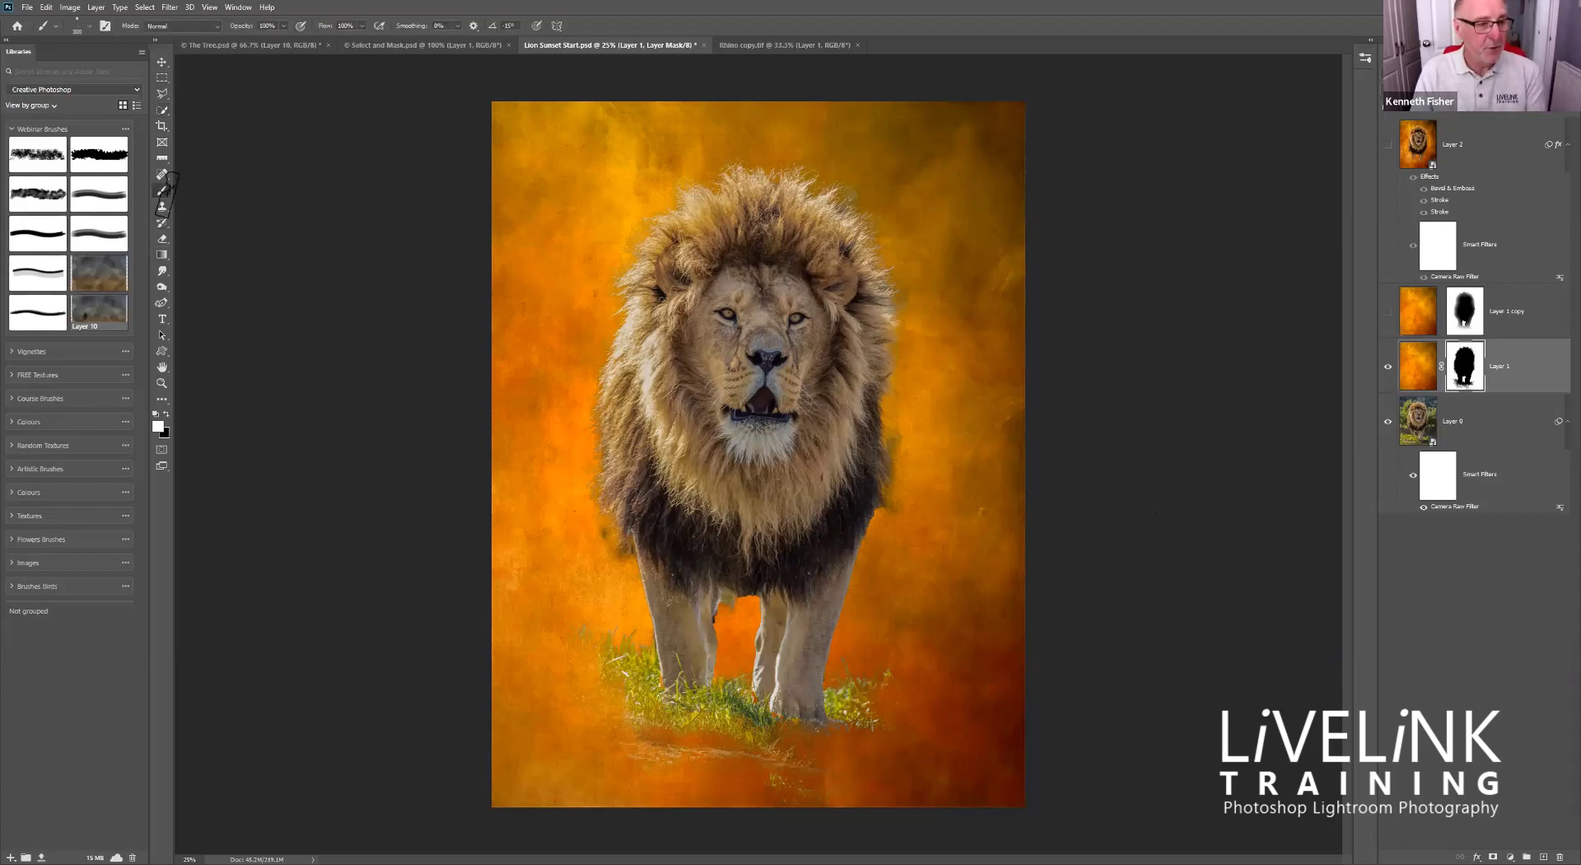
{"action": "left_click", "coordinate": [89, 27]}
{"action": "left_click", "coordinate": [97, 168]}
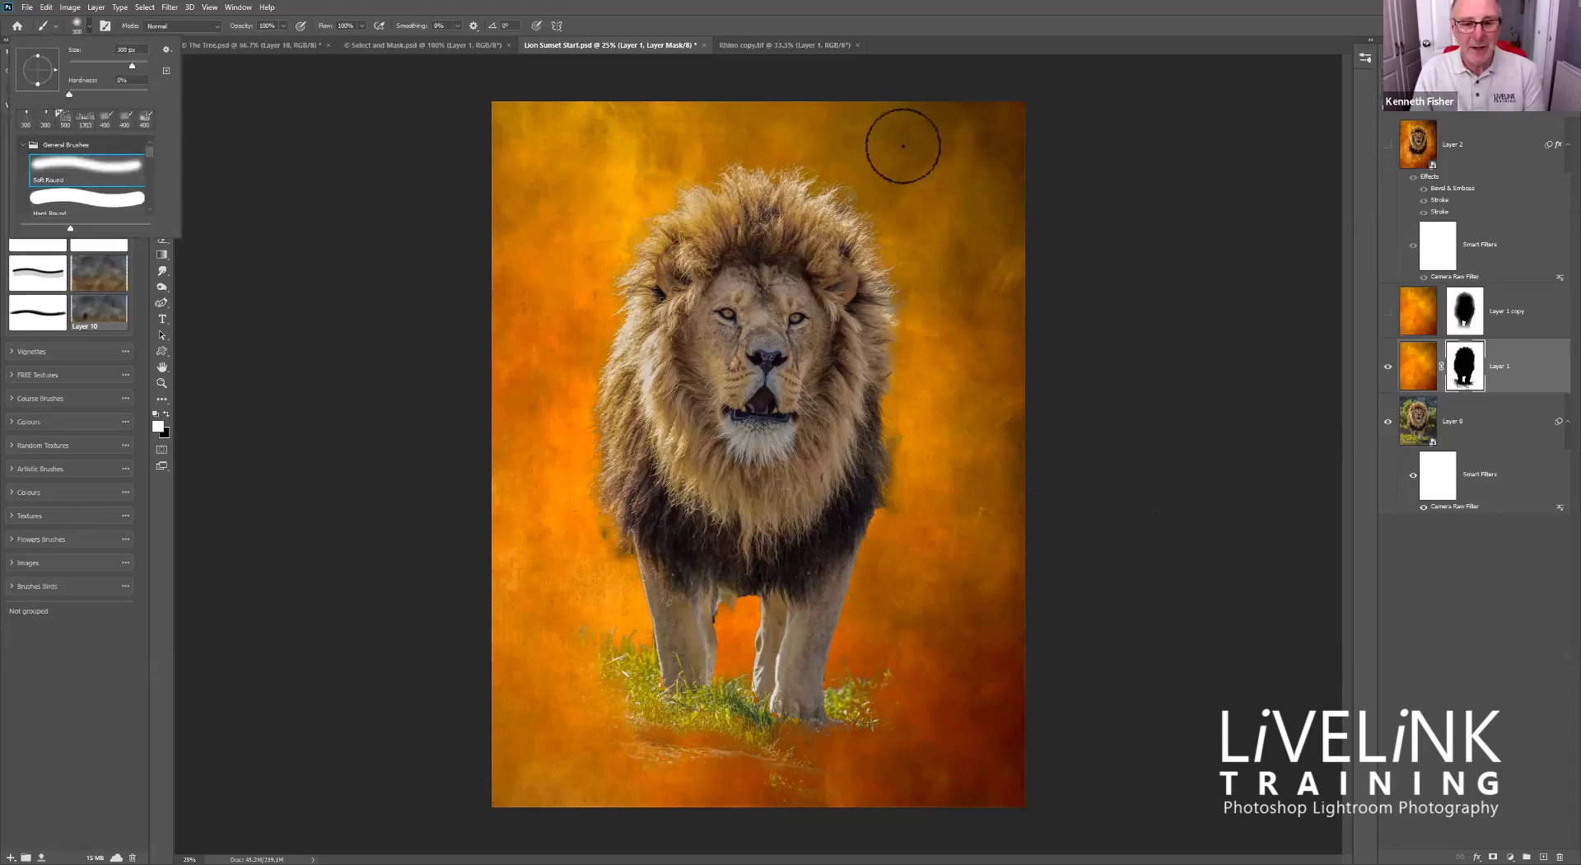
{"action": "key", "text": "bracketright"}
{"action": "key", "text": "bracketright"}
{"action": "key", "text": "bracketright"}
{"action": "key", "text": "bracketright"}
{"action": "key", "text": "bracketright"}
{"action": "key", "text": "bracketright"}
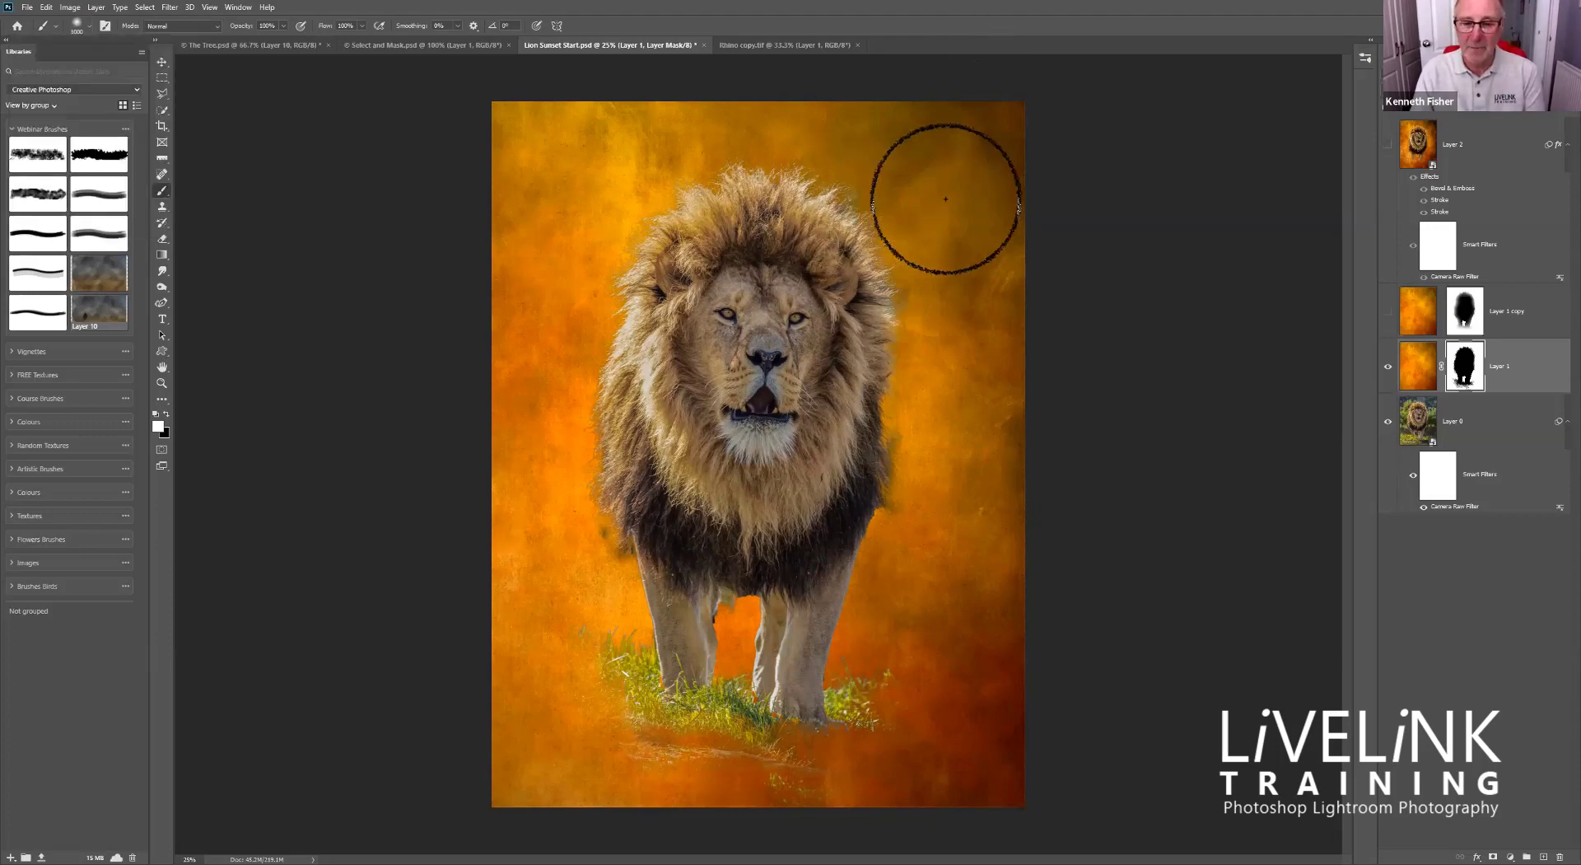
Try a dab of white with a smaller brush over the lion's ear on the mask and undo it
{"action": "key", "text": "["}
{"action": "key", "text": "["}
{"action": "key", "text": "["}
{"action": "key", "text": "["}
{"action": "key", "text": "["}
{"action": "key", "text": "["}
{"action": "key", "text": "["}
{"action": "key", "text": "["}
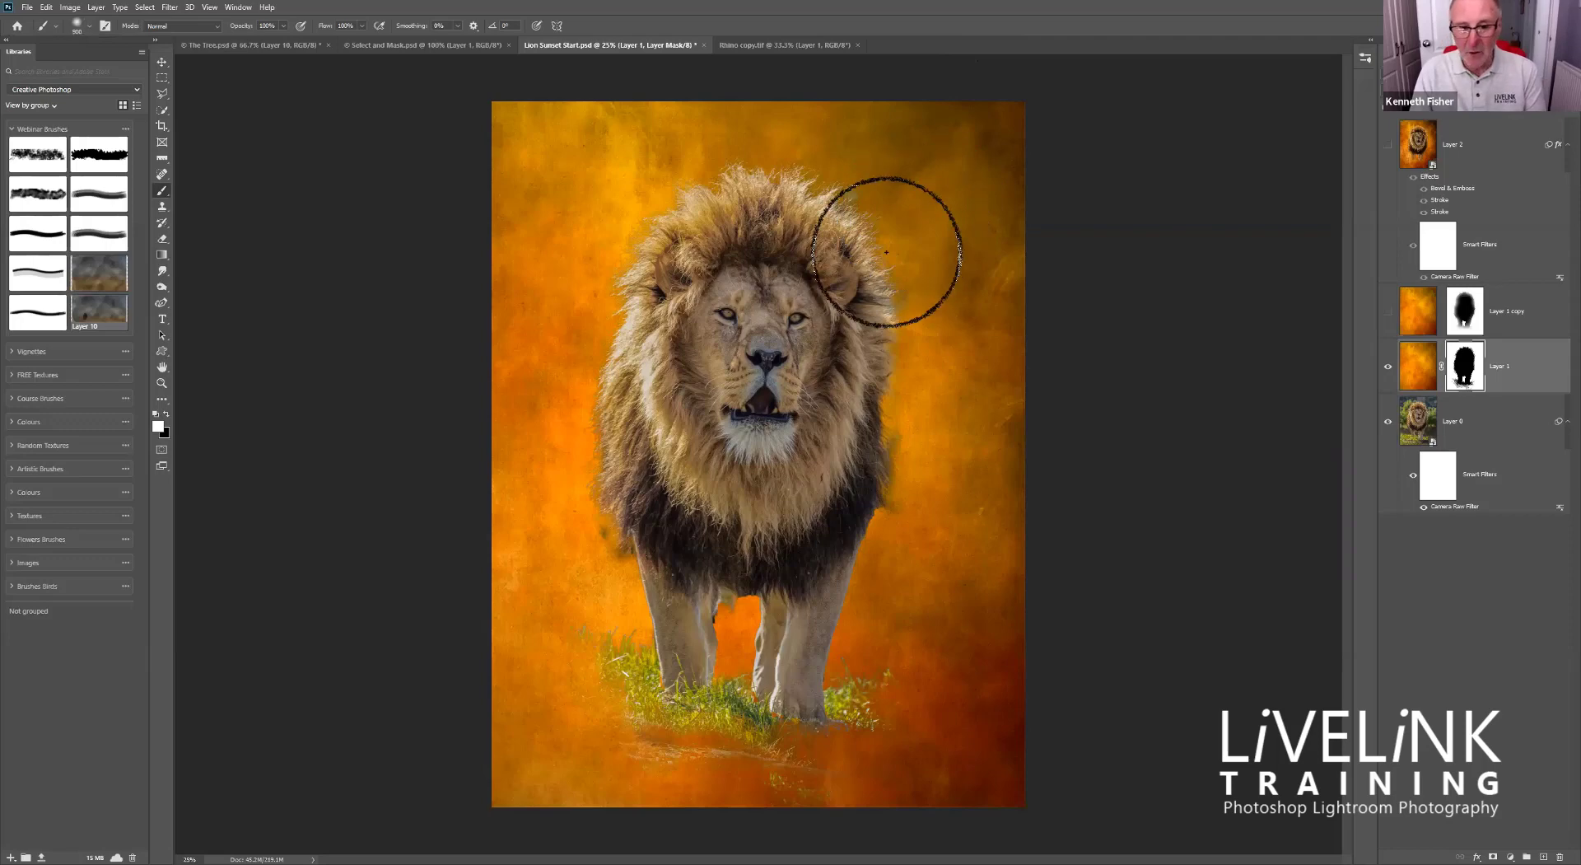
{"action": "left_click_drag", "start_coordinate": [828, 262], "coordinate": [848, 265]}
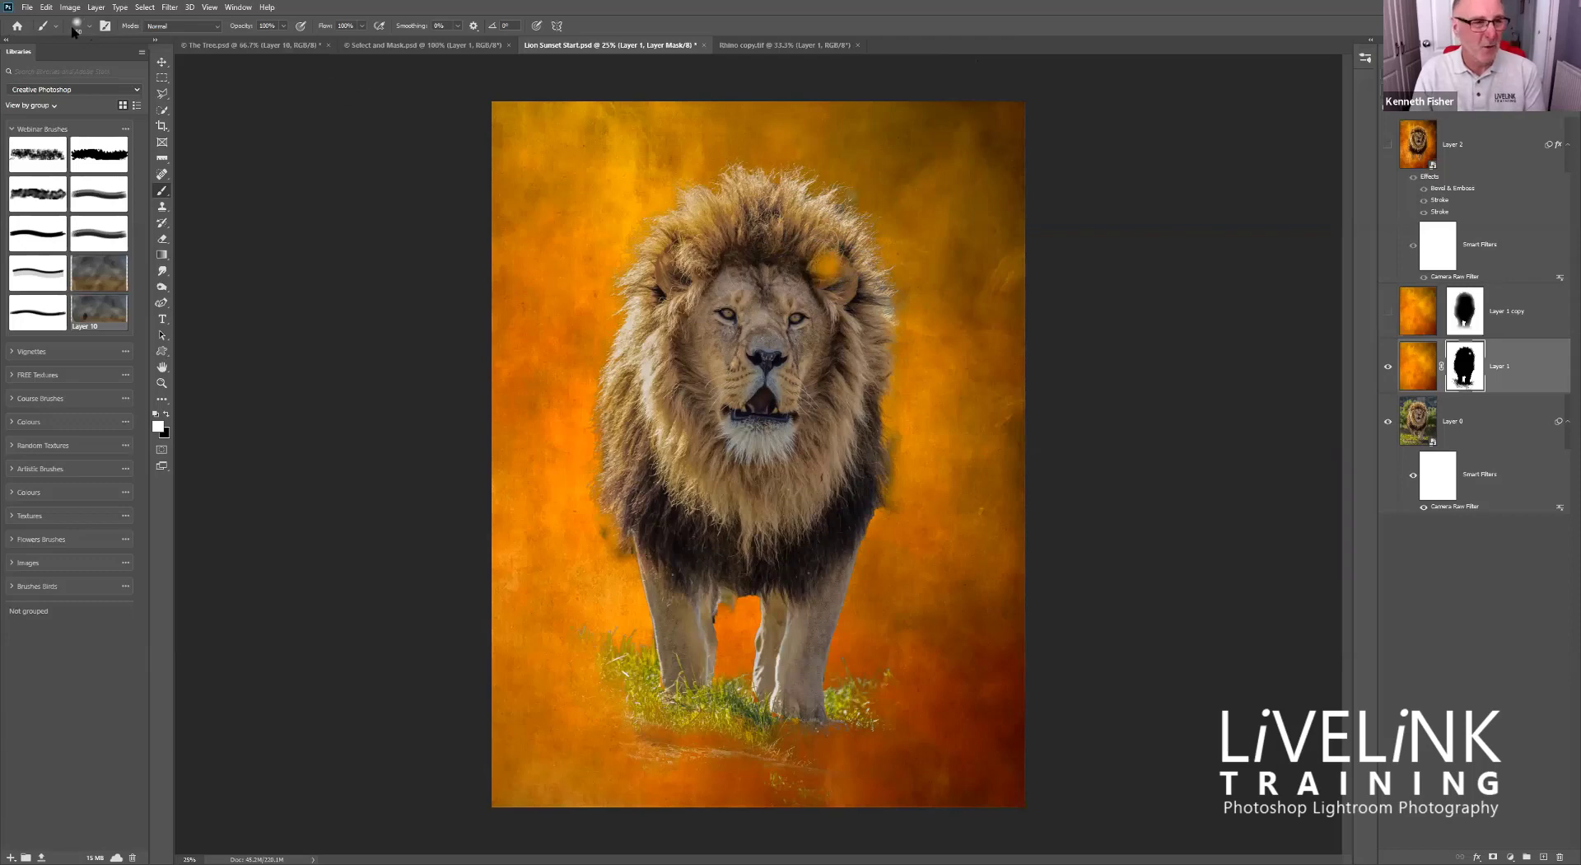
{"action": "left_click", "coordinate": [46, 10]}
{"action": "left_click", "coordinate": [62, 23]}
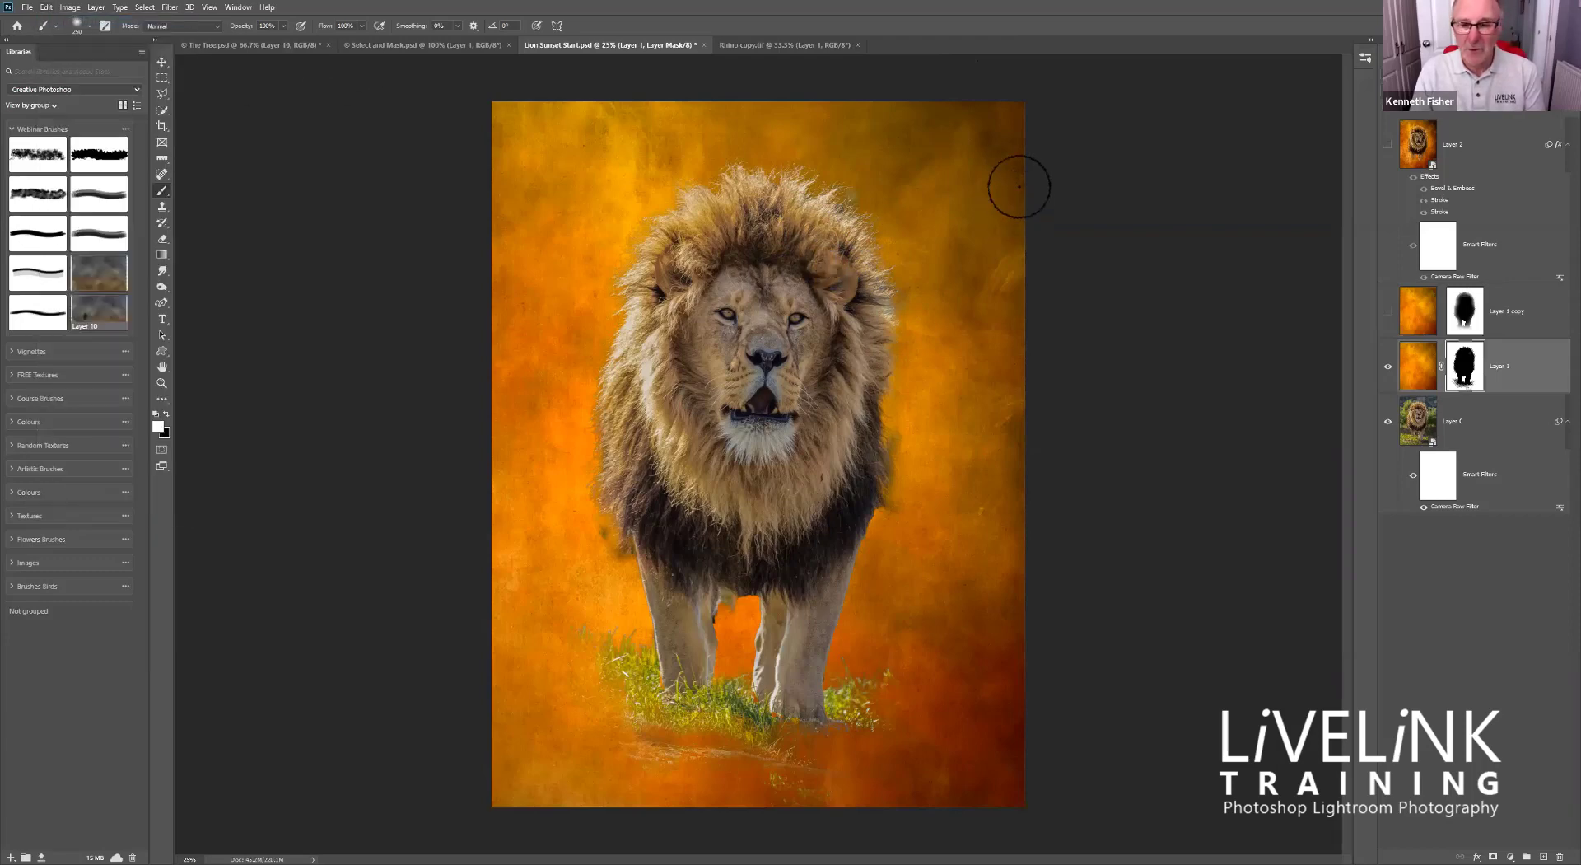
Enlarge the soft brush and paint white on Layer 1's mask around the outer edge of the lion's mane
{"action": "key", "text": "bracketright"}
{"action": "key", "text": "bracketright"}
{"action": "key", "text": "bracketright"}
{"action": "key", "text": "bracketright"}
{"action": "key", "text": "bracketright"}
{"action": "key", "text": "bracketright"}
{"action": "key", "text": "bracketright"}
{"action": "key", "text": "bracketright"}
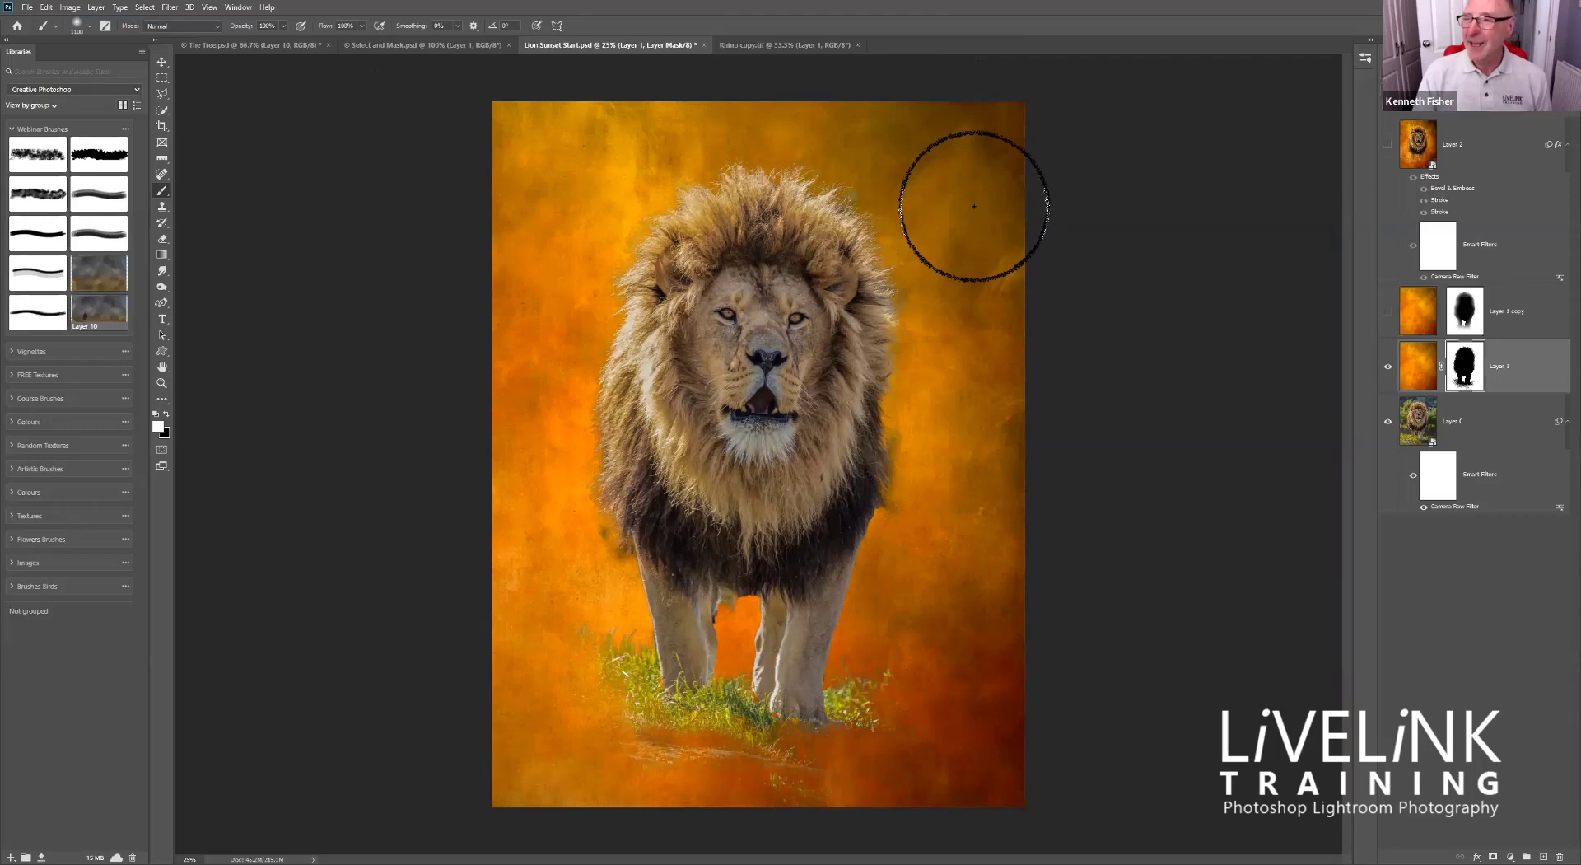
{"action": "left_click_drag", "start_coordinate": [971, 204], "coordinate": [898, 168]}
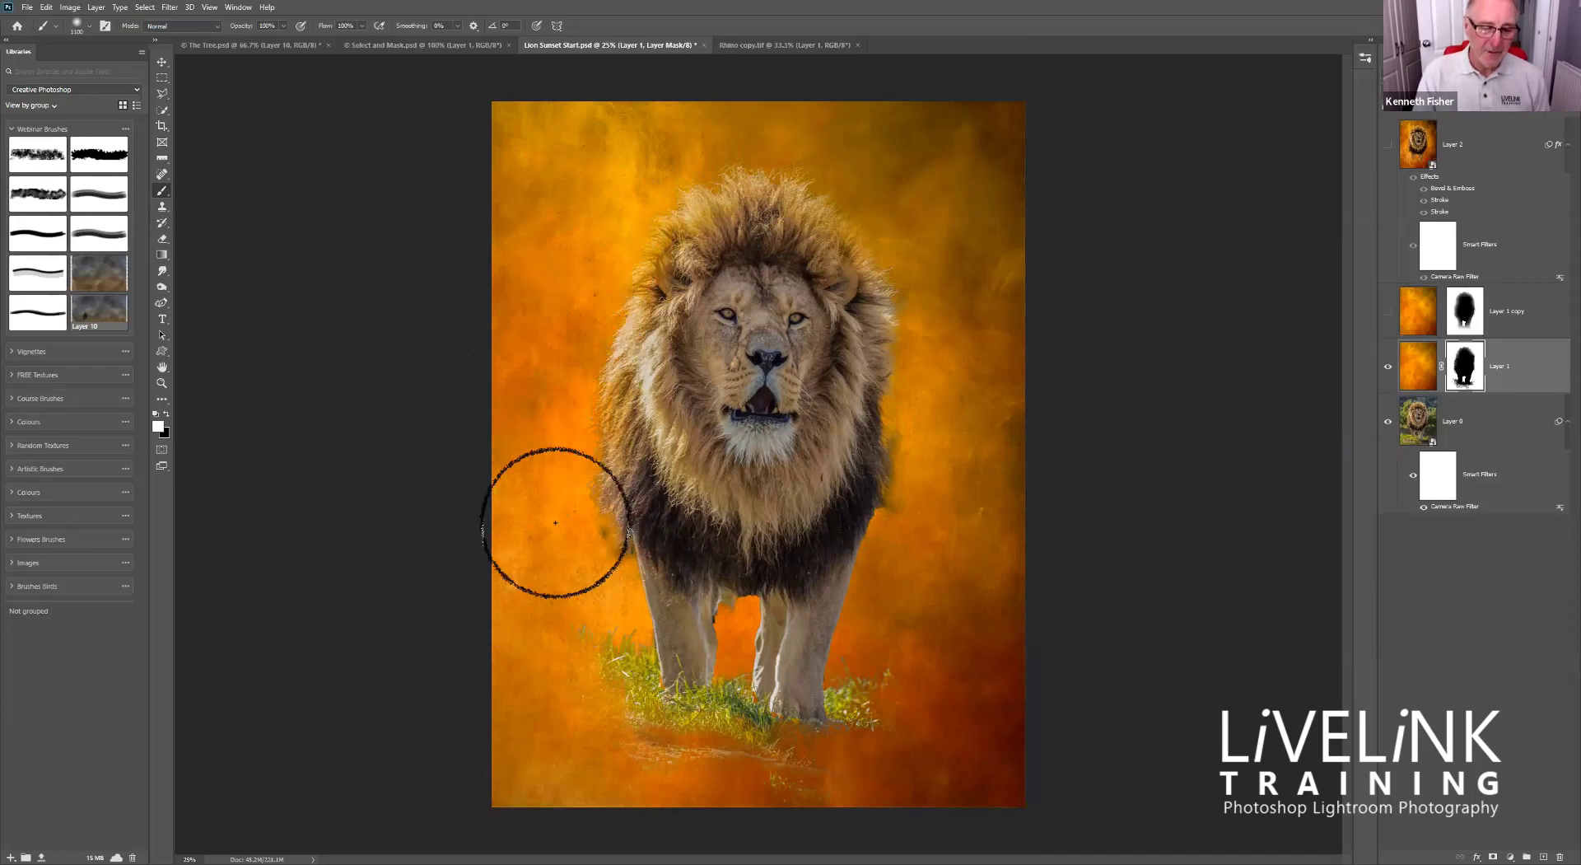
Paint white on Layer 1's mask along both flanks and over the grass so the texture blends around the feet
{"action": "mouse_move", "coordinate": [559, 595]}
{"action": "left_mouse_down"}
{"action": "mouse_move", "coordinate": [591, 672]}
{"action": "mouse_move", "coordinate": [668, 736]}
{"action": "mouse_move", "coordinate": [788, 756]}
{"action": "mouse_move", "coordinate": [849, 744]}
{"action": "mouse_move", "coordinate": [894, 699]}
{"action": "mouse_move", "coordinate": [870, 715]}
{"action": "mouse_move", "coordinate": [873, 763]}
{"action": "mouse_move", "coordinate": [780, 778]}
{"action": "mouse_move", "coordinate": [625, 693]}
{"action": "left_mouse_up"}
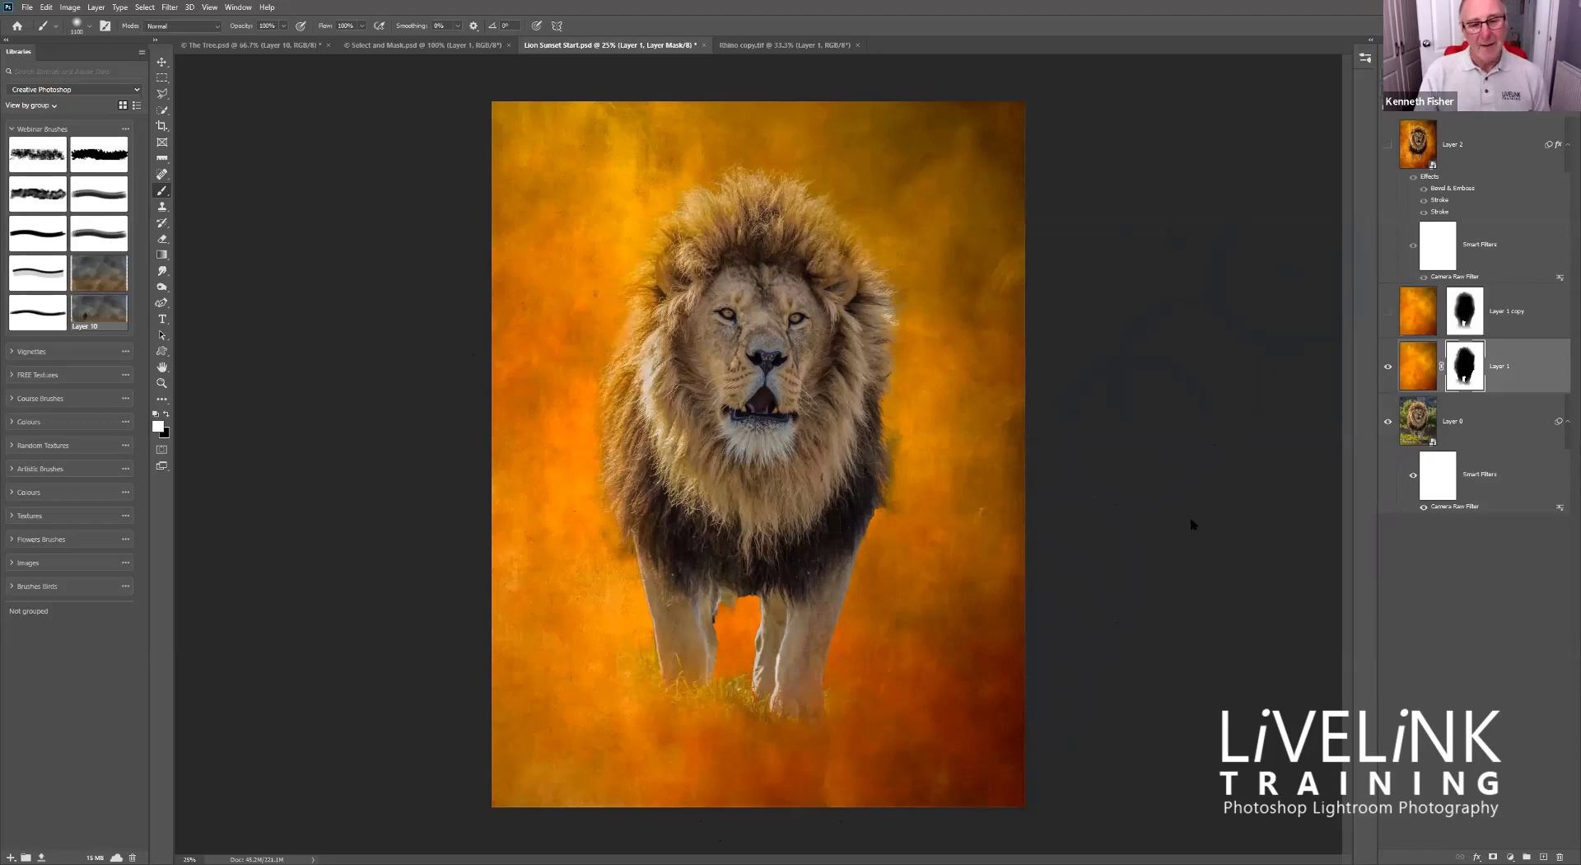
{"action": "left_click", "coordinate": [46, 7]}
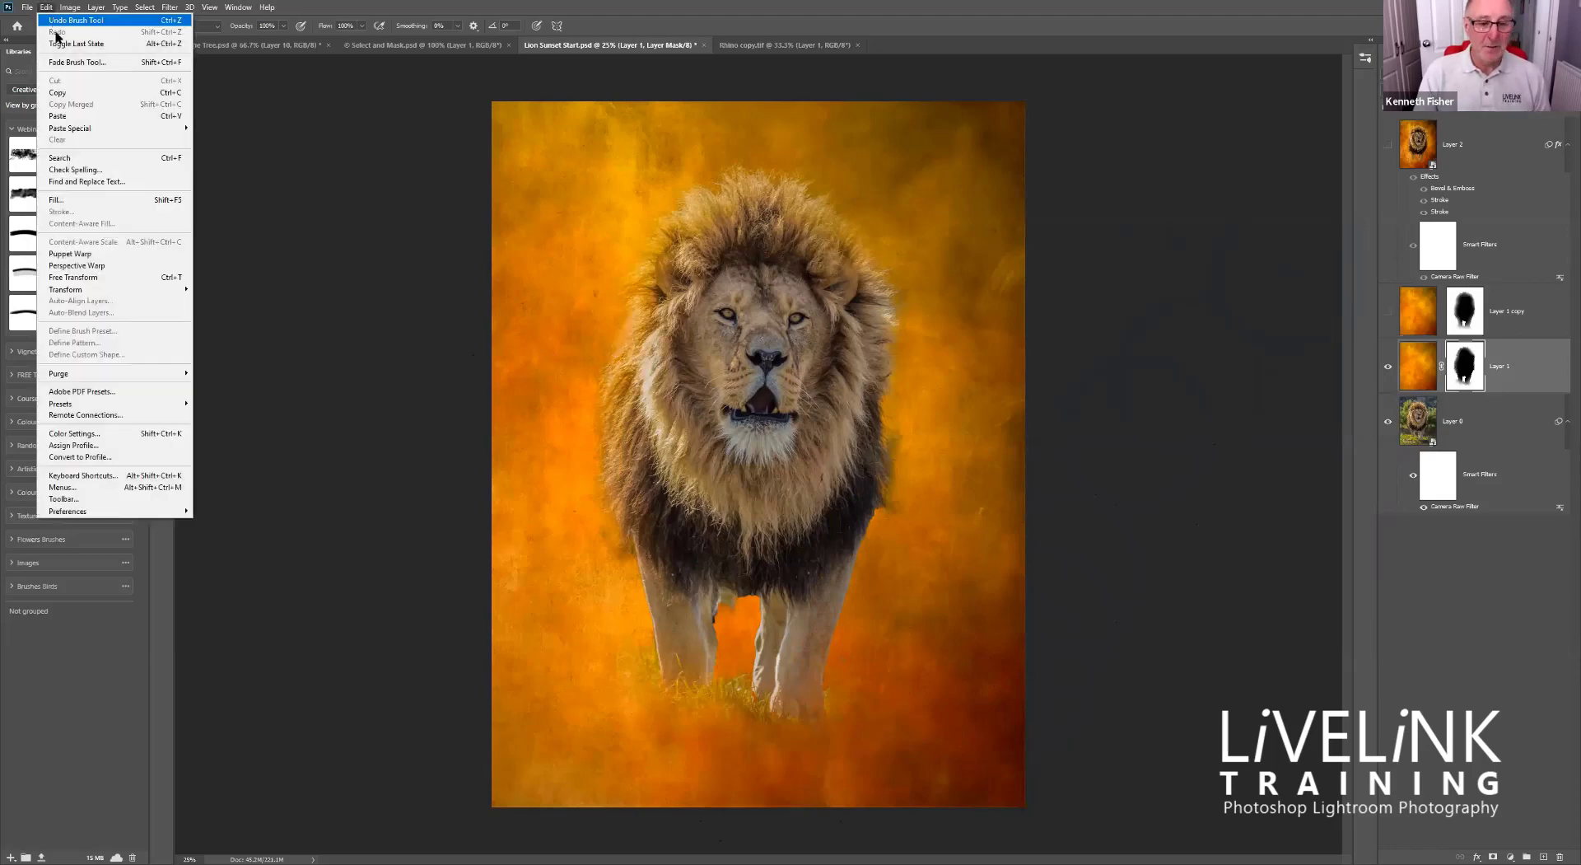
{"action": "left_click", "coordinate": [413, 324]}
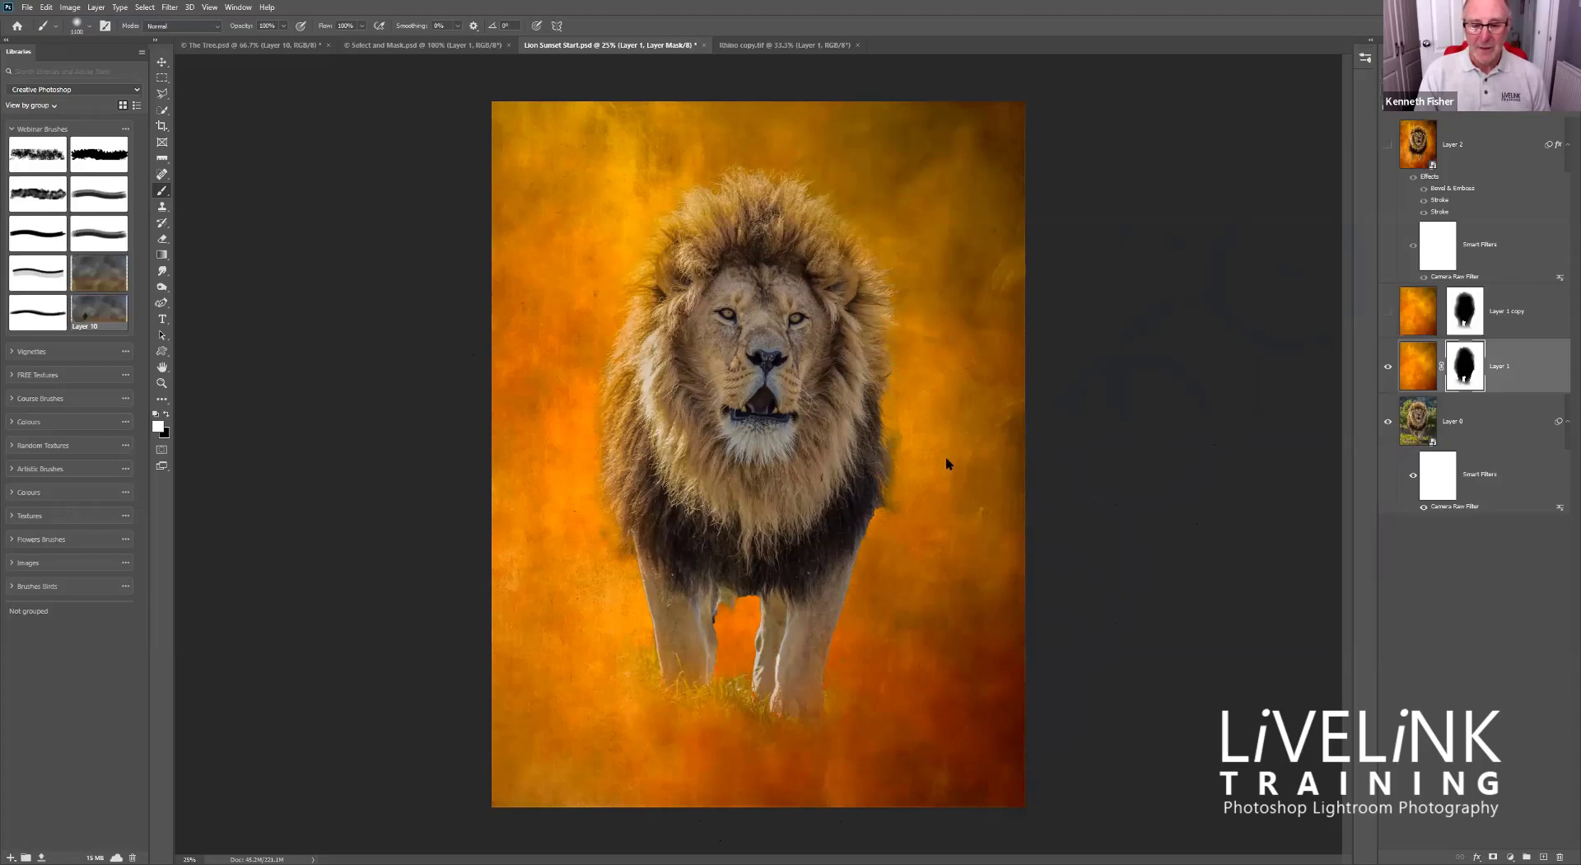
{"action": "left_click_drag", "start_coordinate": [947, 464], "coordinate": [939, 515]}
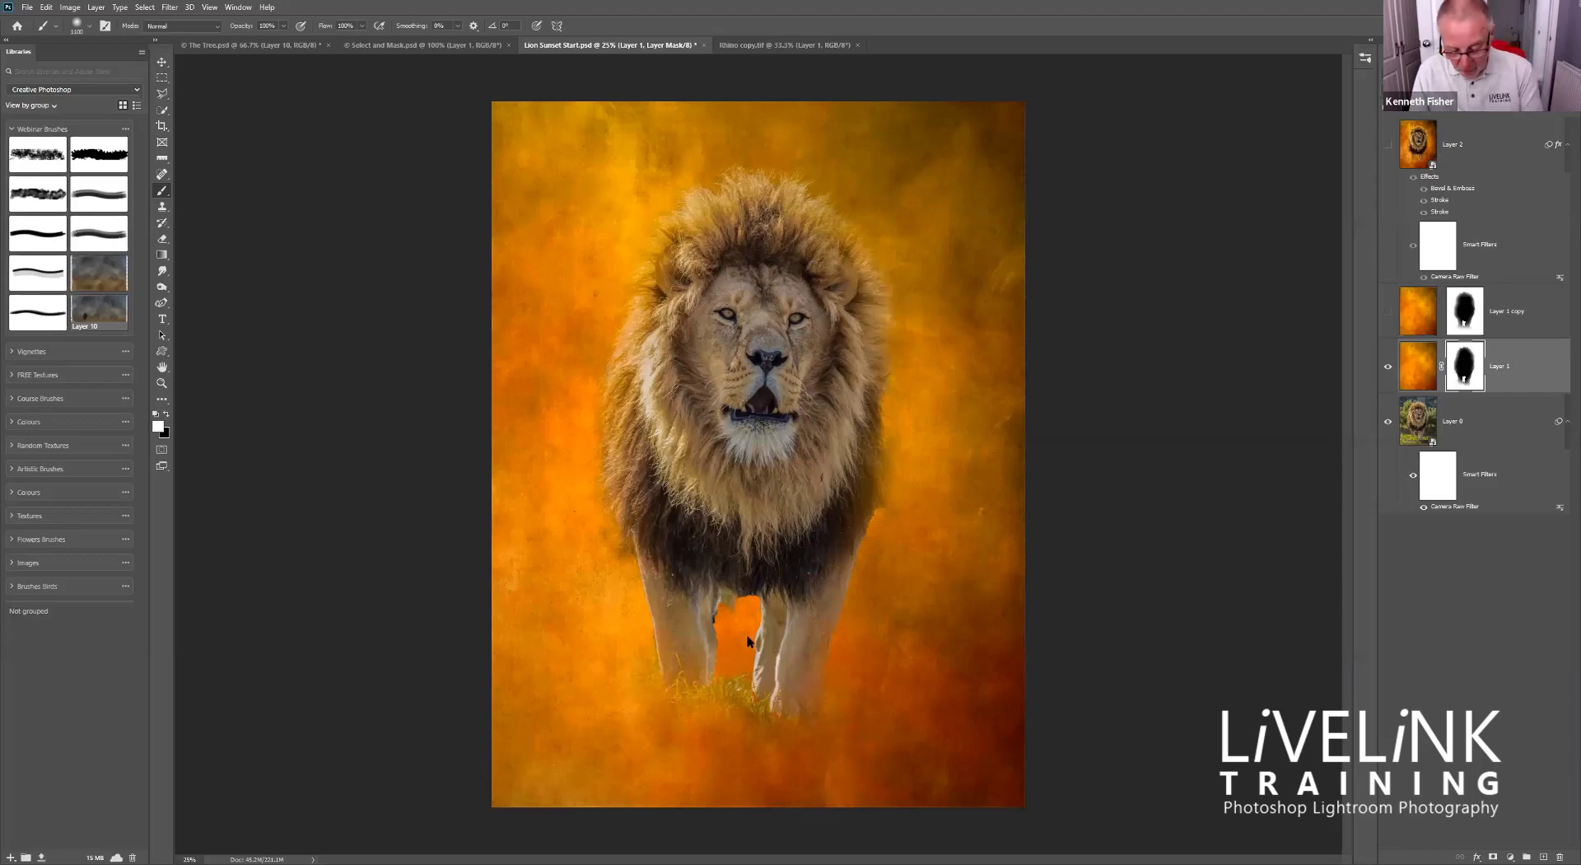
Paint white on Layer 1's mask between the lion's legs with a smaller soft brush, and enlarge the brush again
{"action": "key", "text": "bracketleft"}
{"action": "key", "text": "bracketleft"}
{"action": "key", "text": "bracketleft"}
{"action": "key", "text": "bracketleft"}
{"action": "key", "text": "bracketleft"}
{"action": "key", "text": "bracketleft"}
{"action": "key", "text": "bracketleft"}
{"action": "key", "text": "bracketleft"}
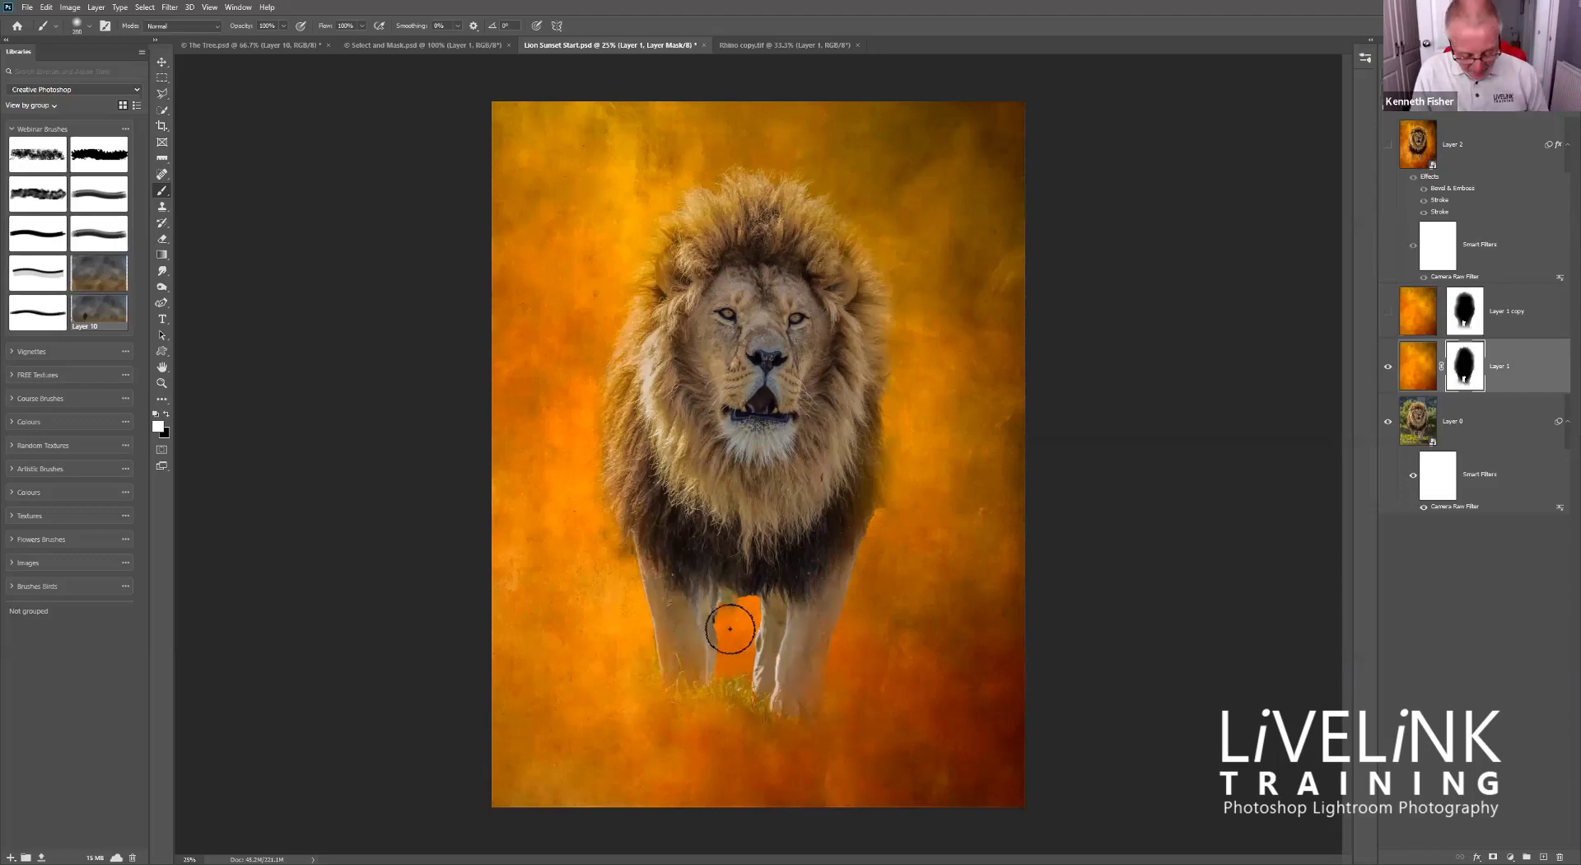
{"action": "mouse_move", "coordinate": [729, 628]}
{"action": "left_mouse_down"}
{"action": "mouse_move", "coordinate": [728, 646]}
{"action": "mouse_move", "coordinate": [747, 610]}
{"action": "mouse_move", "coordinate": [747, 658]}
{"action": "mouse_move", "coordinate": [731, 608]}
{"action": "left_mouse_up"}
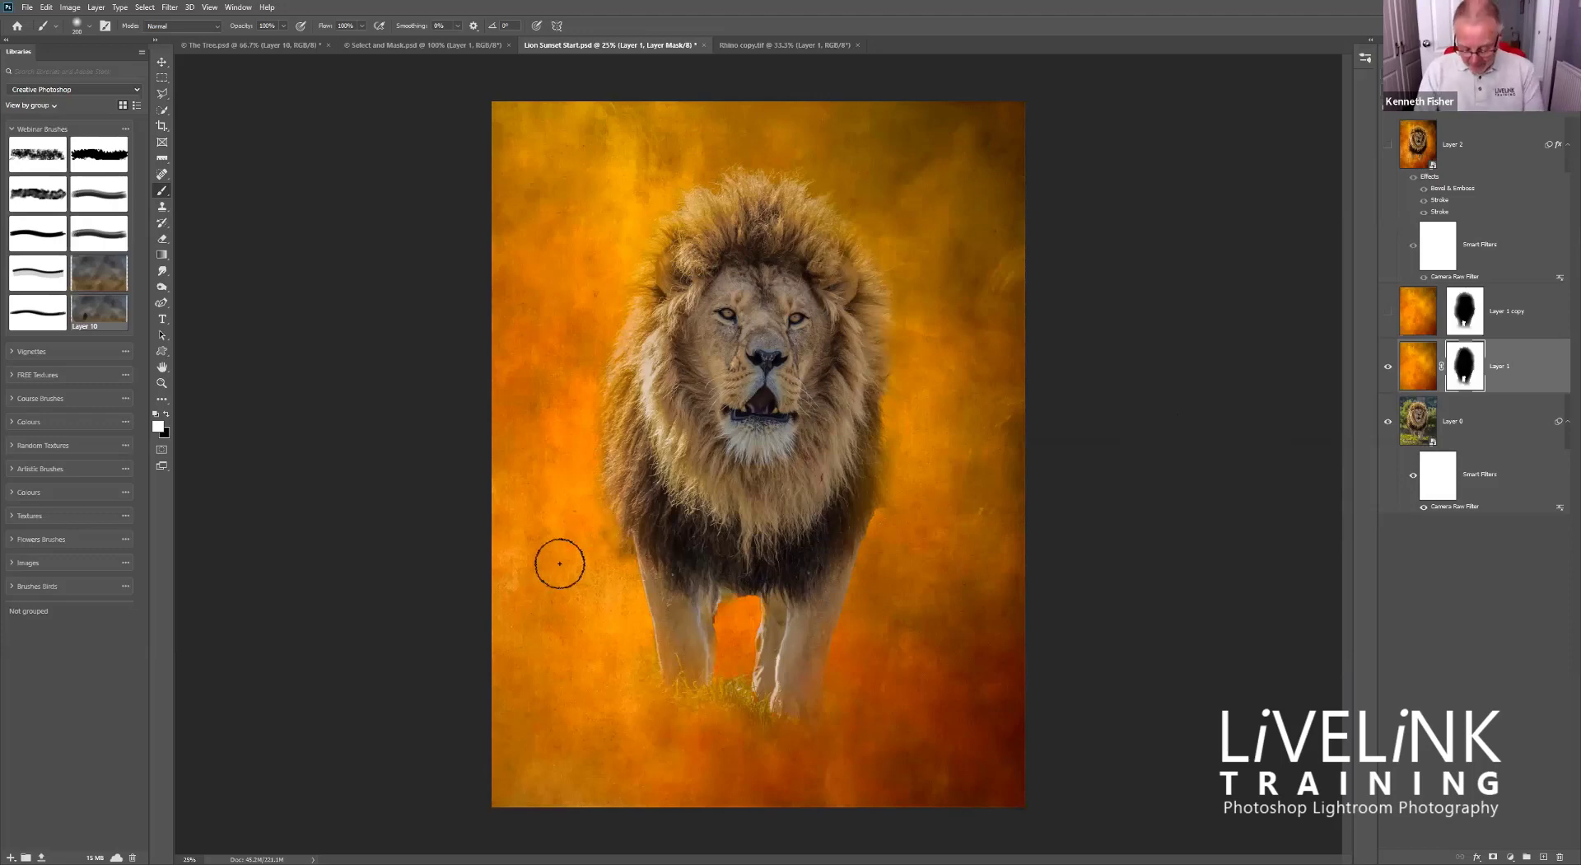
{"action": "key", "text": "bracketright"}
{"action": "key", "text": "bracketright"}
{"action": "key", "text": "bracketright"}
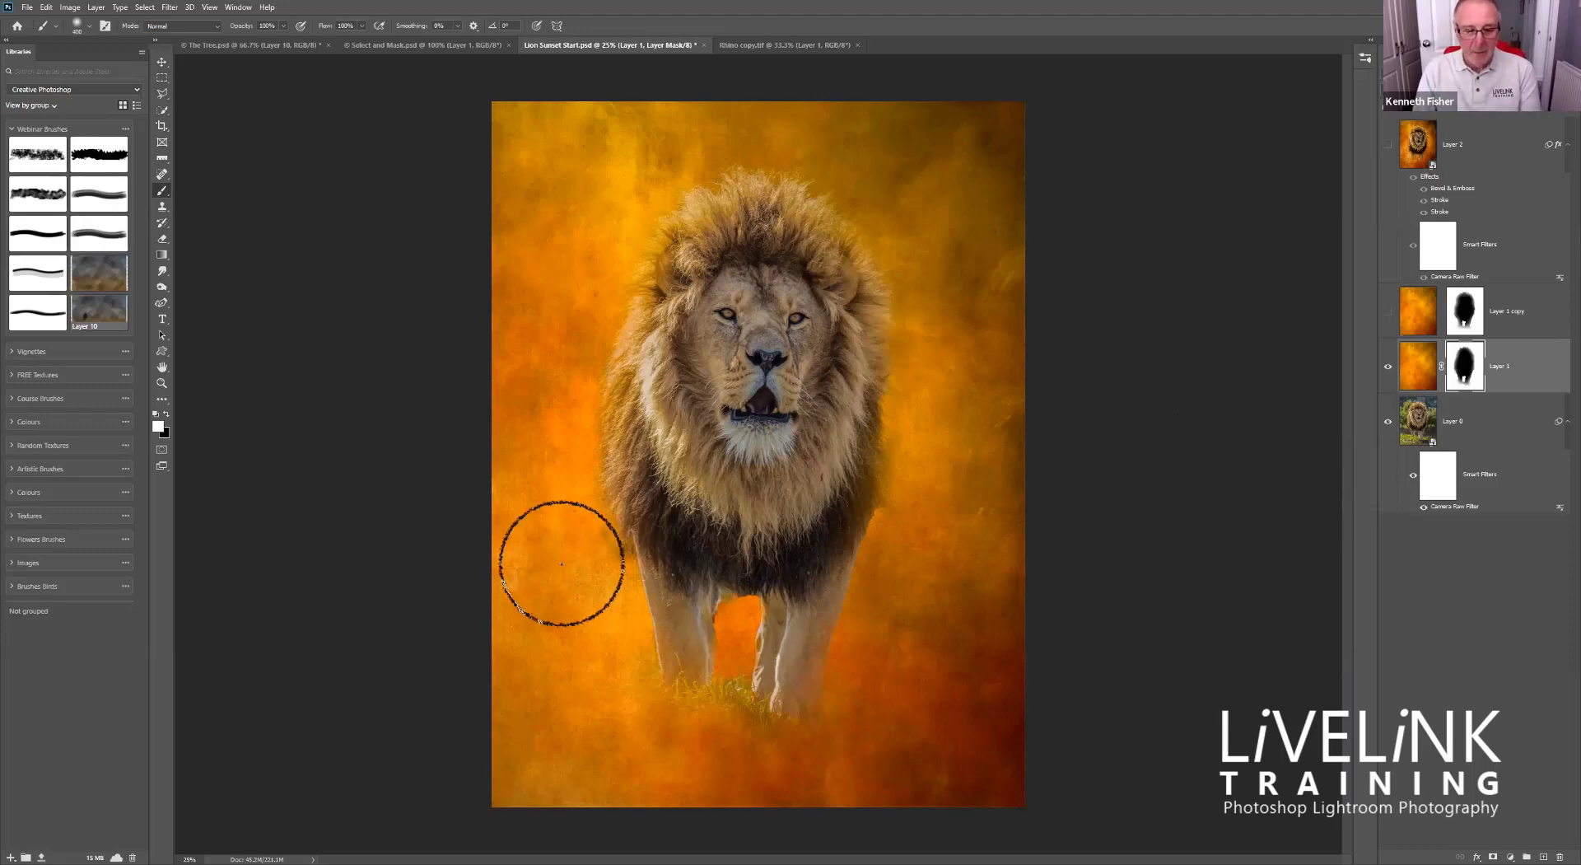
{"action": "key", "text": "bracketright"}
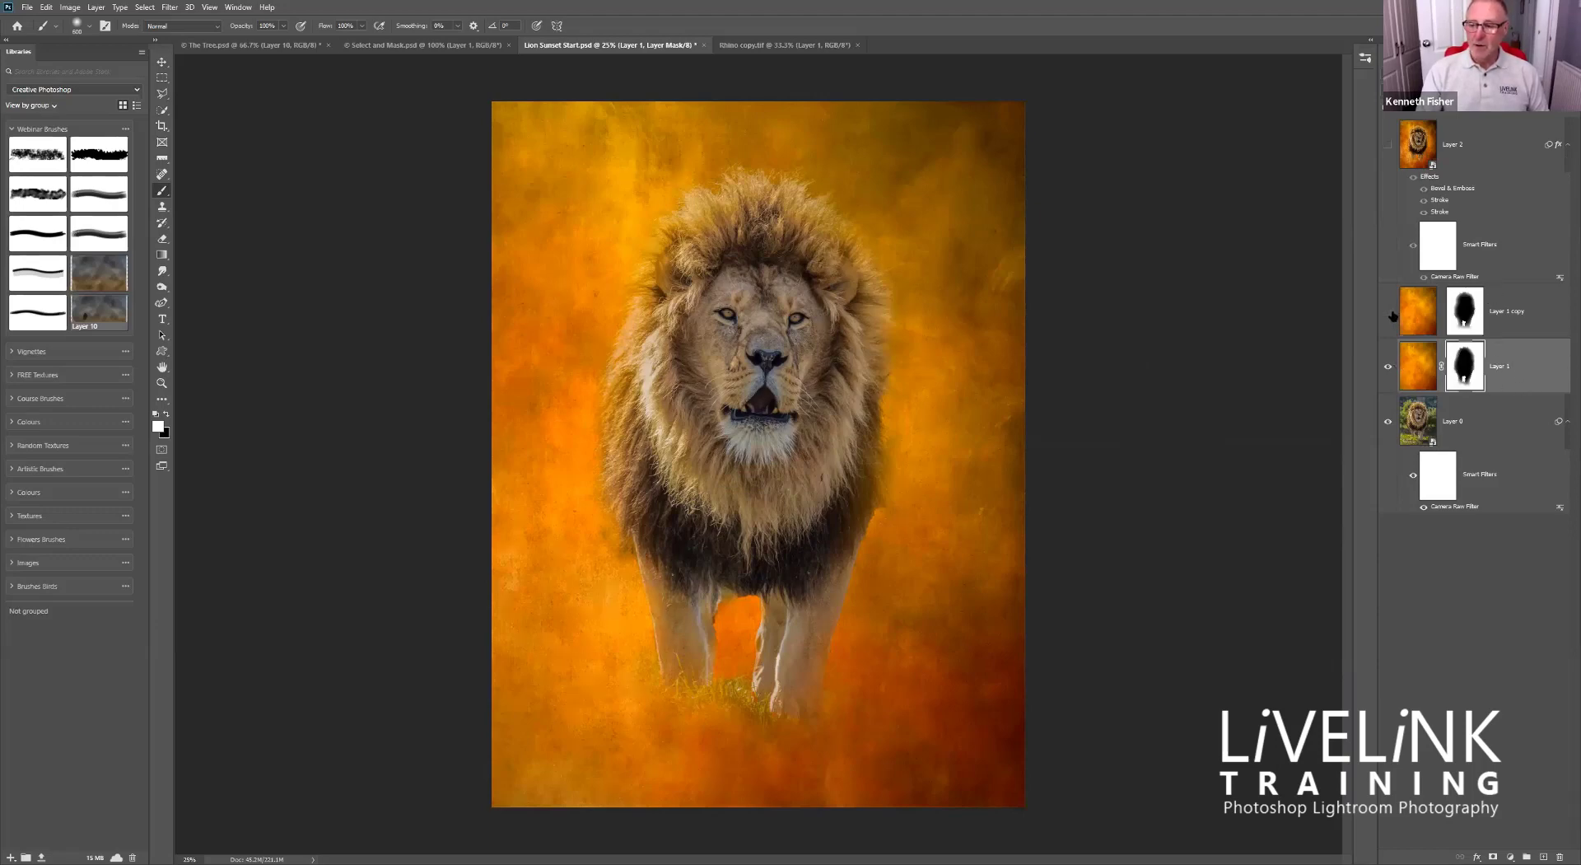
Compare the masking on Layer 1 and Layer 1 copy by toggling the visibility of each layer
{"action": "left_click", "coordinate": [1387, 366]}
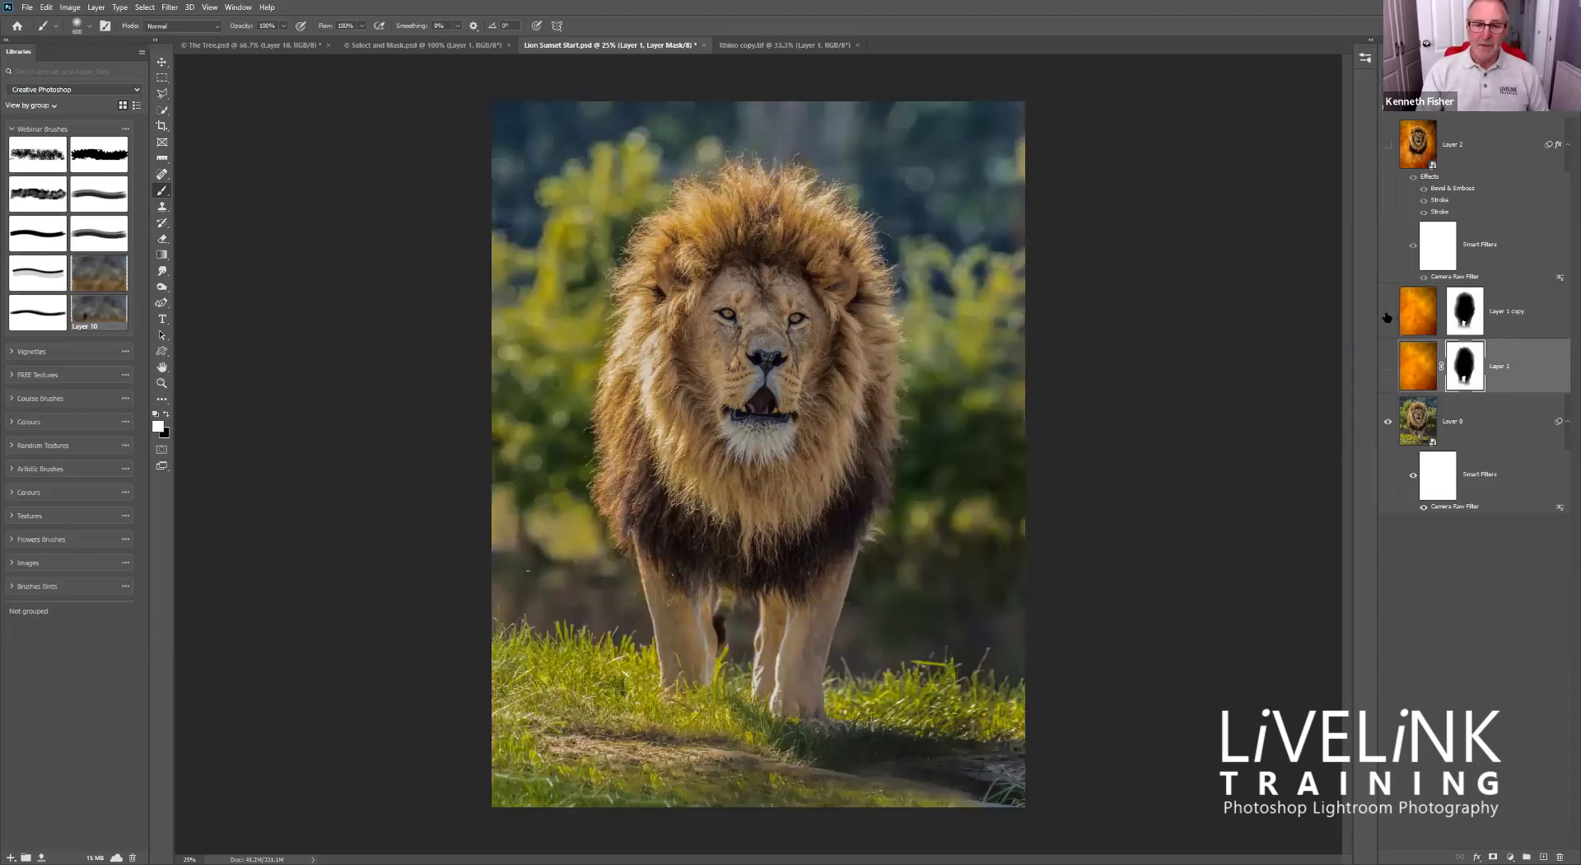
{"action": "left_click", "coordinate": [1387, 312]}
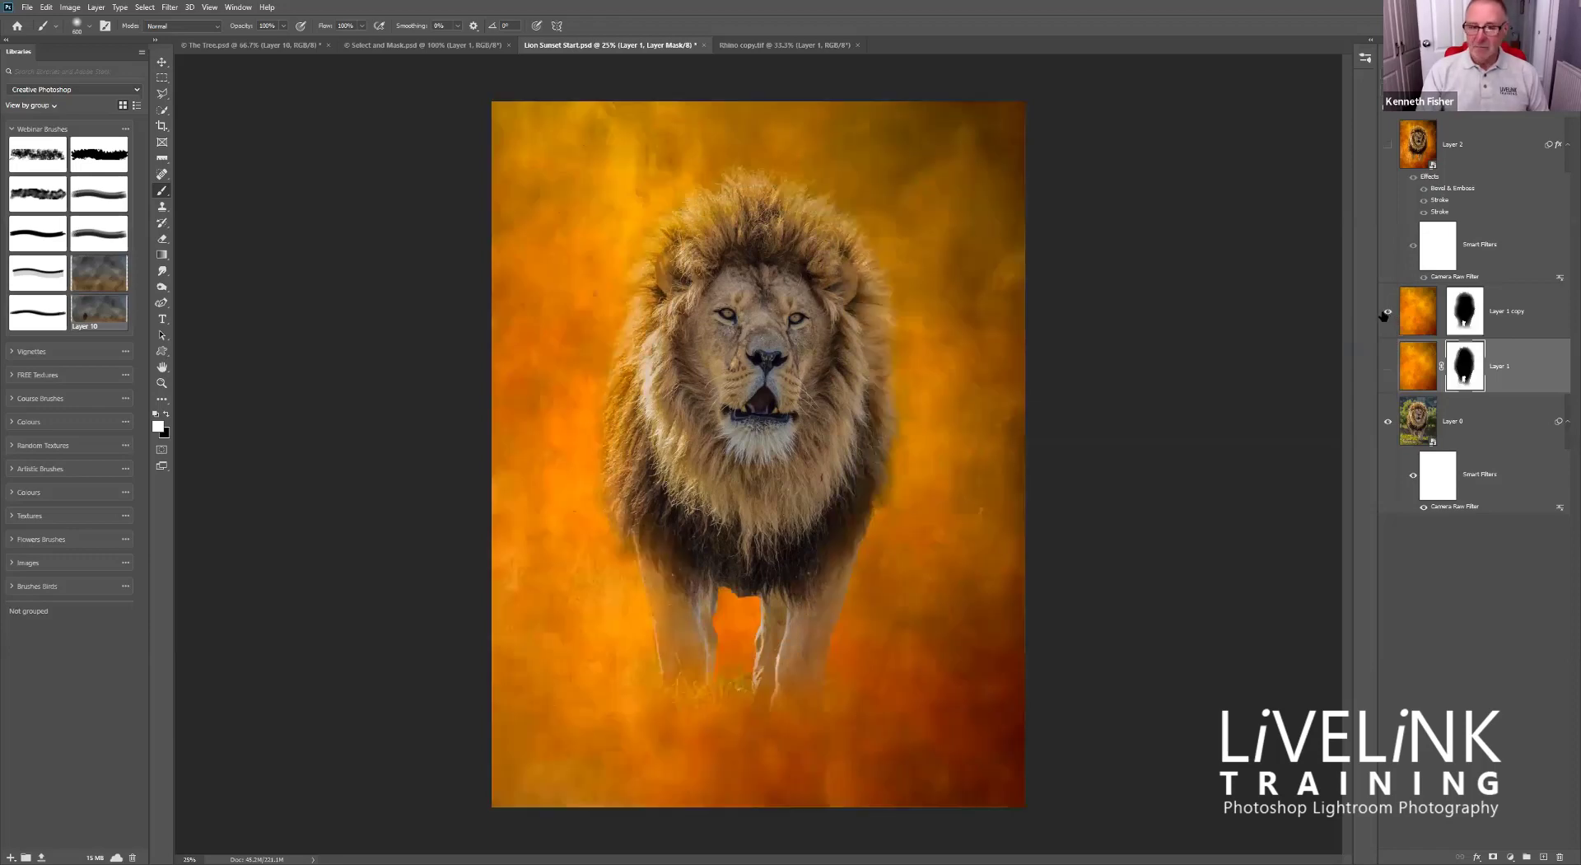
{"action": "left_click", "coordinate": [1385, 313]}
{"action": "left_click", "coordinate": [1386, 313]}
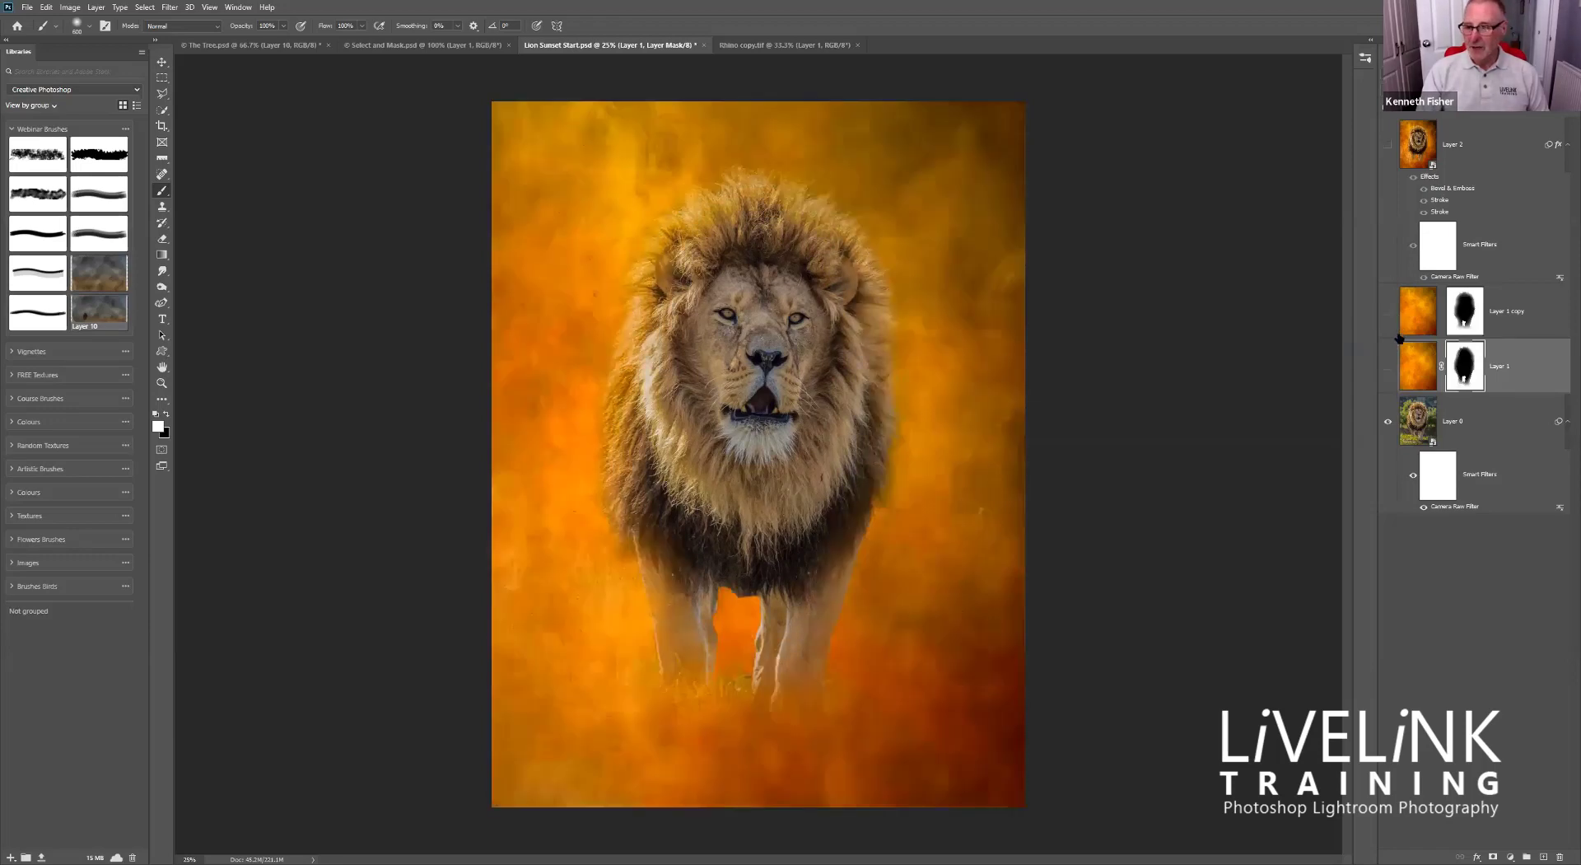
{"action": "left_click", "coordinate": [1392, 365]}
{"action": "left_click", "coordinate": [1388, 367]}
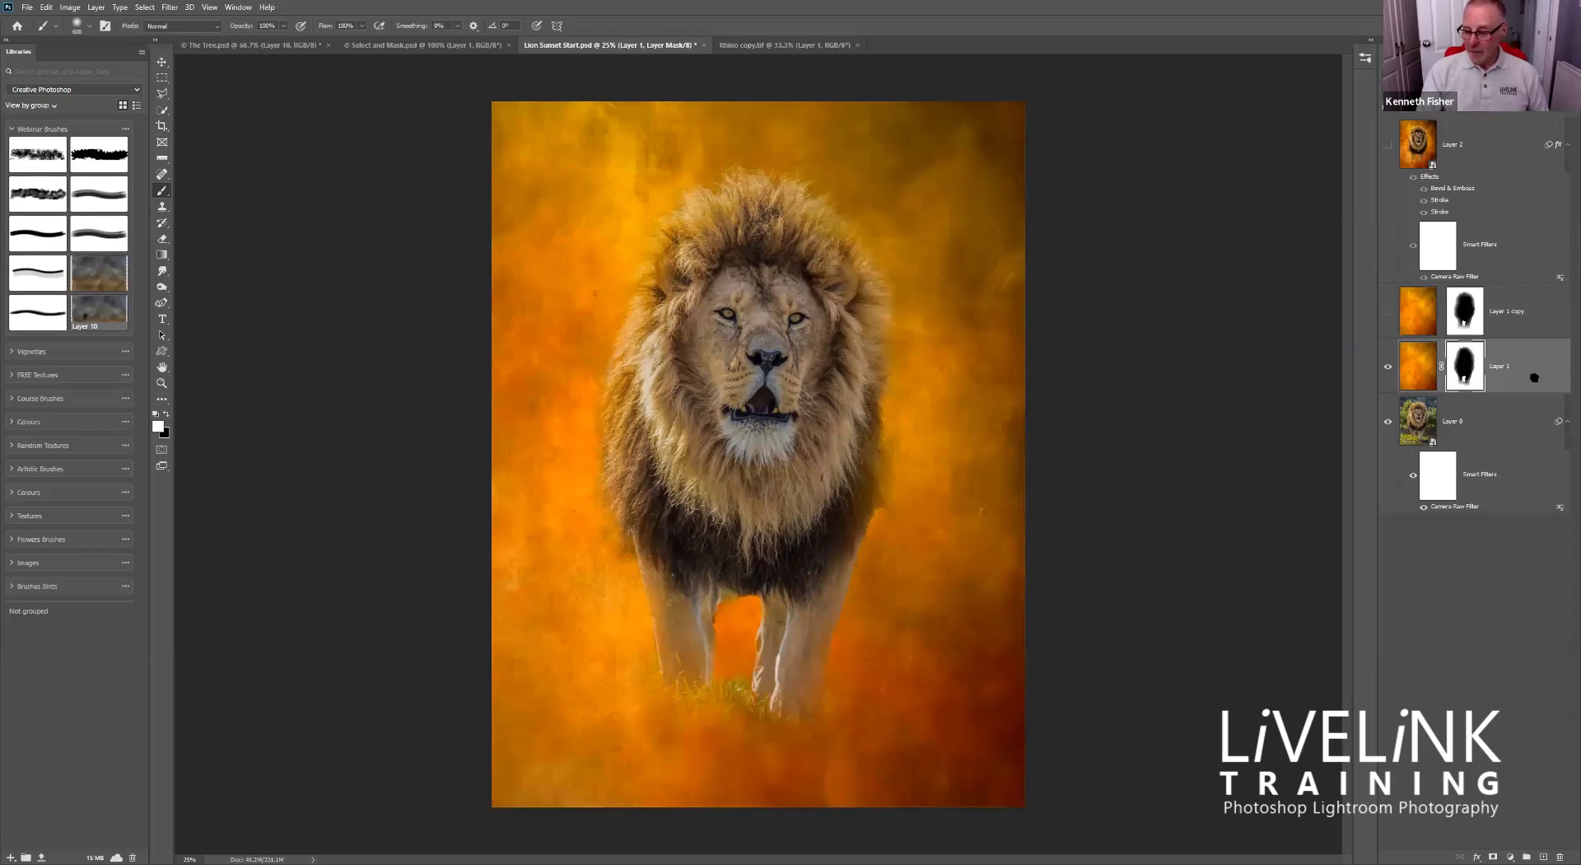
Delete Layer 1, and make Layer 1 copy visible and active in its place
{"action": "left_click_drag", "start_coordinate": [1534, 377], "coordinate": [1559, 857]}
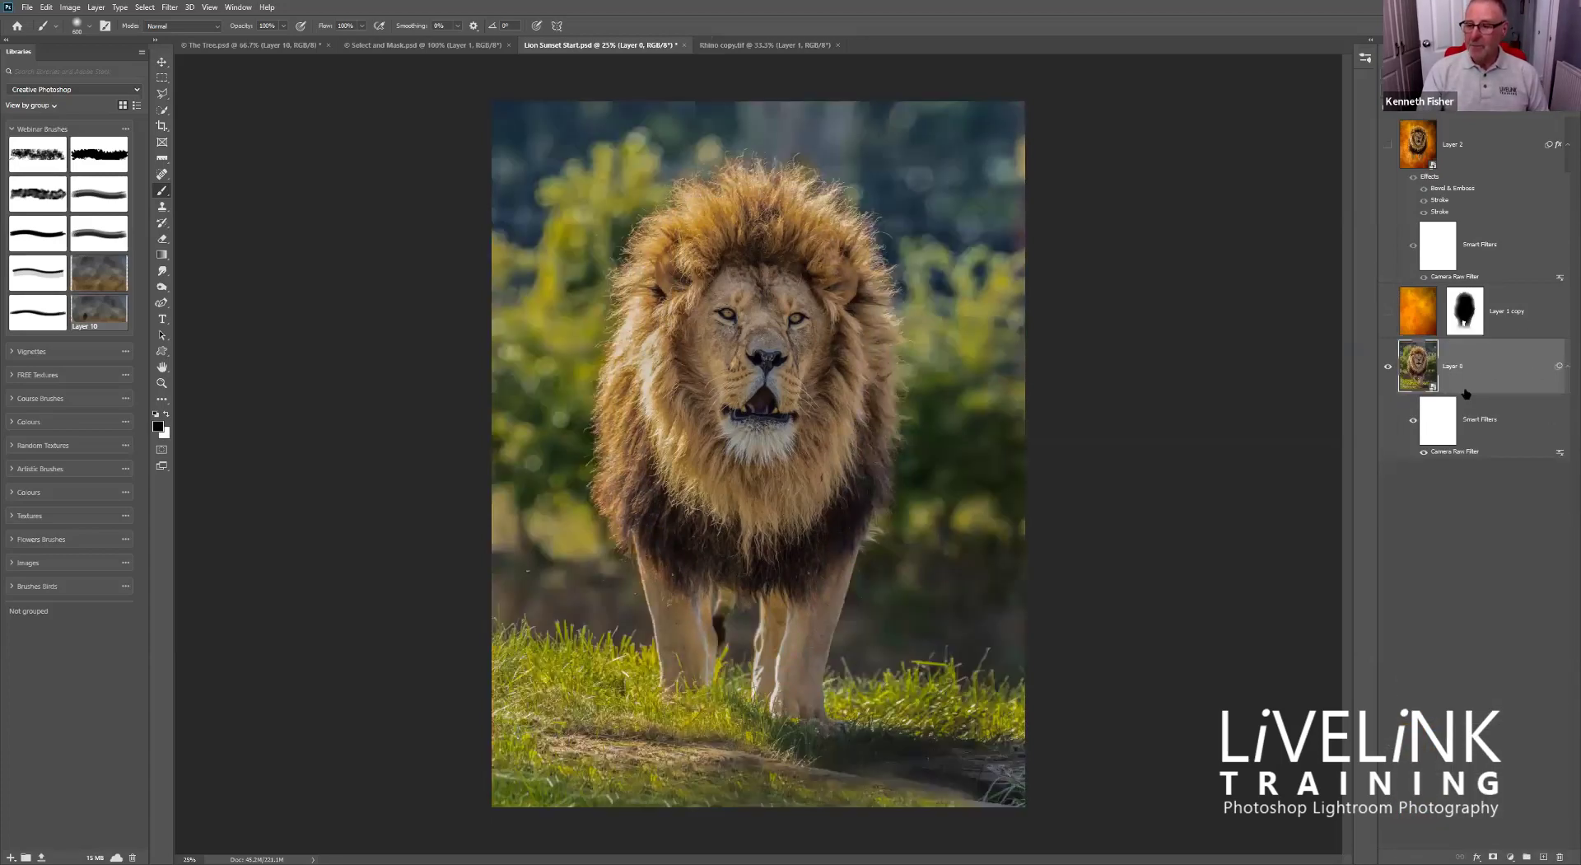
{"action": "left_click", "coordinate": [1388, 317]}
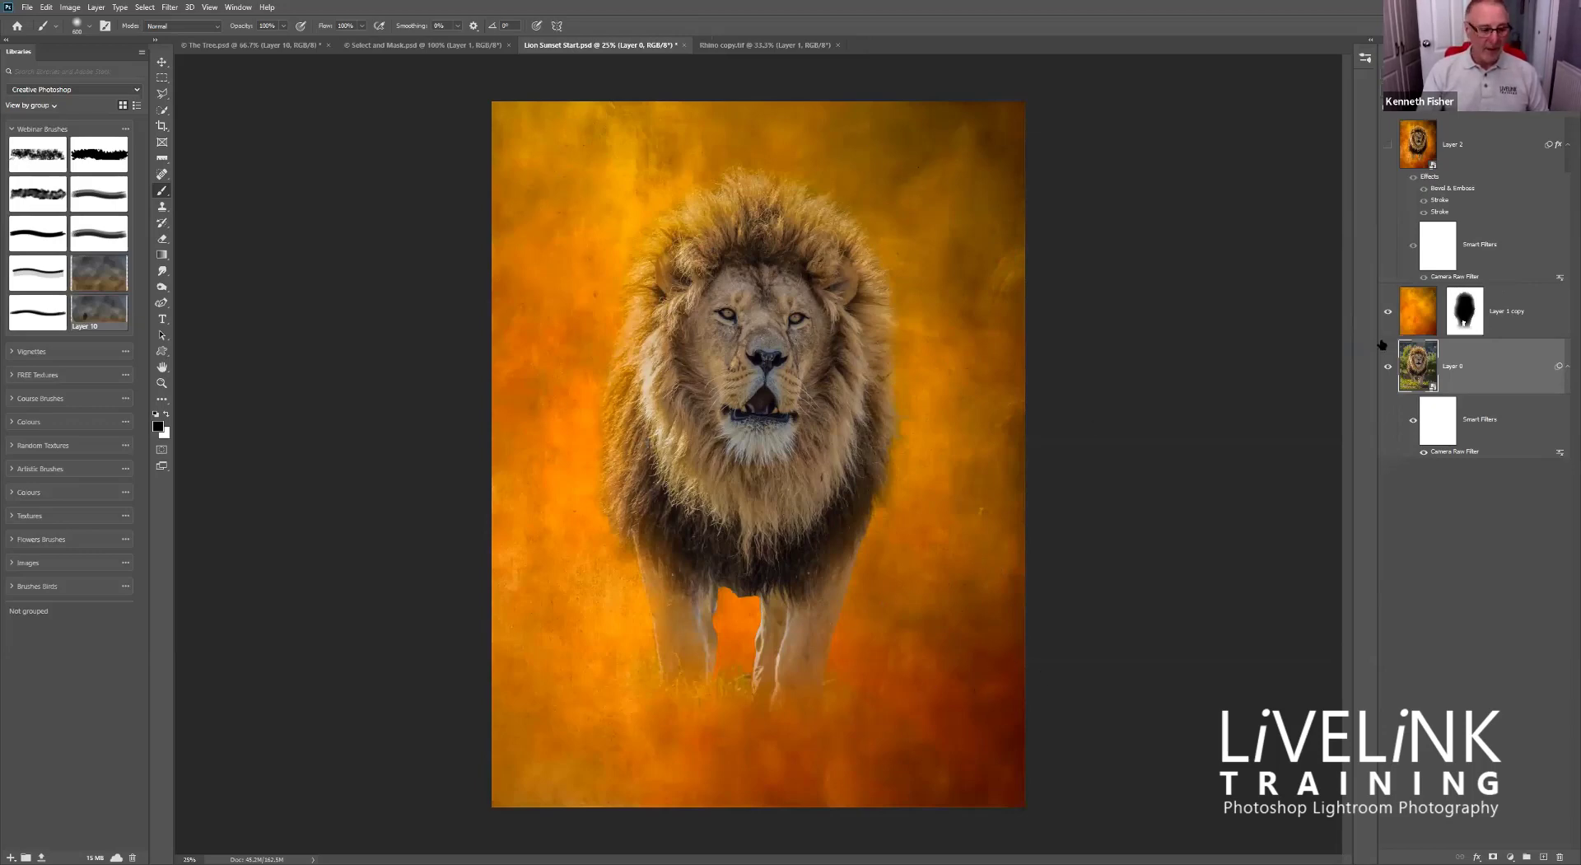
{"action": "left_click", "coordinate": [1528, 326]}
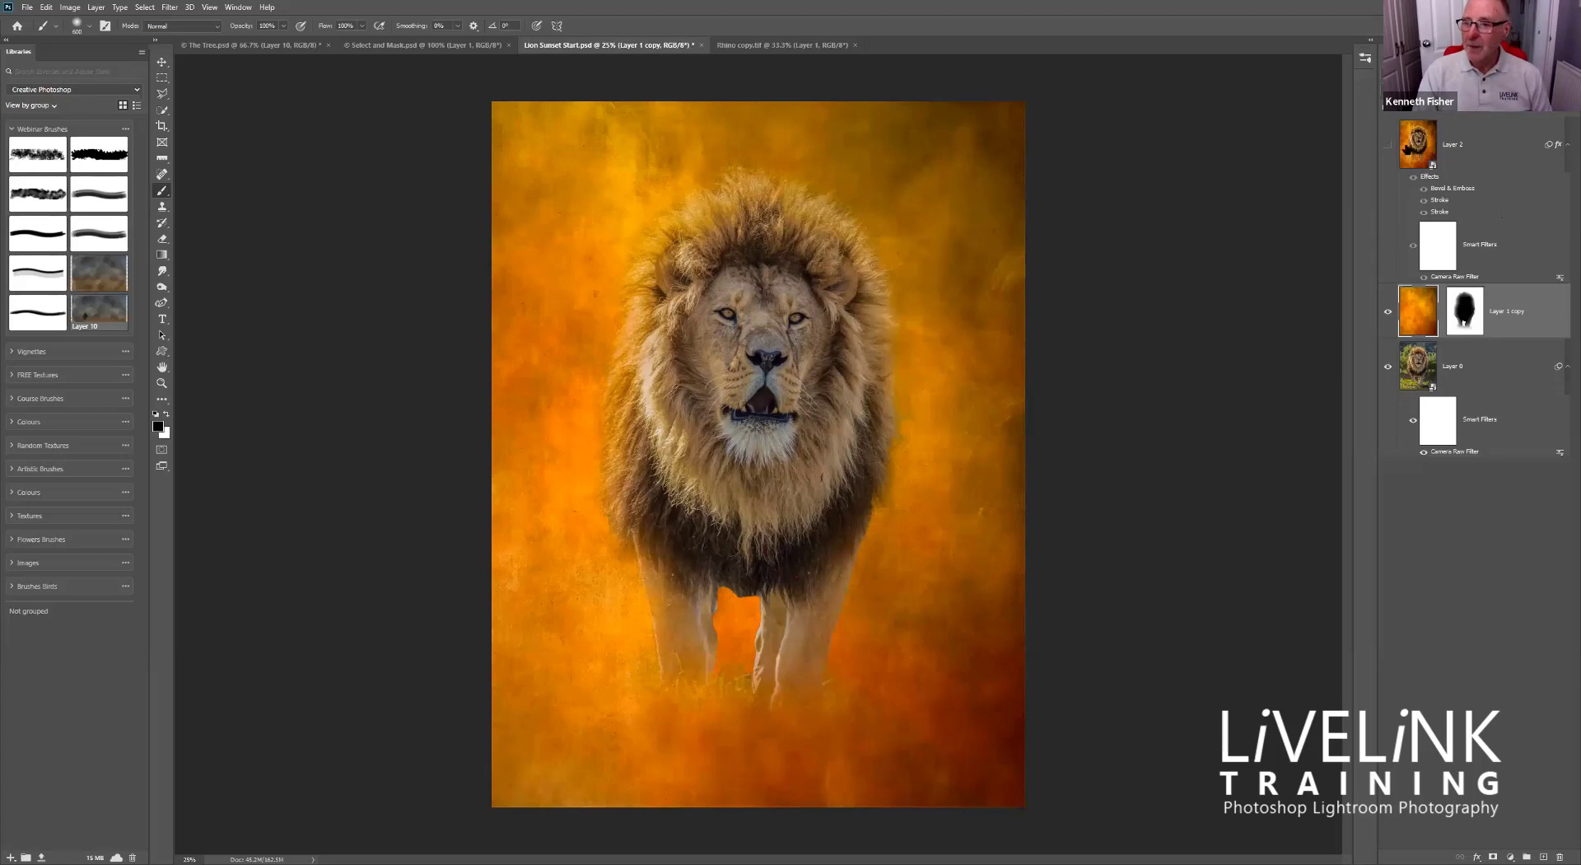
Stamp the visible layers into a new layer above Layer 1 copy and convert it to a smart object
{"action": "left_click", "coordinate": [1413, 176]}
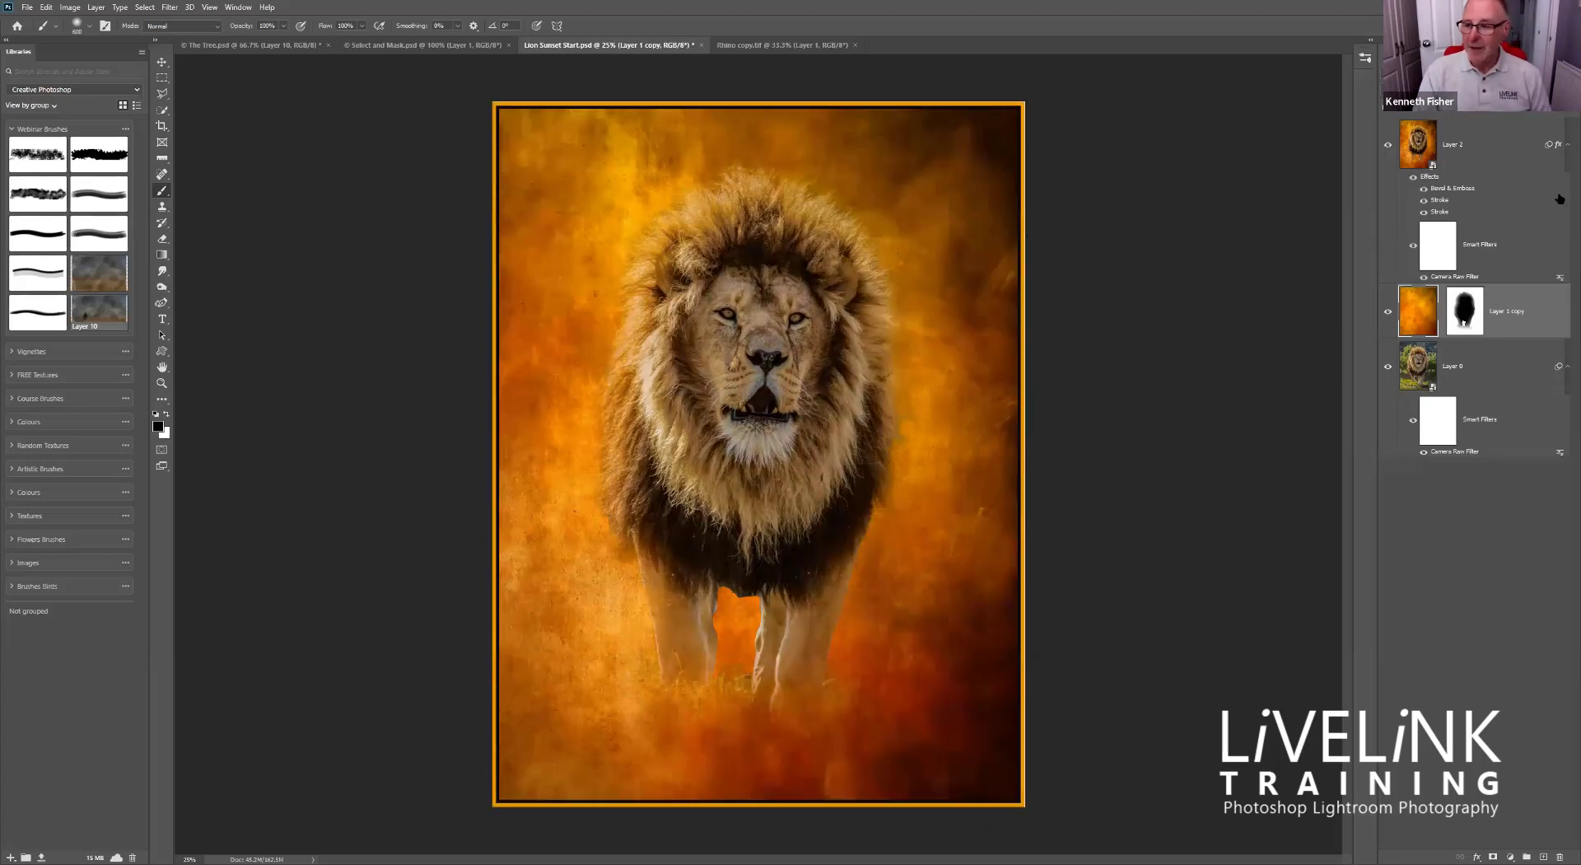
{"action": "left_click", "coordinate": [1414, 178]}
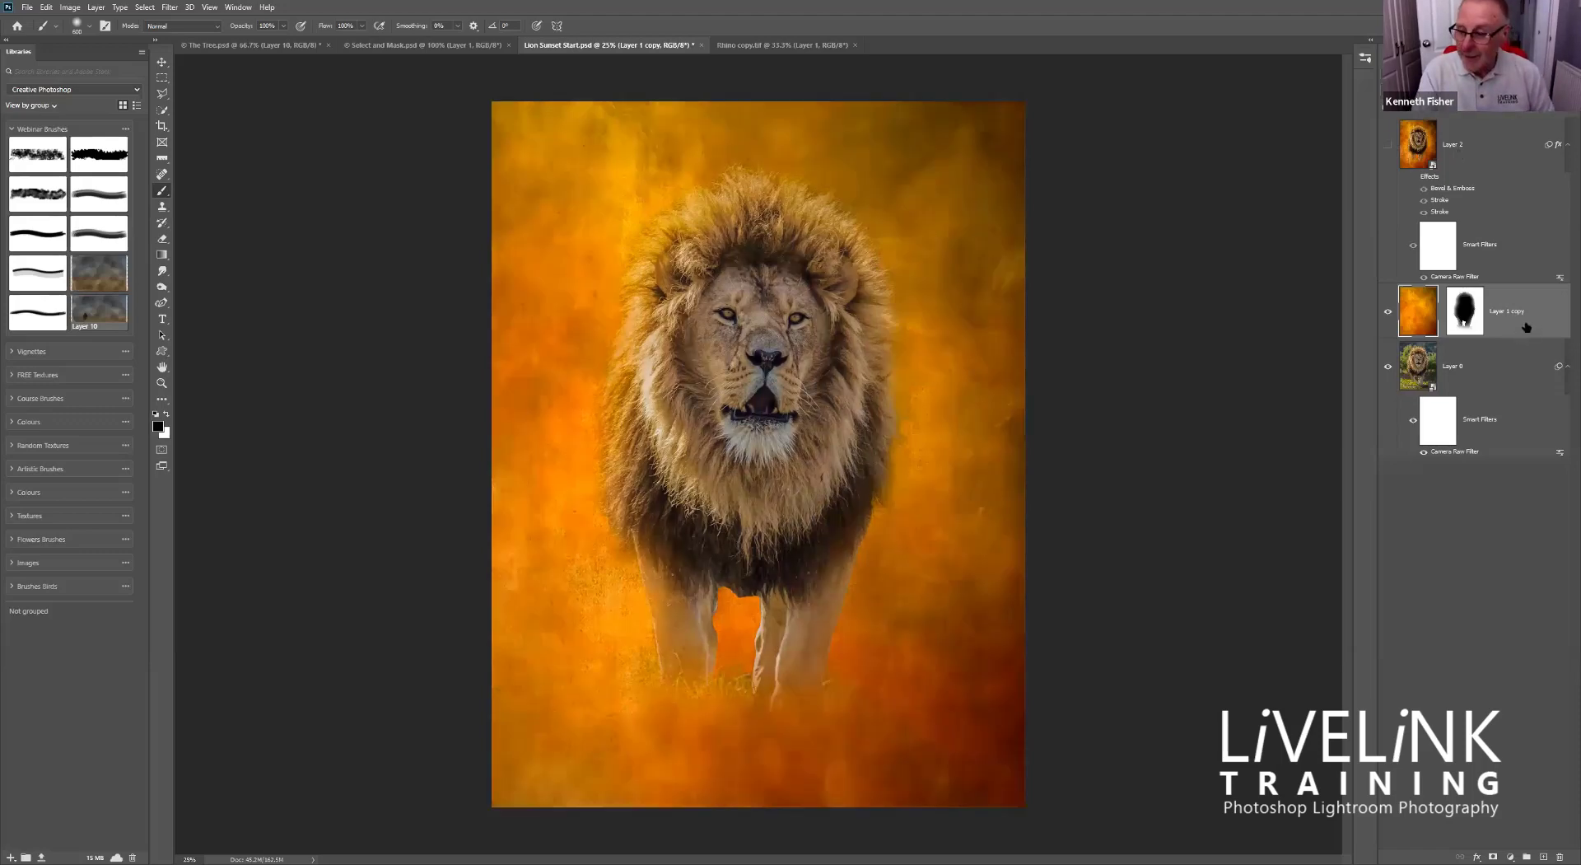
{"action": "key", "text": "ctrl+alt+shift+e"}
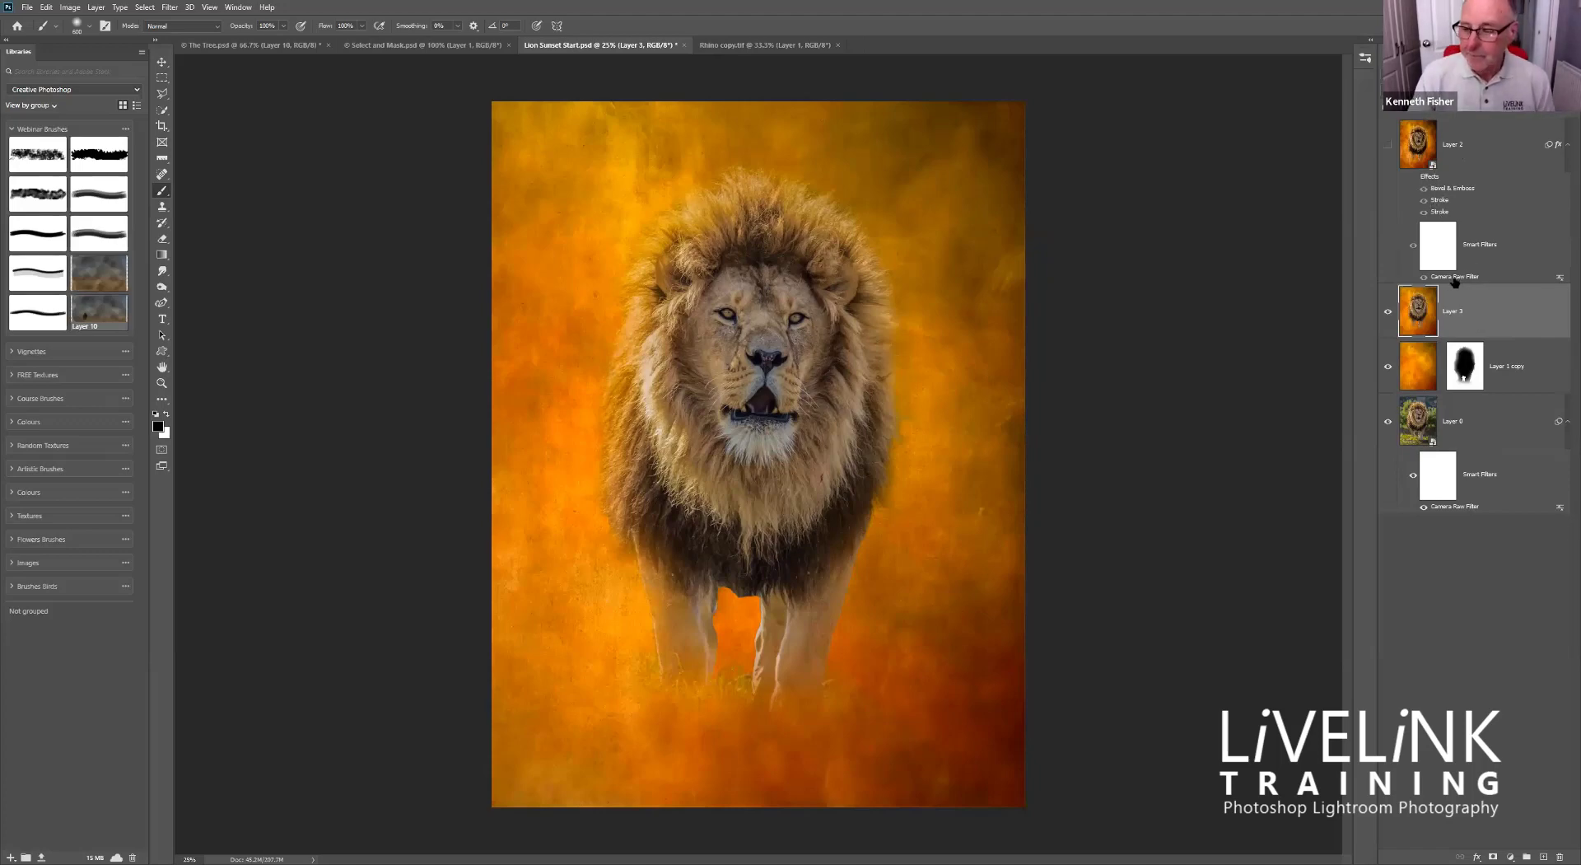
{"action": "right_click", "coordinate": [1491, 305]}
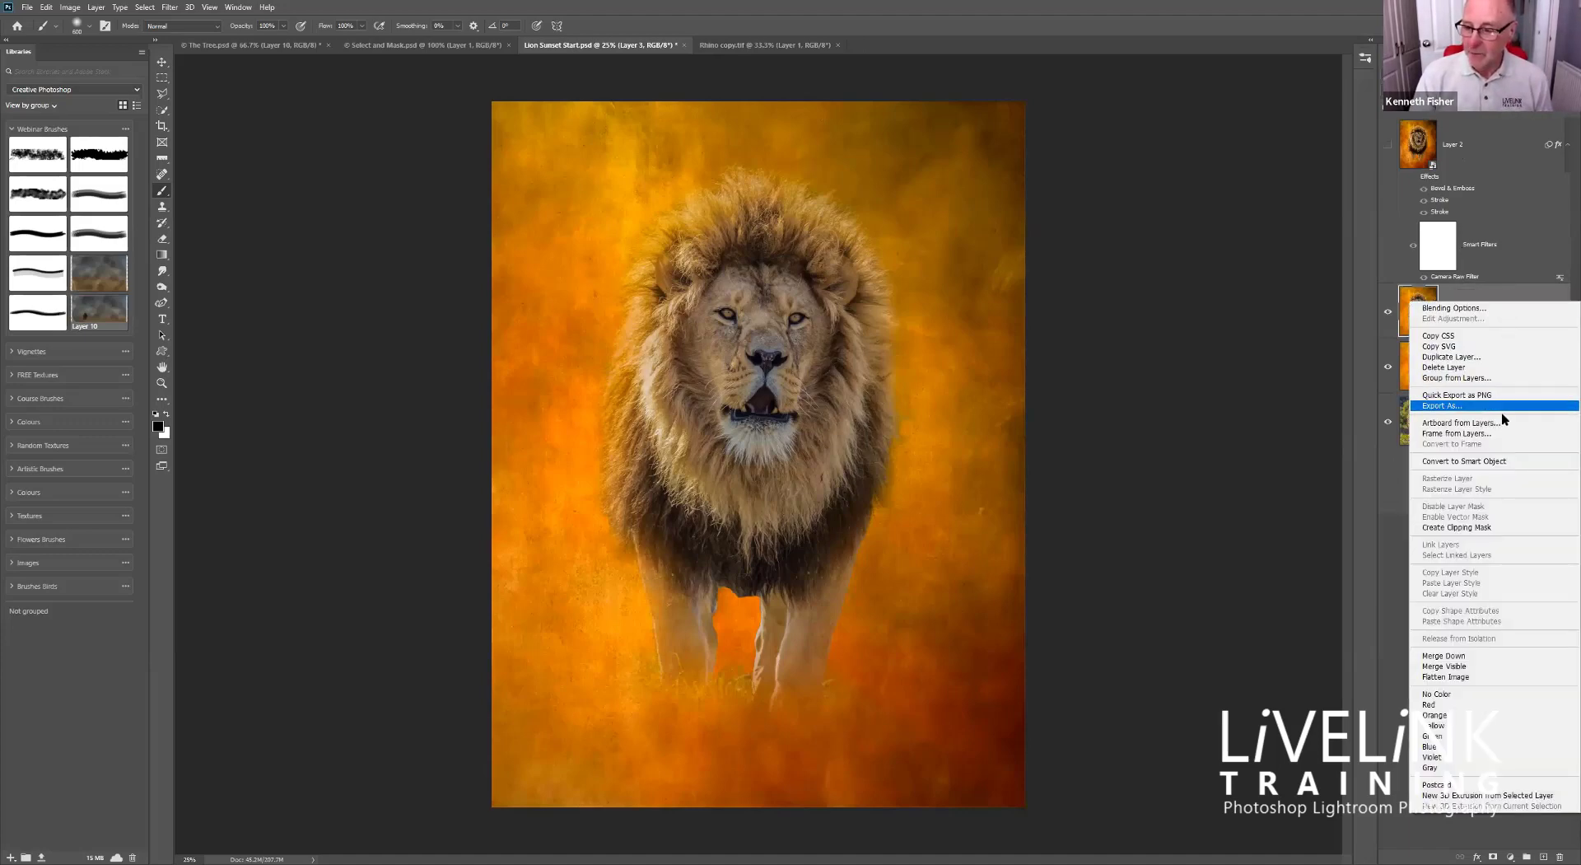
{"action": "left_click", "coordinate": [1485, 461]}
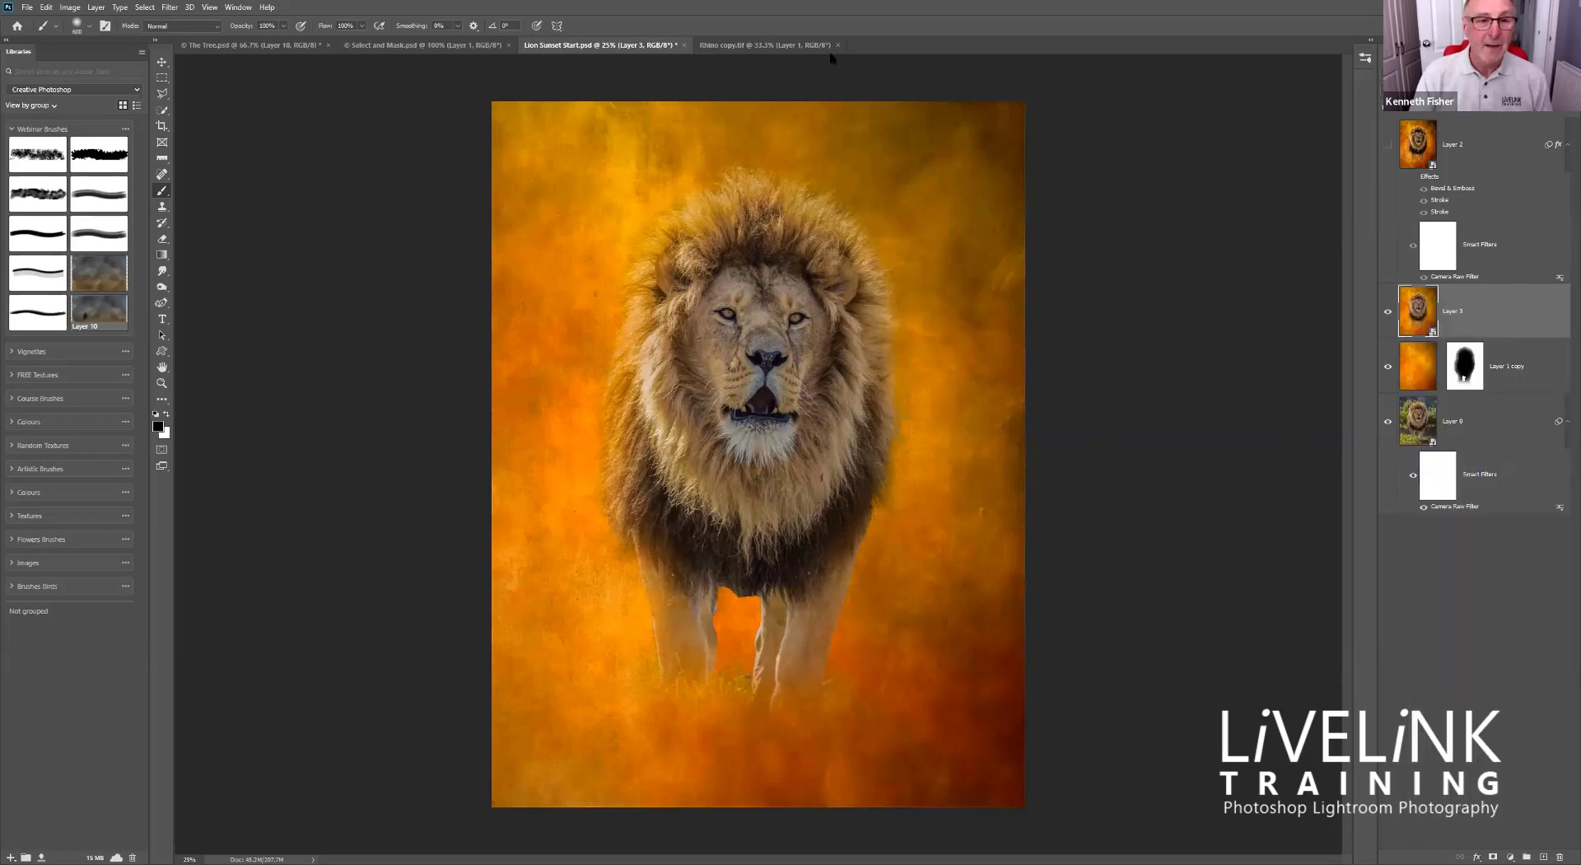
Apply the Camera Raw filter to the stamped layer with Clarity +15, Texture +5 and a post-crop vignette amount of about -38
{"action": "left_click", "coordinate": [171, 8]}
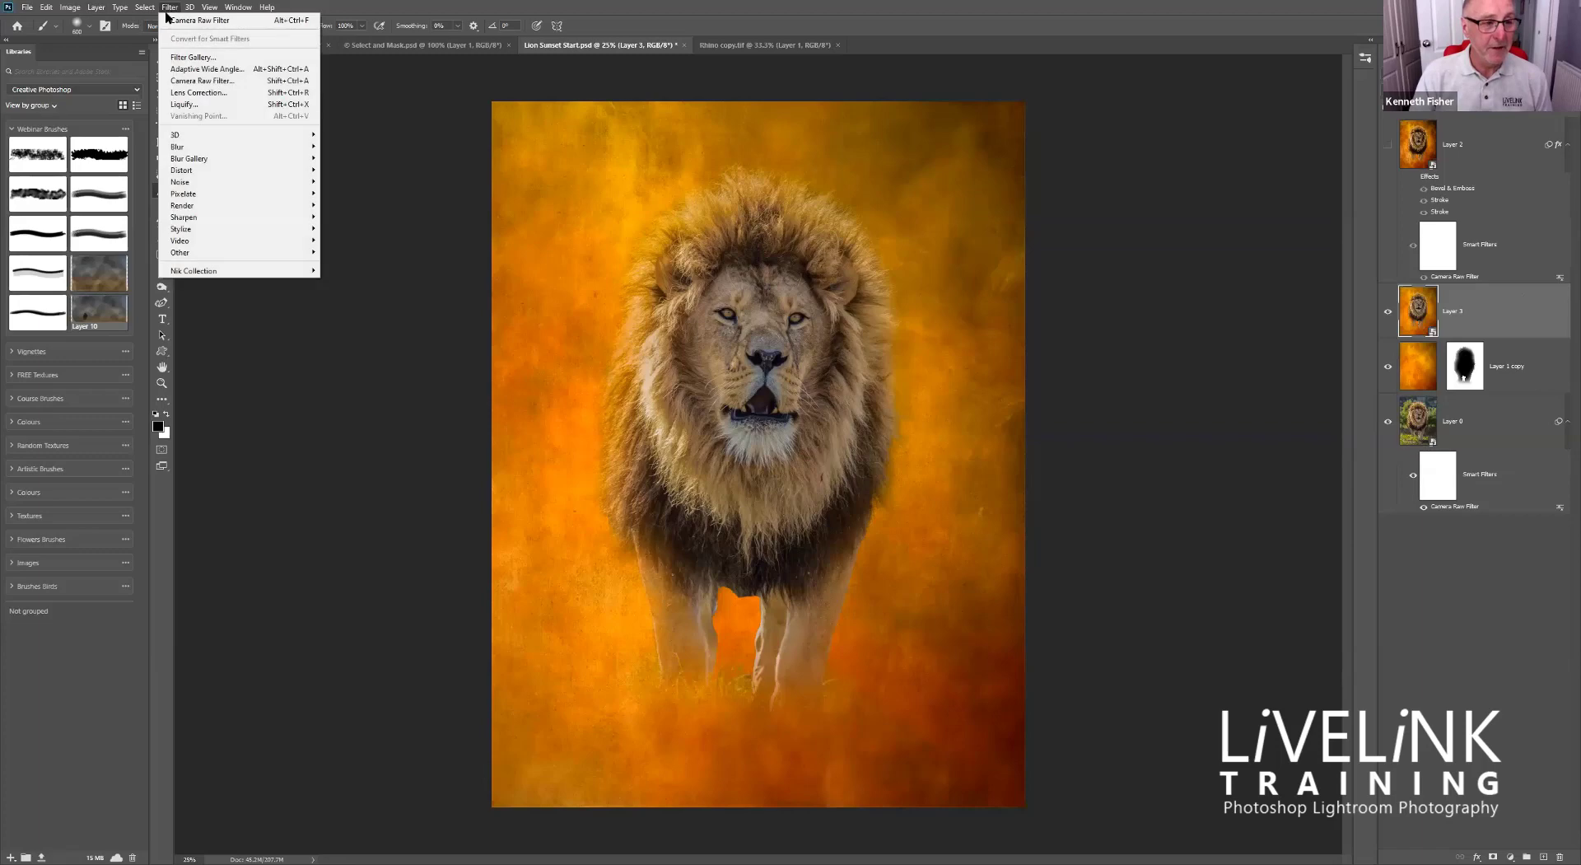
{"action": "left_click", "coordinate": [204, 81]}
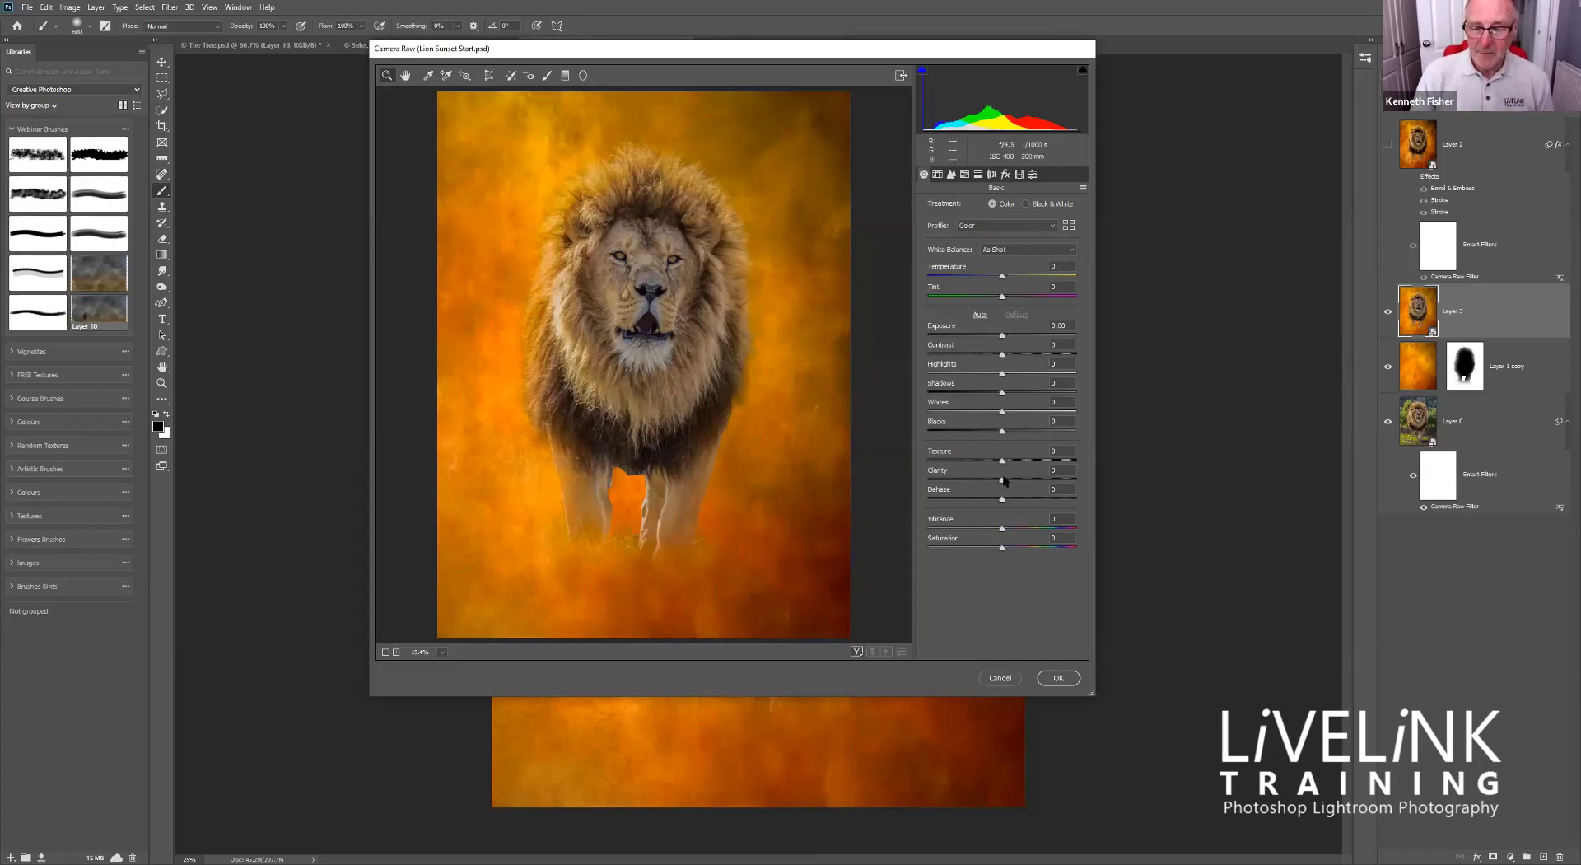
{"action": "left_click_drag", "start_coordinate": [1002, 480], "coordinate": [1014, 482]}
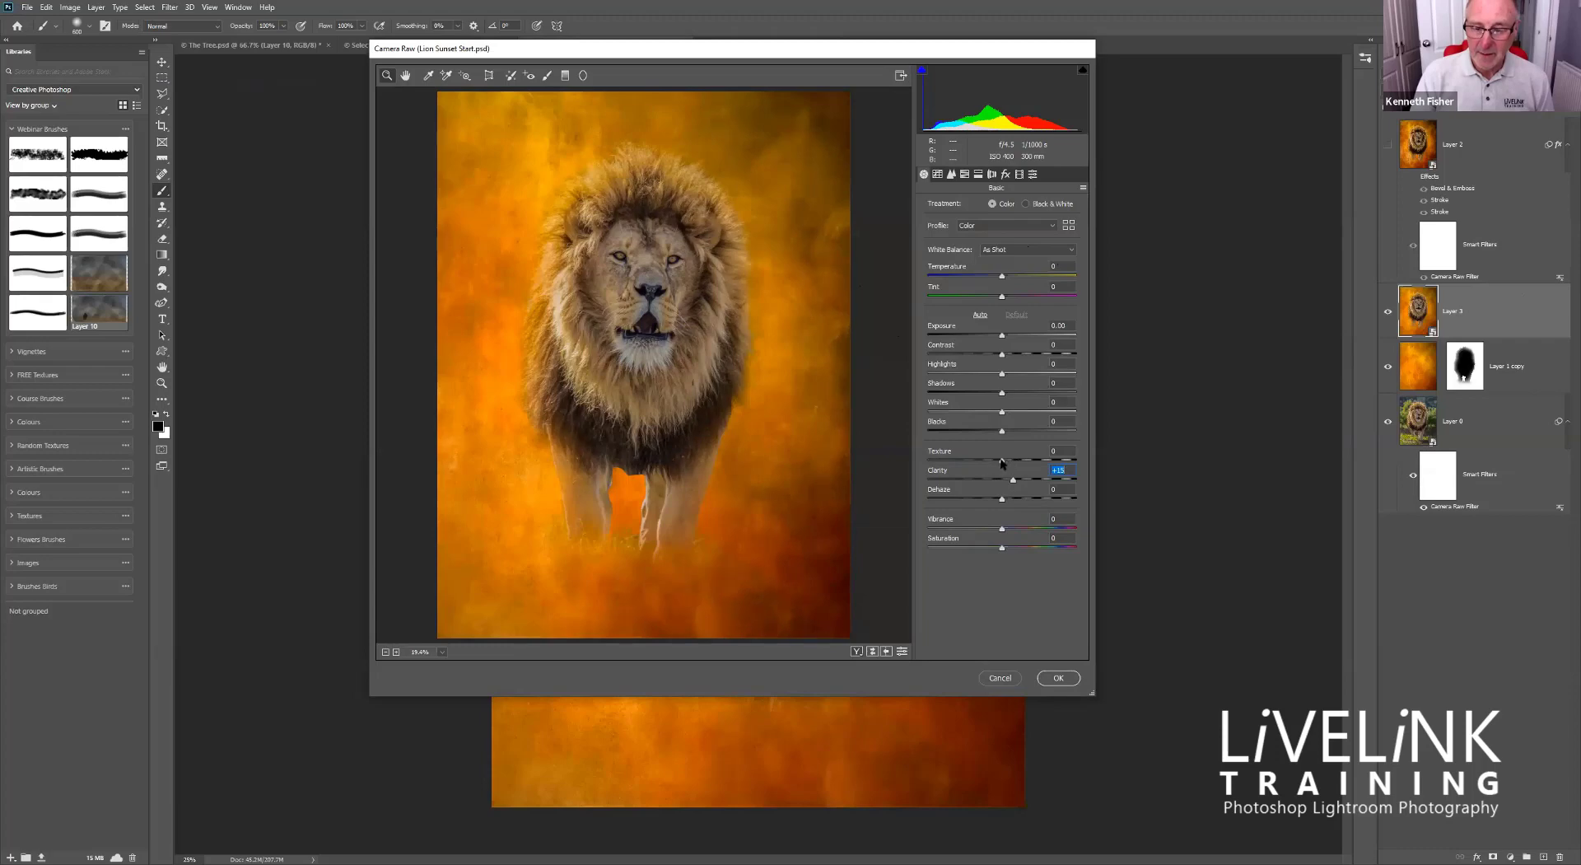
{"action": "left_click_drag", "start_coordinate": [1002, 460], "coordinate": [1006, 459]}
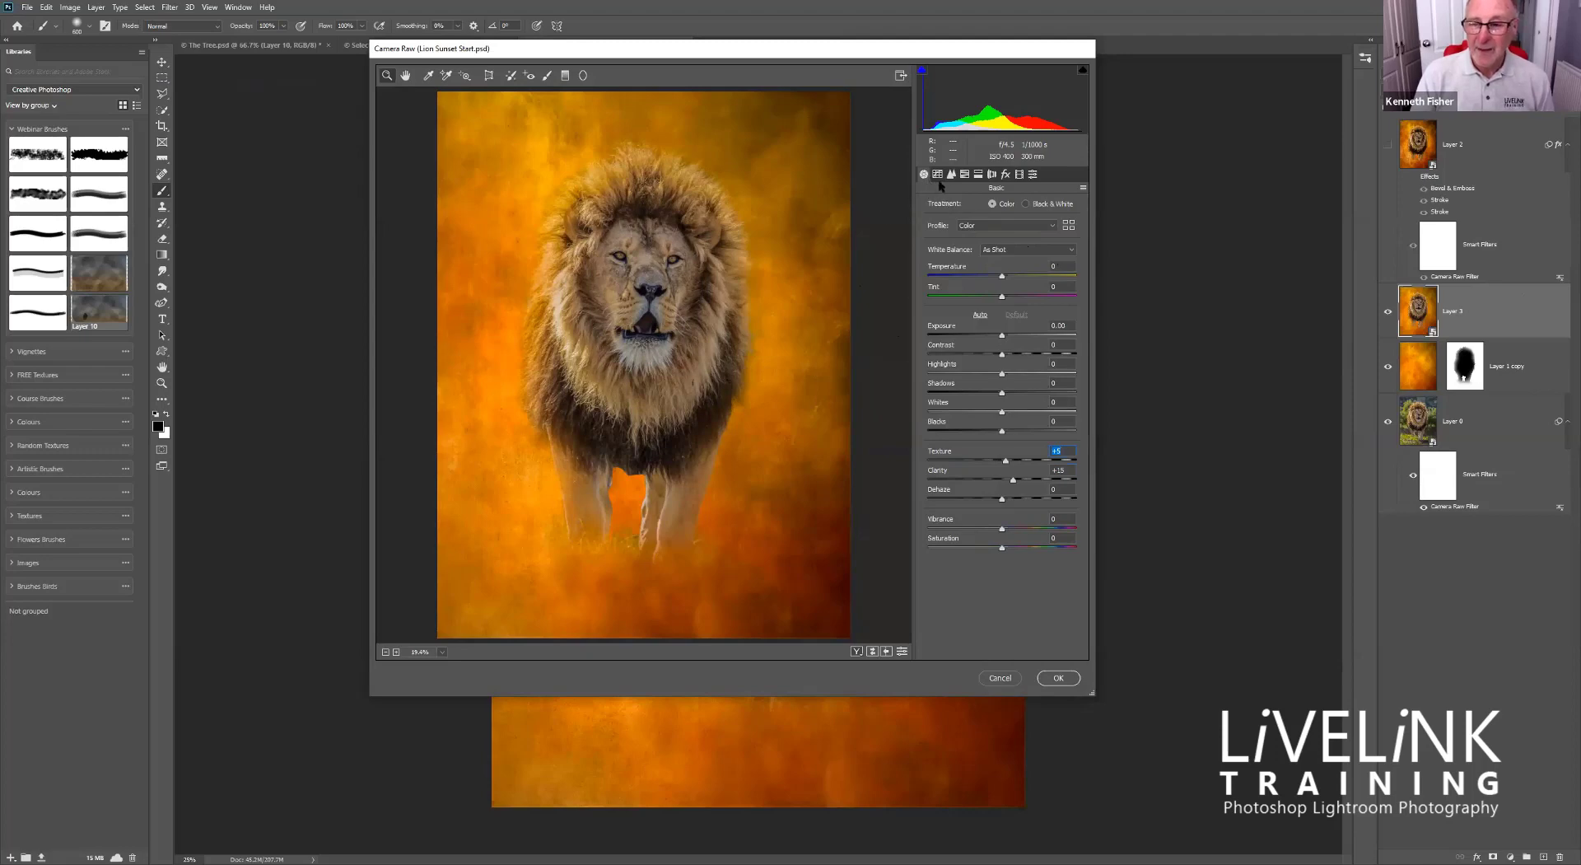
{"action": "left_click", "coordinate": [1006, 176]}
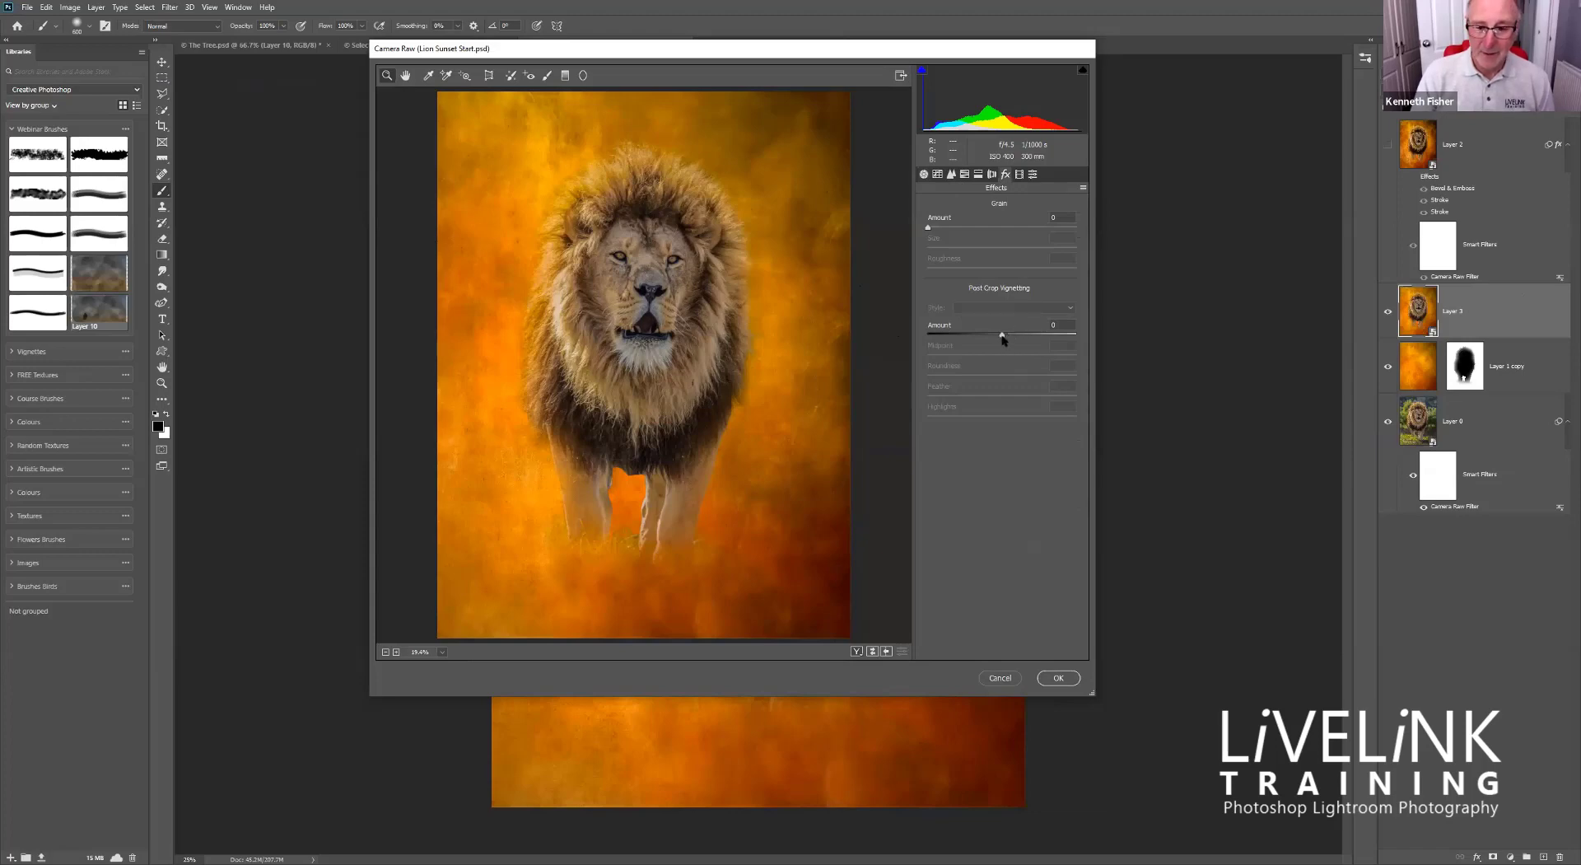
{"action": "left_click_drag", "start_coordinate": [997, 339], "coordinate": [978, 340]}
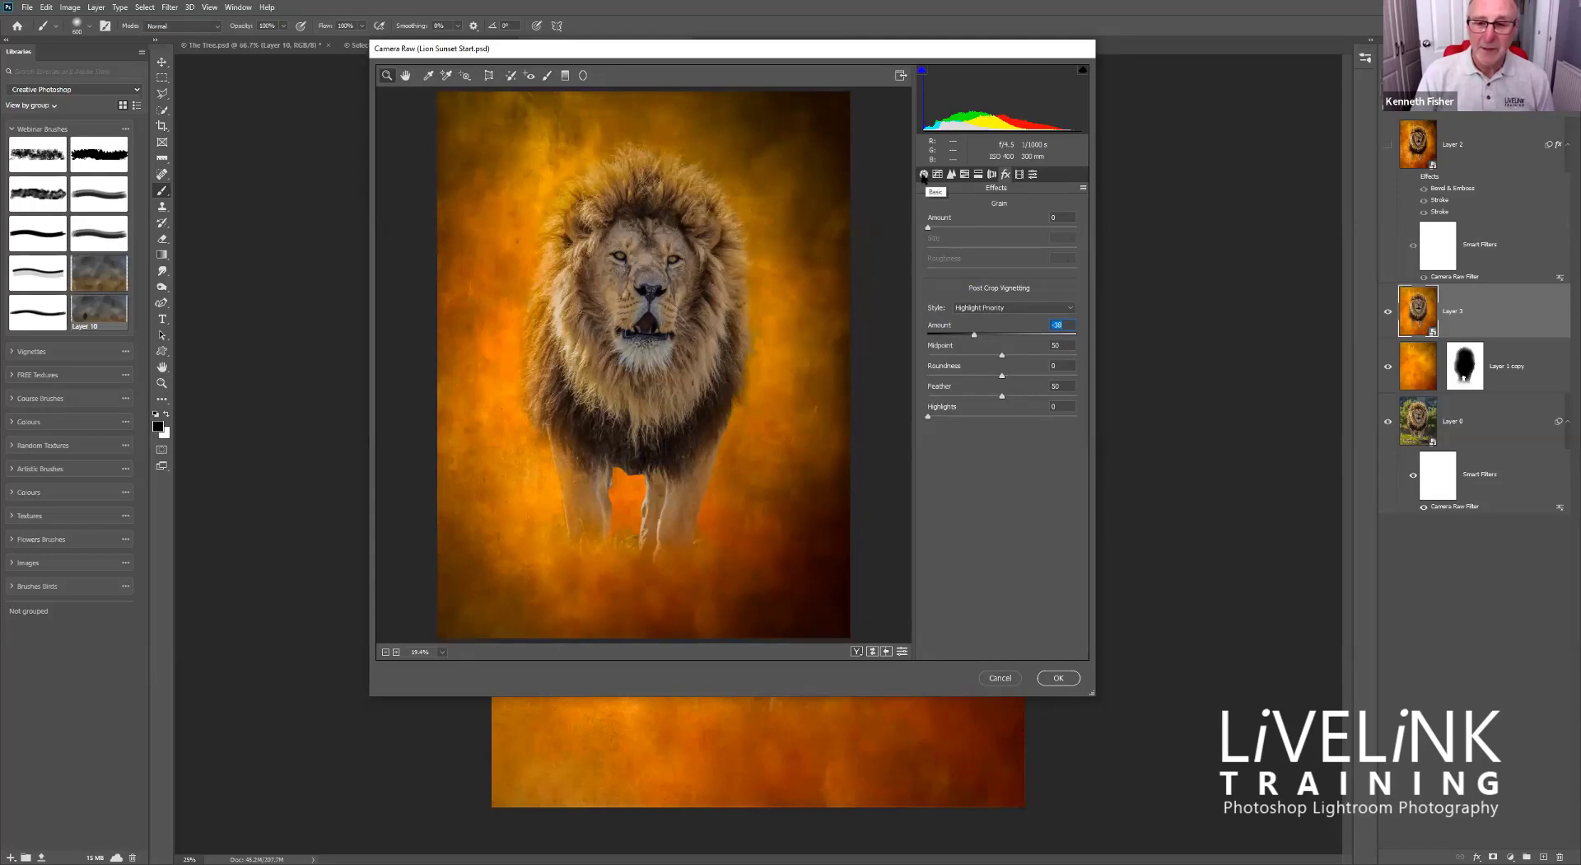
Open the profile browser from the Camera Raw Basic settings and expand the Basic and Artistic profile groups
{"action": "left_click", "coordinate": [923, 173]}
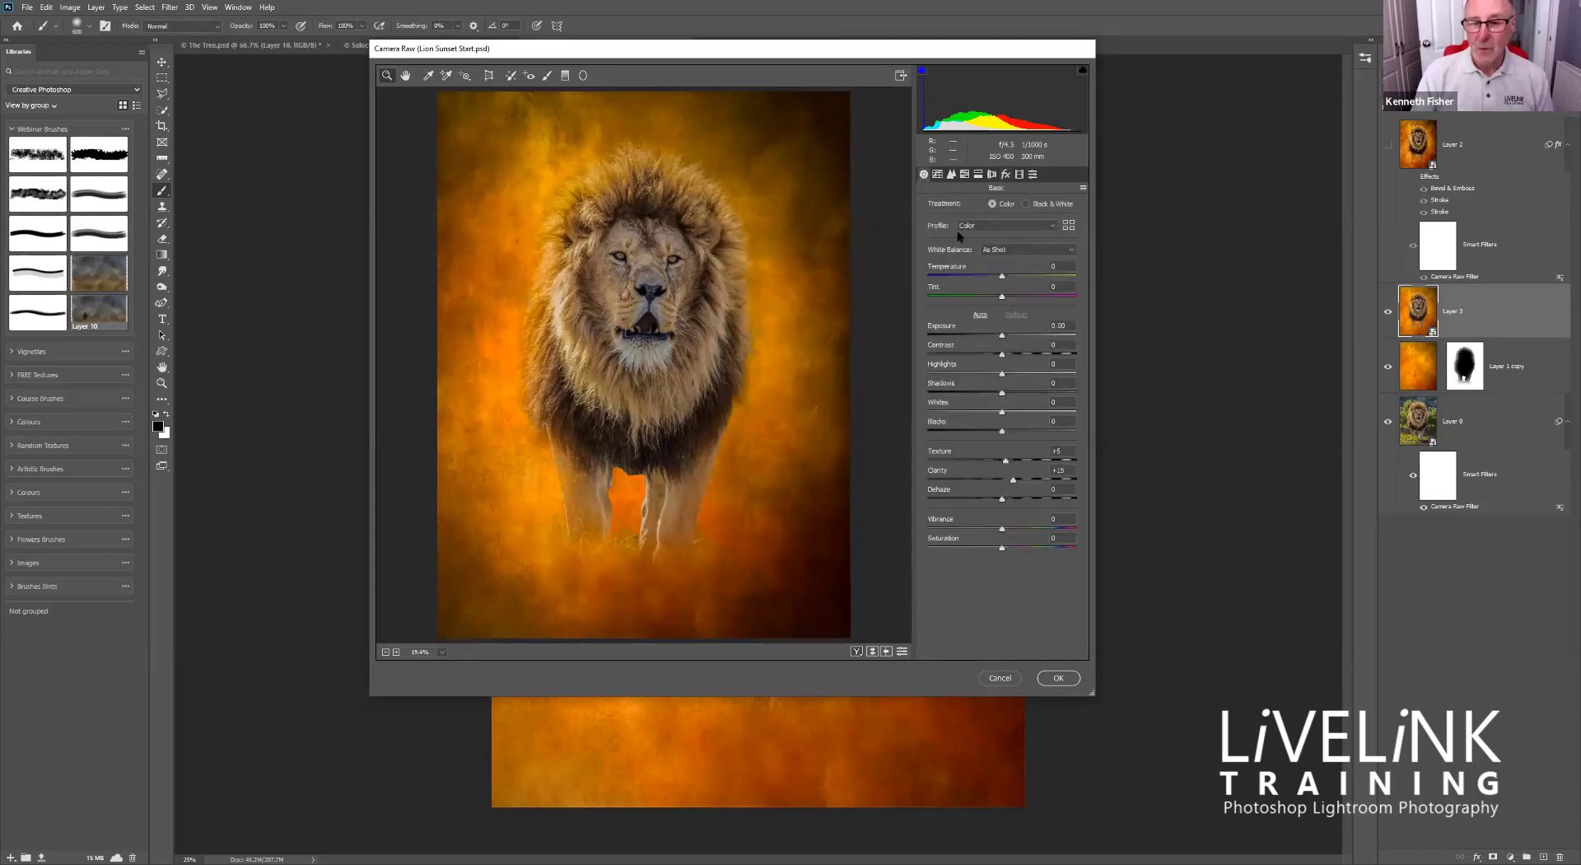
{"action": "left_click", "coordinate": [1069, 226]}
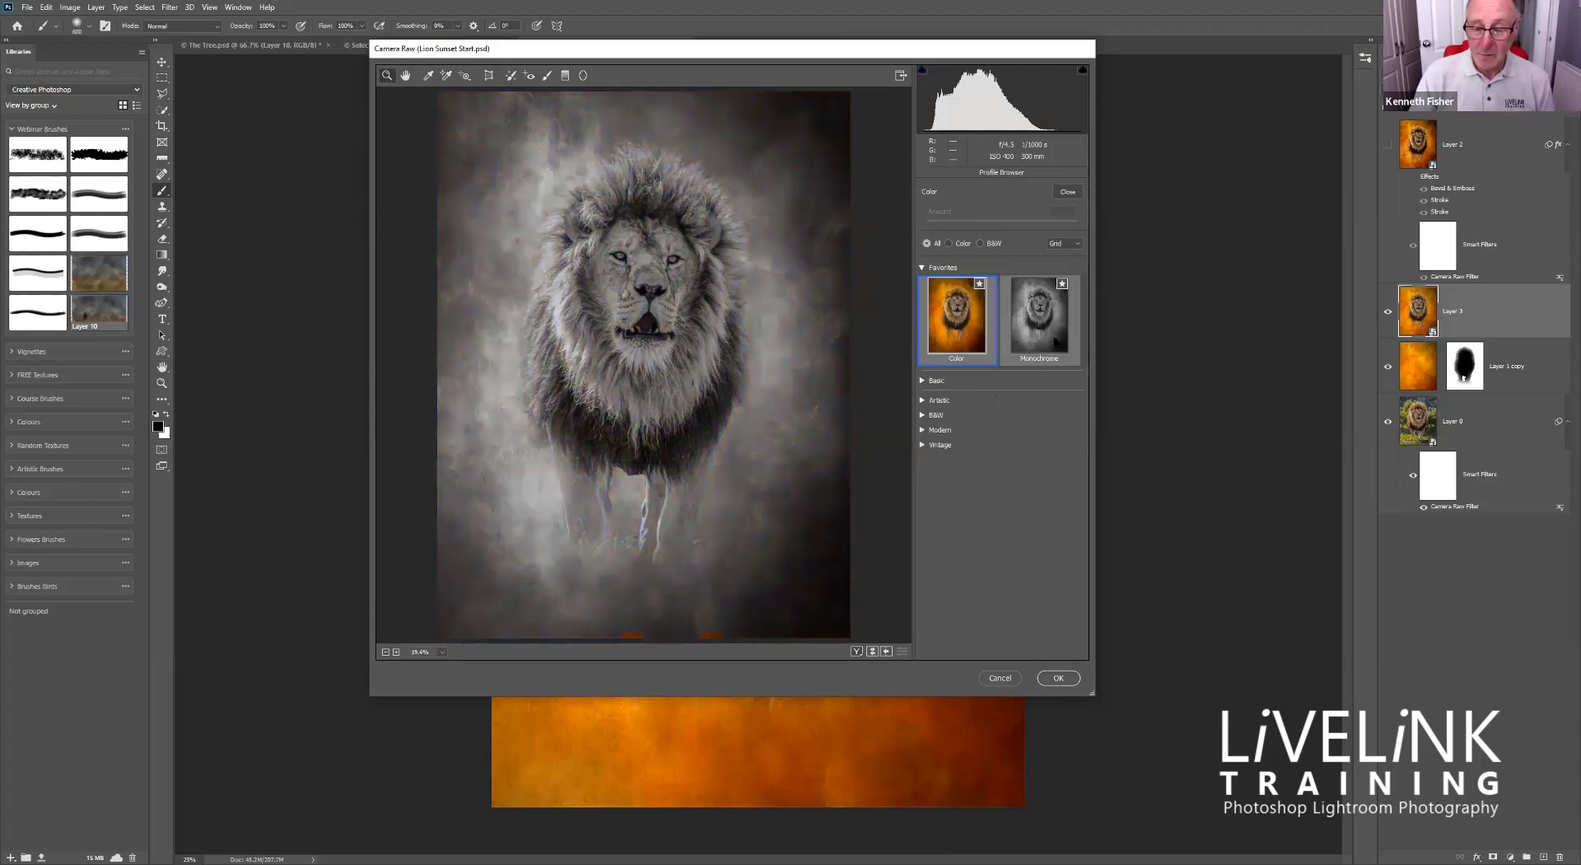
{"action": "left_click", "coordinate": [927, 382]}
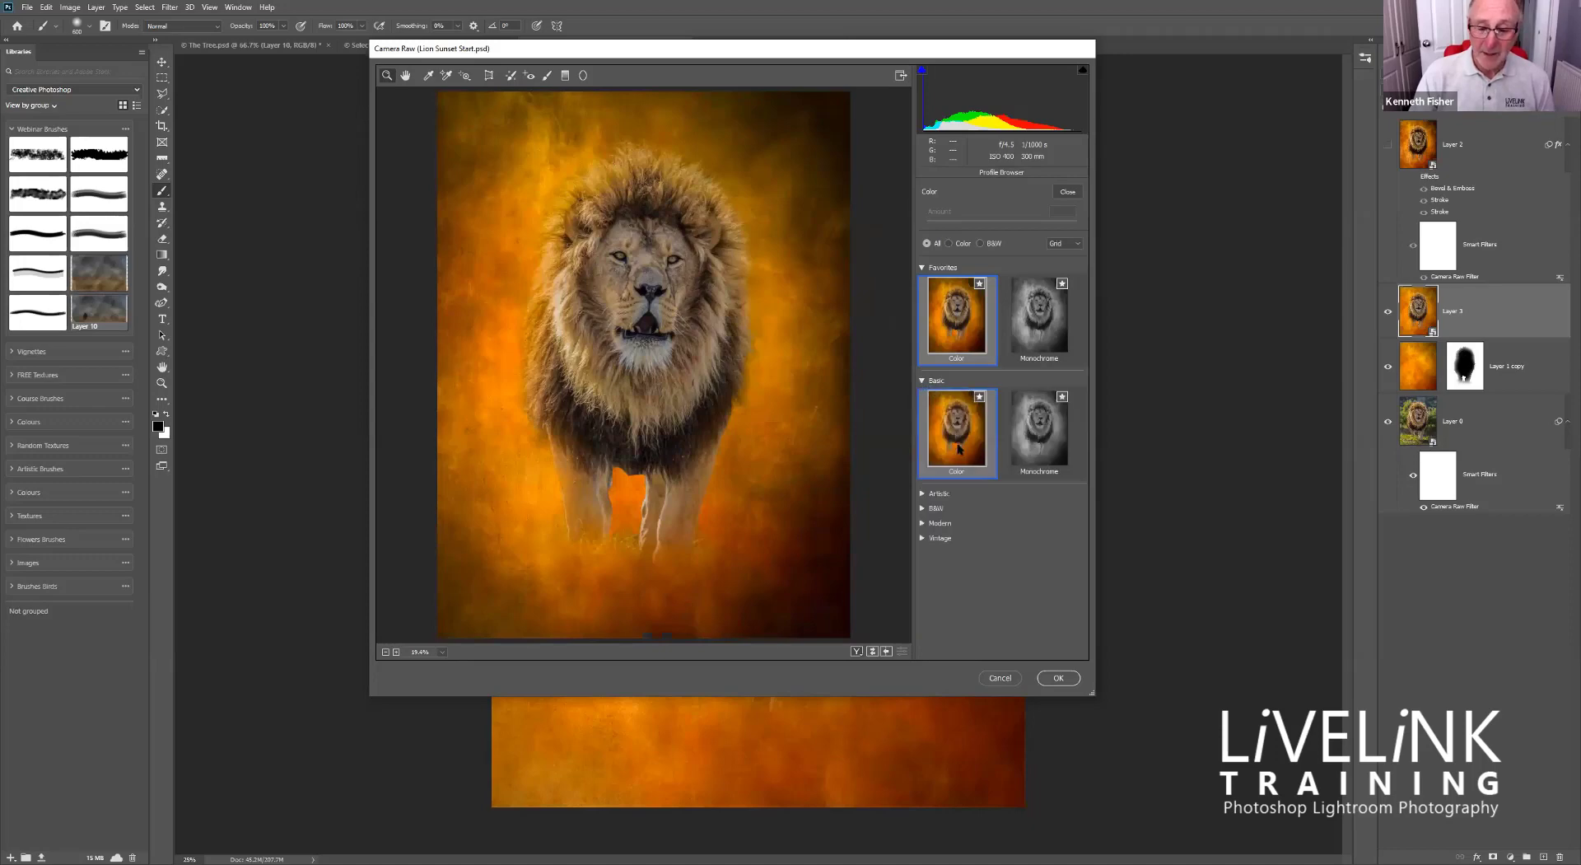
{"action": "left_click", "coordinate": [922, 495]}
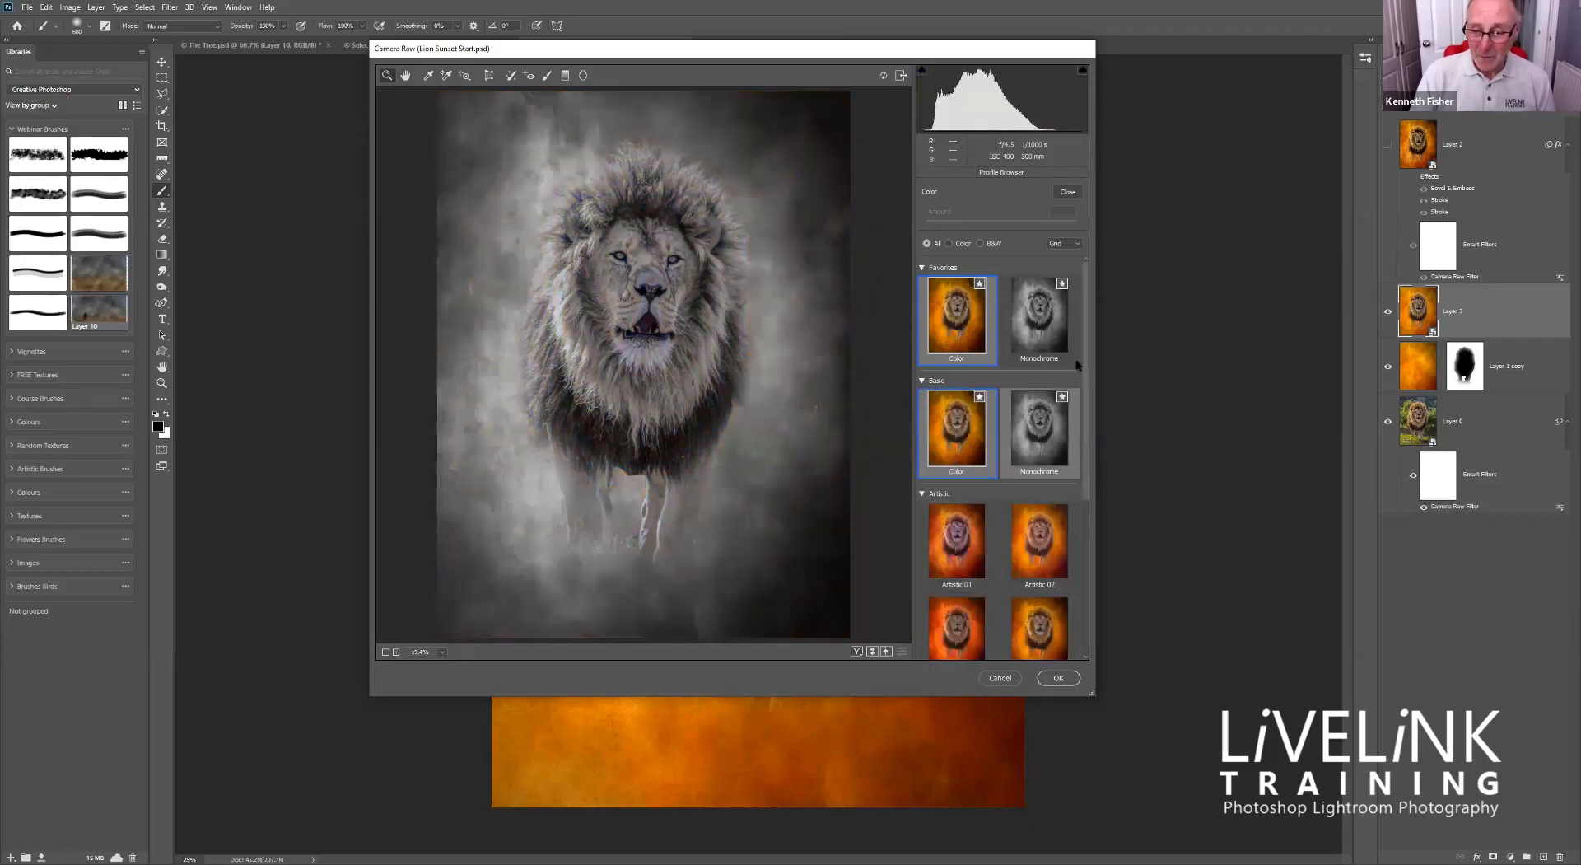
Try the Artistic 08 and Artistic 02 profiles on the lion image
{"action": "left_click_drag", "start_coordinate": [1086, 383], "coordinate": [1098, 577]}
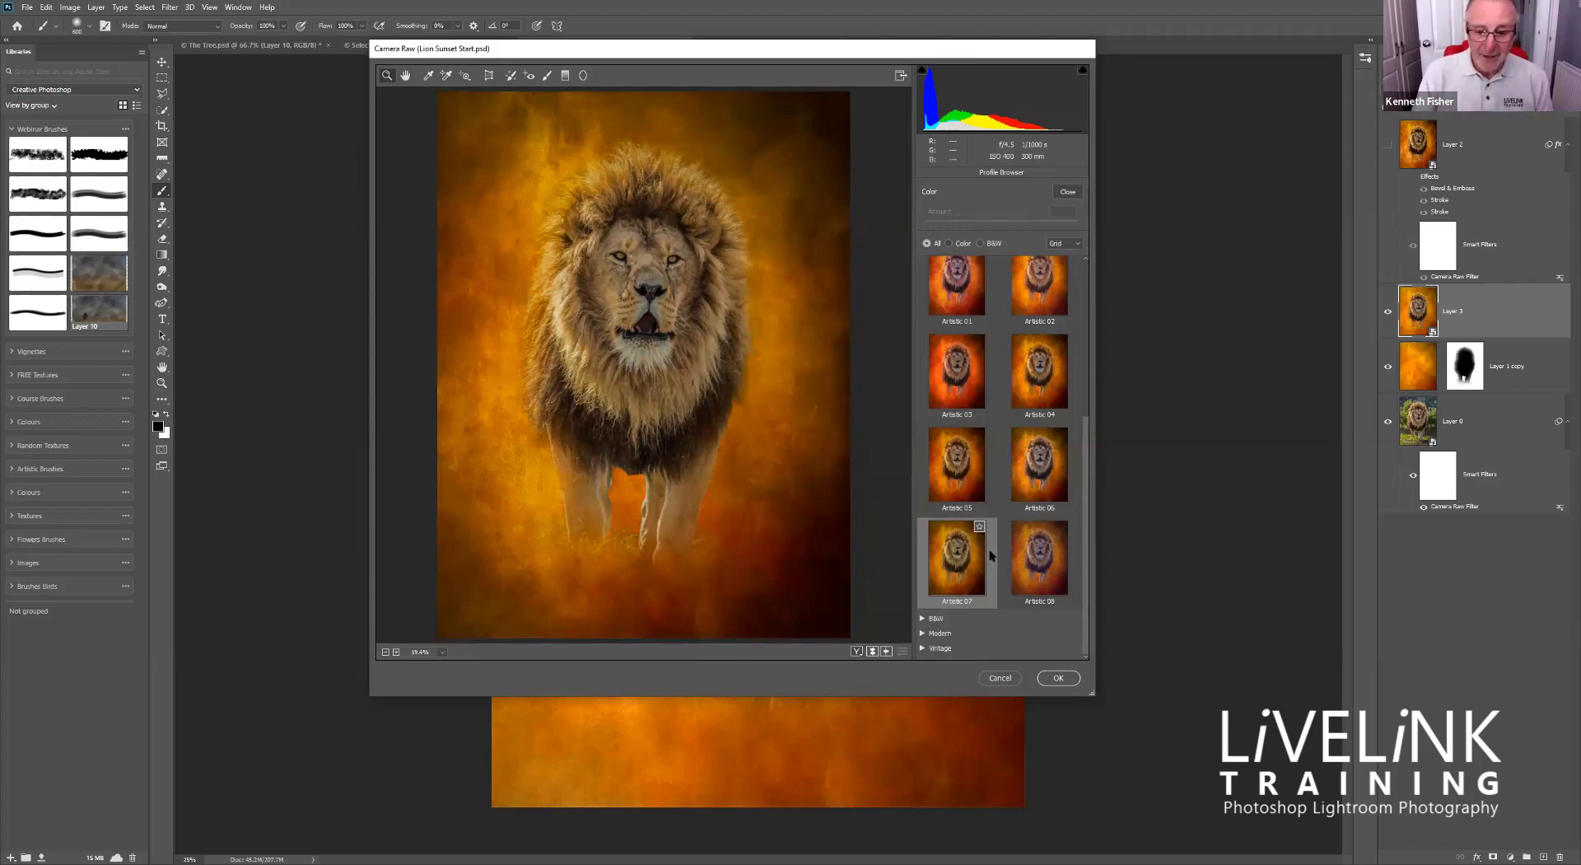
{"action": "left_click", "coordinate": [1025, 553]}
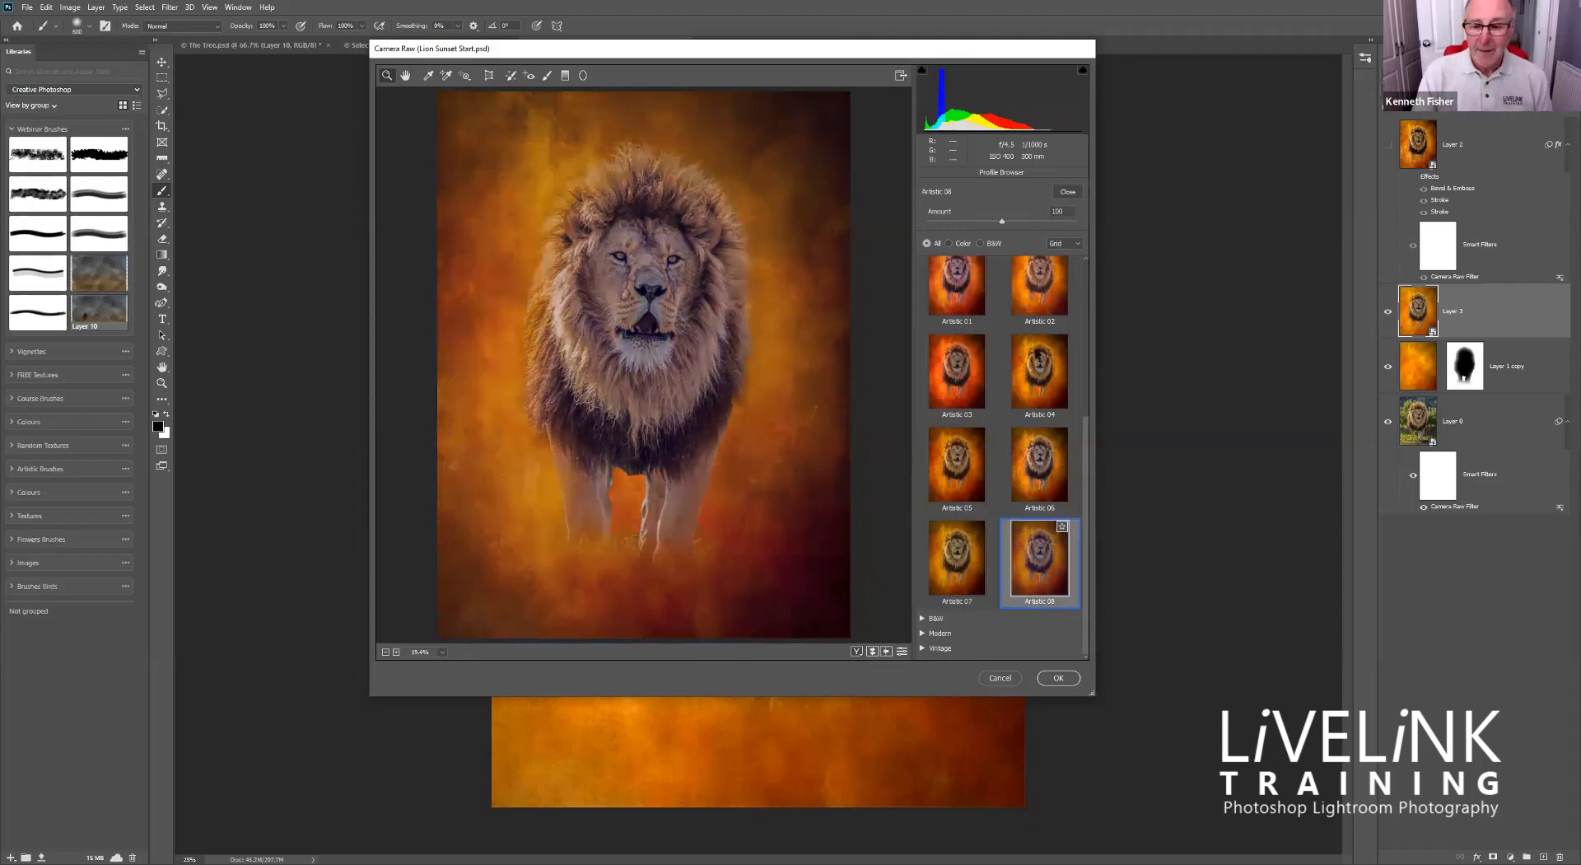
{"action": "left_click", "coordinate": [1030, 275]}
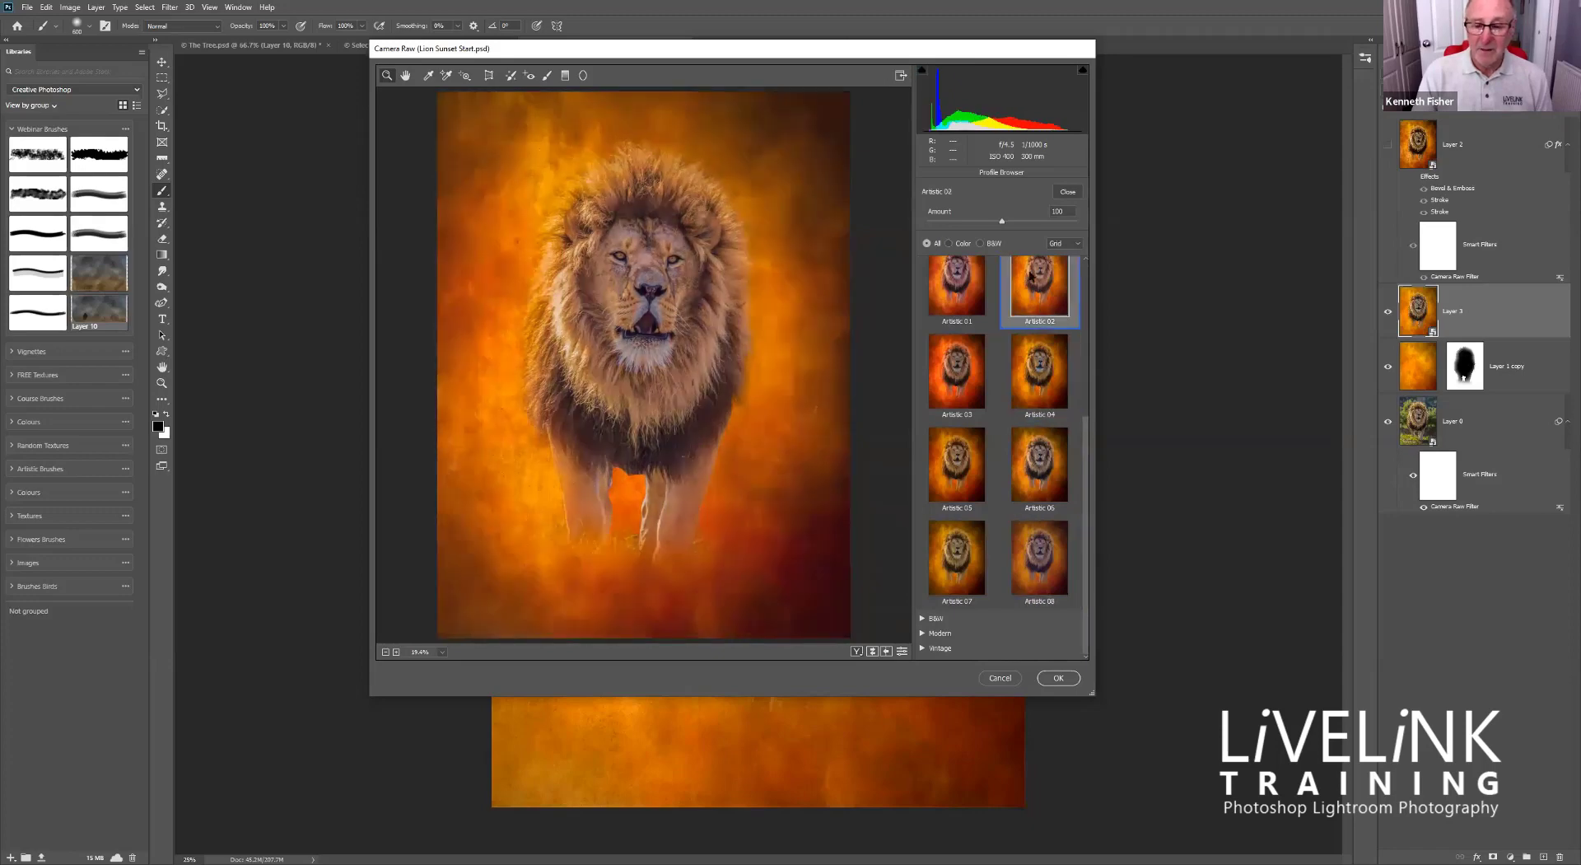
Choose the Modern 03 profile for the stamped layer and accept the Camera Raw adjustments
{"action": "left_click", "coordinate": [922, 633]}
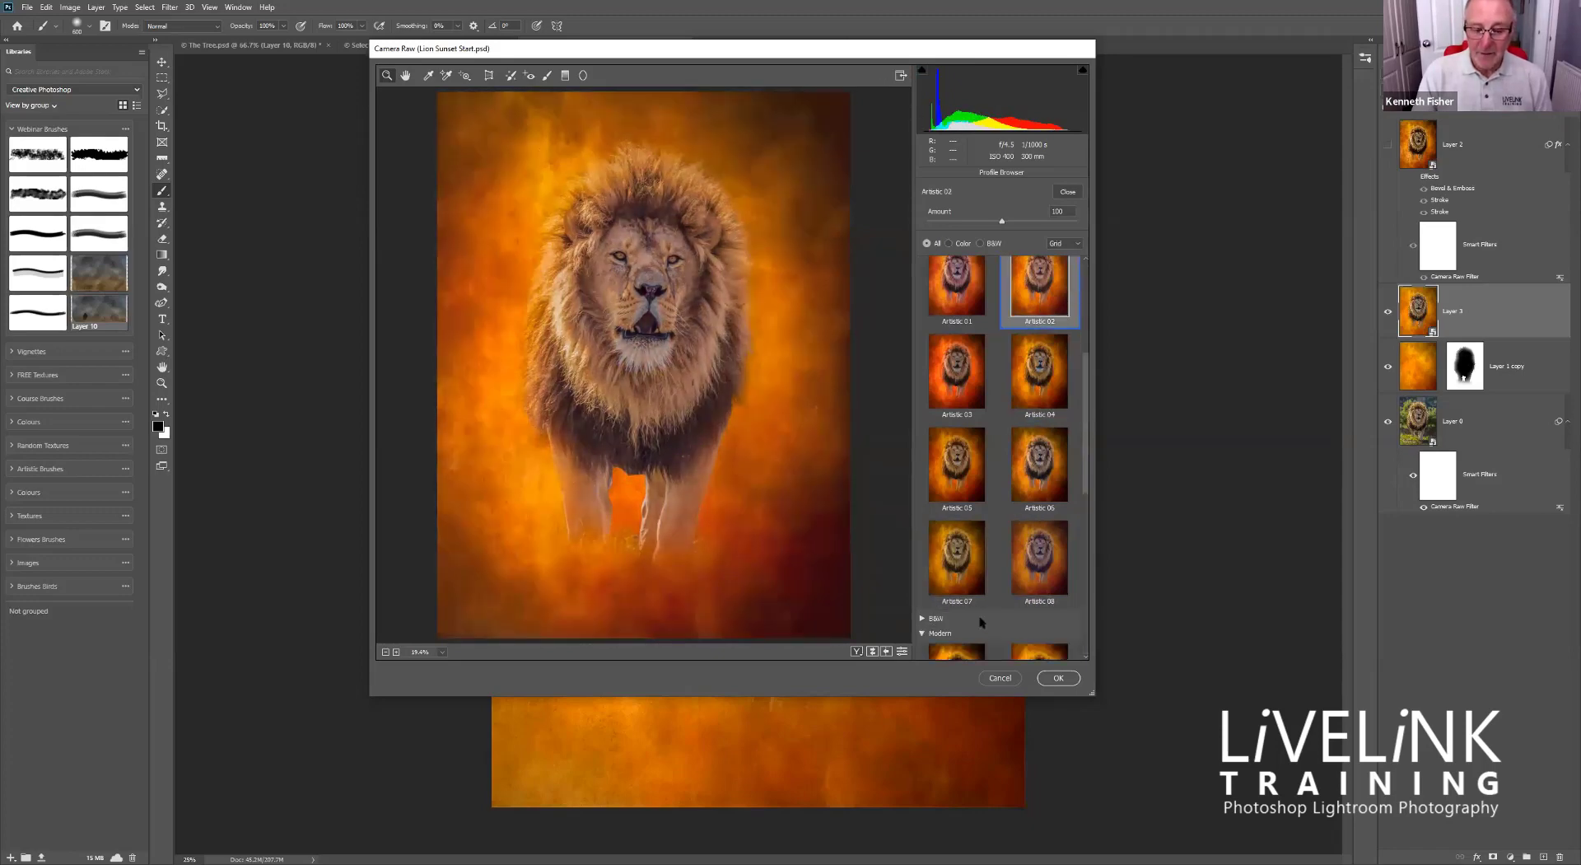
{"action": "left_click_drag", "start_coordinate": [1084, 409], "coordinate": [1070, 564]}
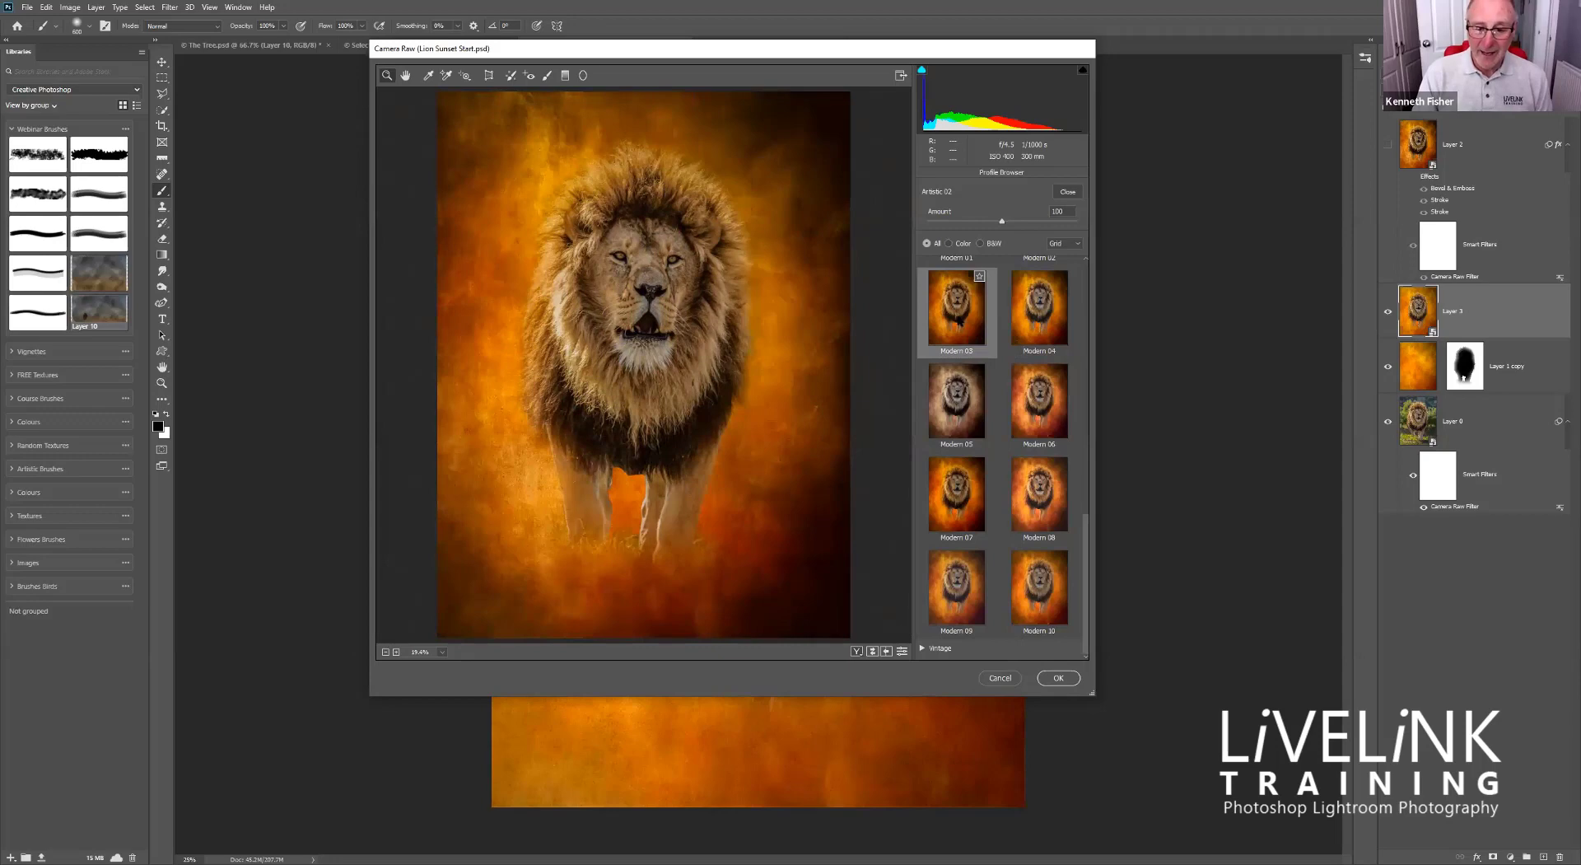
{"action": "left_click", "coordinate": [956, 323]}
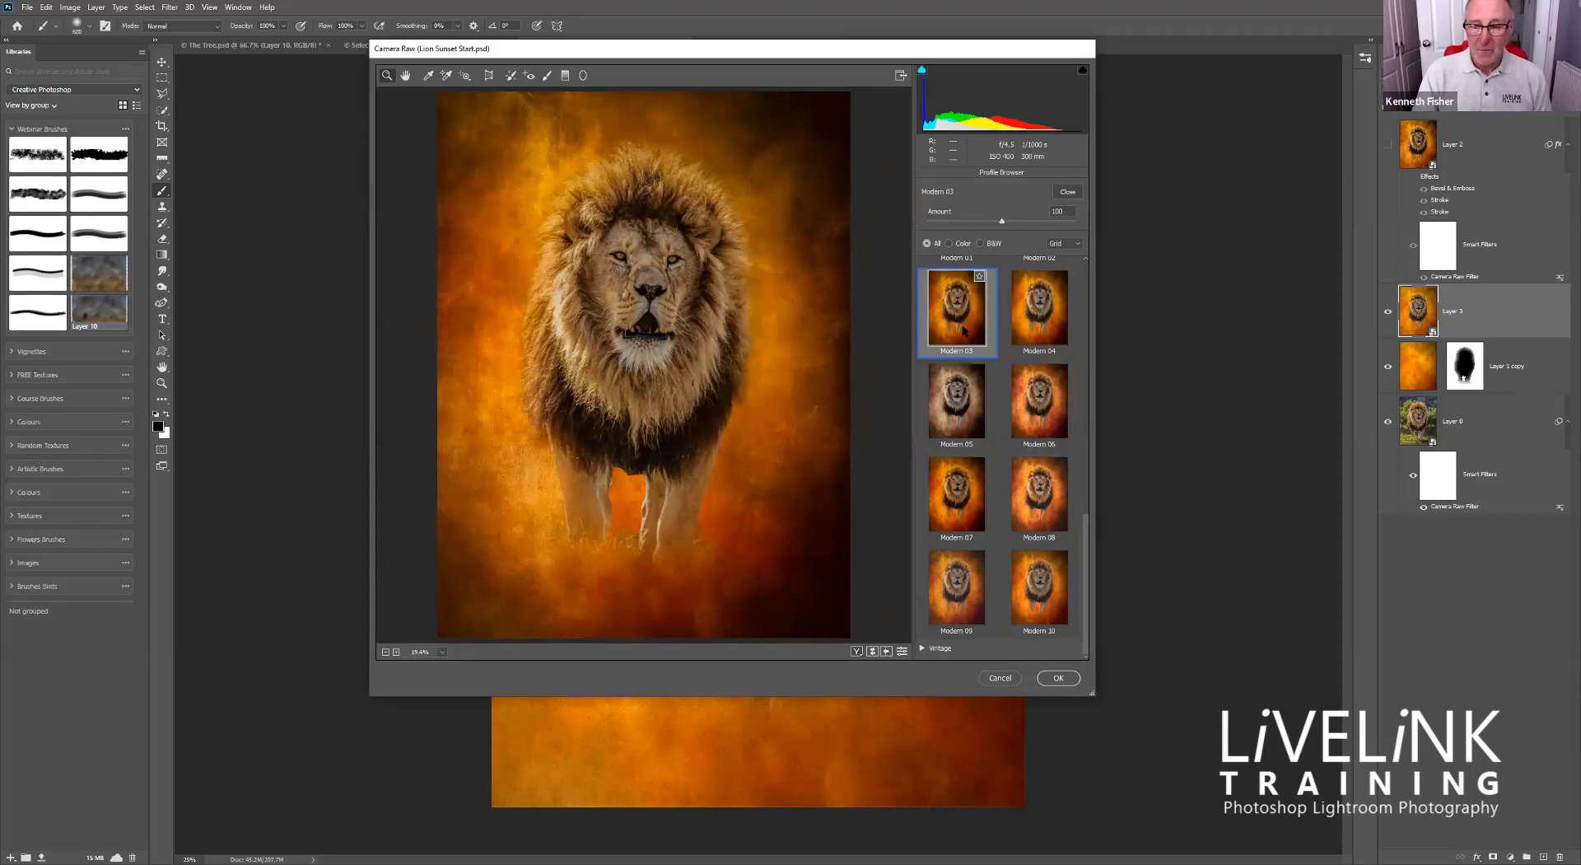
{"action": "left_click", "coordinate": [1065, 679]}
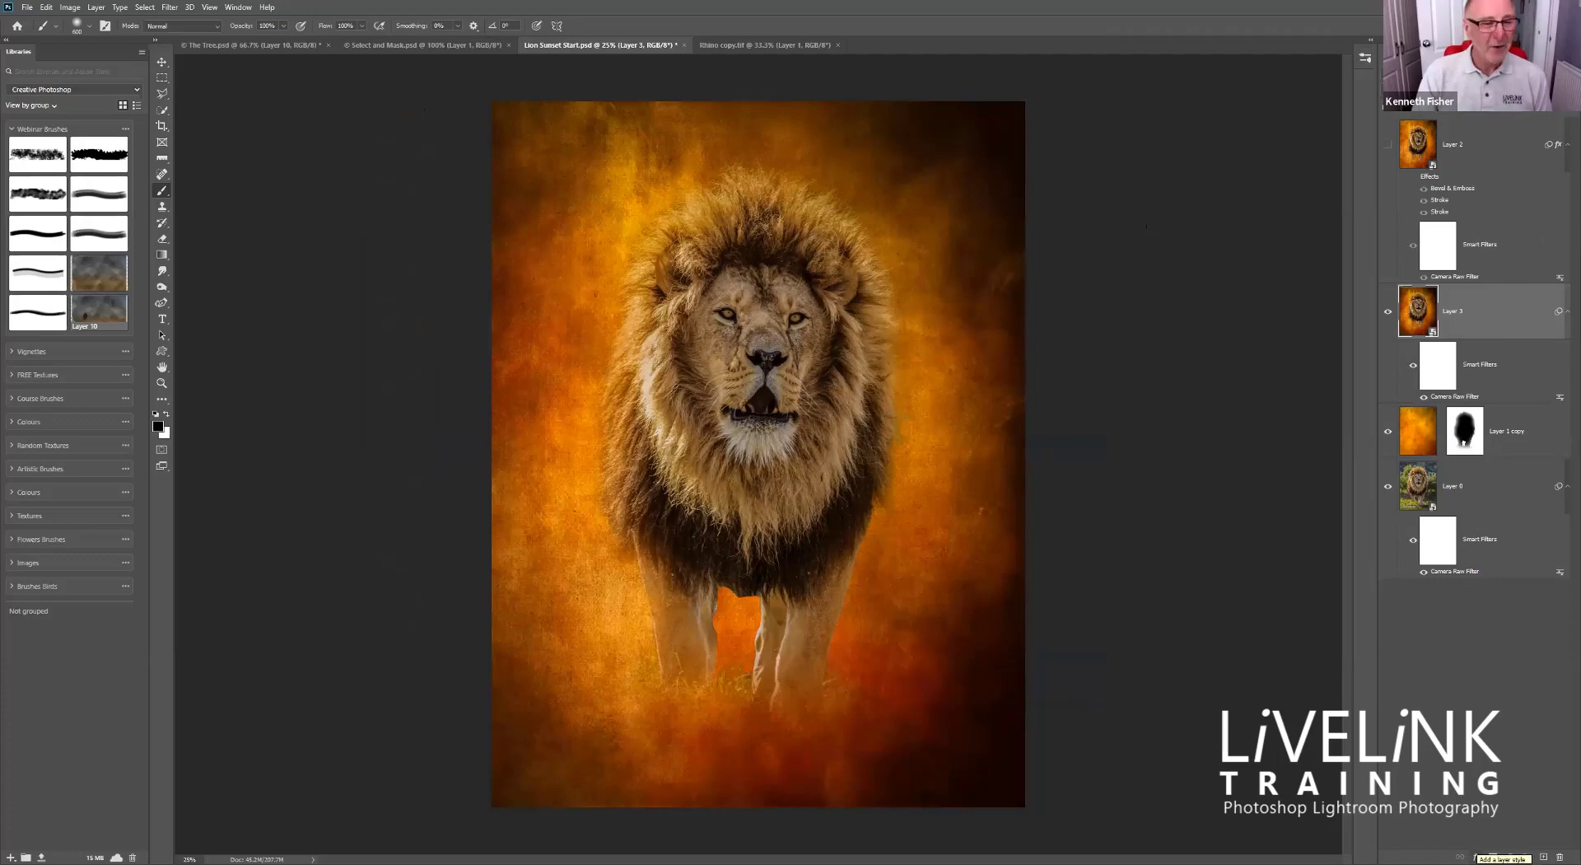
Add a Stroke effect to the stamped layer, compare the Outside and Inside positions, and set its position to Center
{"action": "left_click", "coordinate": [1476, 857]}
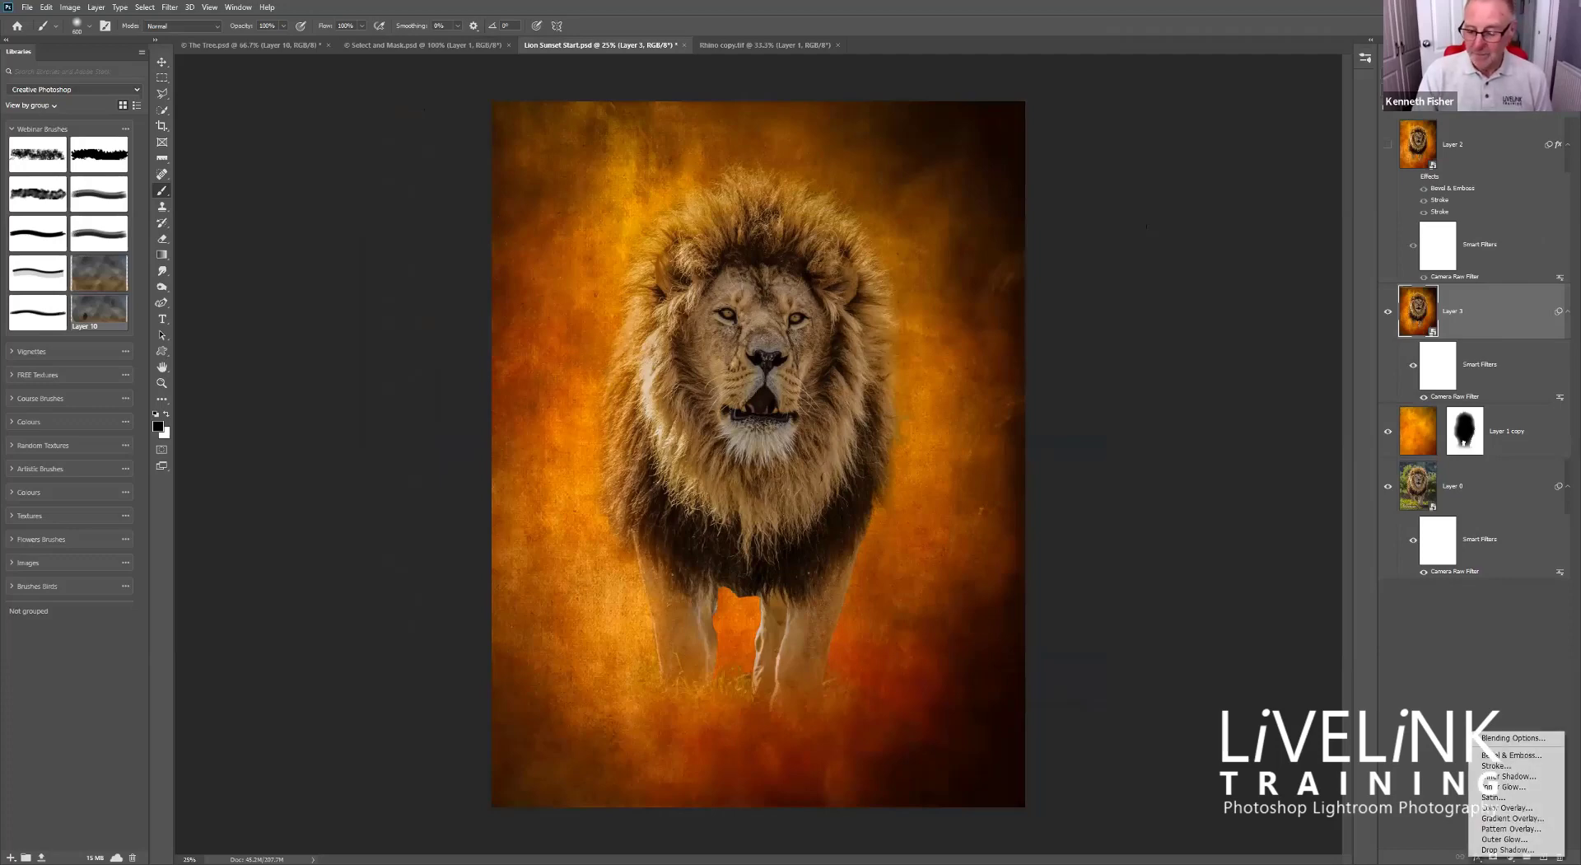
{"action": "left_click", "coordinate": [1498, 766]}
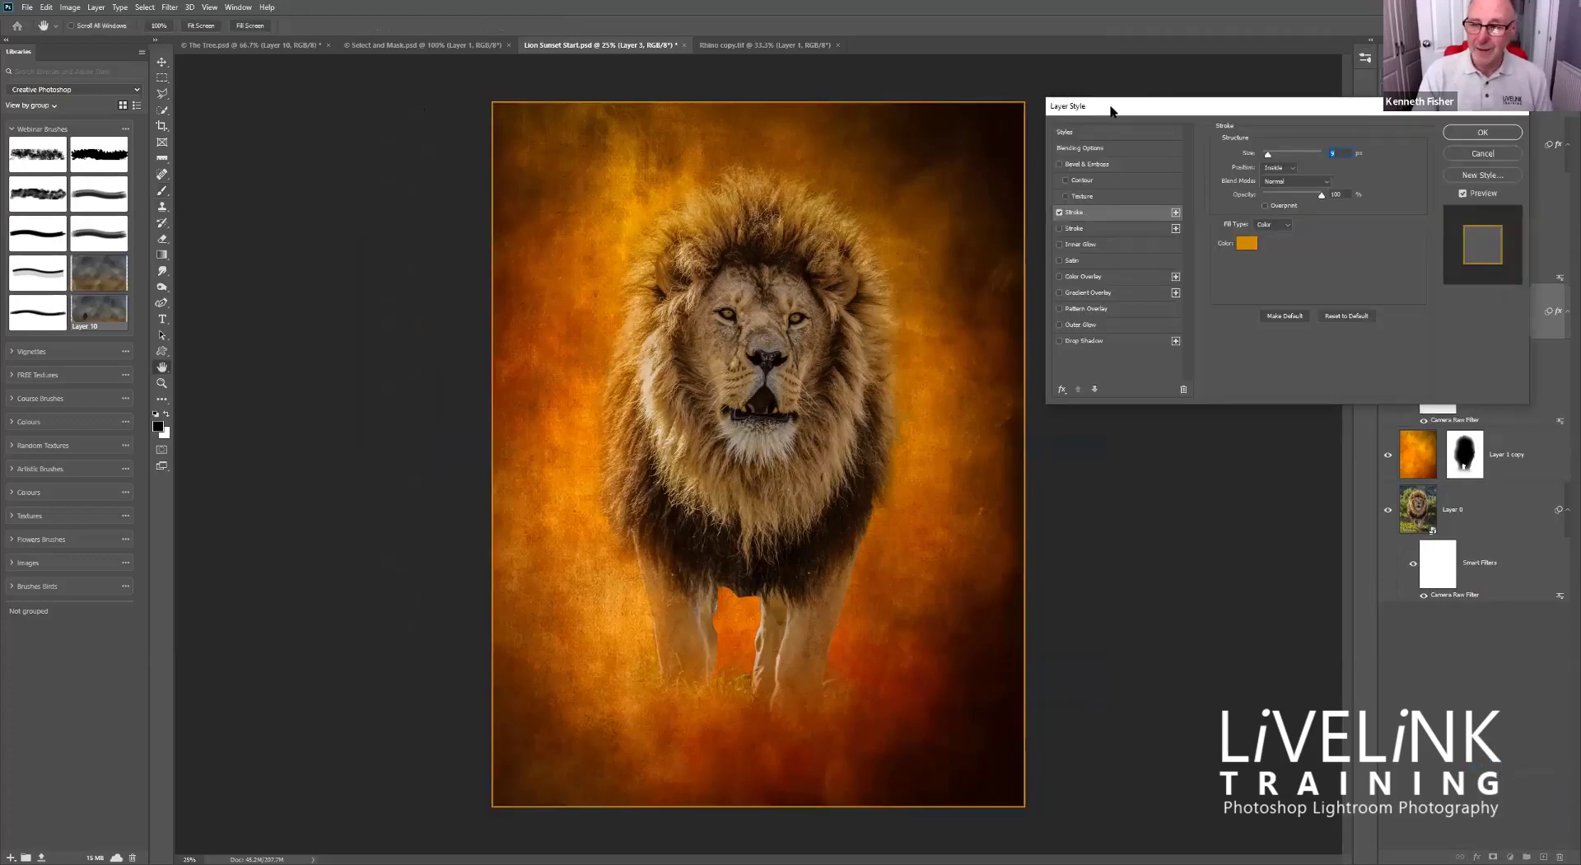
{"action": "left_click_drag", "start_coordinate": [1111, 111], "coordinate": [1107, 147]}
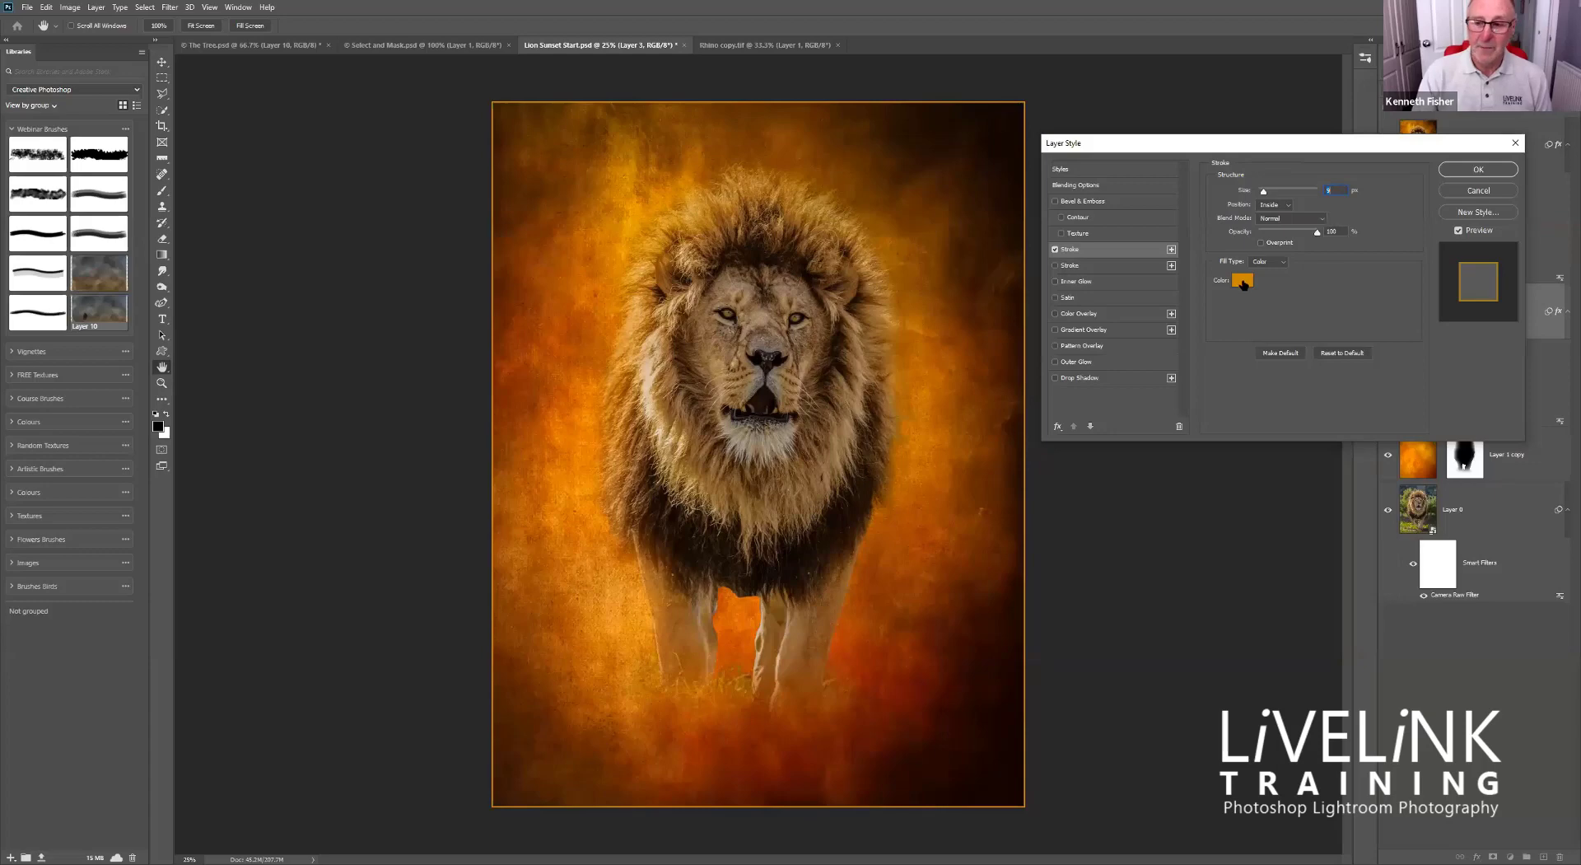
{"action": "left_click", "coordinate": [1287, 206]}
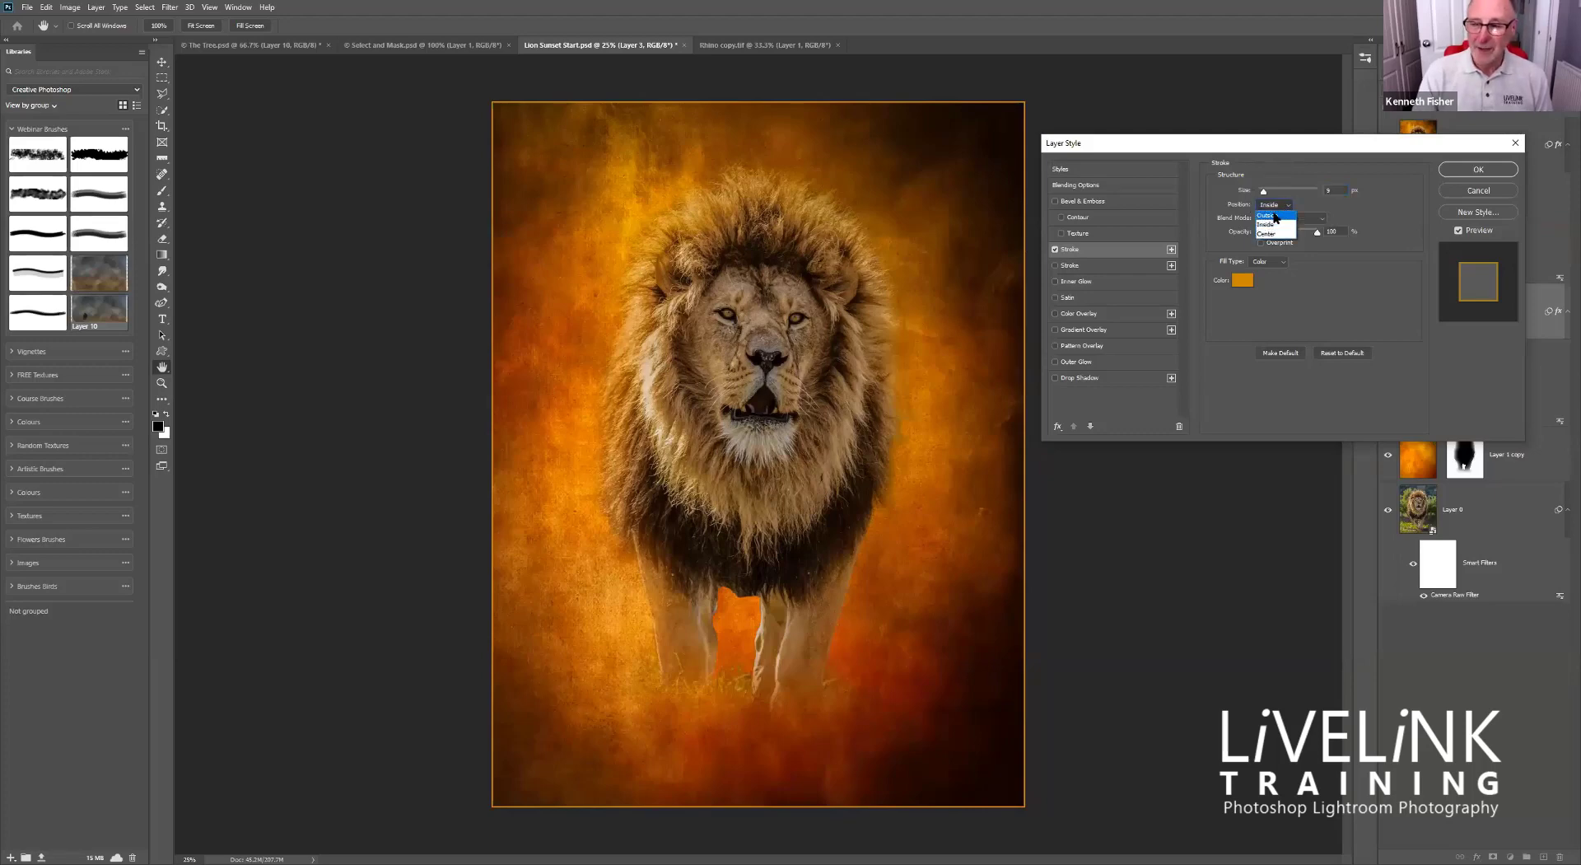
{"action": "left_click", "coordinate": [1272, 216]}
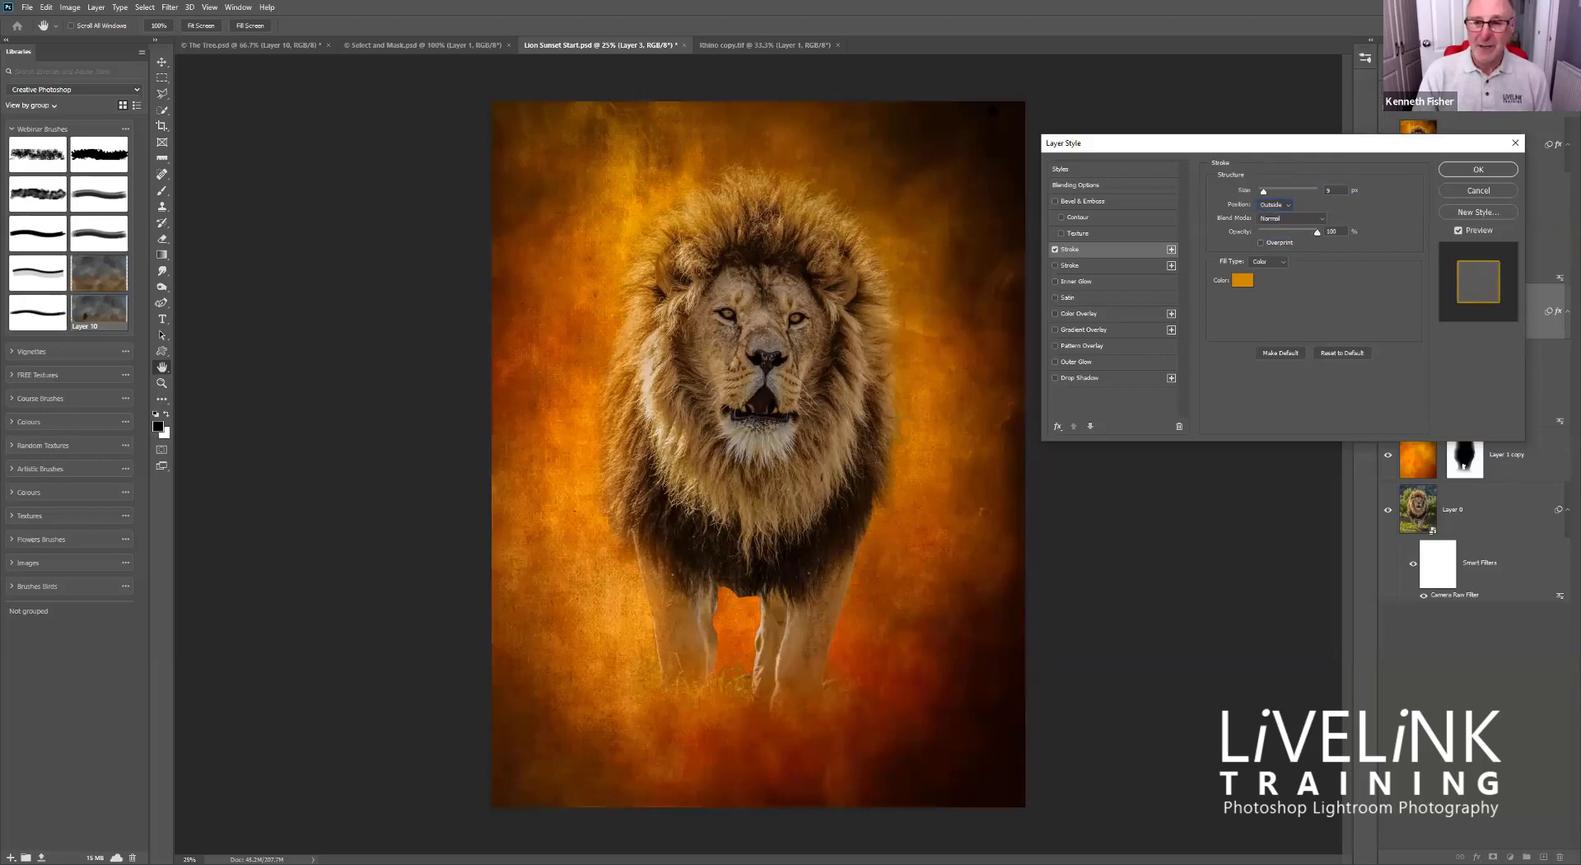
{"action": "left_click", "coordinate": [1283, 205]}
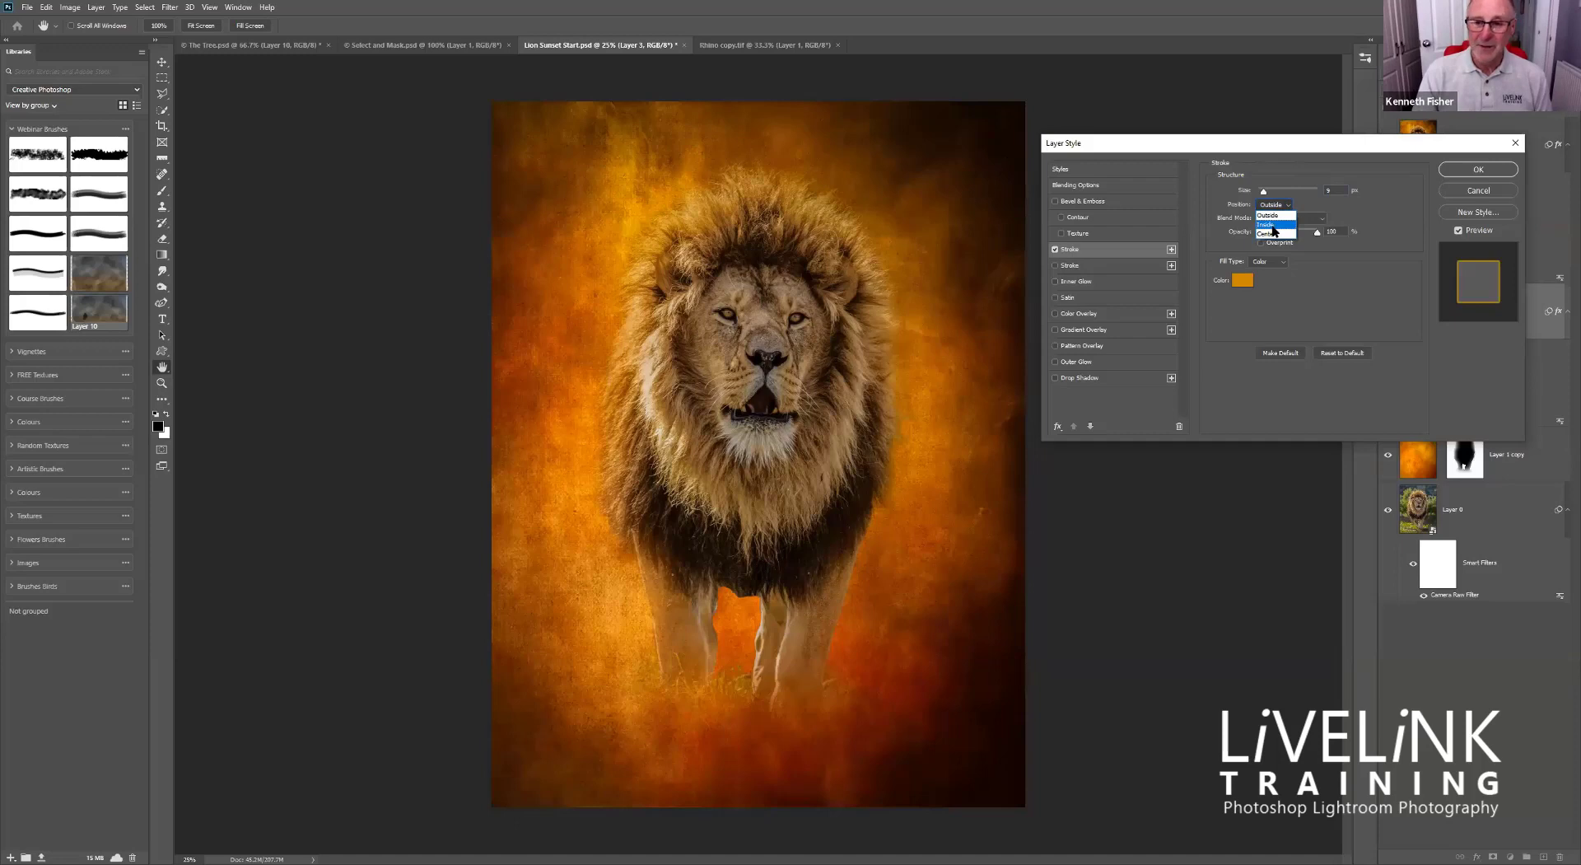
{"action": "left_click", "coordinate": [1272, 225]}
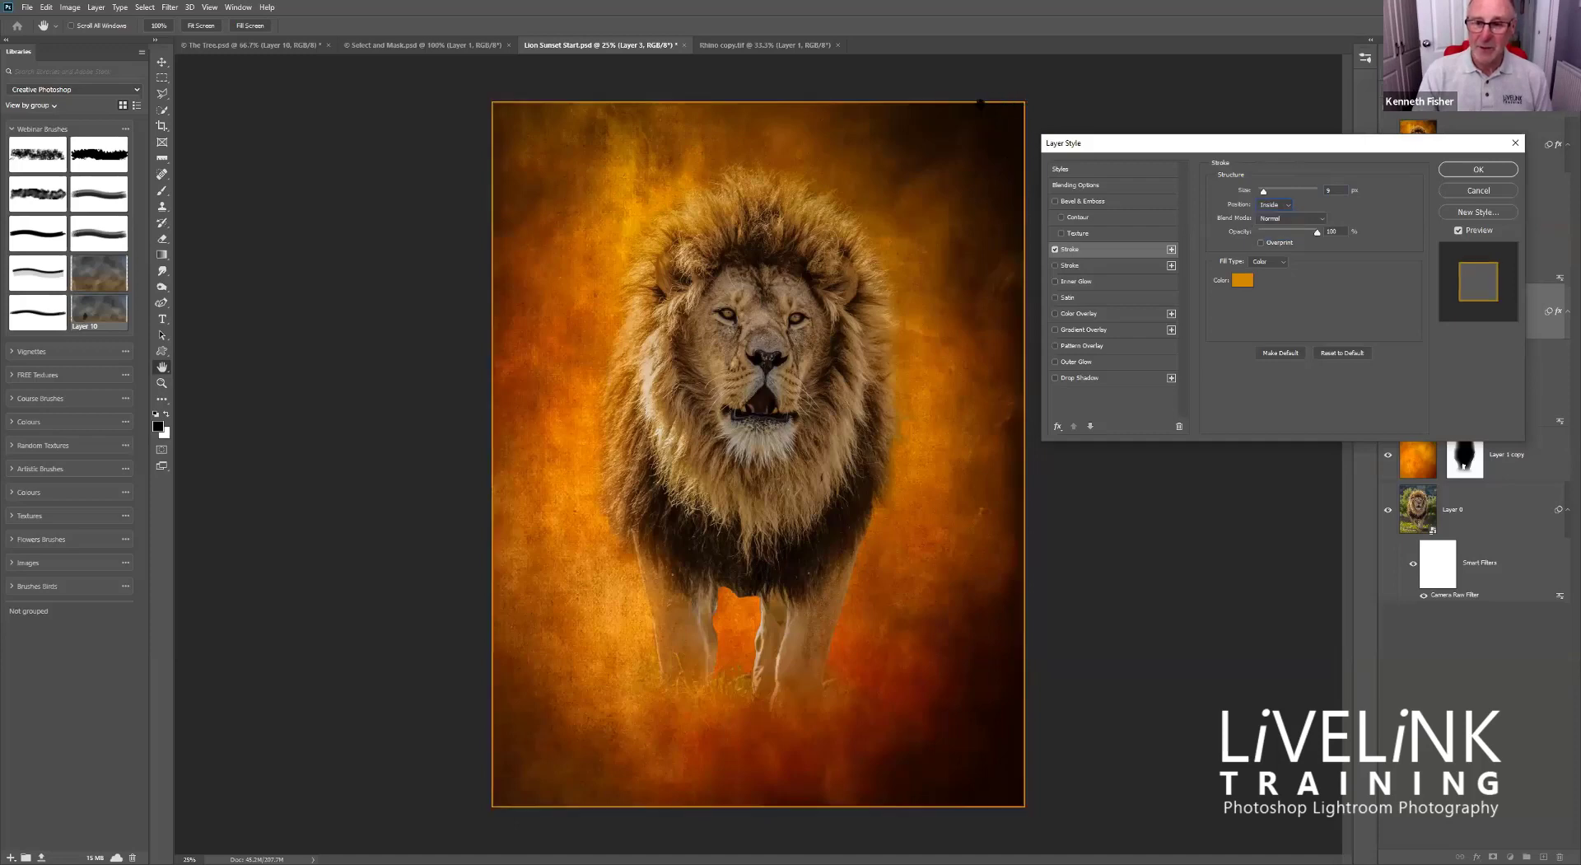
{"action": "left_click", "coordinate": [1287, 205]}
{"action": "left_click", "coordinate": [1274, 236]}
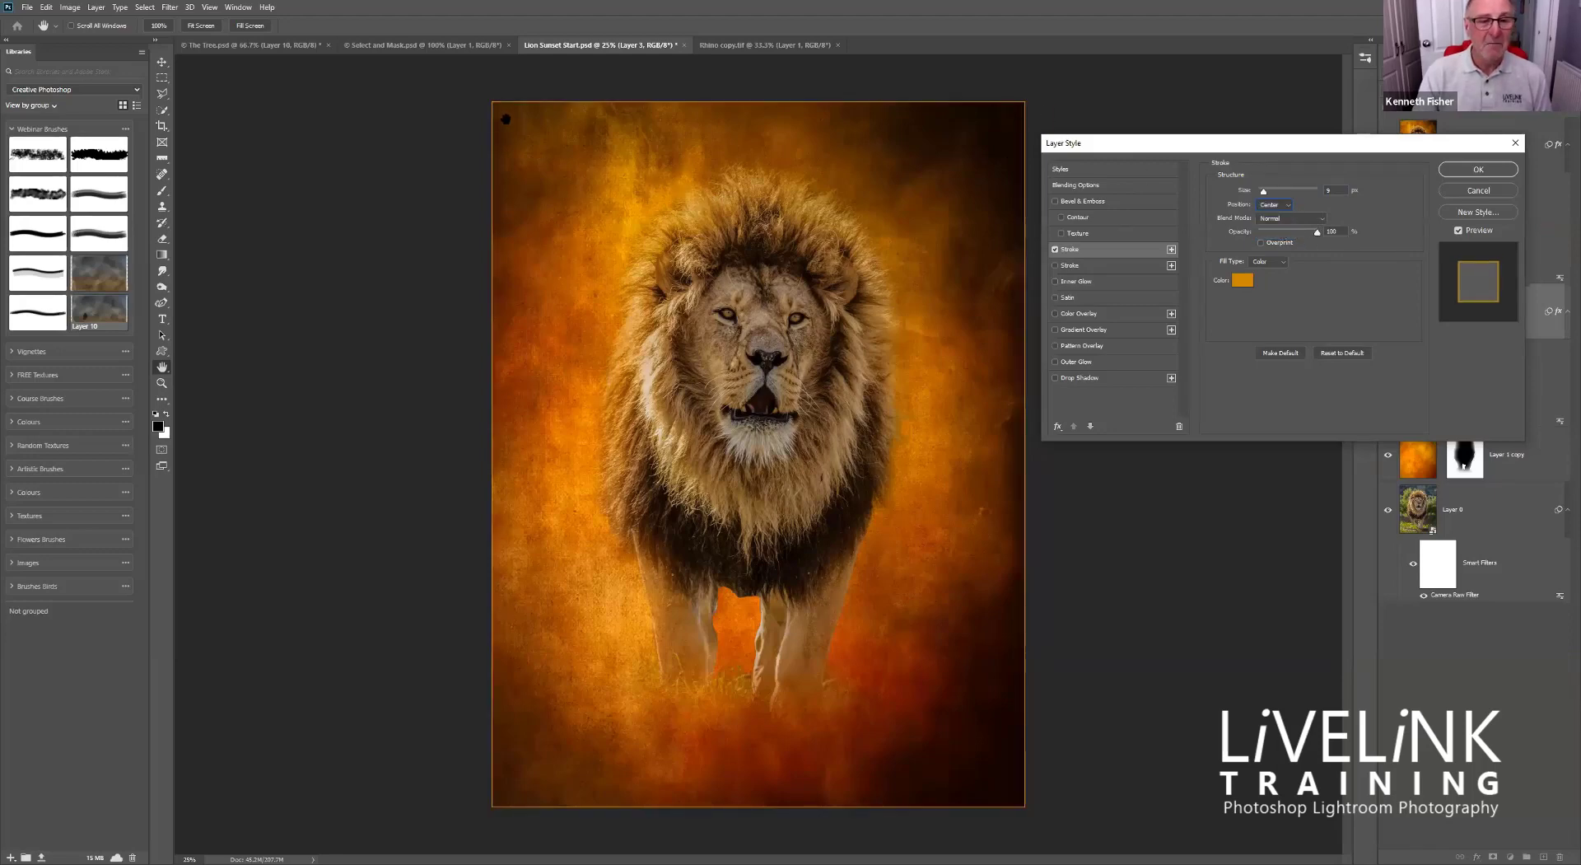
Try black and white for the stroke, and set its color to a dark orange sampled from the textured background (#7a5019)
{"action": "left_click", "coordinate": [1243, 282]}
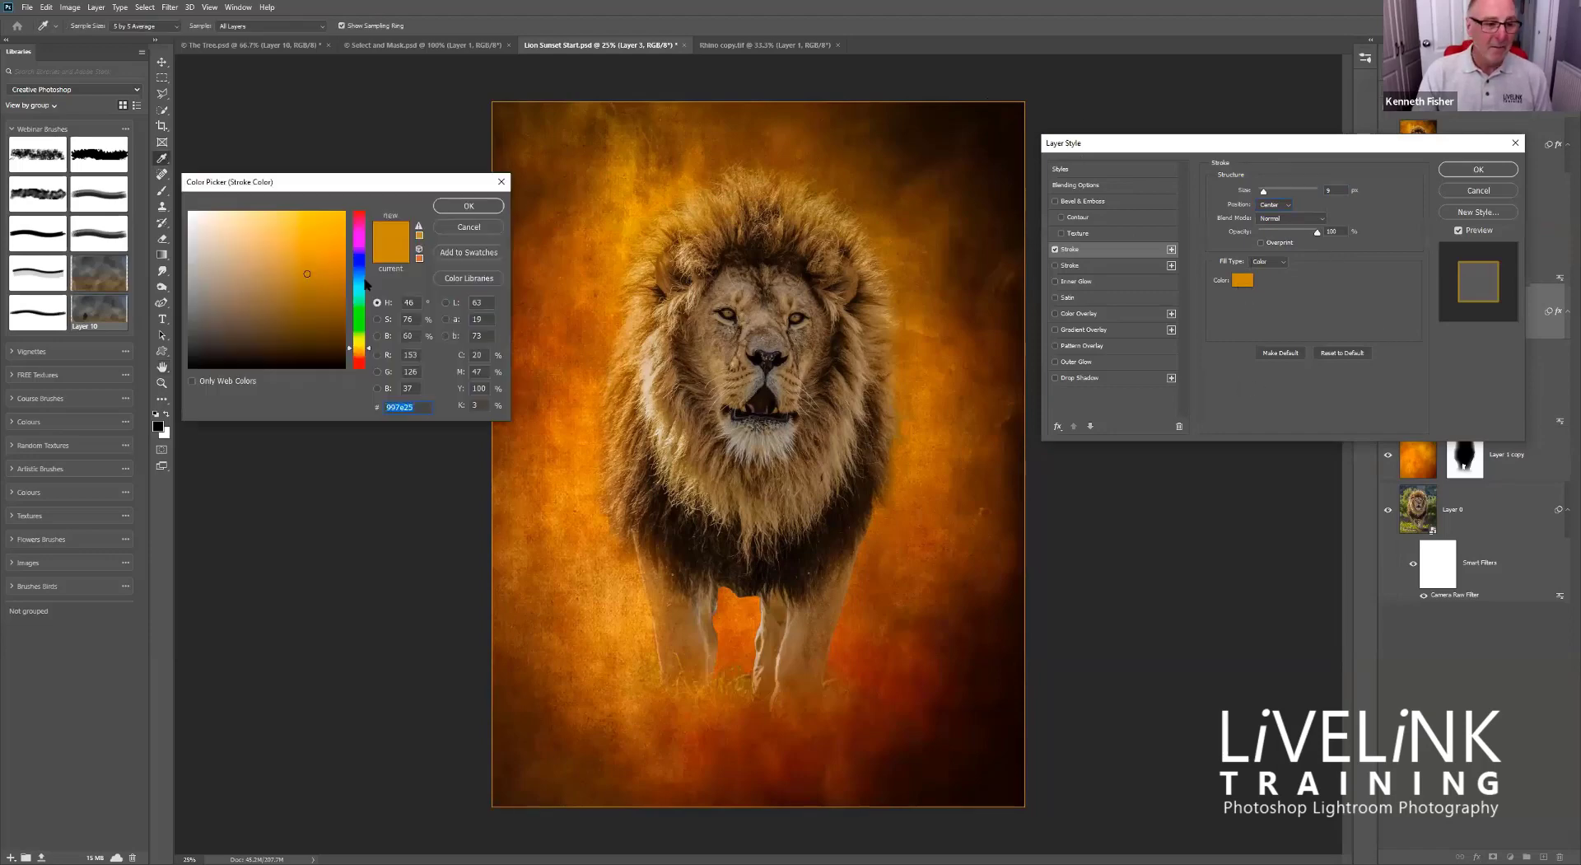
{"action": "left_click", "coordinate": [193, 365]}
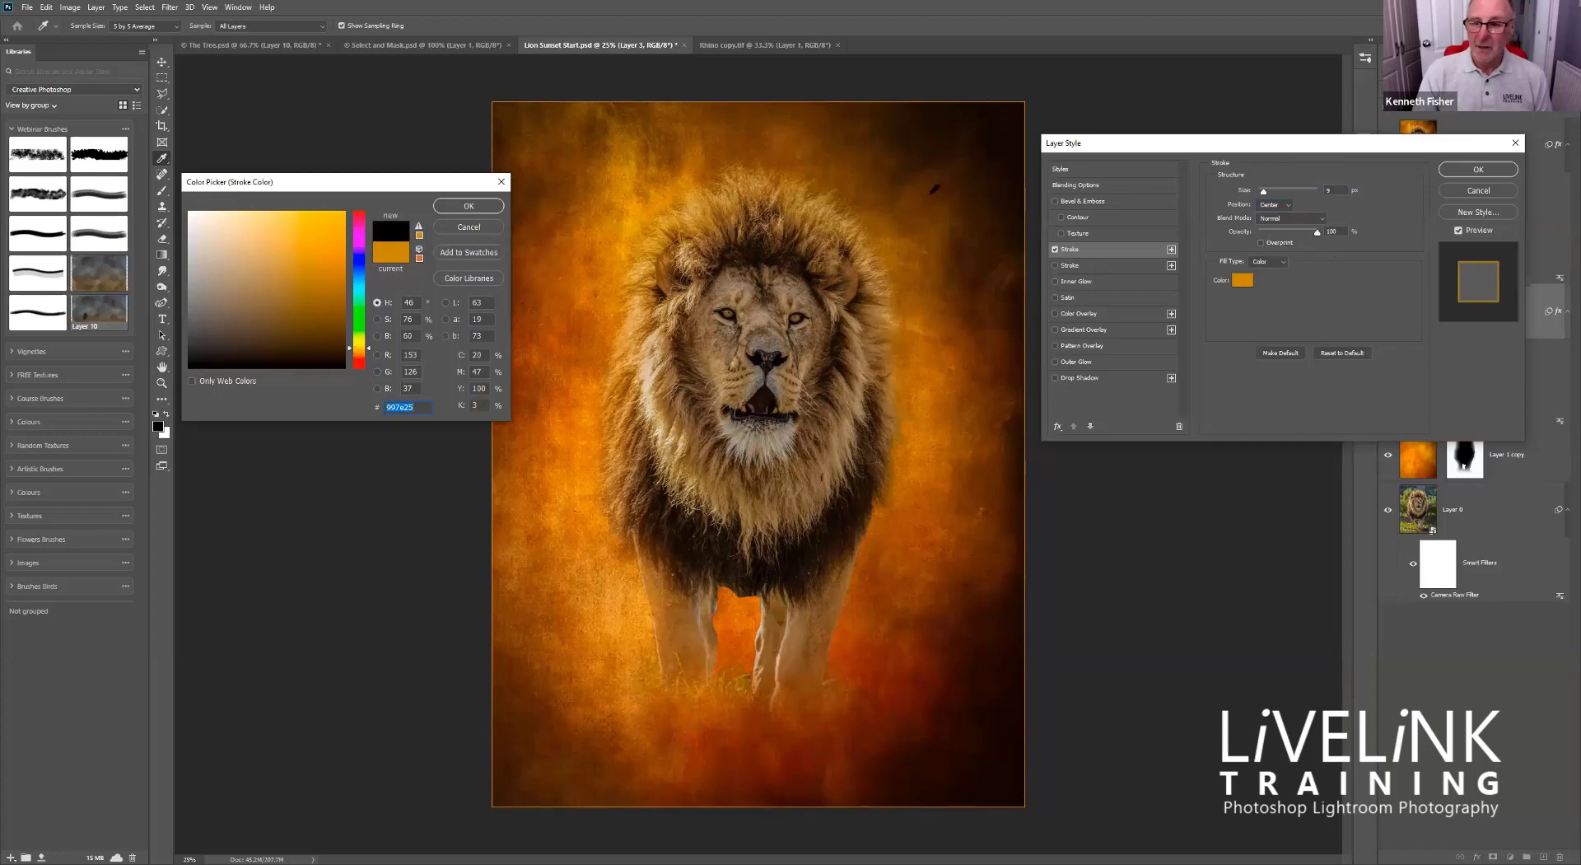
{"action": "left_click", "coordinate": [190, 212]}
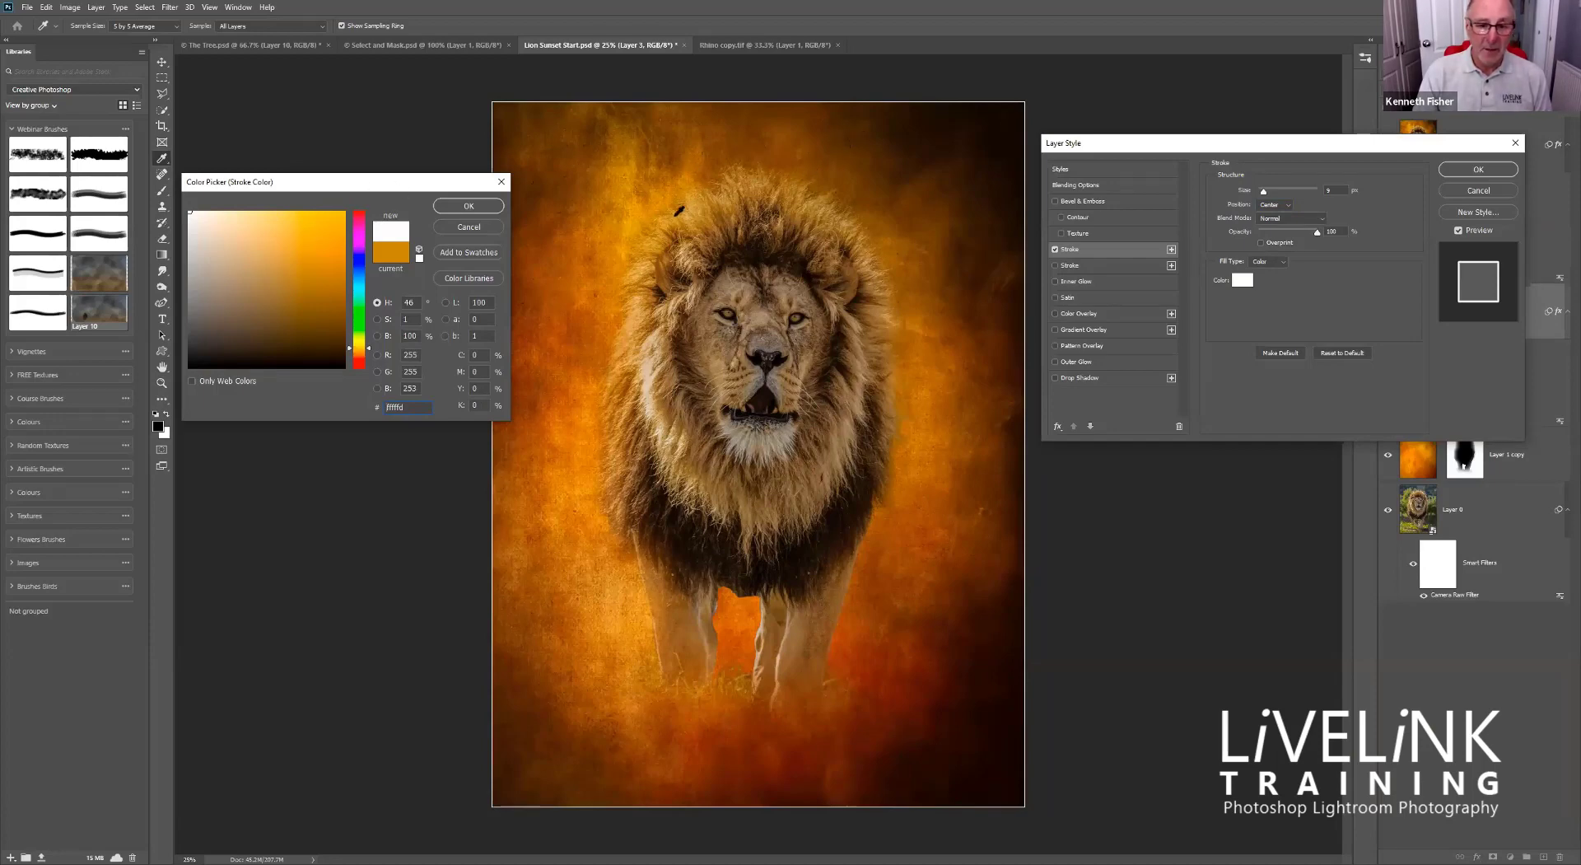
{"action": "left_click", "coordinate": [585, 260]}
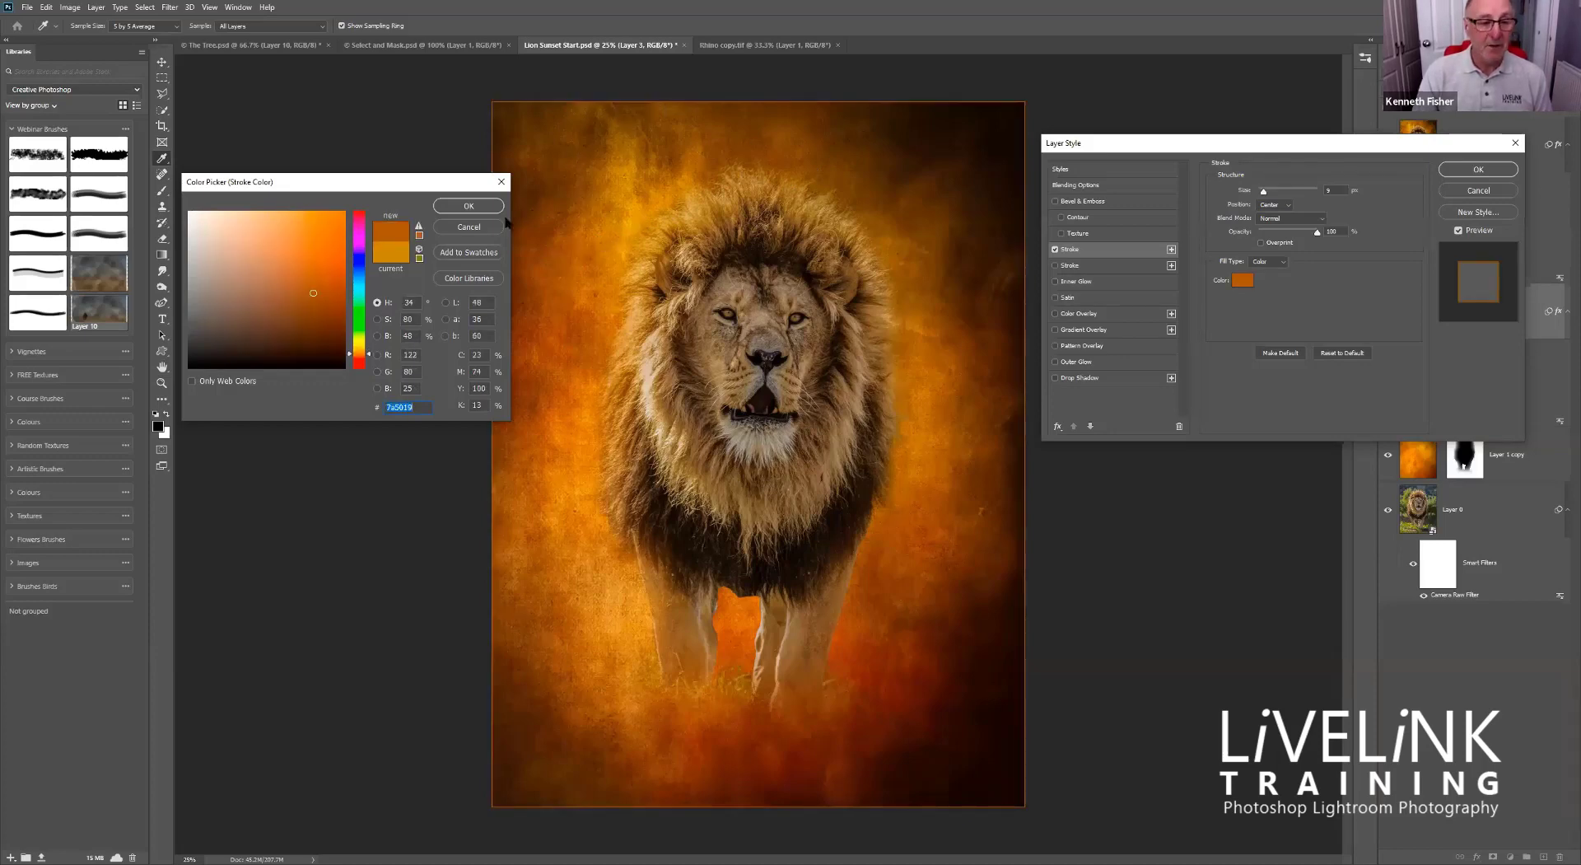
{"action": "left_click", "coordinate": [469, 206]}
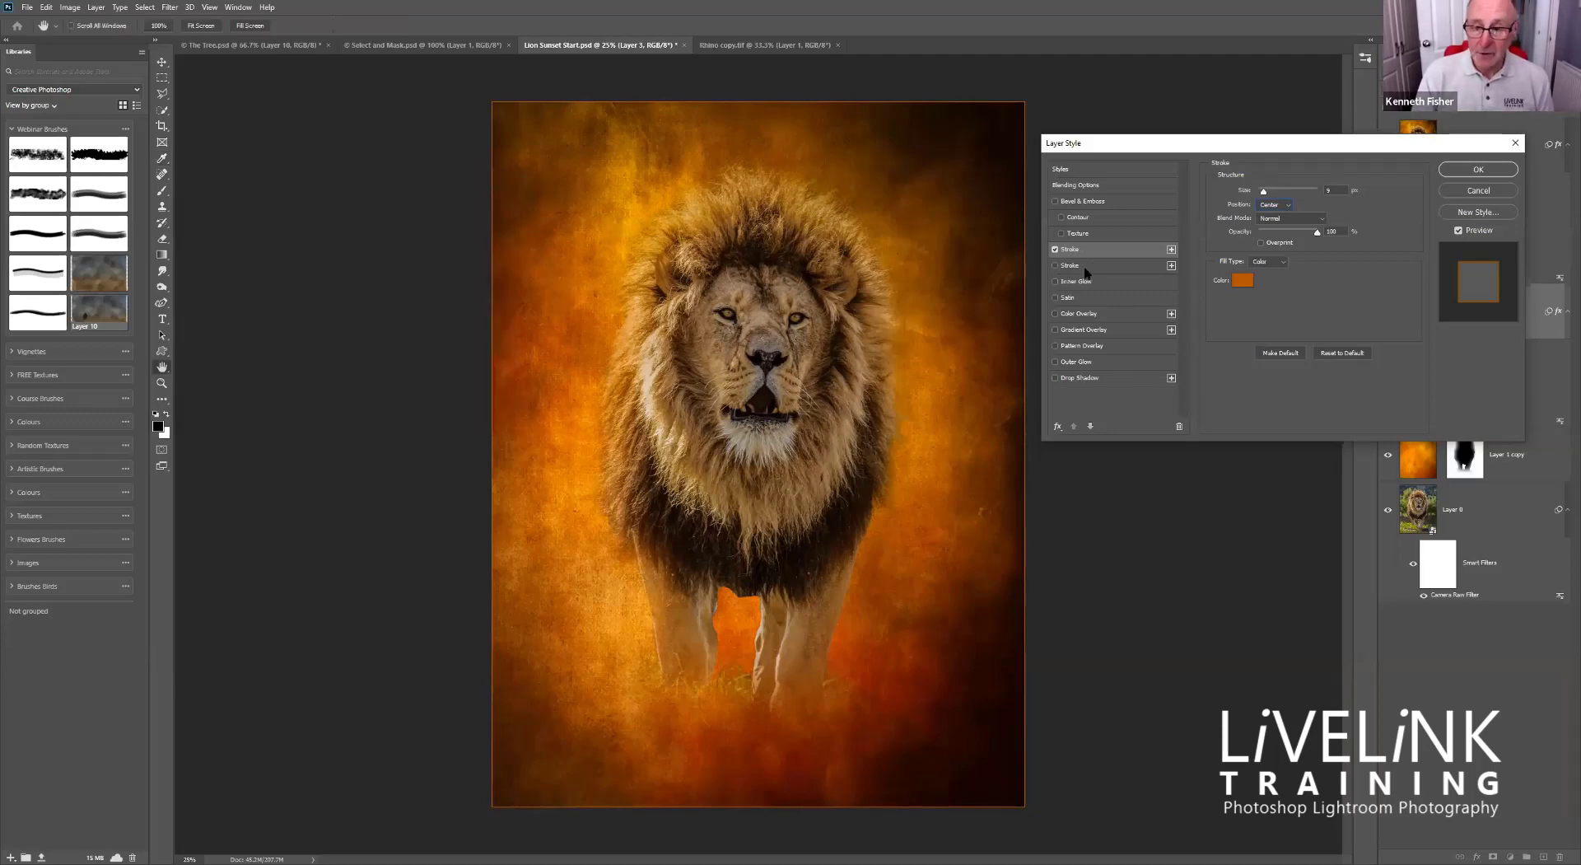
Add a second inside Stroke of about 81 px, colored with a golden tone sampled from the lion's mane (#b4a162), and apply the layer style
{"action": "left_click", "coordinate": [1127, 264]}
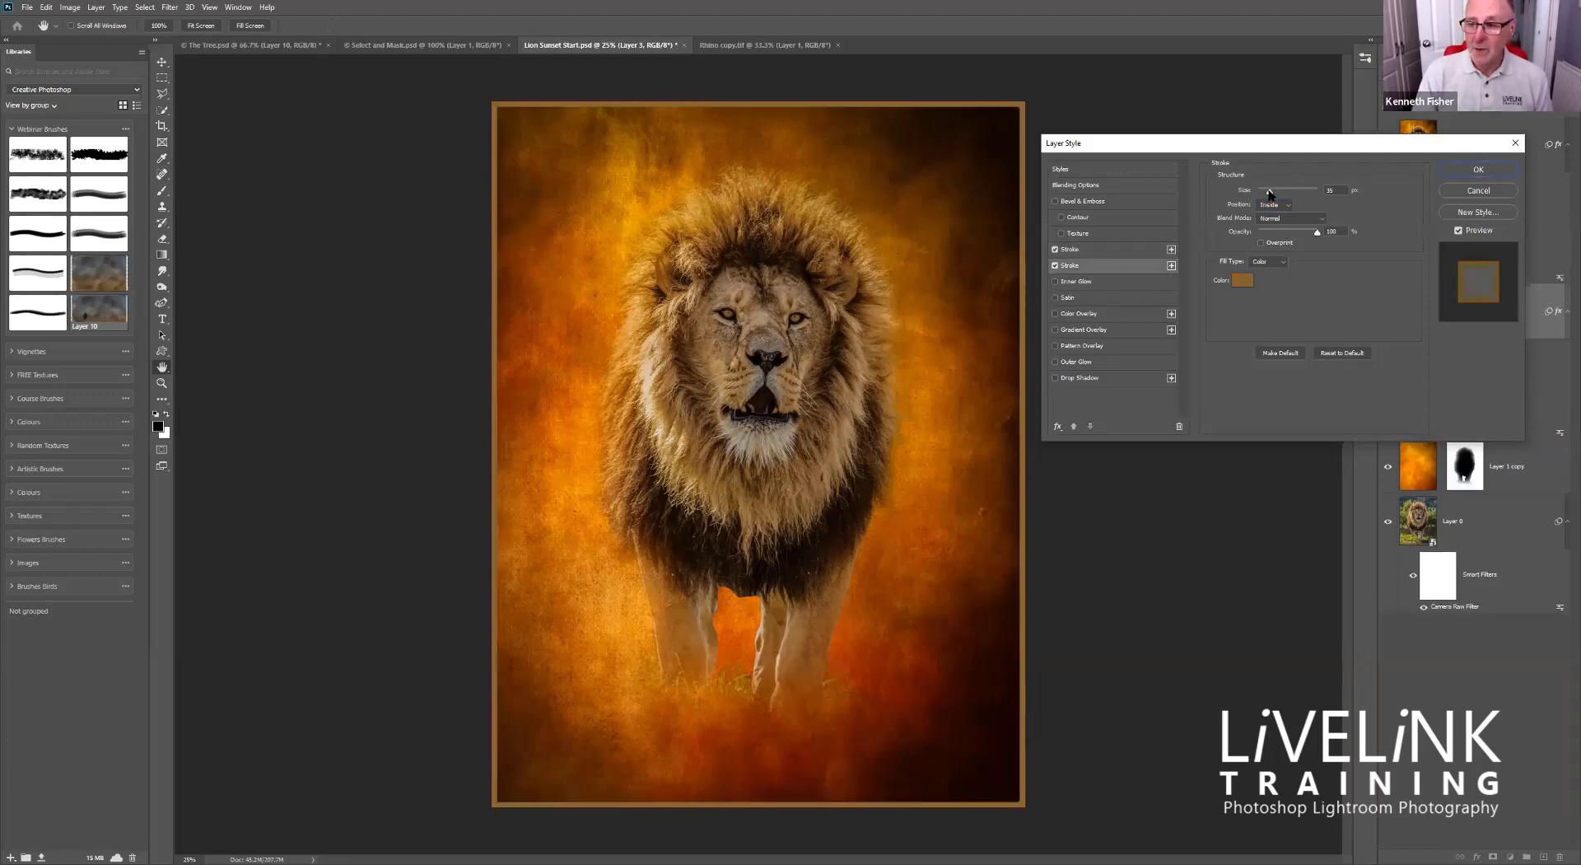
{"action": "left_click_drag", "start_coordinate": [1269, 194], "coordinate": [1281, 193]}
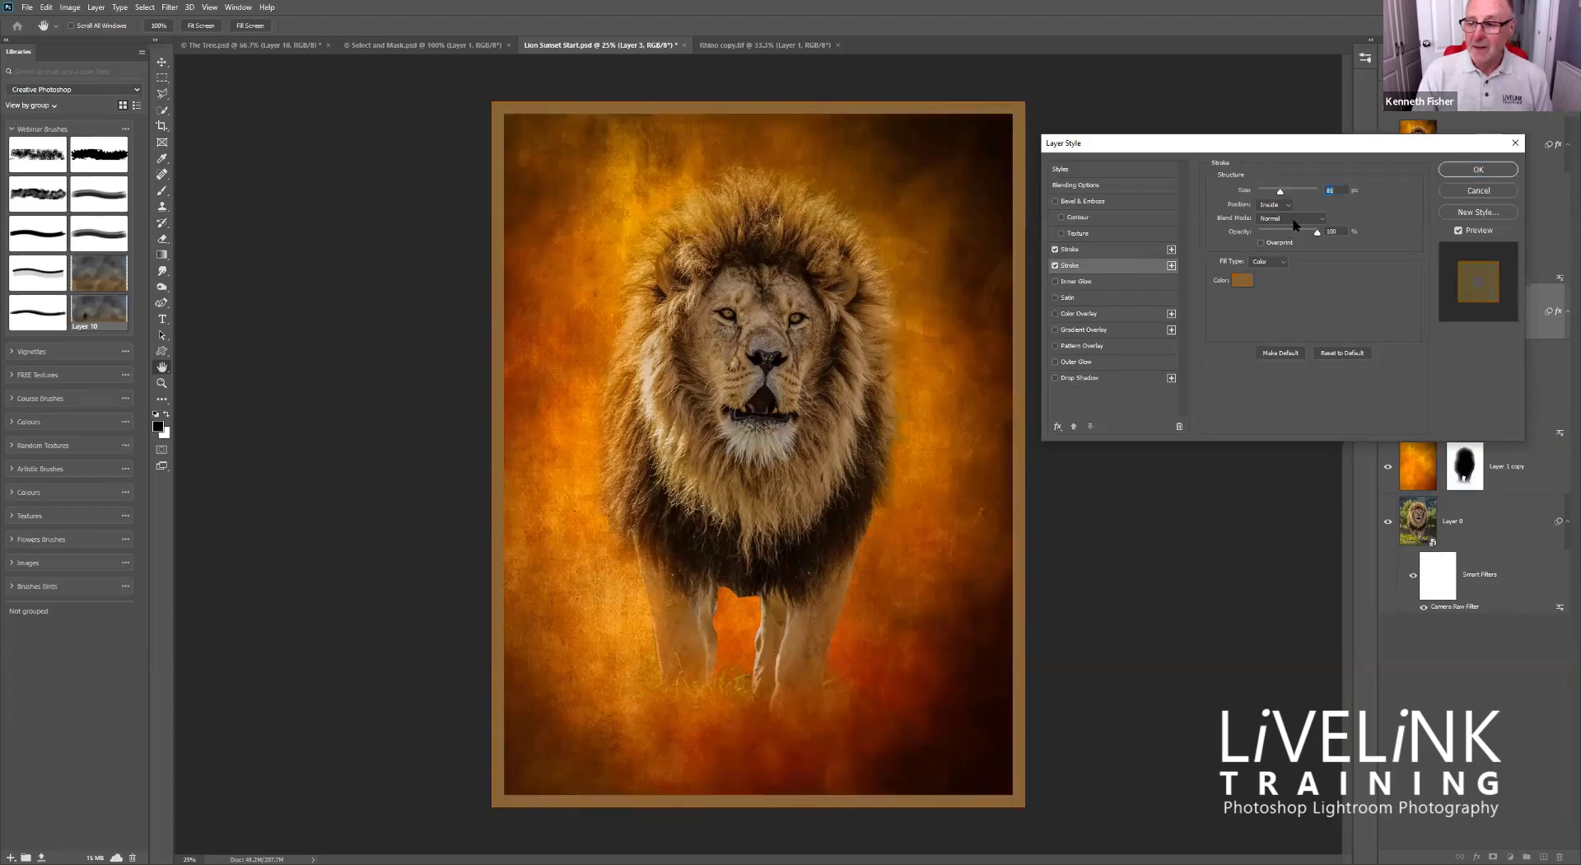
{"action": "left_click", "coordinate": [1242, 283]}
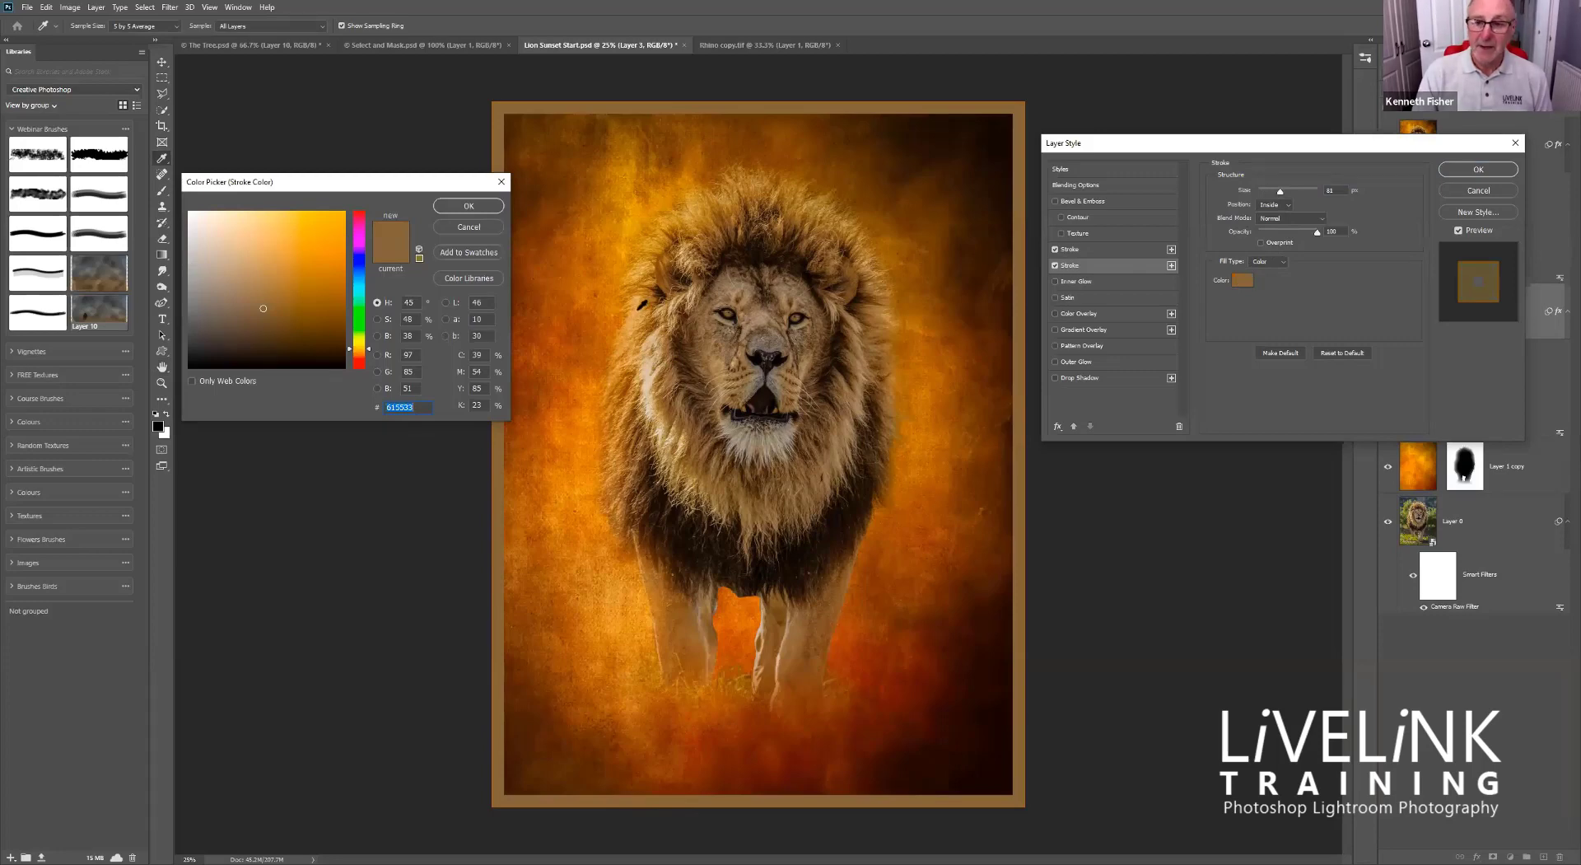
{"action": "left_click", "coordinate": [644, 304]}
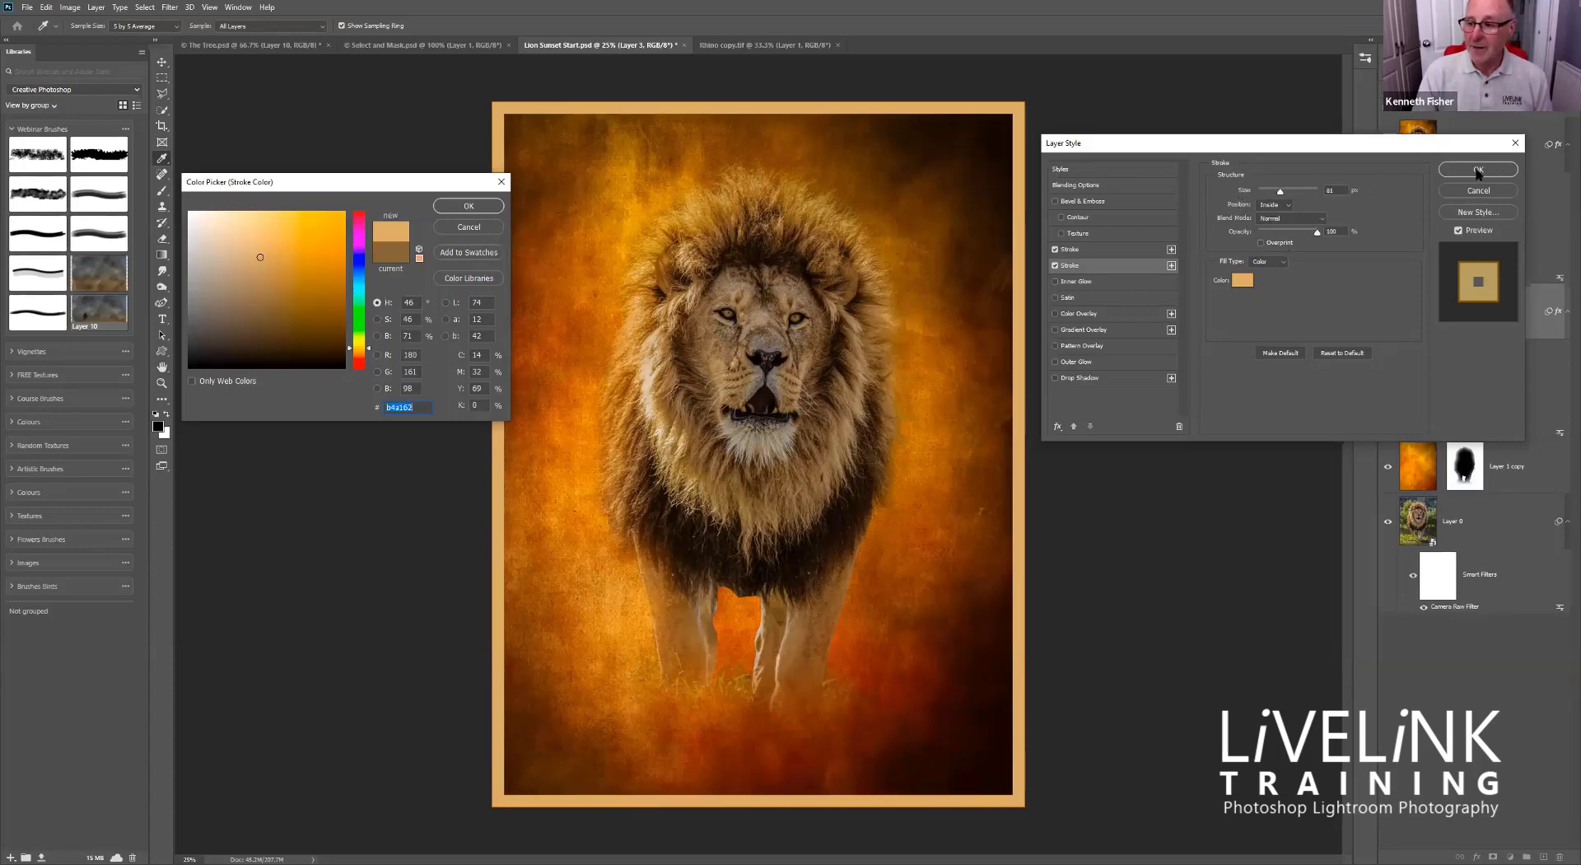
{"action": "left_click", "coordinate": [466, 206]}
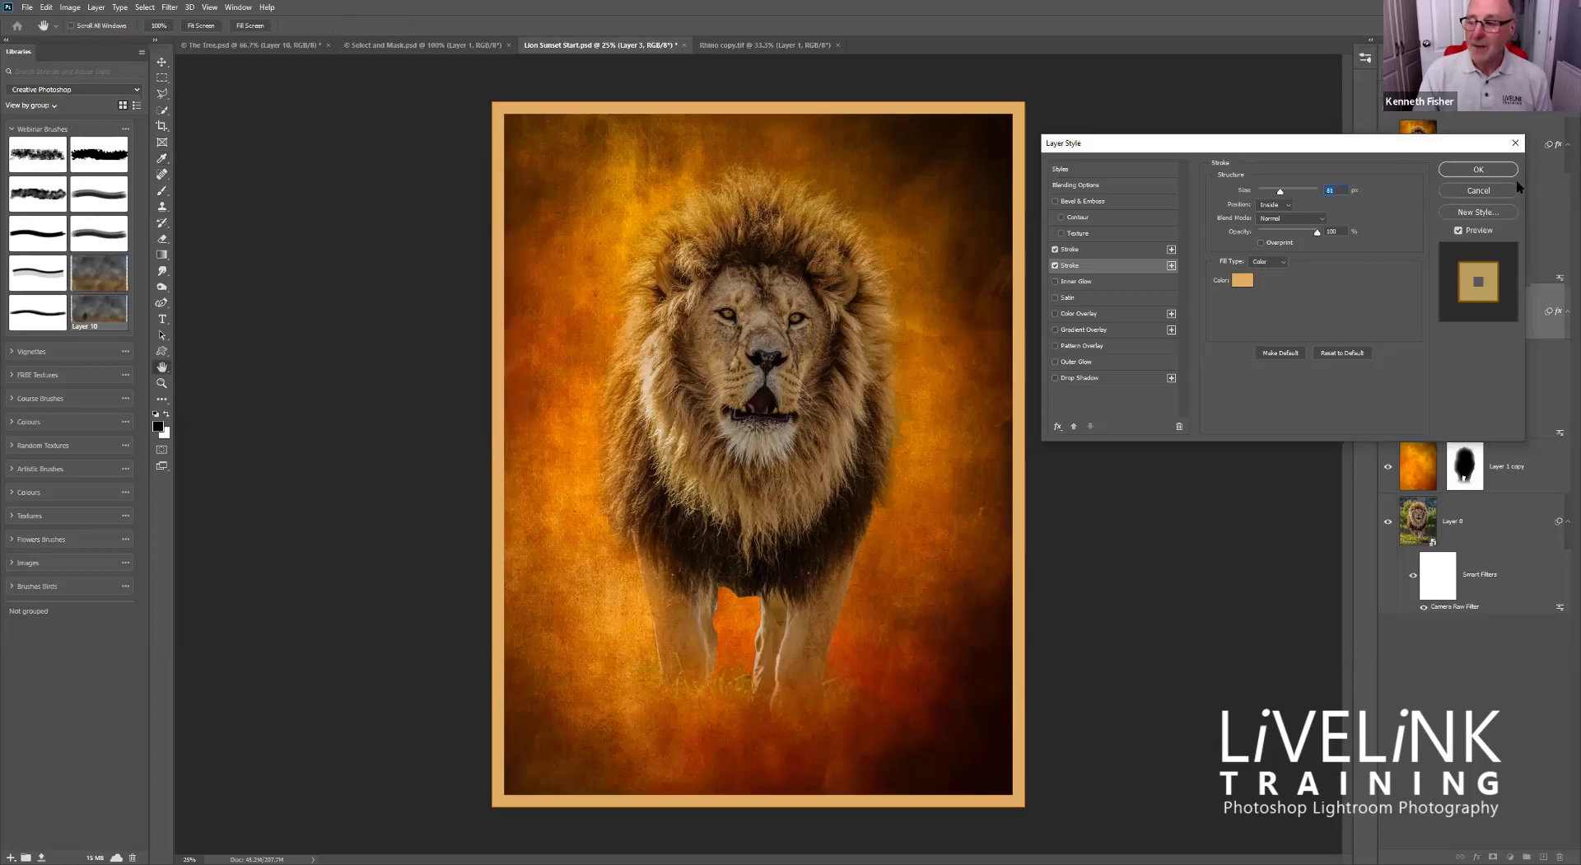
{"action": "left_click", "coordinate": [1478, 169]}
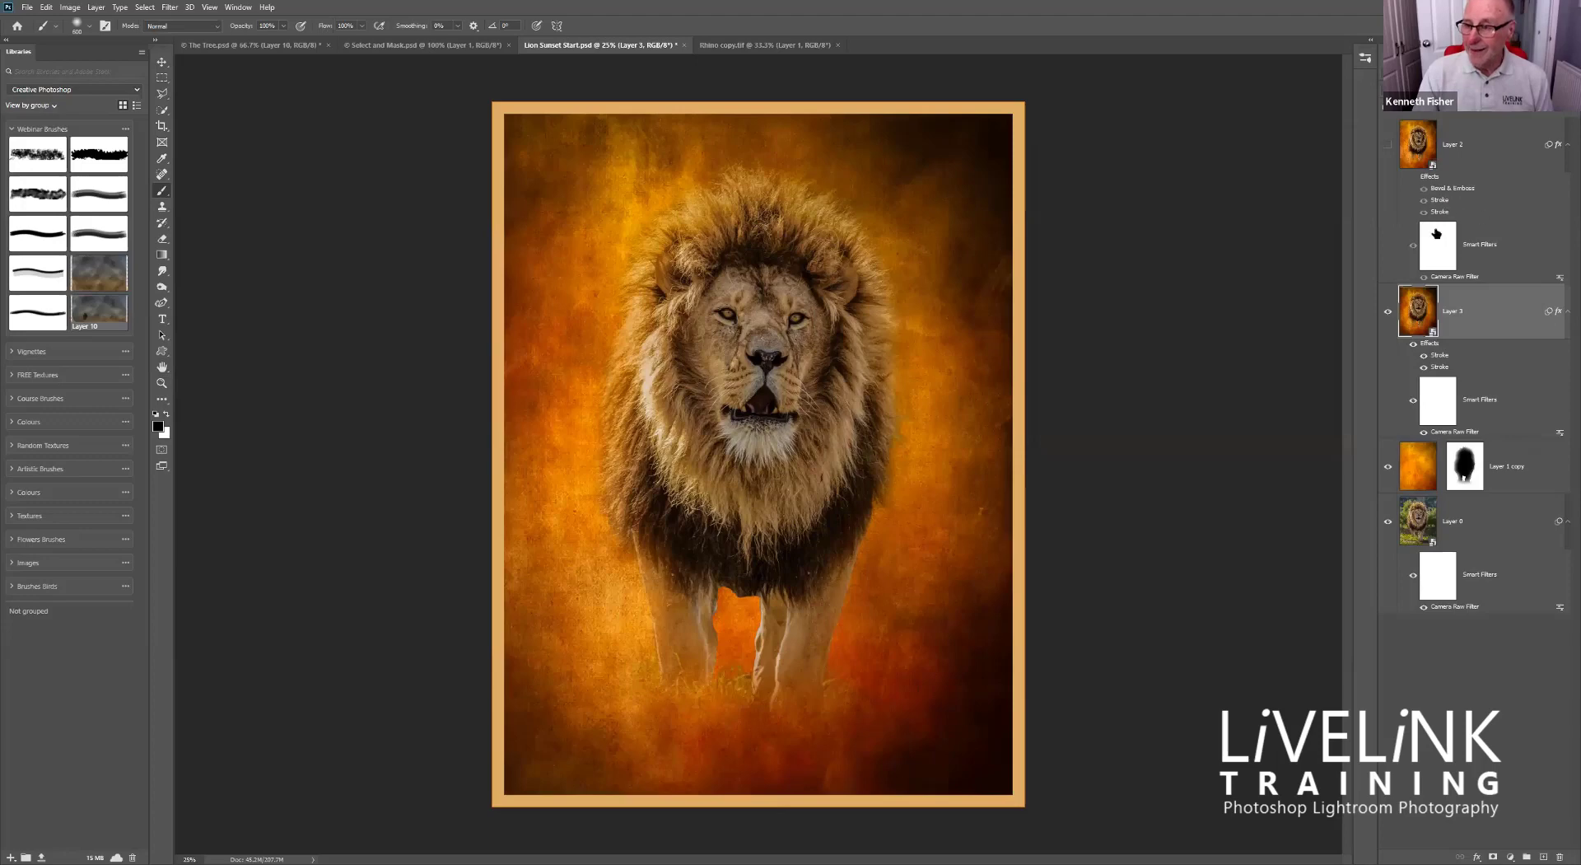
Widen the centered orange stroke to about 90 px, enable Bevel & Emboss with Contour, and apply the layer style
{"action": "double_click", "coordinate": [1437, 368]}
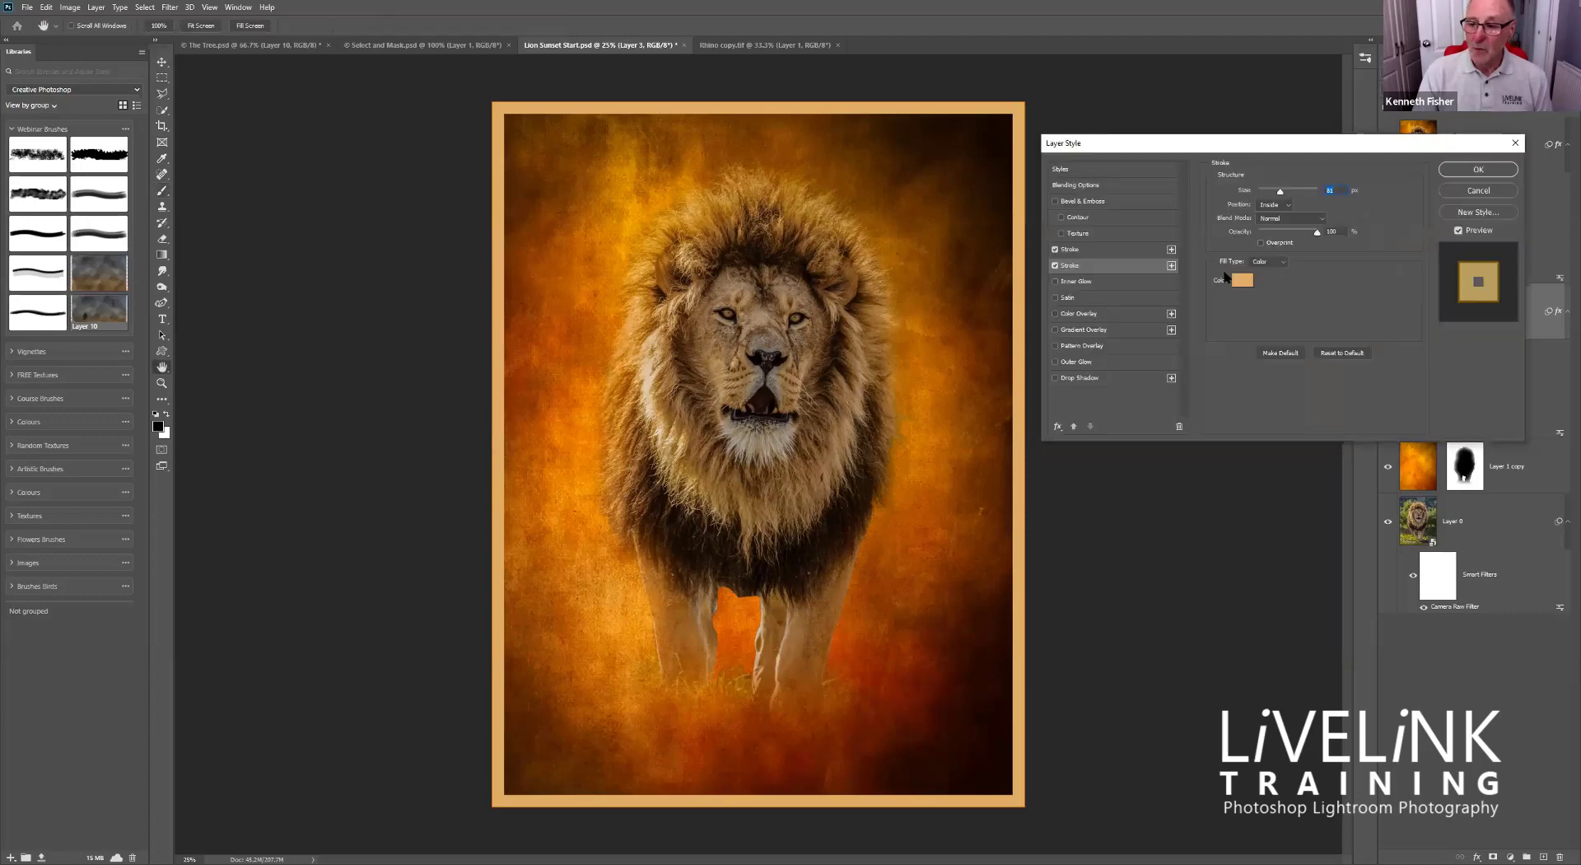
{"action": "left_click", "coordinate": [1104, 250]}
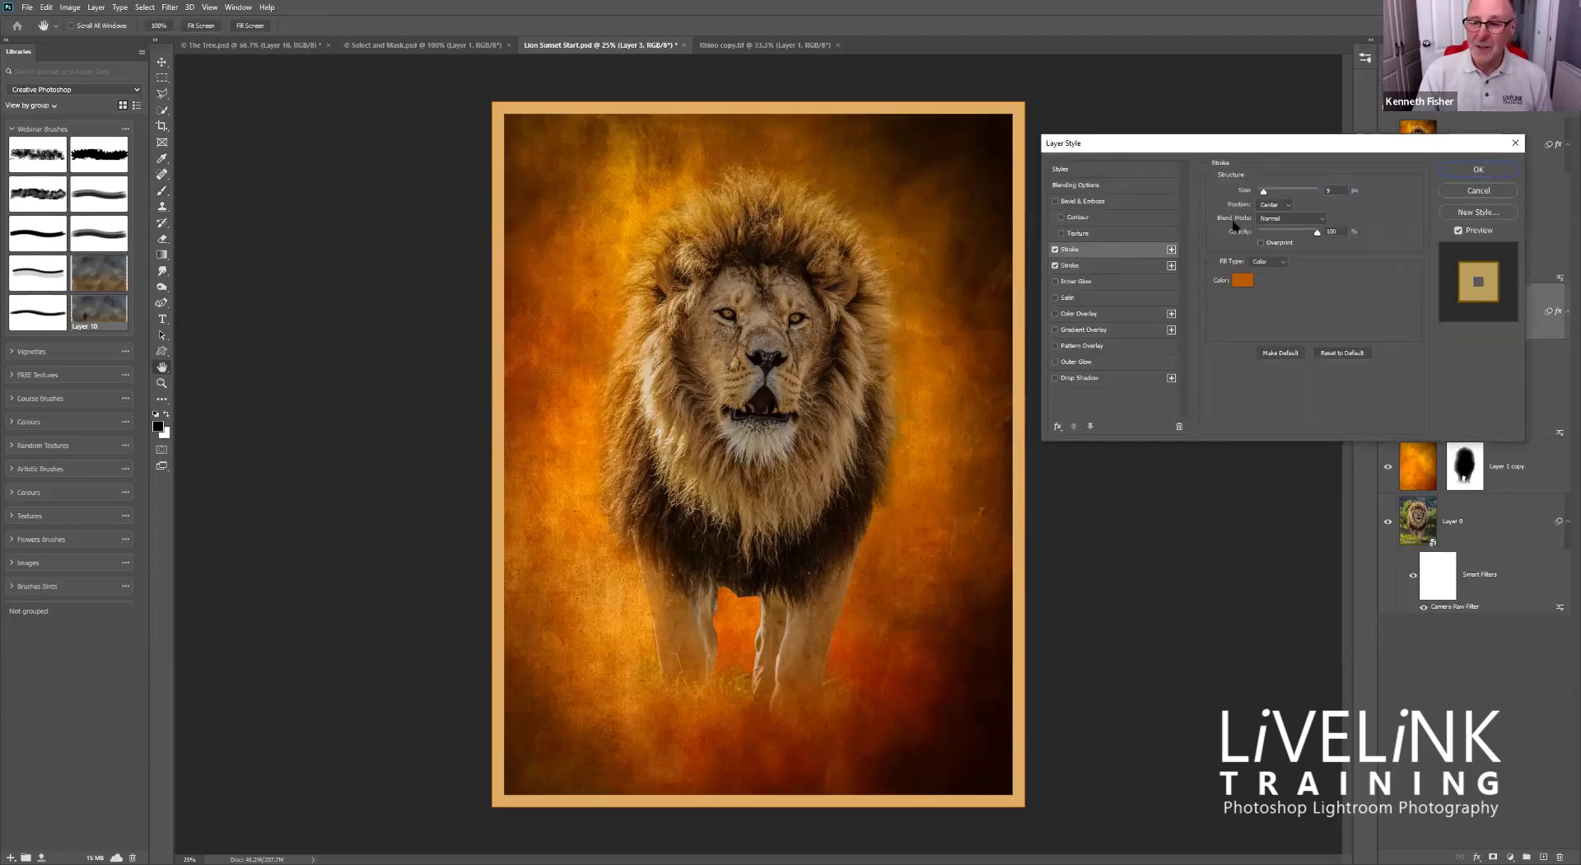
{"action": "left_click_drag", "start_coordinate": [1266, 193], "coordinate": [1282, 194]}
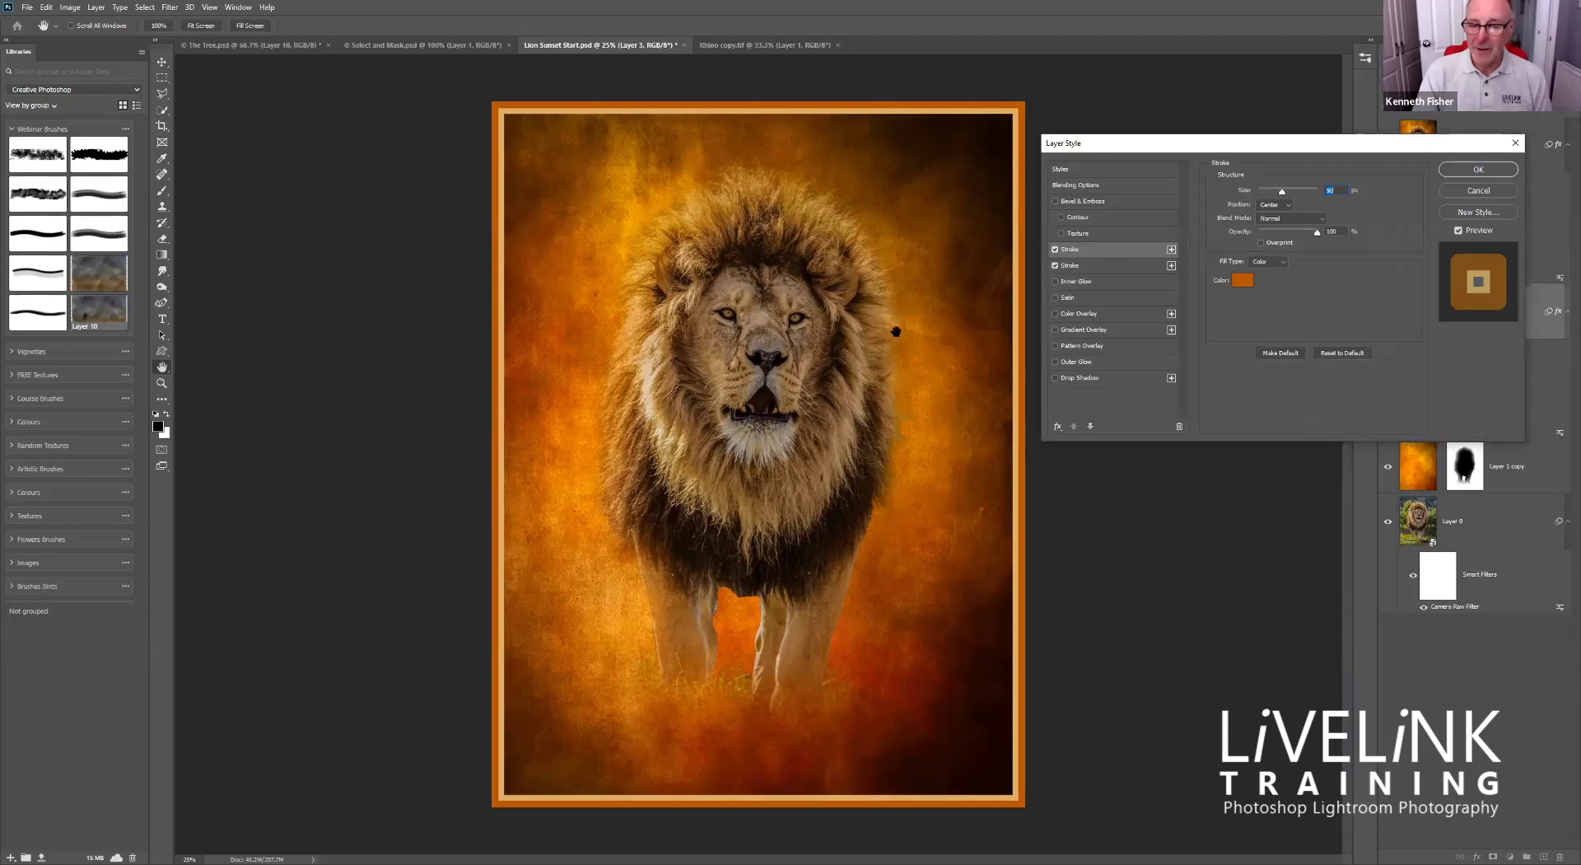
{"action": "left_click", "coordinate": [1081, 202]}
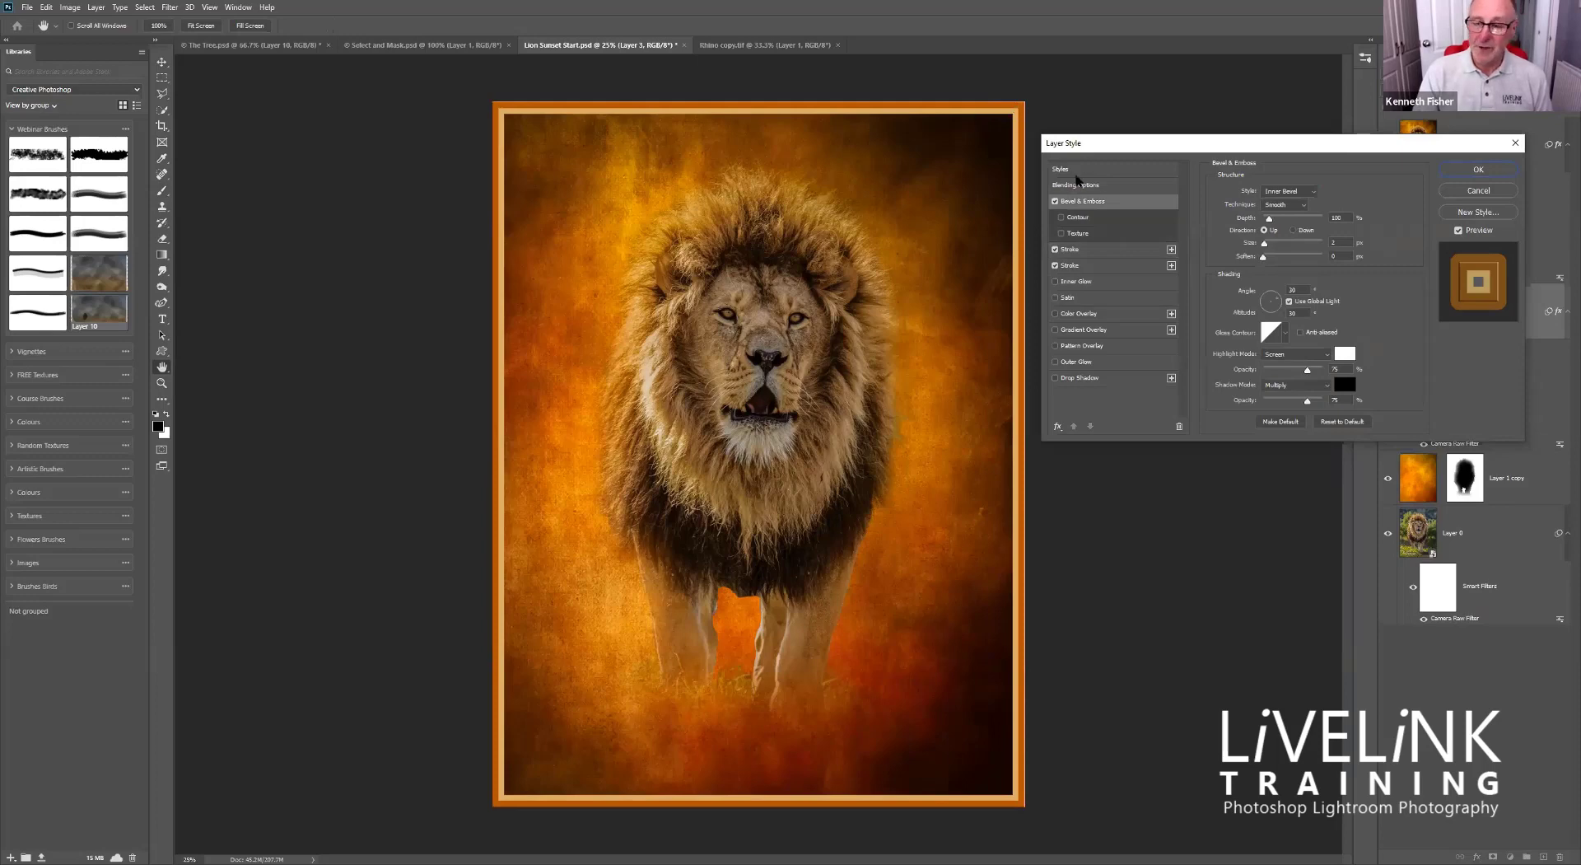
{"action": "left_click", "coordinate": [1078, 219]}
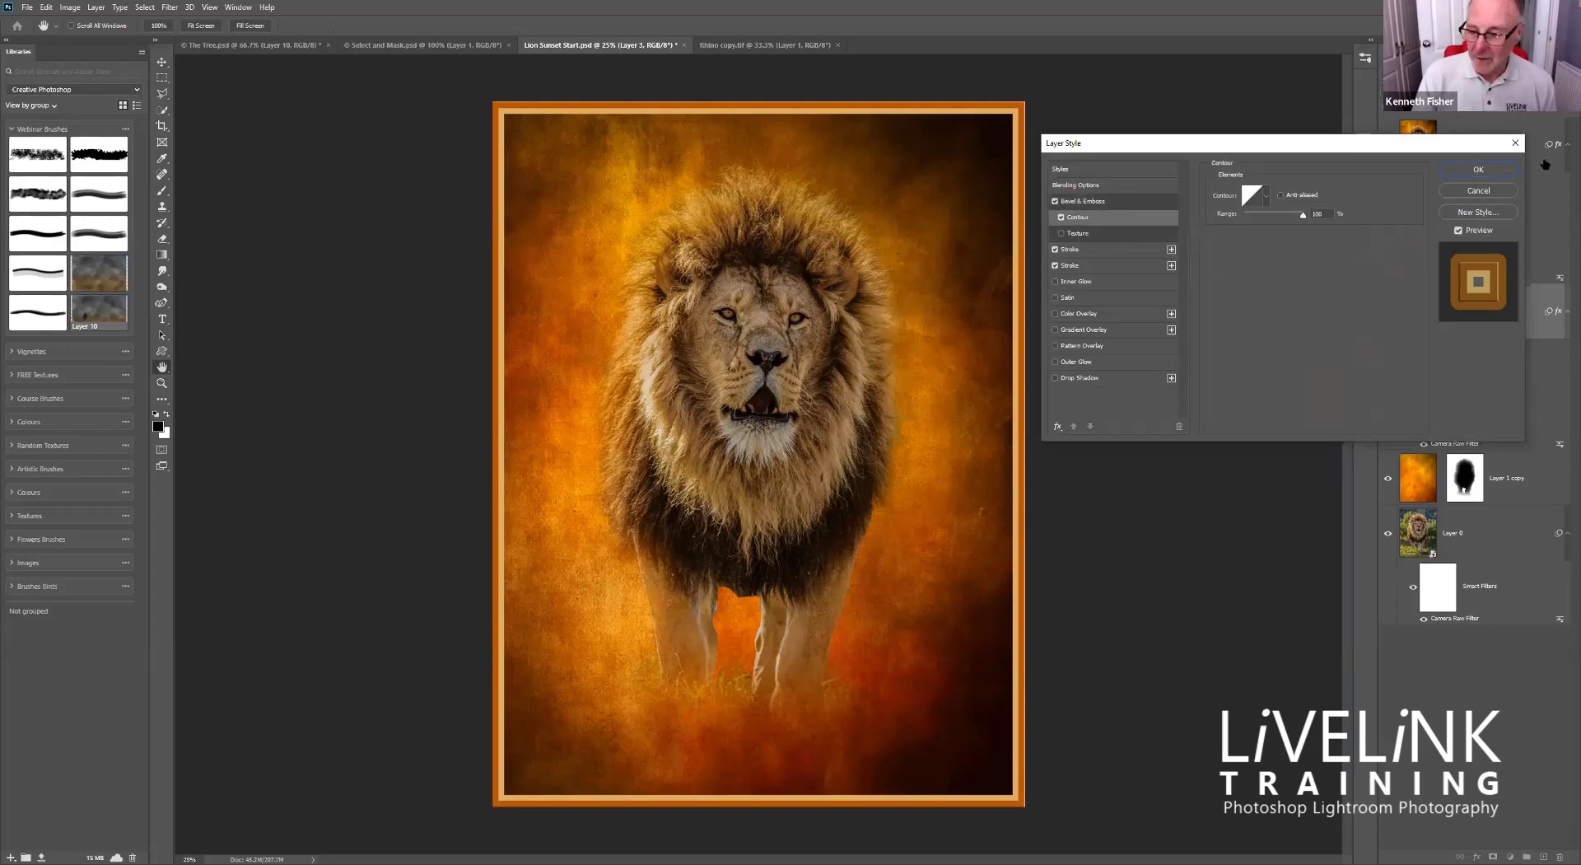
{"action": "left_click", "coordinate": [1482, 172]}
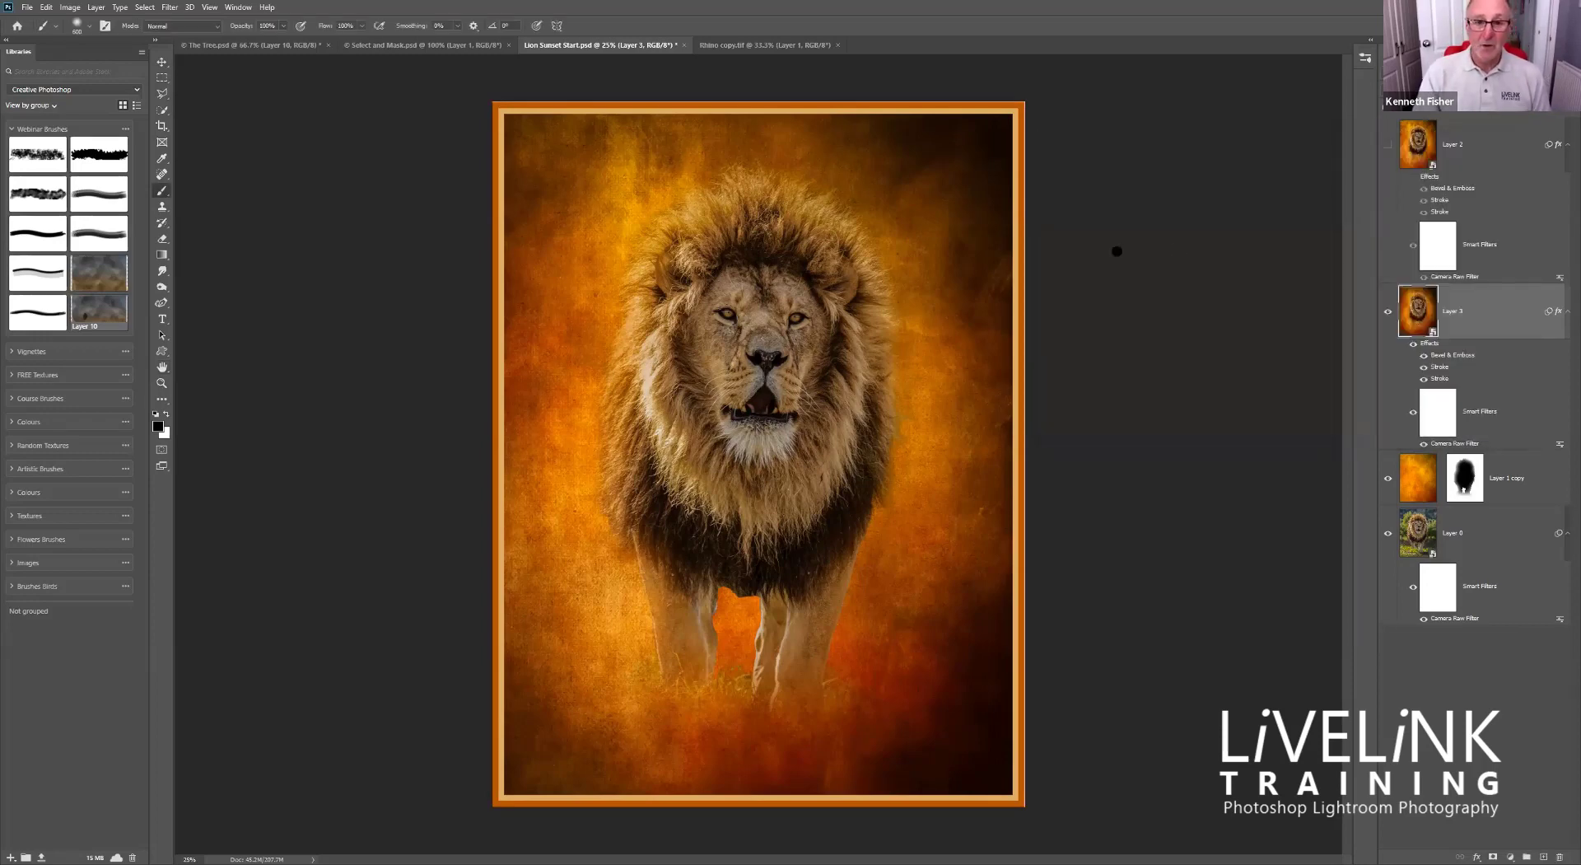